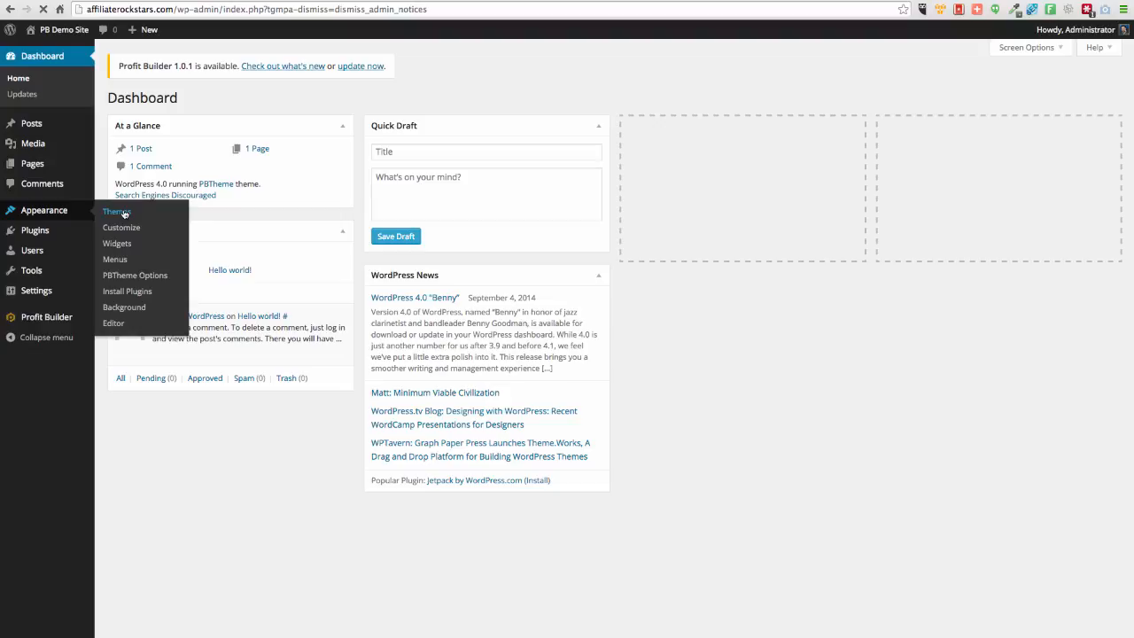
Open the installed themes, view the PBTheme details, and activate the Twenty Fourteen theme
click(124, 213)
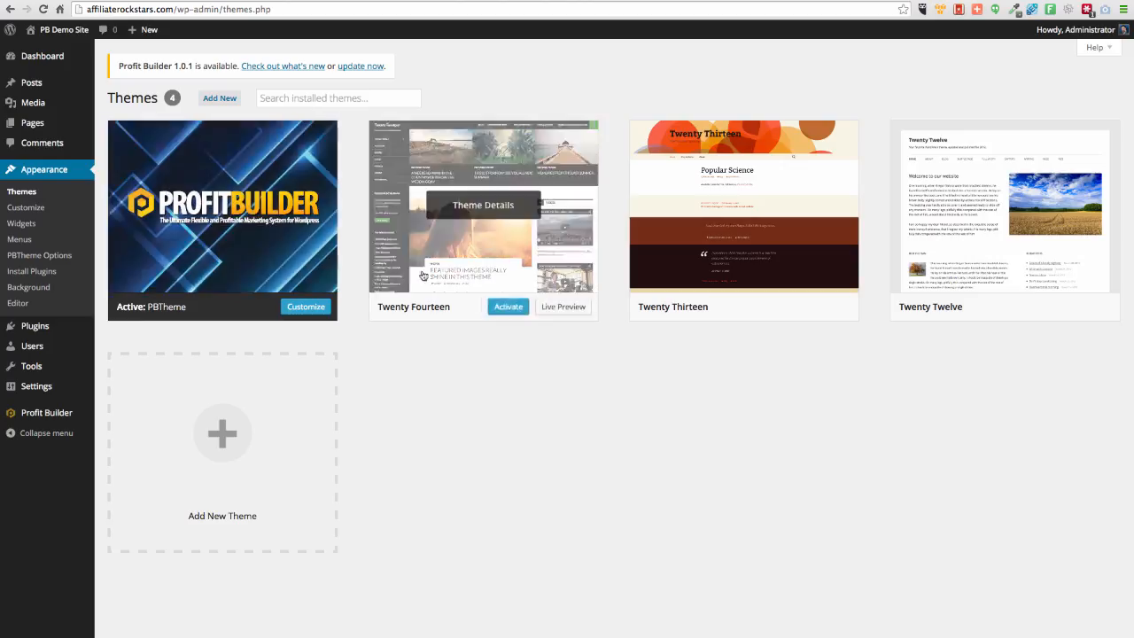
click(207, 207)
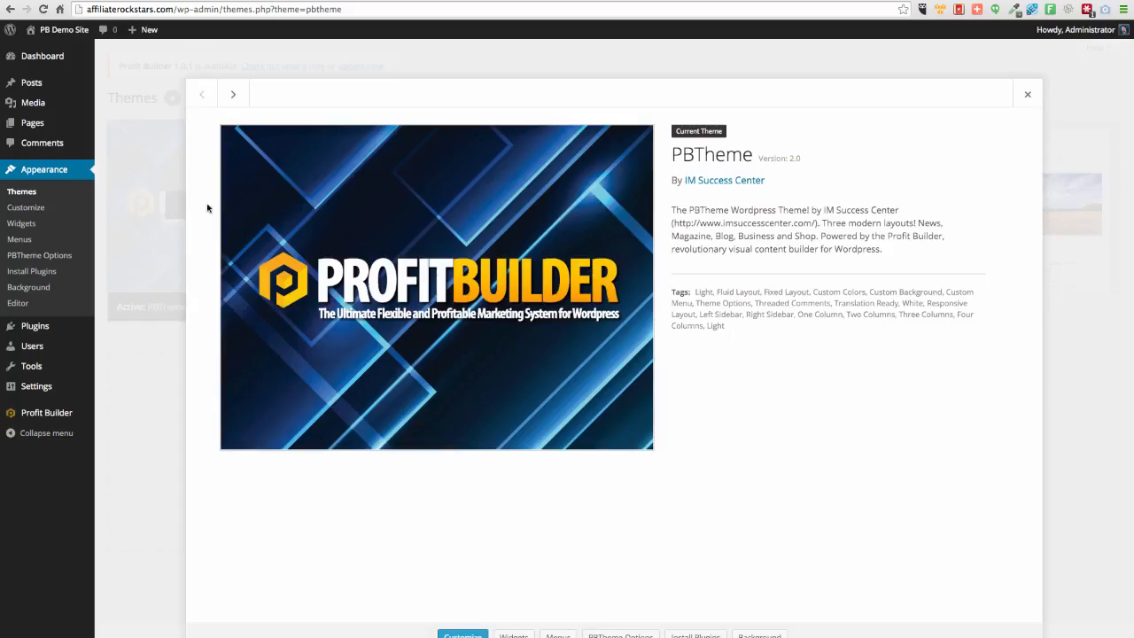
click(1027, 94)
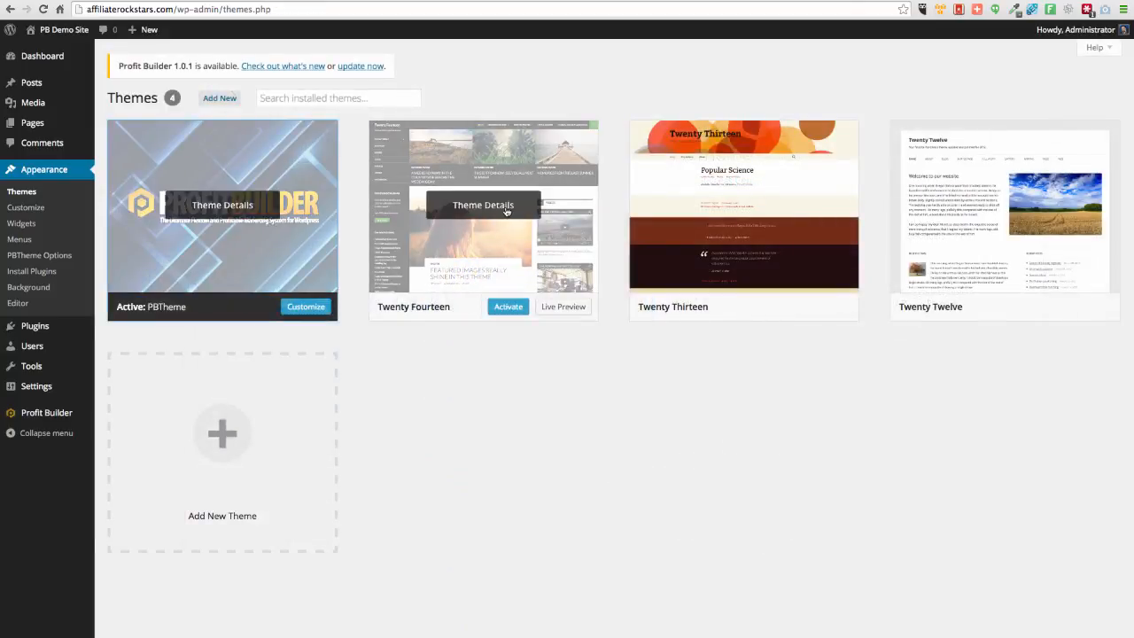
click(508, 307)
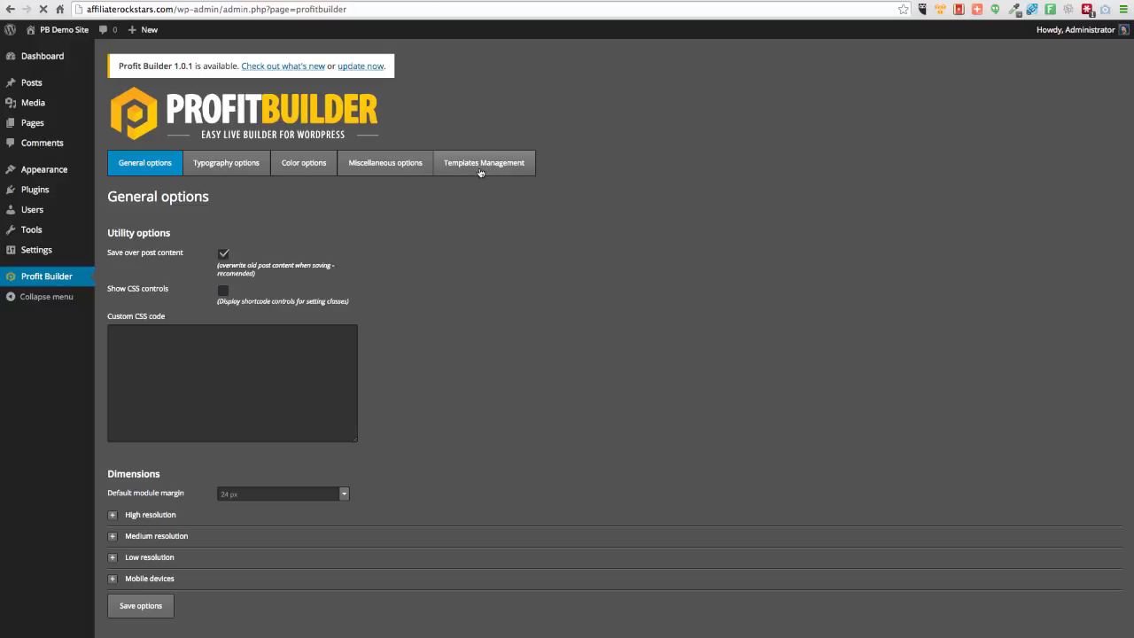
Open Profit Builder's template management and install the TeeSpring - Custom Sales Page template from the Landing / Sales Pages section
click(480, 163)
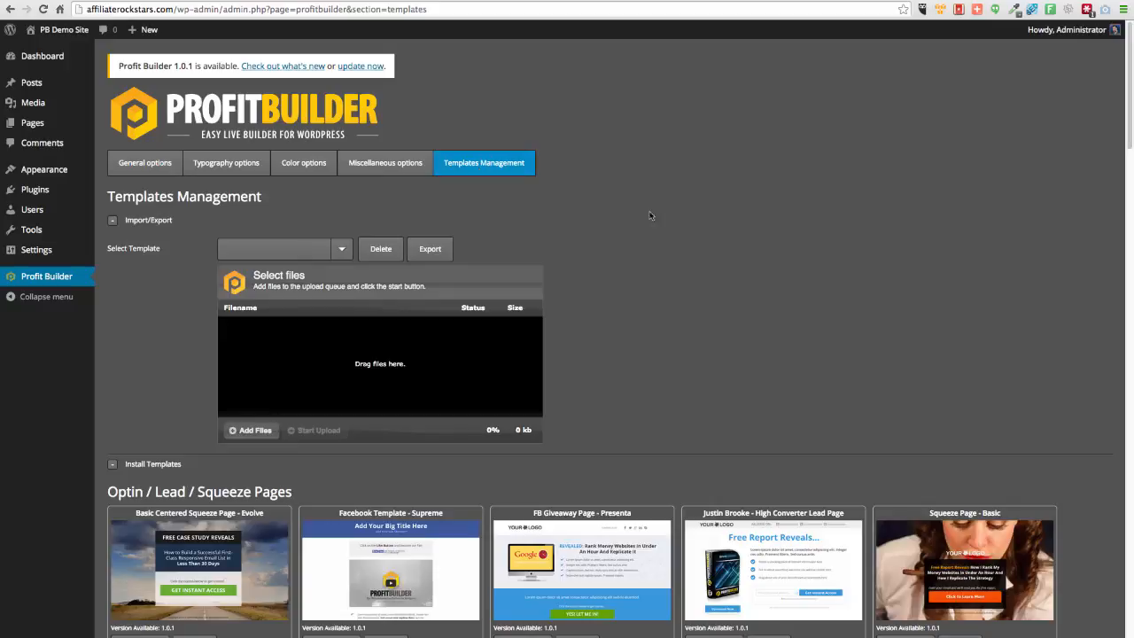
scroll(710, 301, down, 2)
scroll(710, 302, down, 8)
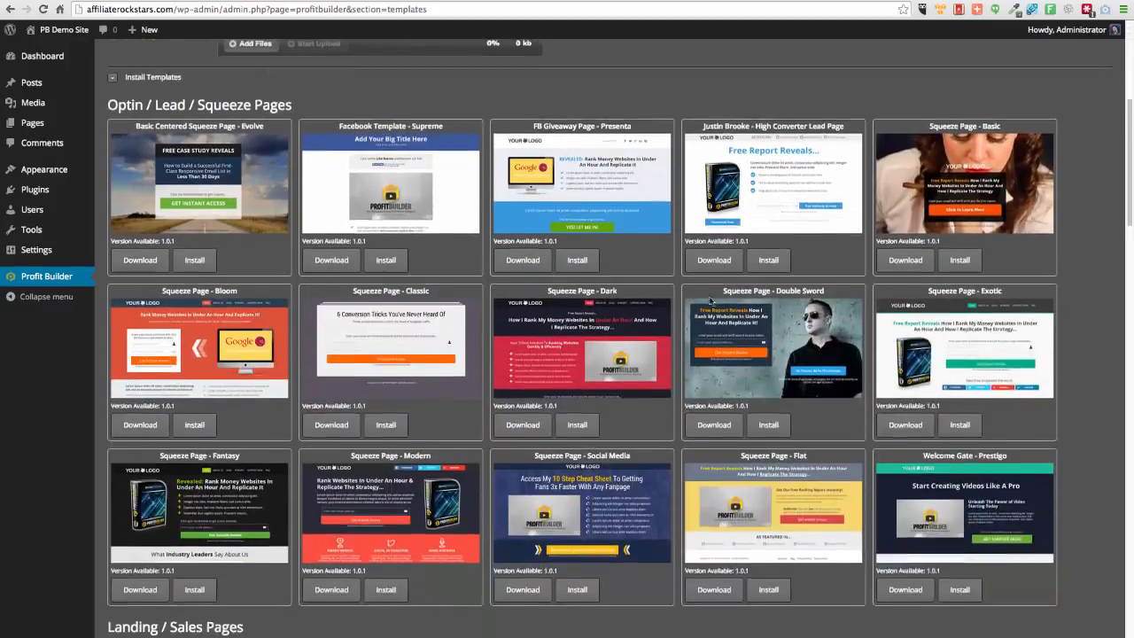
scroll(695, 295, down, 5)
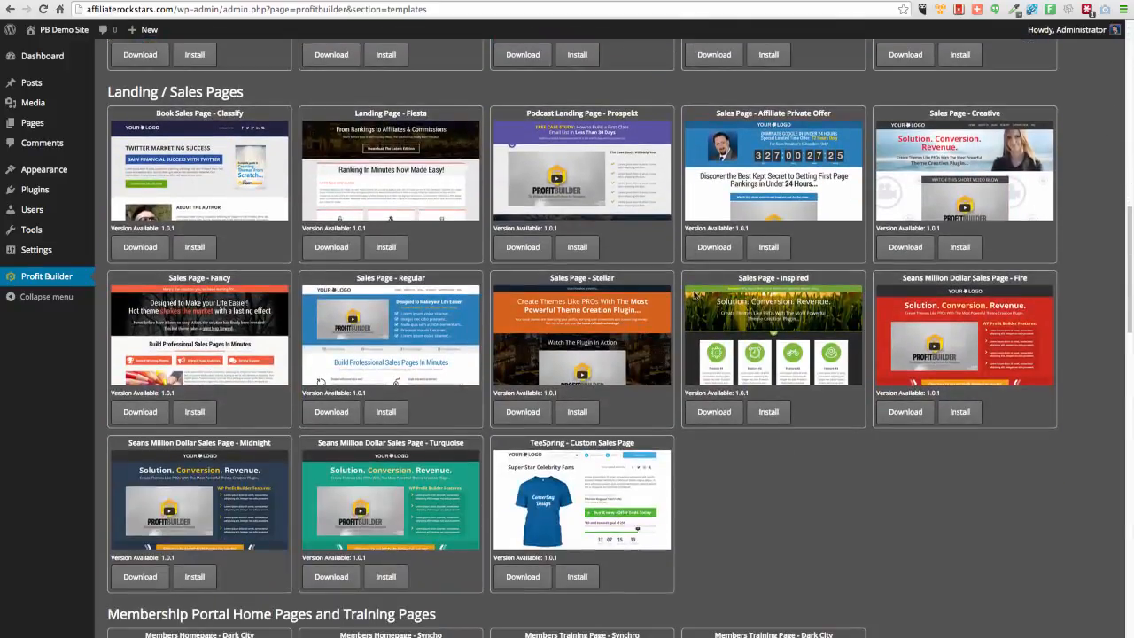
click(580, 577)
Install the FB Giveaway Page - Presenta template from the Optin / Lead / Squeeze Pages section
scroll(819, 466, up, 10)
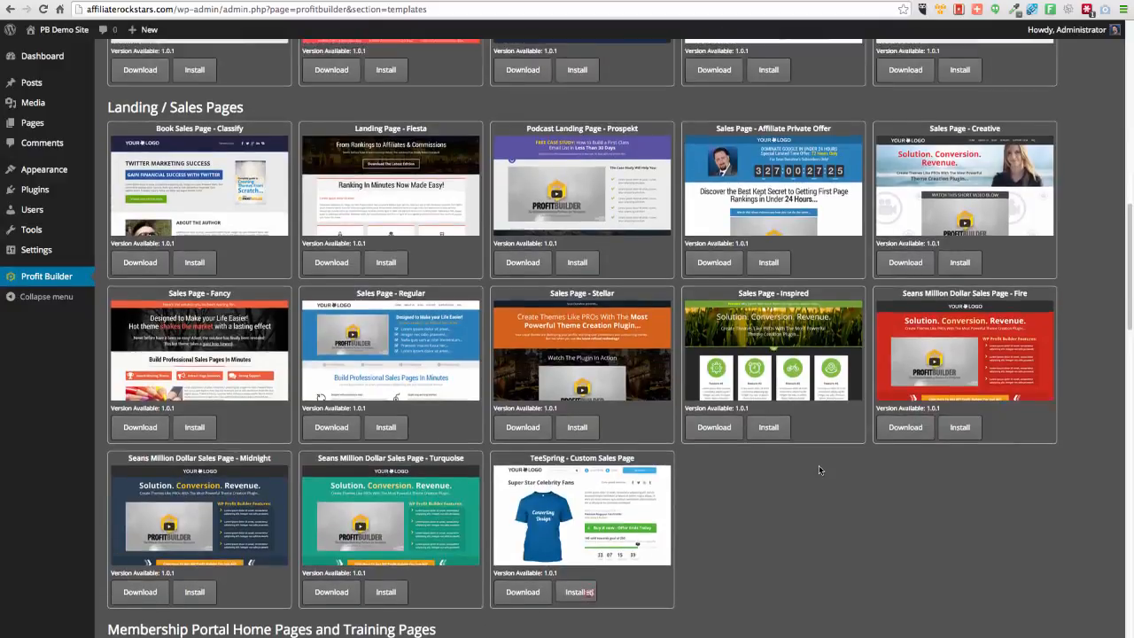
scroll(819, 470, up, 6)
scroll(819, 469, down, 3)
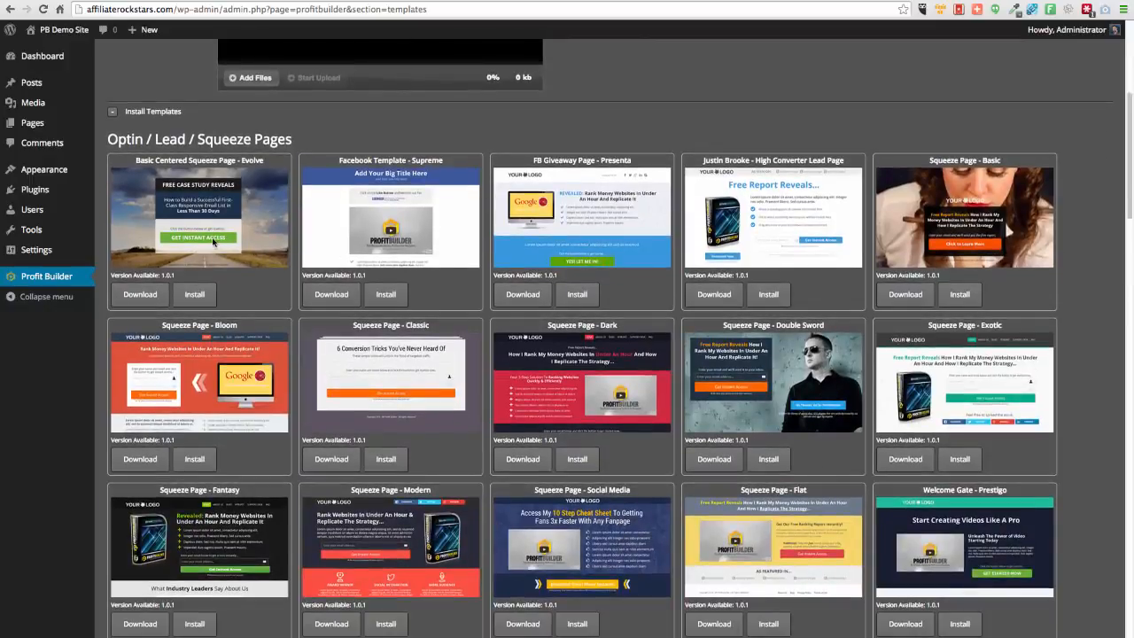
click(186, 296)
click(578, 295)
scroll(1017, 257, down, 2)
scroll(1015, 256, down, 10)
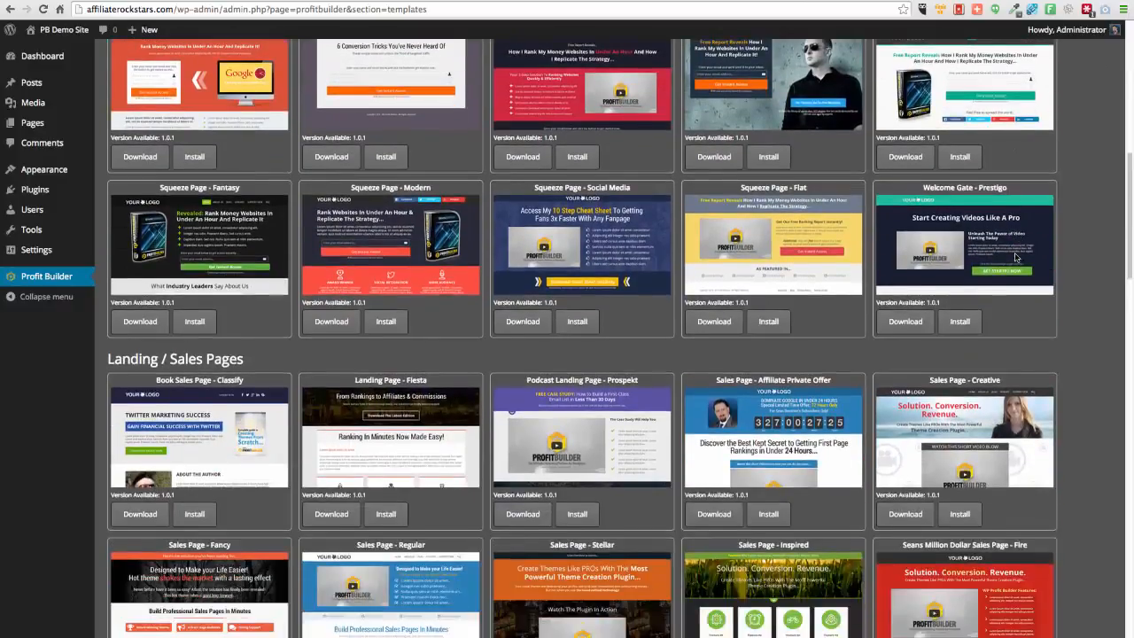
scroll(1014, 252, up, 12)
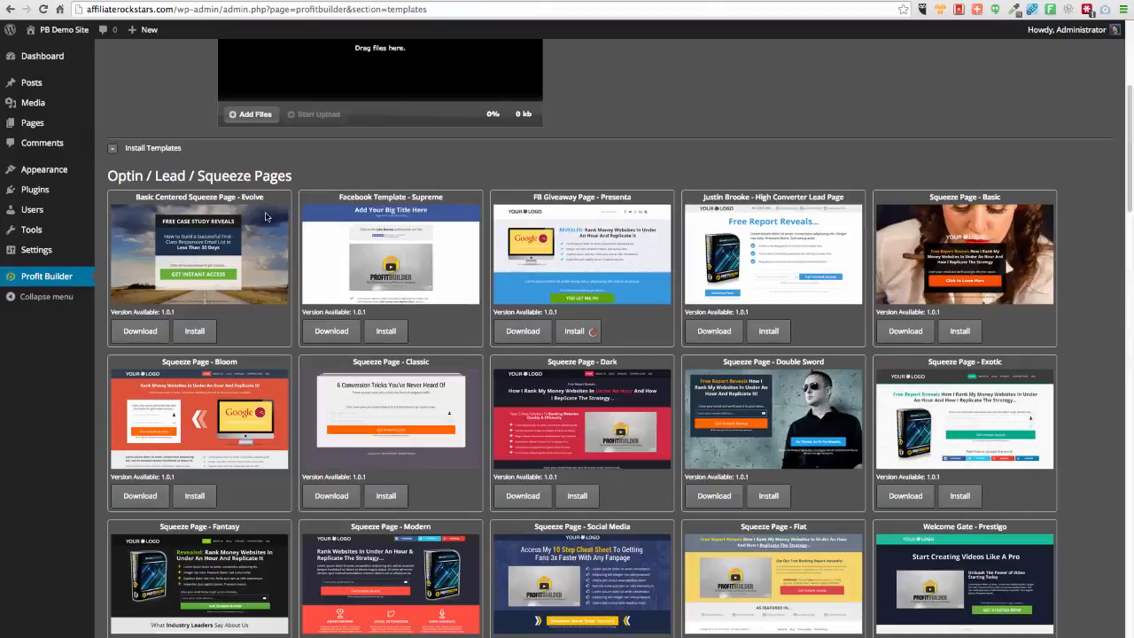
scroll(1016, 245, up, 1)
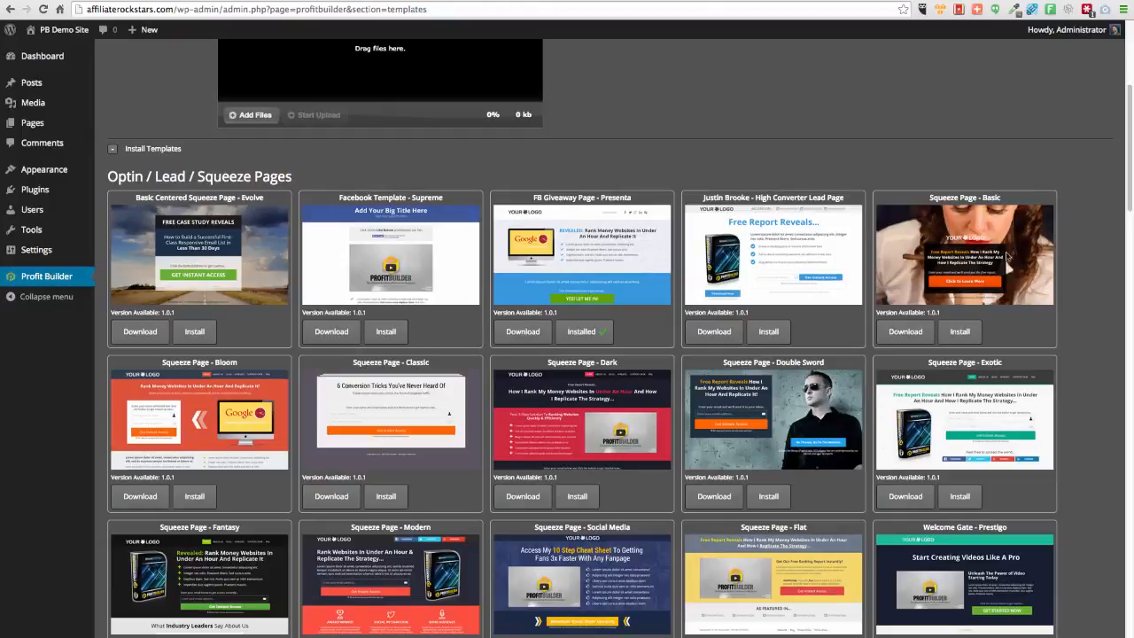
Install the Seans Million Dollar Sales Page - Midnight and Sales Page - Fancy templates
scroll(1004, 256, down, 6)
scroll(1004, 258, down, 2)
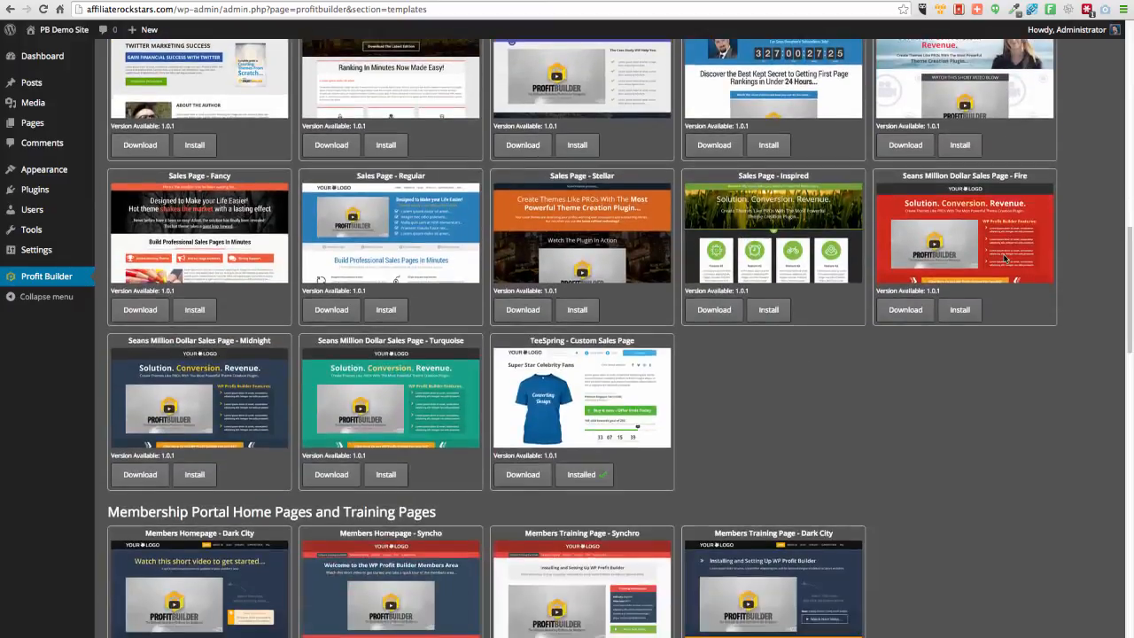
click(196, 480)
click(193, 310)
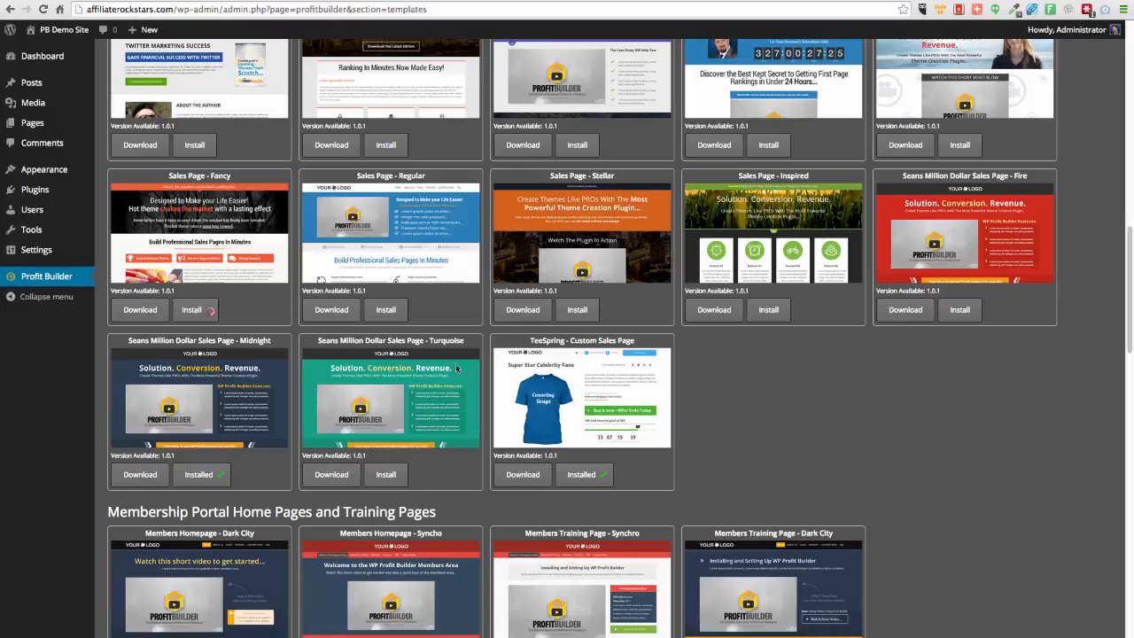
Install the Review Page - Official template and the Domain For Sale - Infinity template
scroll(760, 421, down, 3)
scroll(759, 421, down, 5)
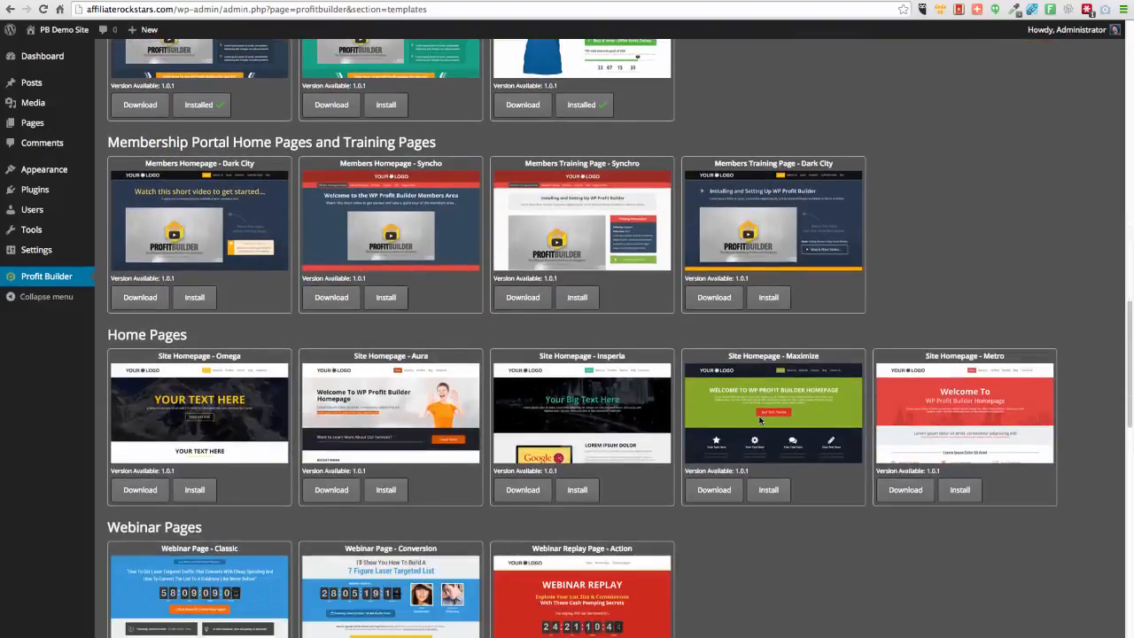
scroll(759, 421, down, 5)
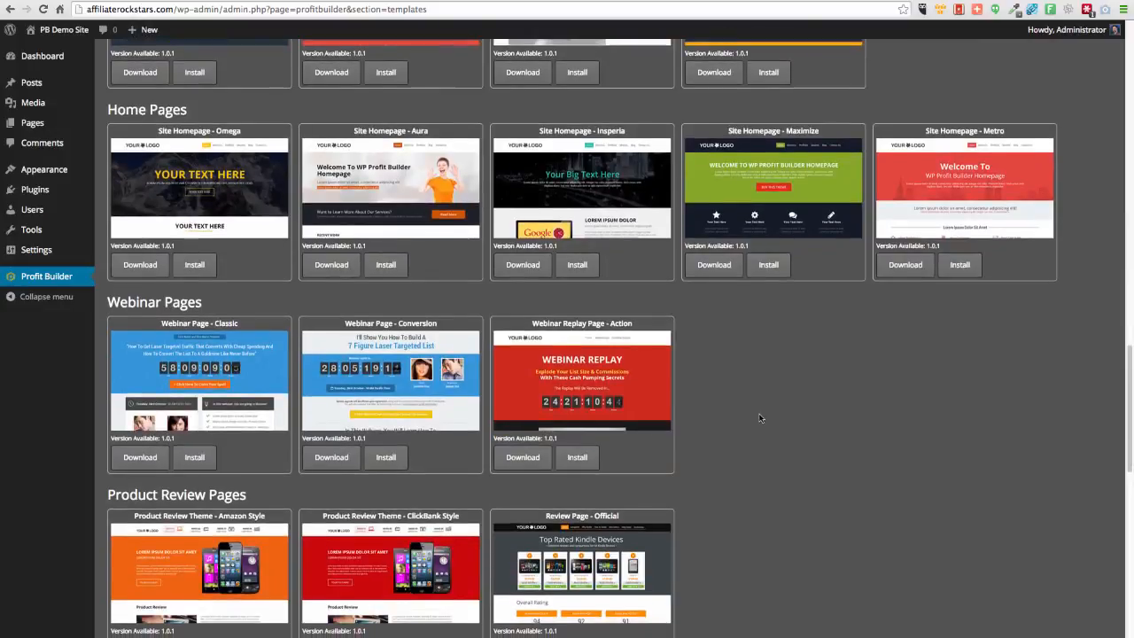
click(386, 265)
scroll(872, 479, down, 7)
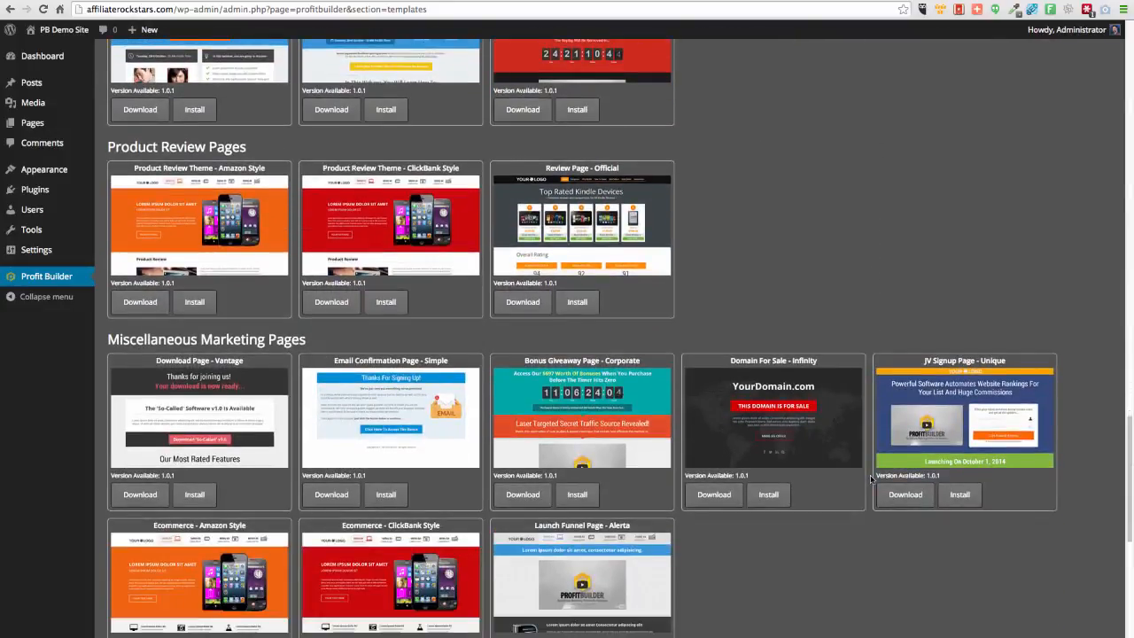
click(577, 302)
scroll(775, 319, down, 3)
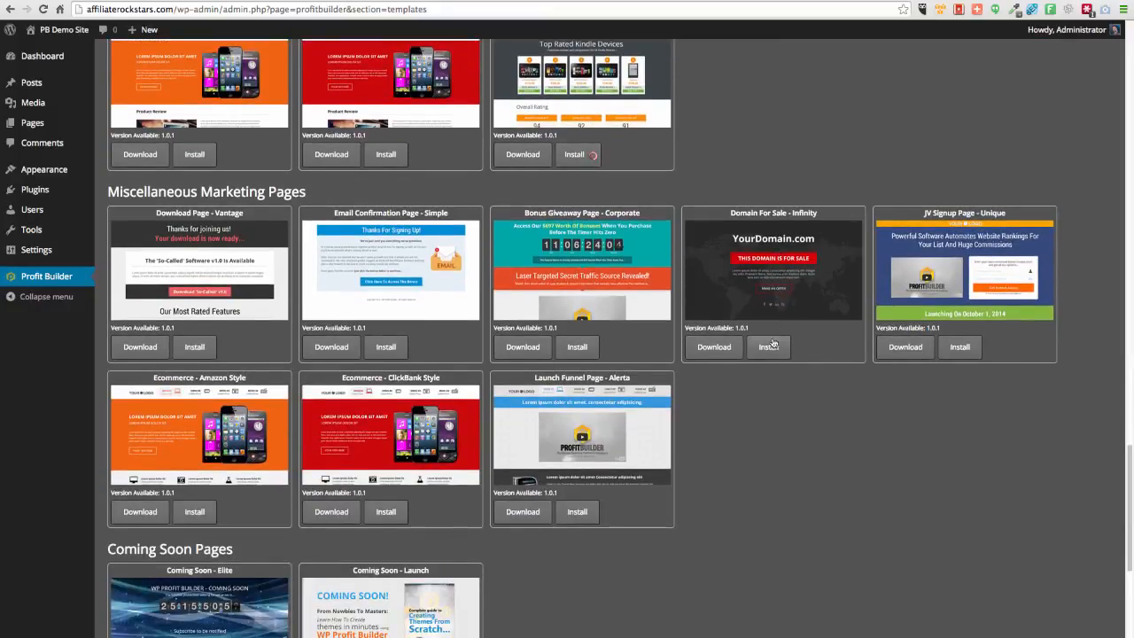
click(769, 347)
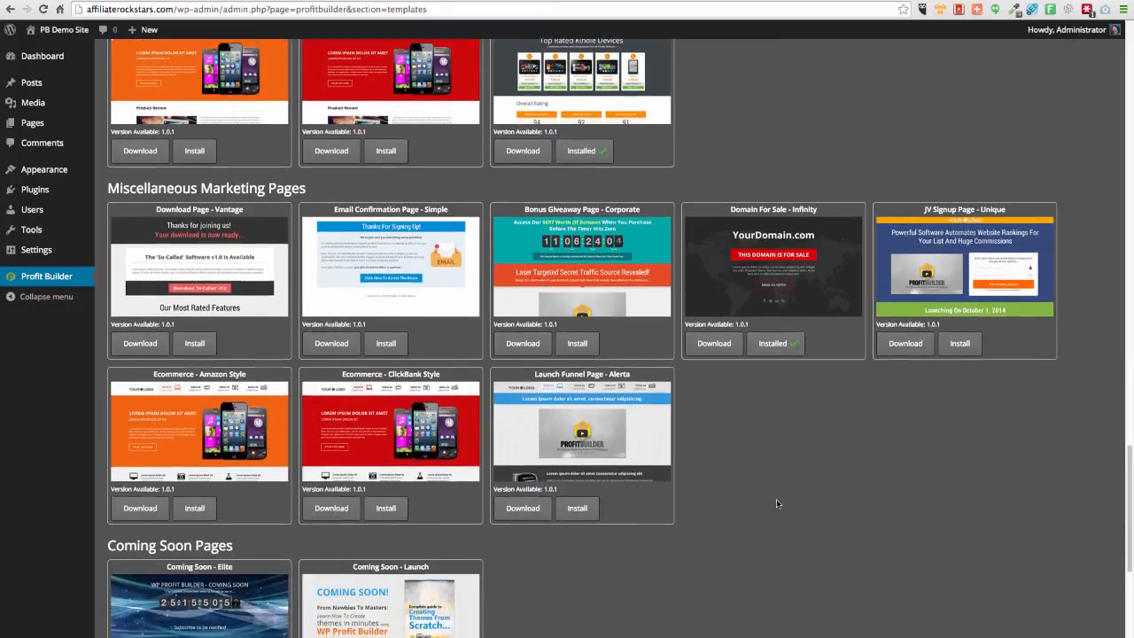
Install the Basic Centered Squeeze Page - Evolve template from the Optin / Lead / Squeeze Pages section
scroll(777, 501, down, 7)
scroll(776, 503, down, 2)
scroll(776, 503, up, 15)
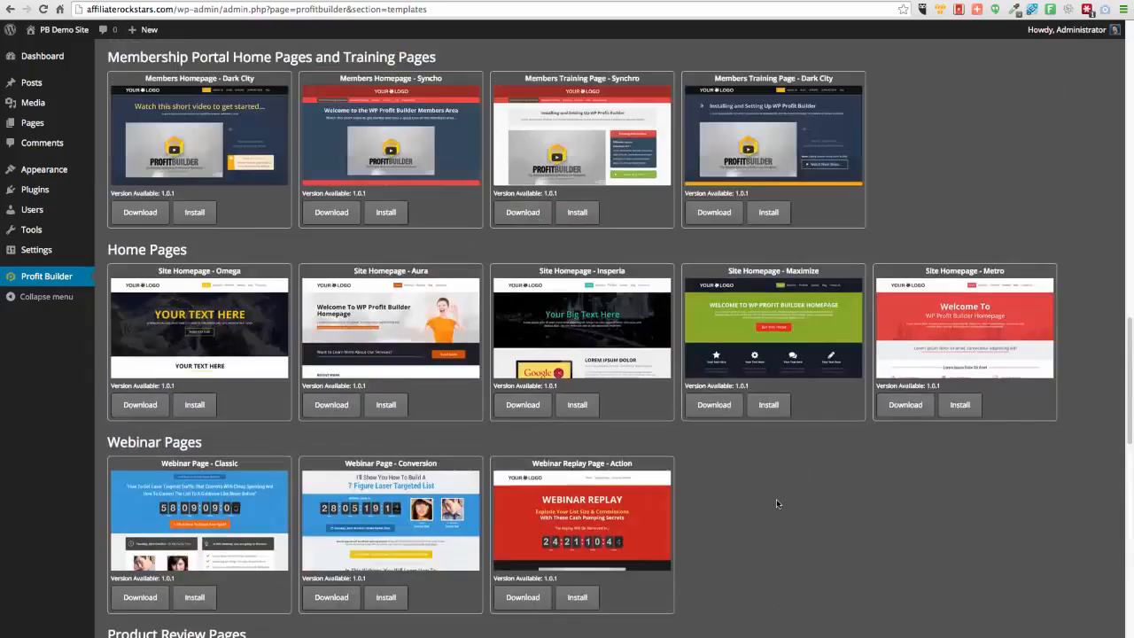
scroll(776, 504, up, 10)
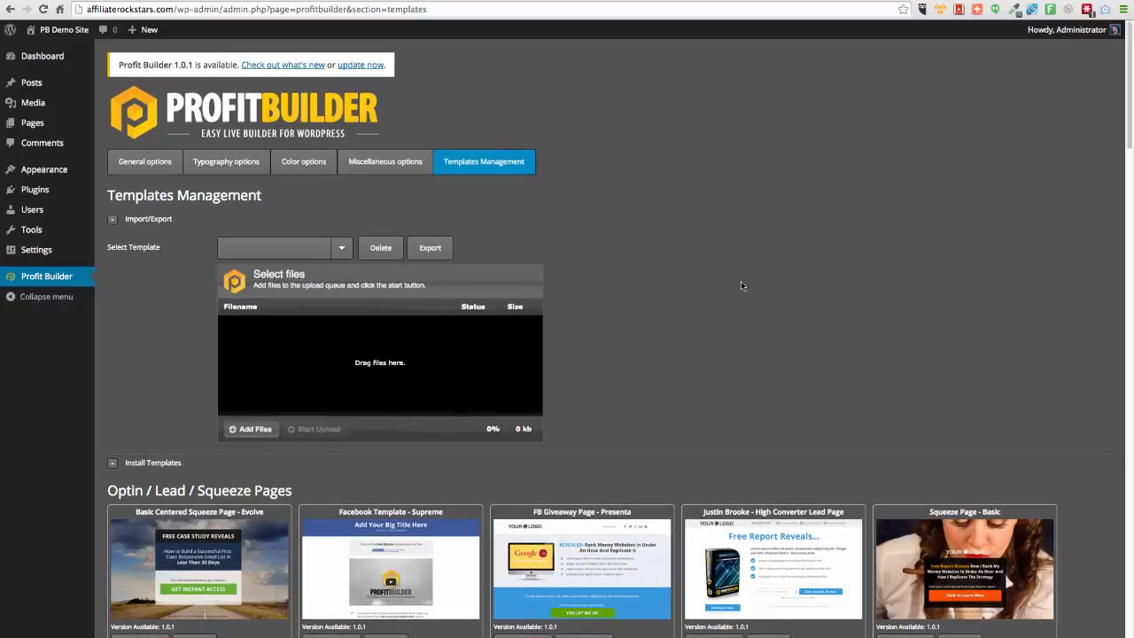
scroll(729, 289, down, 5)
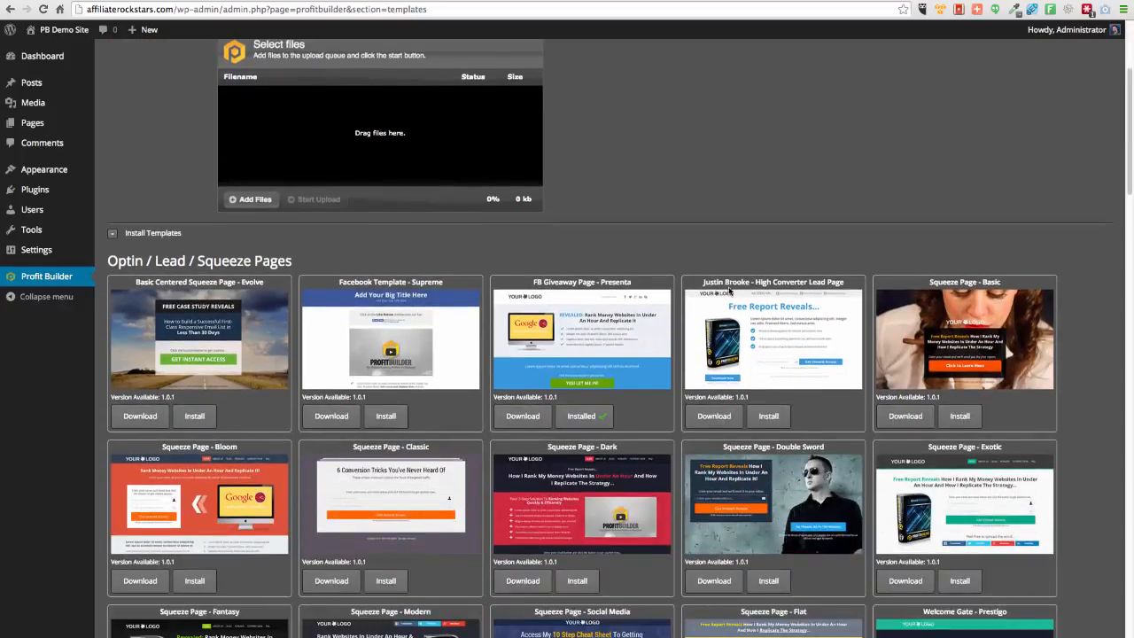
click(194, 416)
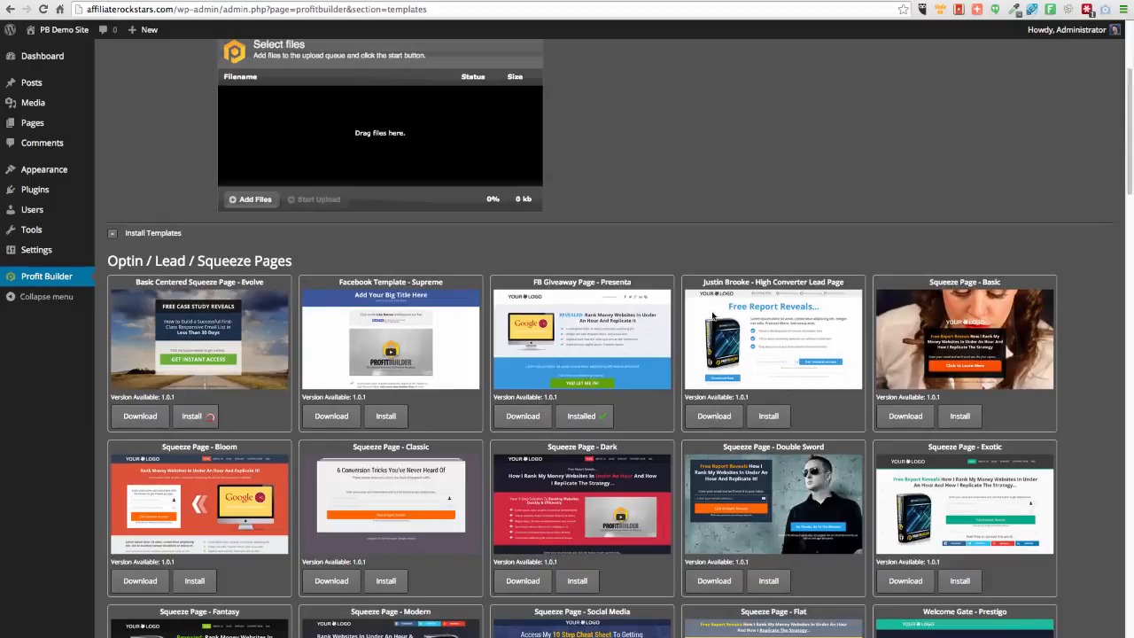
scroll(742, 348, down, 4)
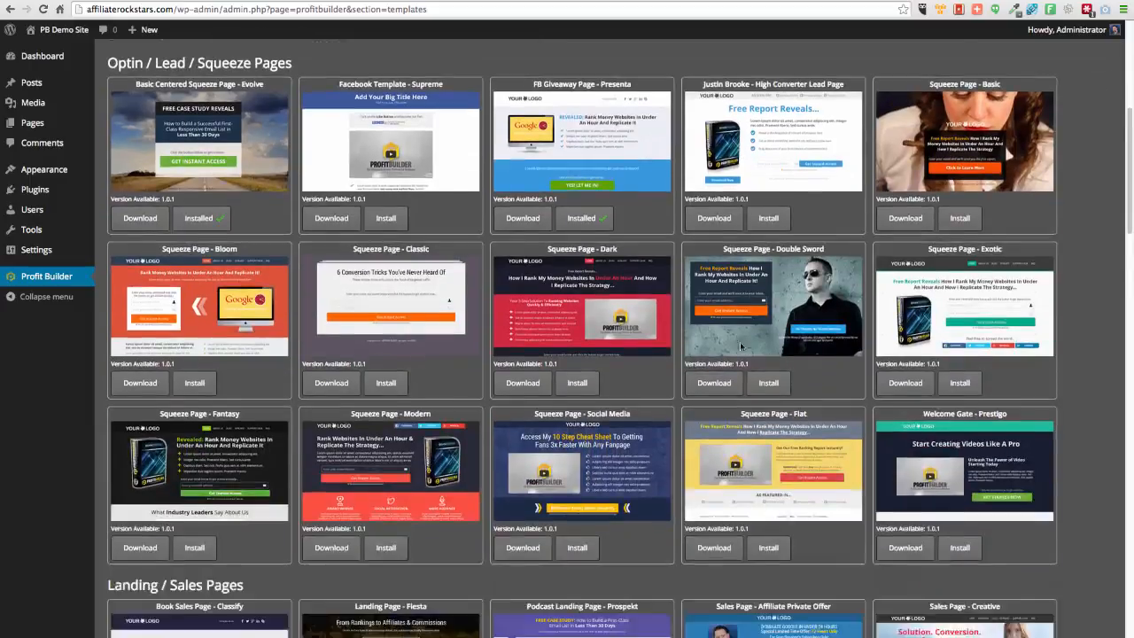
scroll(741, 346, down, 10)
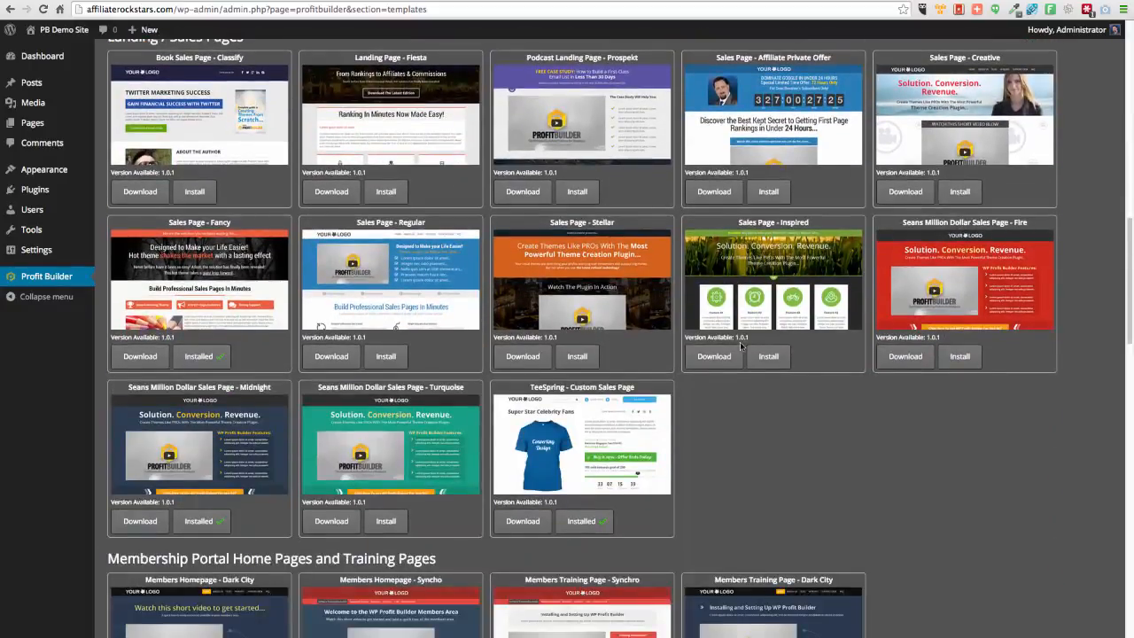
scroll(735, 319, up, 20)
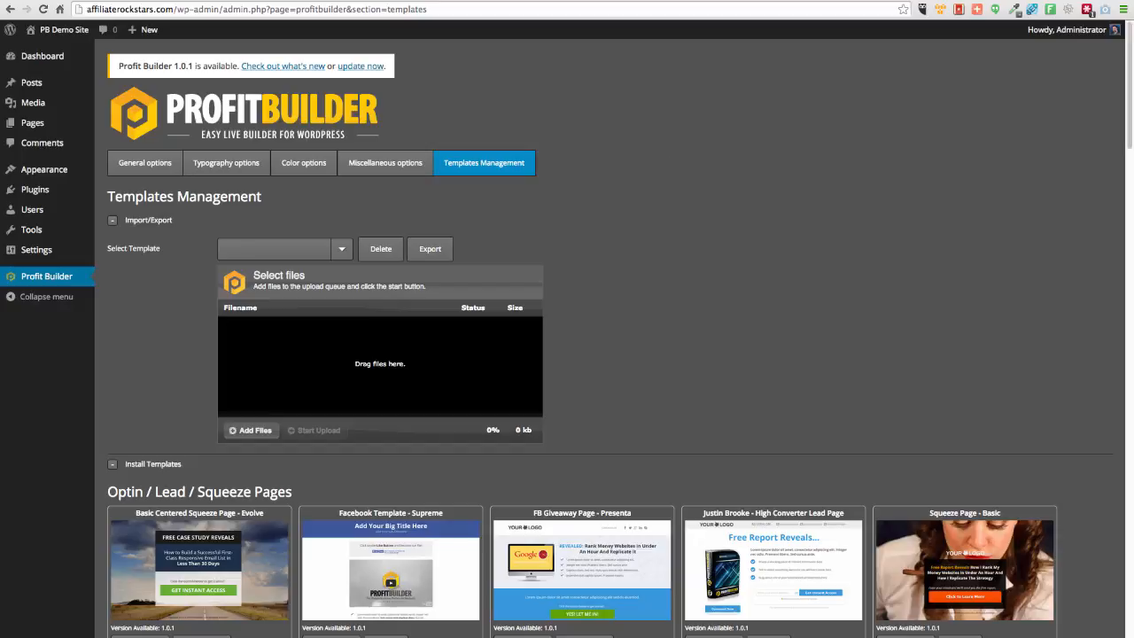
Create a new page titled "Demo Sales Page" and save it as a draft
mouse_move(36, 122)
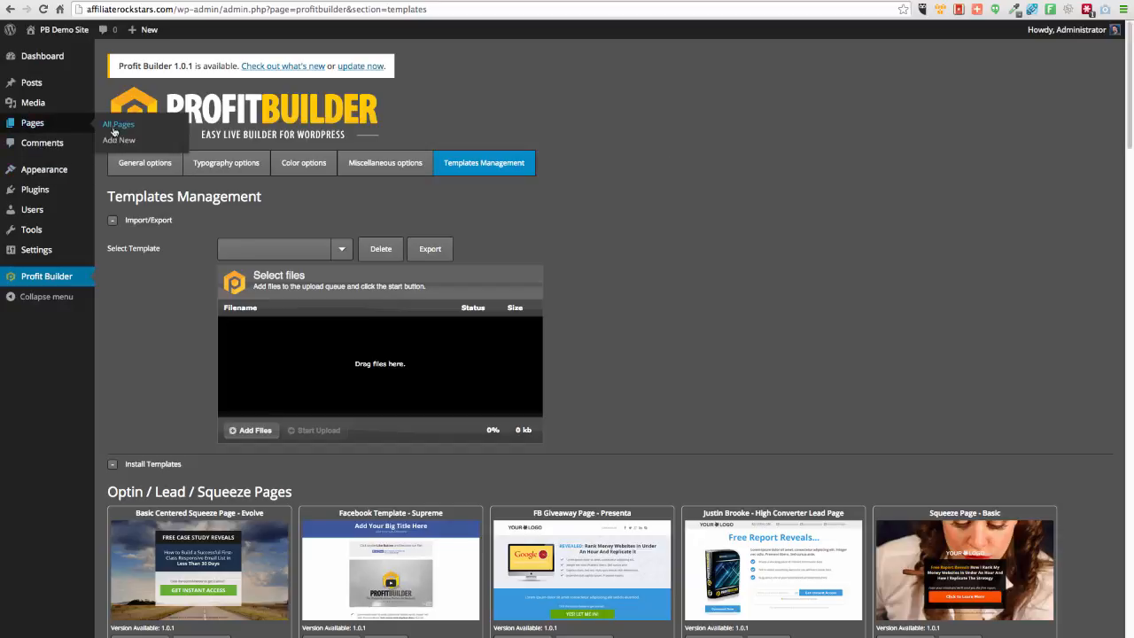
click(115, 141)
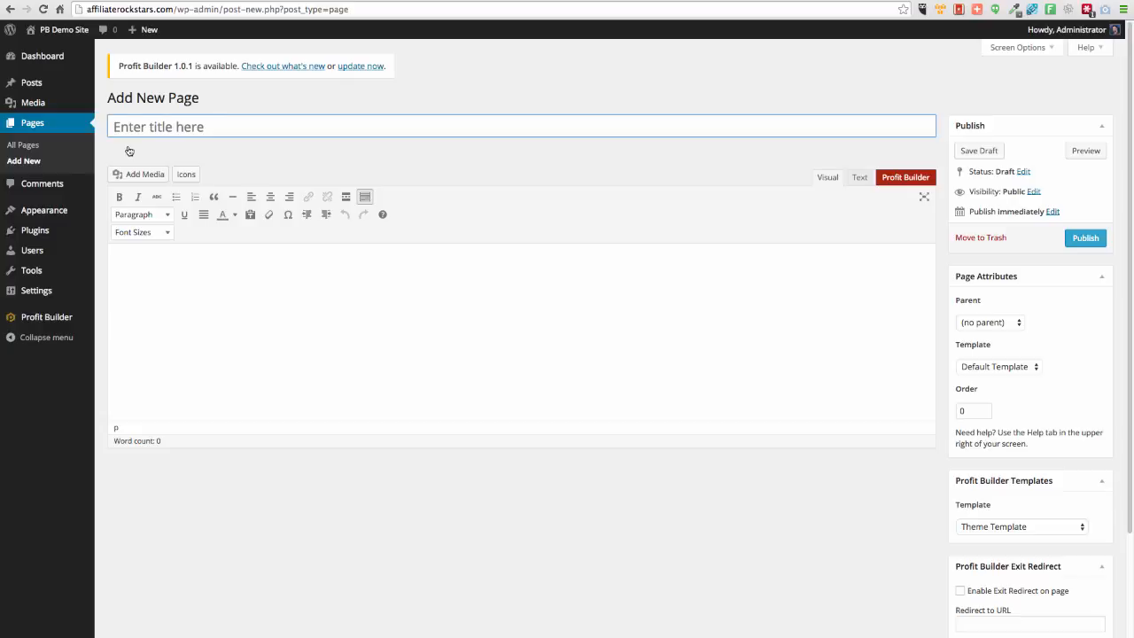
text(Demo Sale Page)
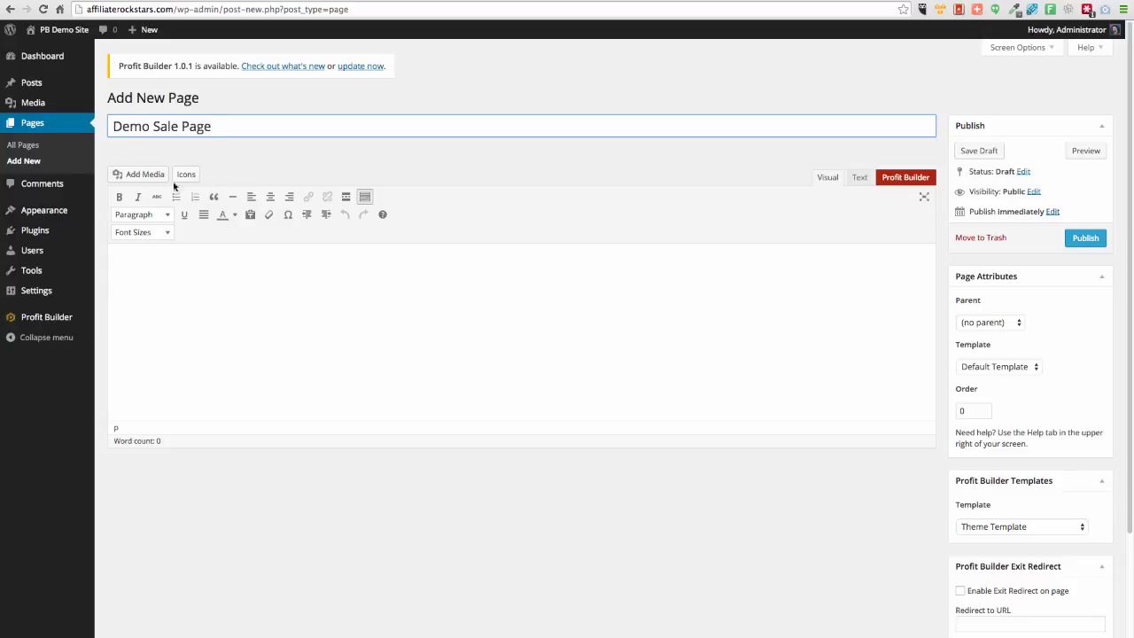
click(181, 126)
text(s)
click(992, 152)
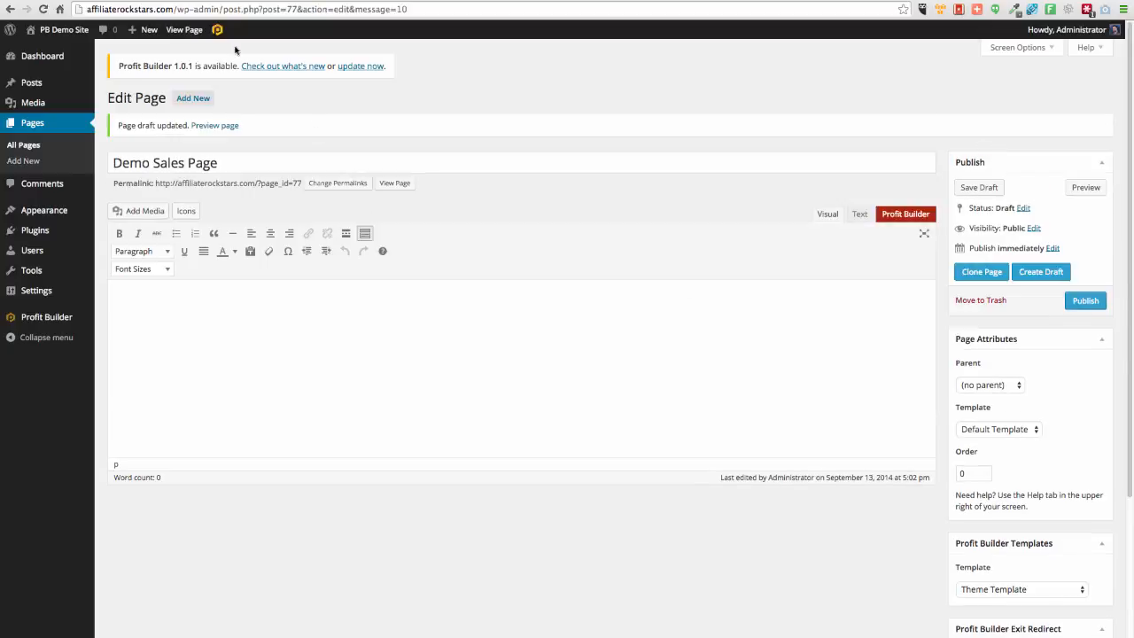
Set the site's permalink structure to Post name and save the permalink settings
mouse_move(36, 291)
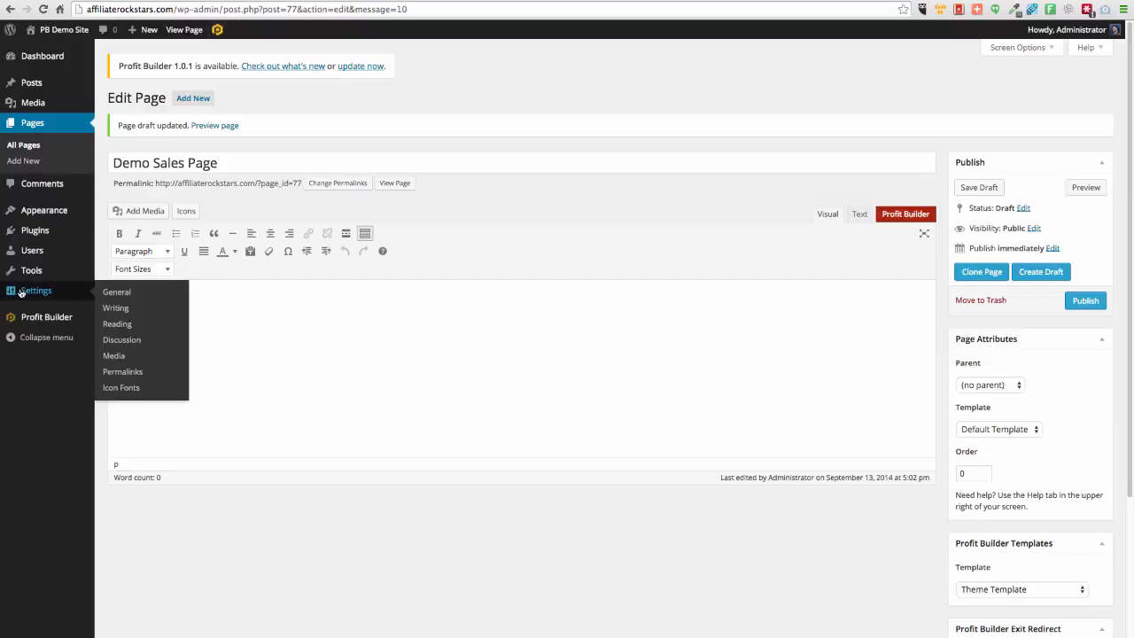
click(122, 387)
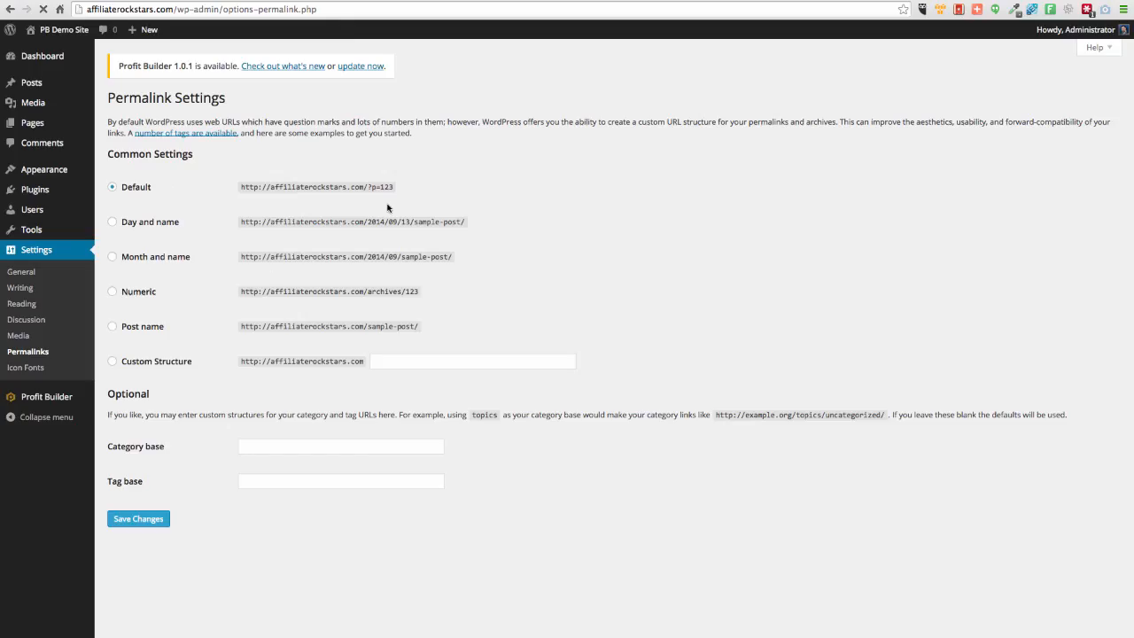
click(113, 328)
click(149, 521)
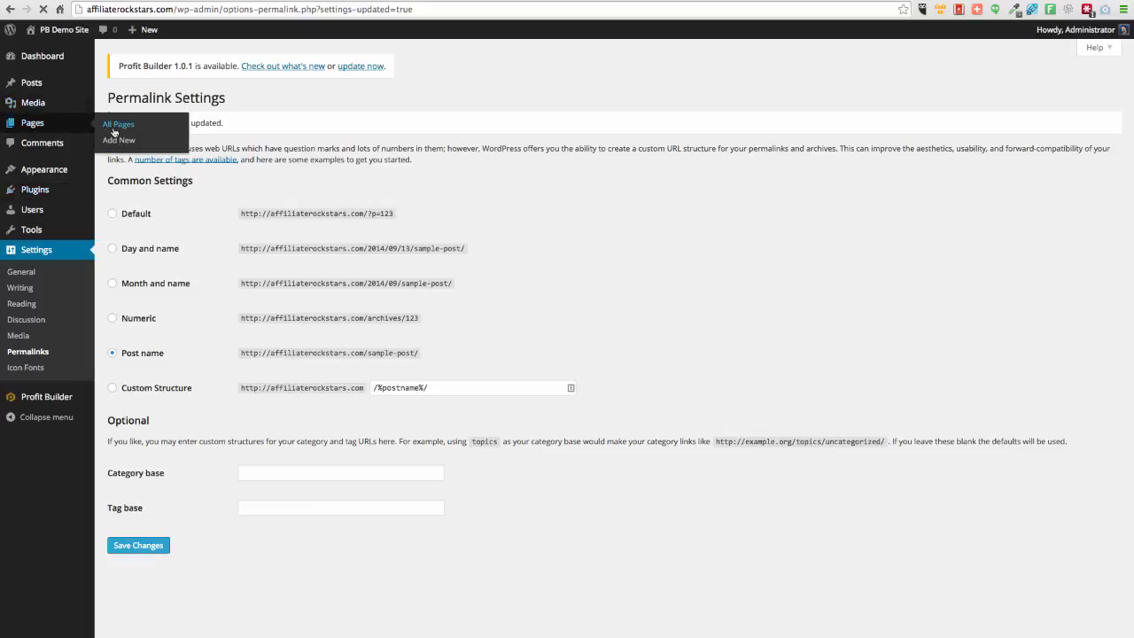
Open the Demo Sales Page draft for editing from the list of all pages
click(114, 131)
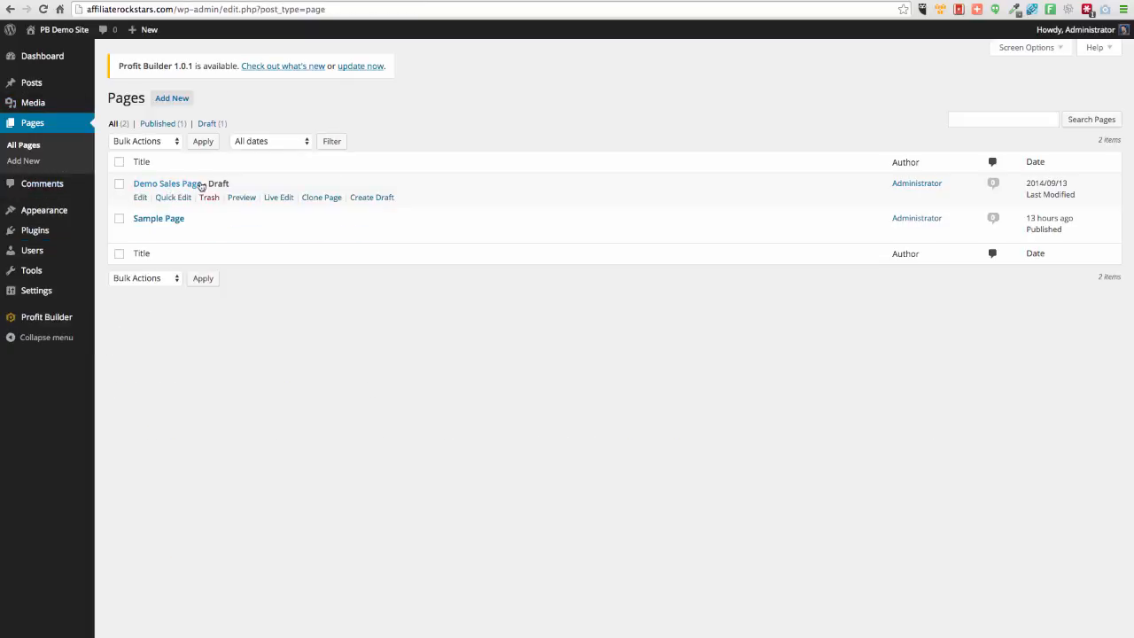
click(135, 199)
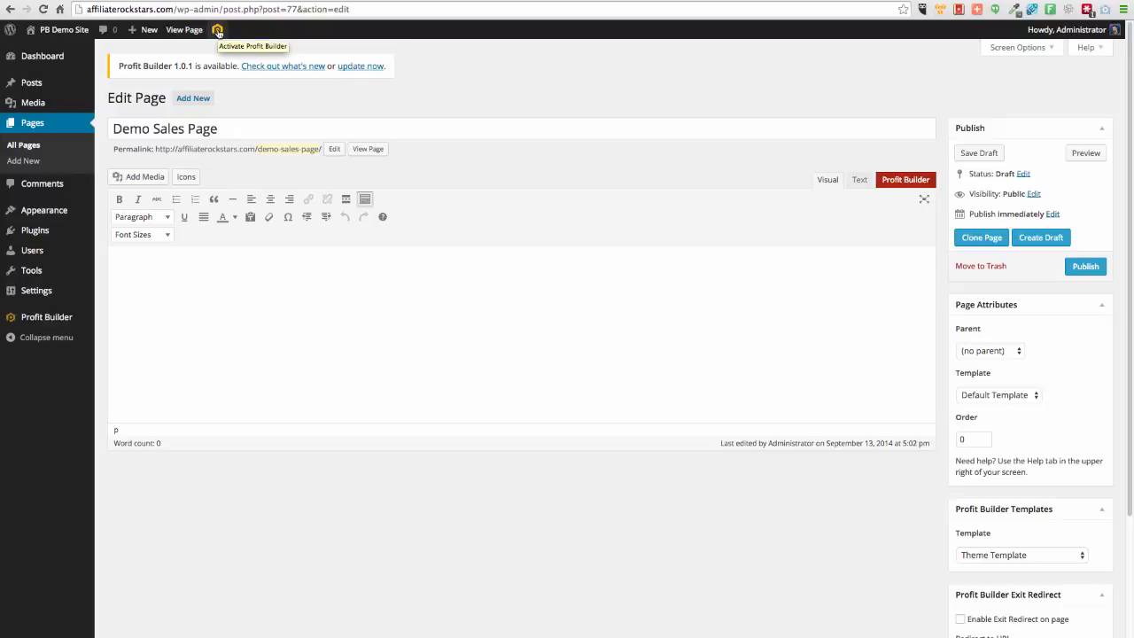
Activate Profit Builder for the Demo Sales Page and open the page in the visual builder
click(904, 181)
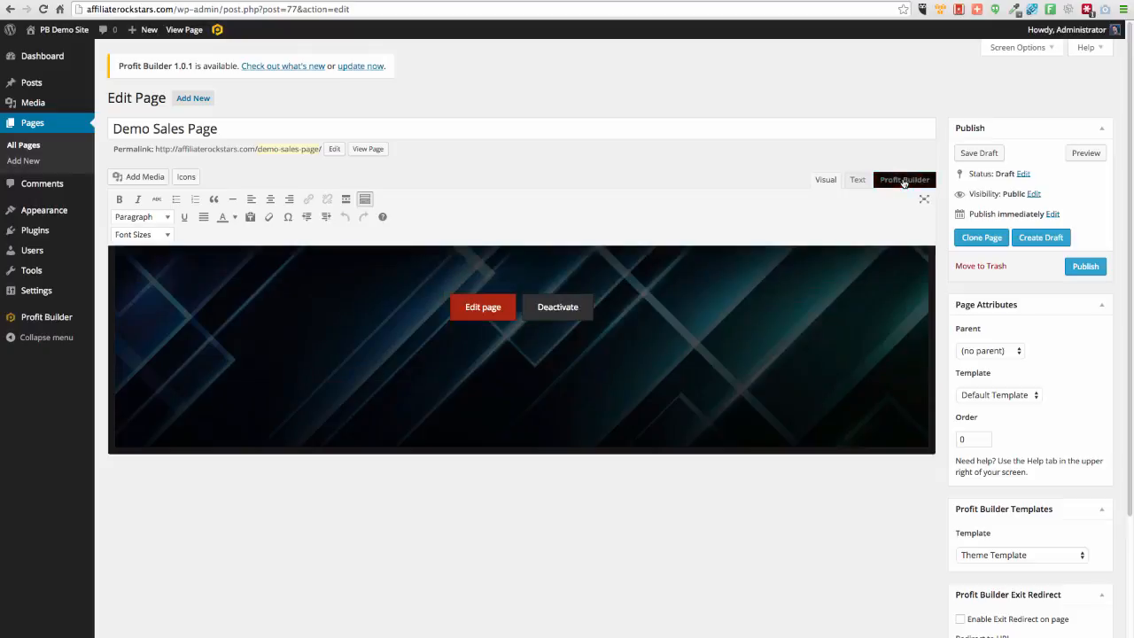
click(483, 310)
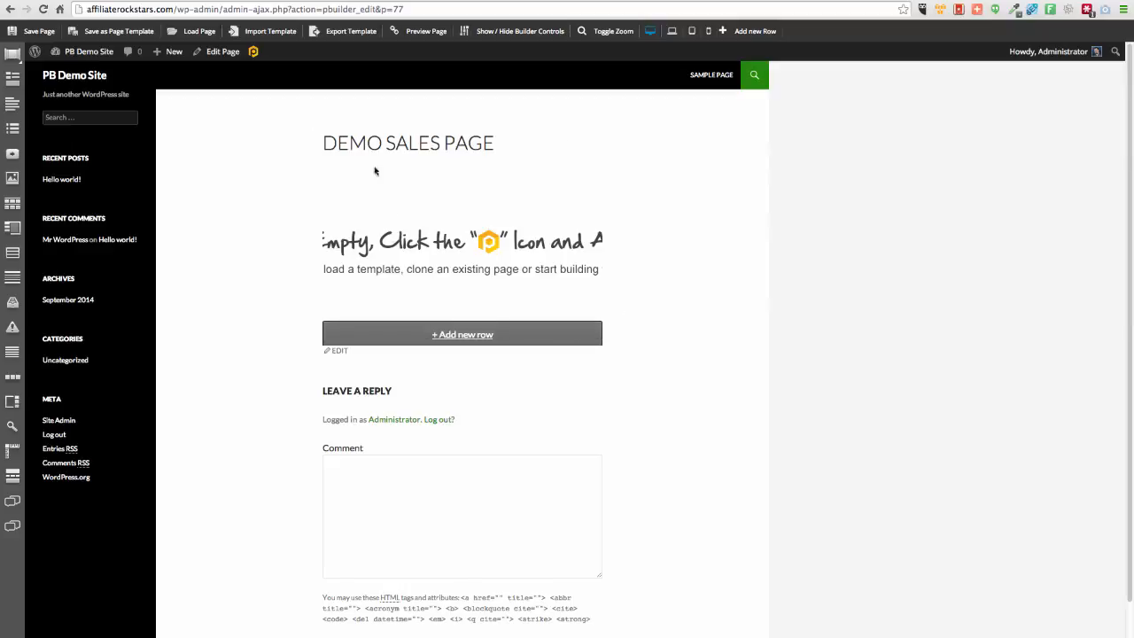
click(449, 334)
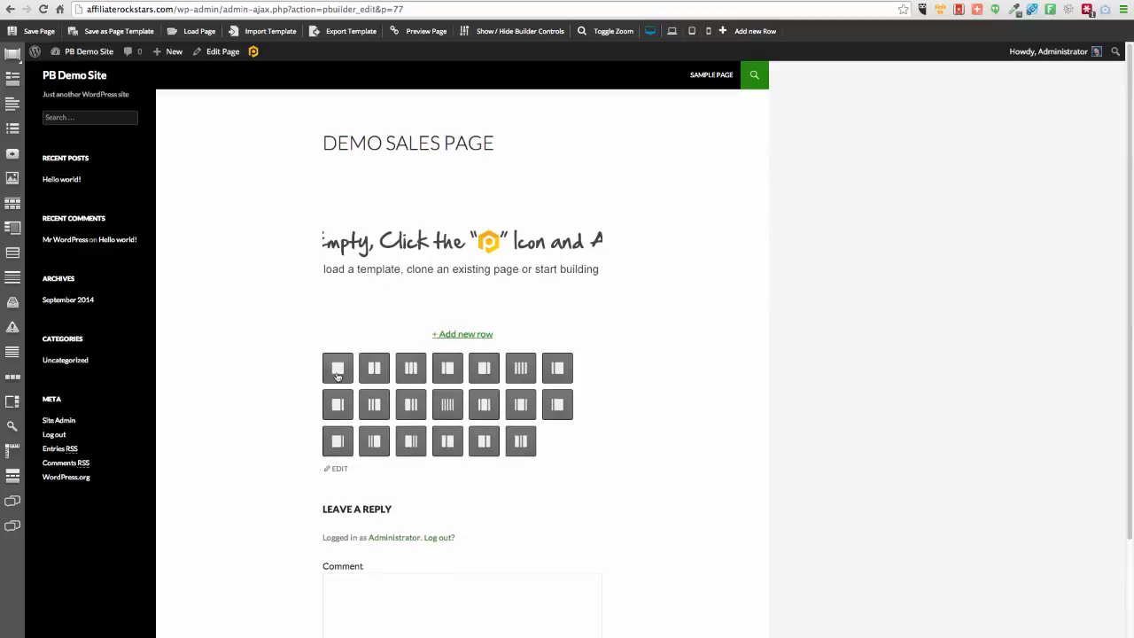
click(338, 373)
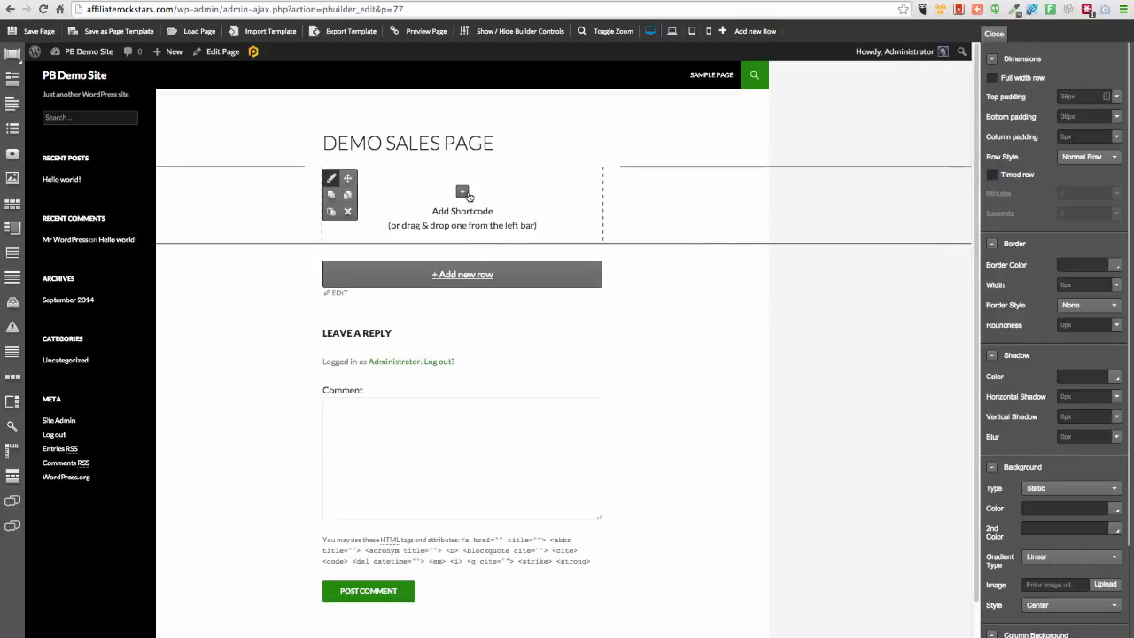
click(463, 191)
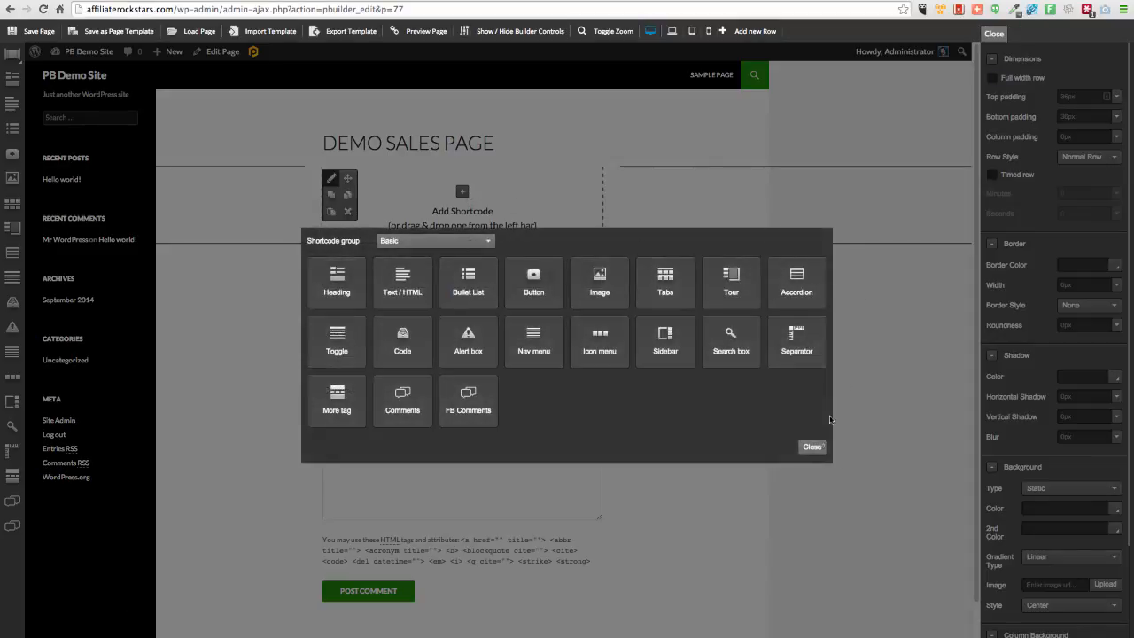
click(813, 447)
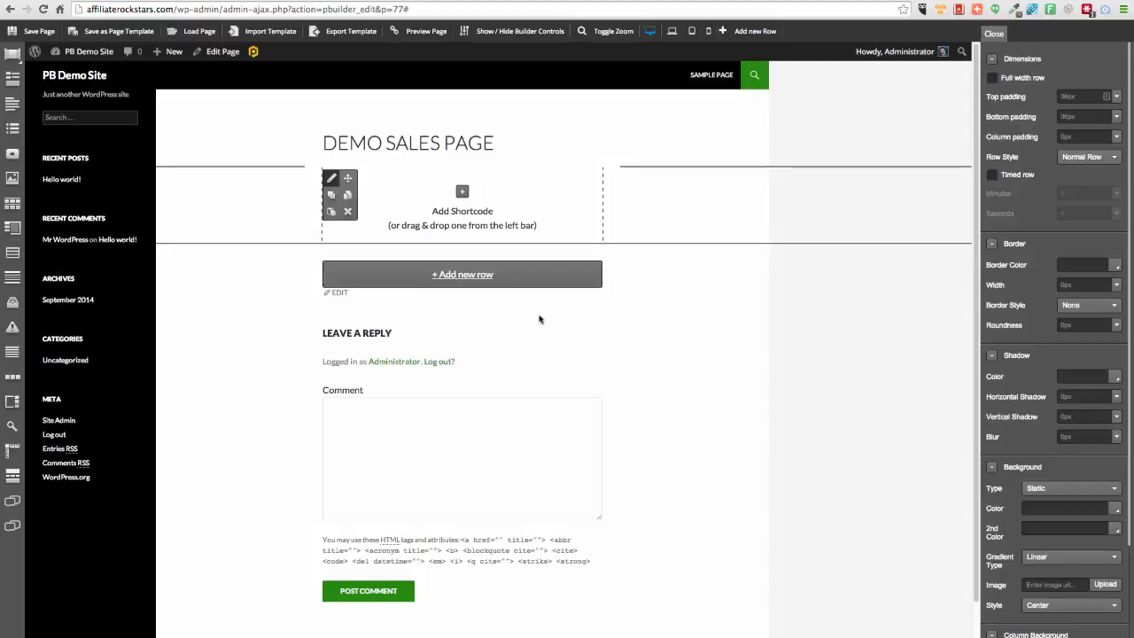
Return to the page's WordPress edit screen and set its Profit Builder template to Profit Builder Full Width Page
click(219, 55)
click(634, 213)
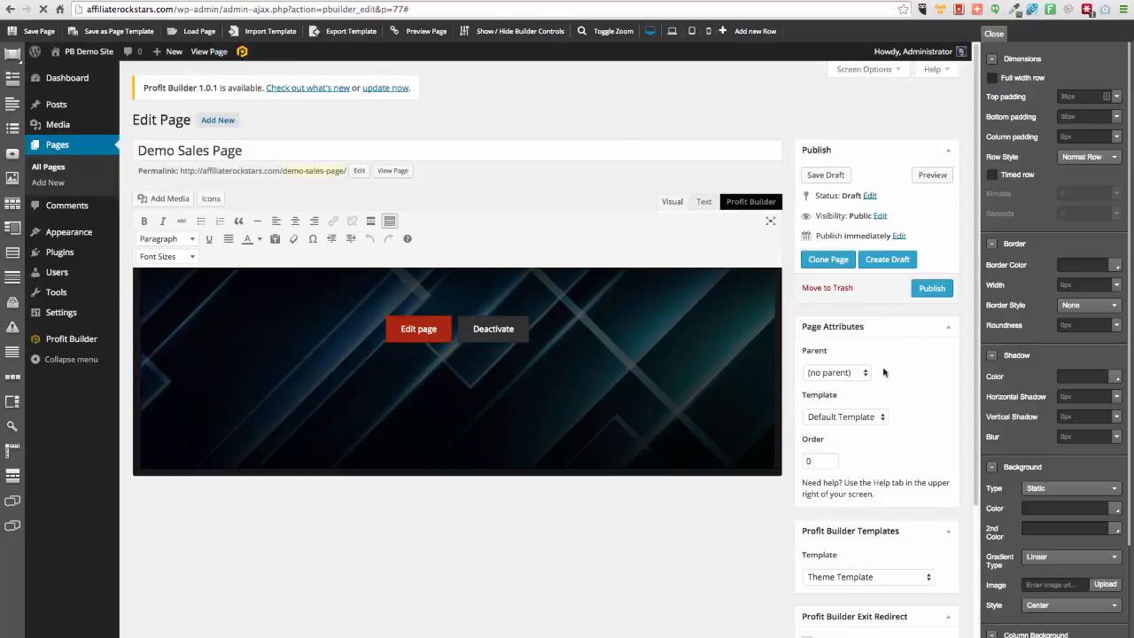
scroll(884, 471, down, 1)
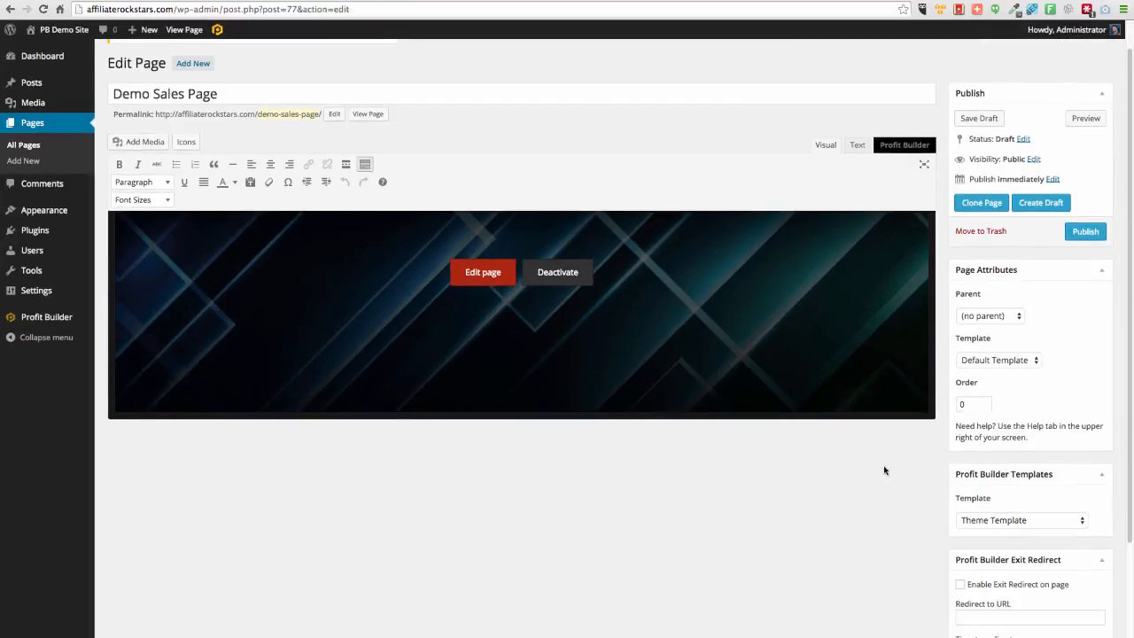
scroll(904, 459, down, 1)
click(984, 495)
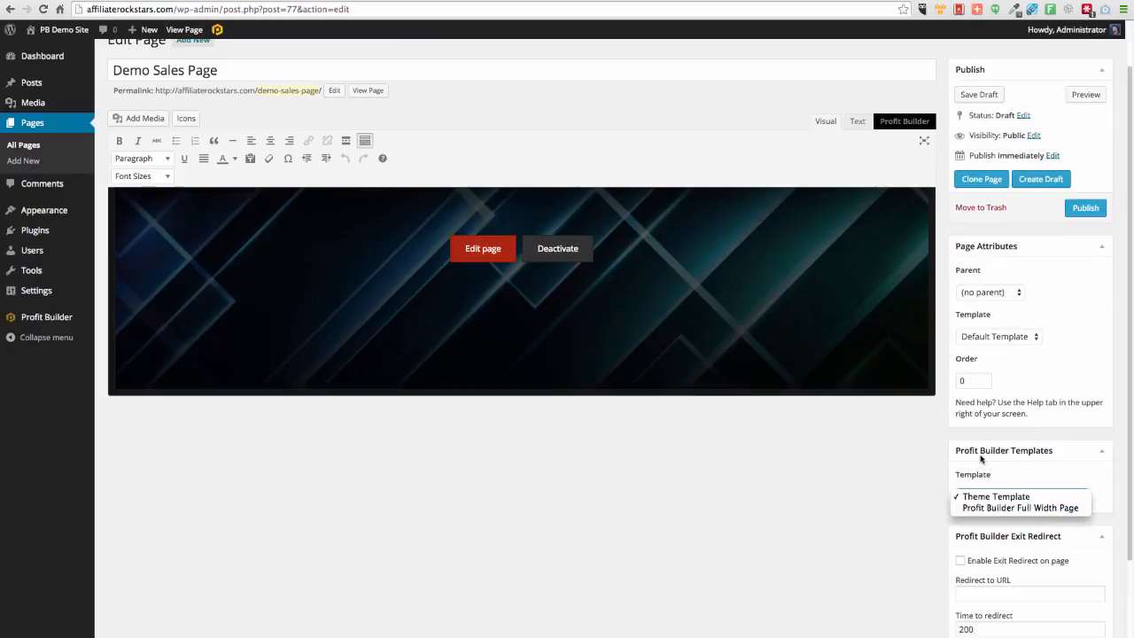
click(1008, 507)
Examine the full-width template's page background options and the Profit Builder exit redirect settings
scroll(877, 522, down, 1)
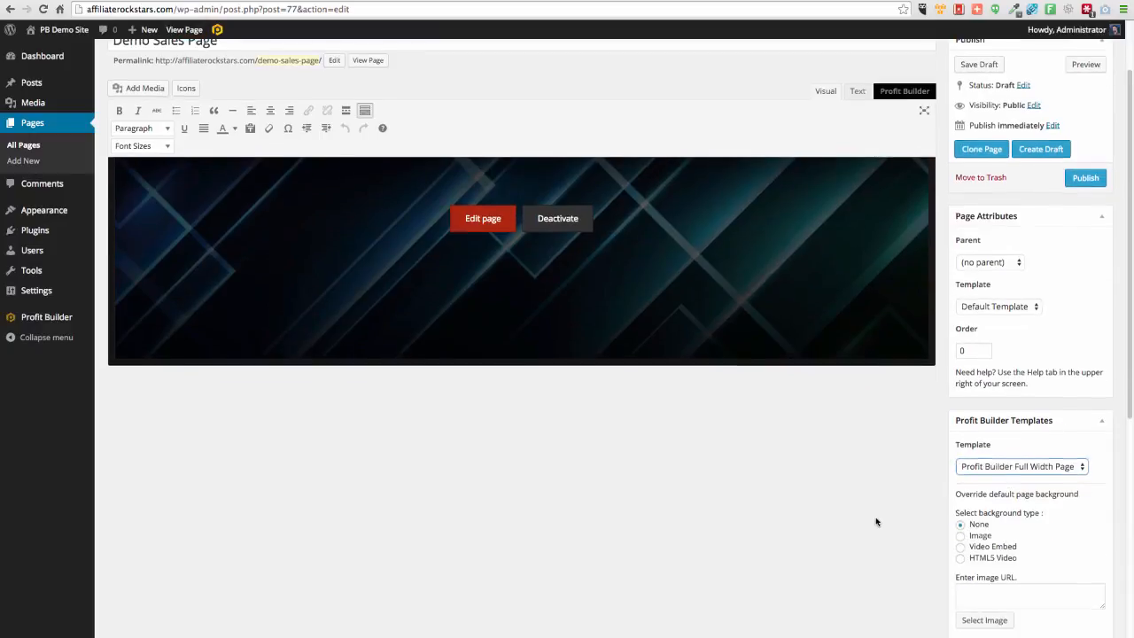
scroll(876, 522, down, 5)
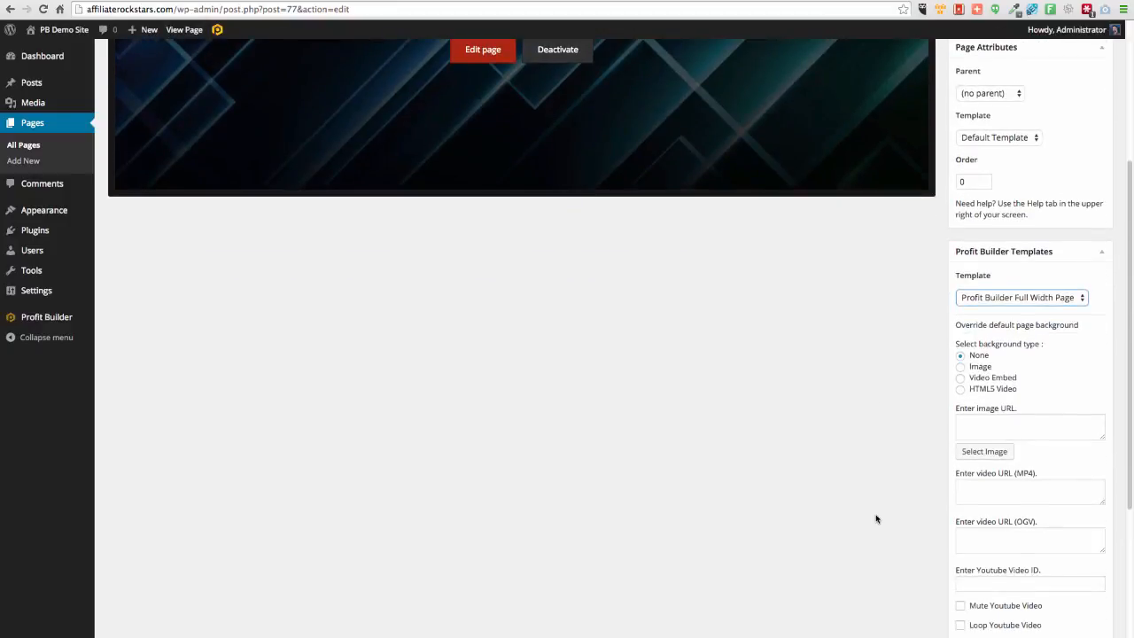
scroll(861, 441, down, 1)
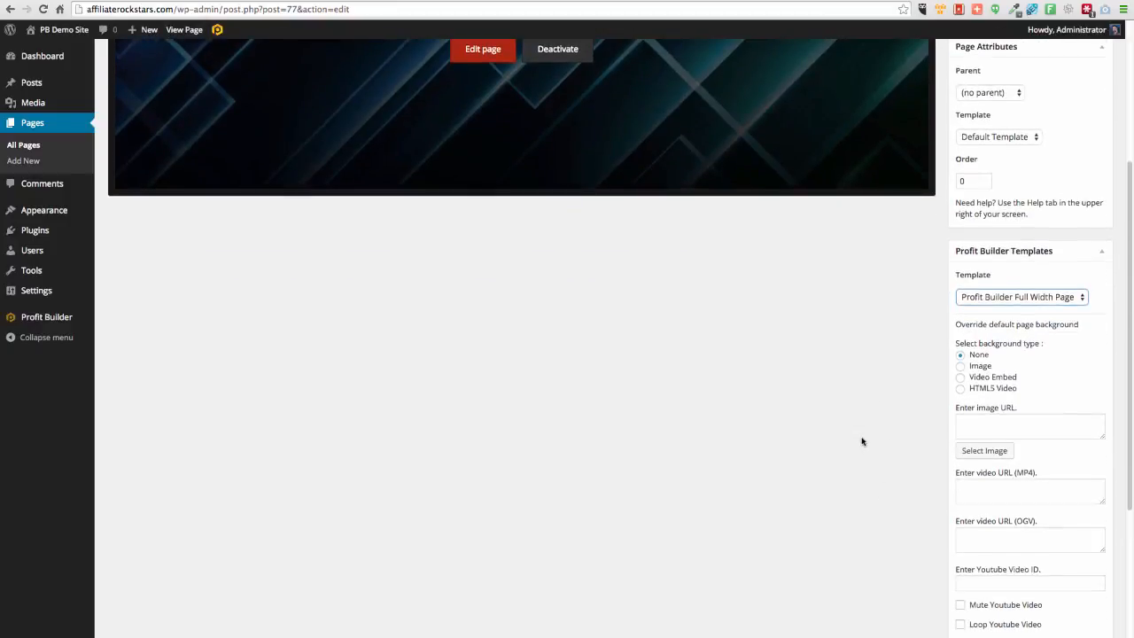
scroll(863, 442, down, 2)
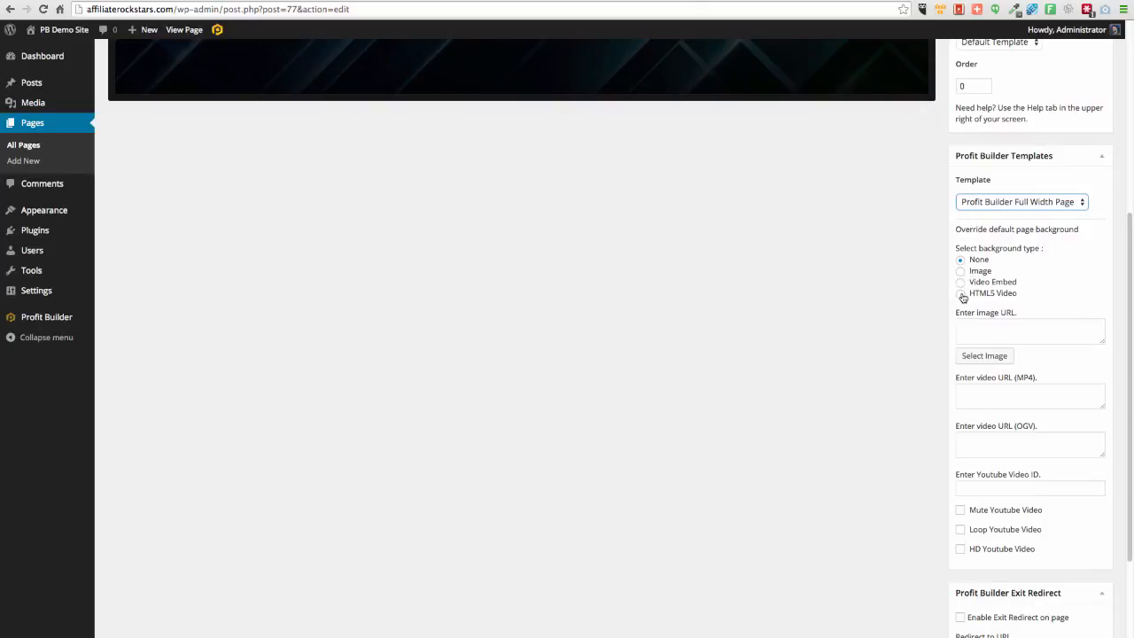
click(1016, 327)
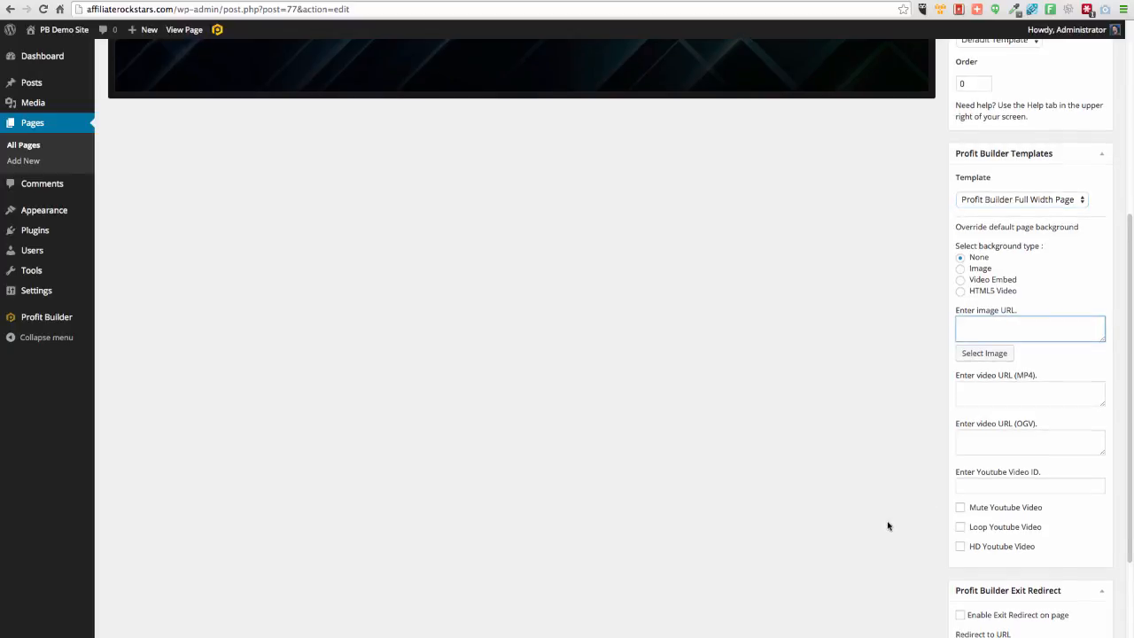
scroll(888, 525, down, 3)
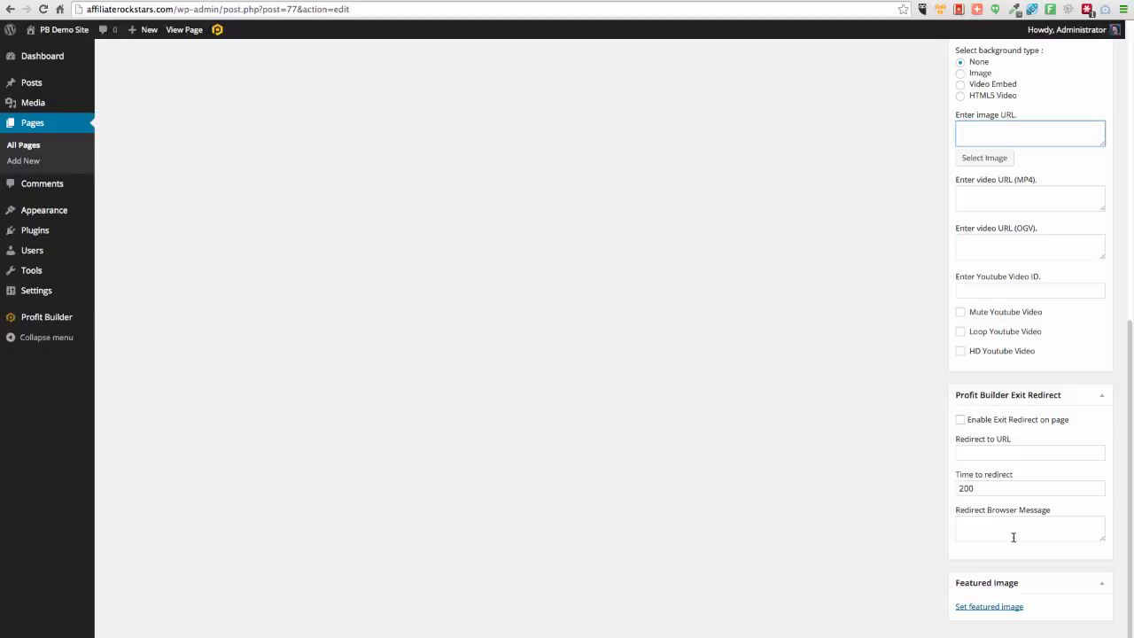
Save the page draft and reopen the page in the Profit Builder visual editor
scroll(1005, 515, up, 10)
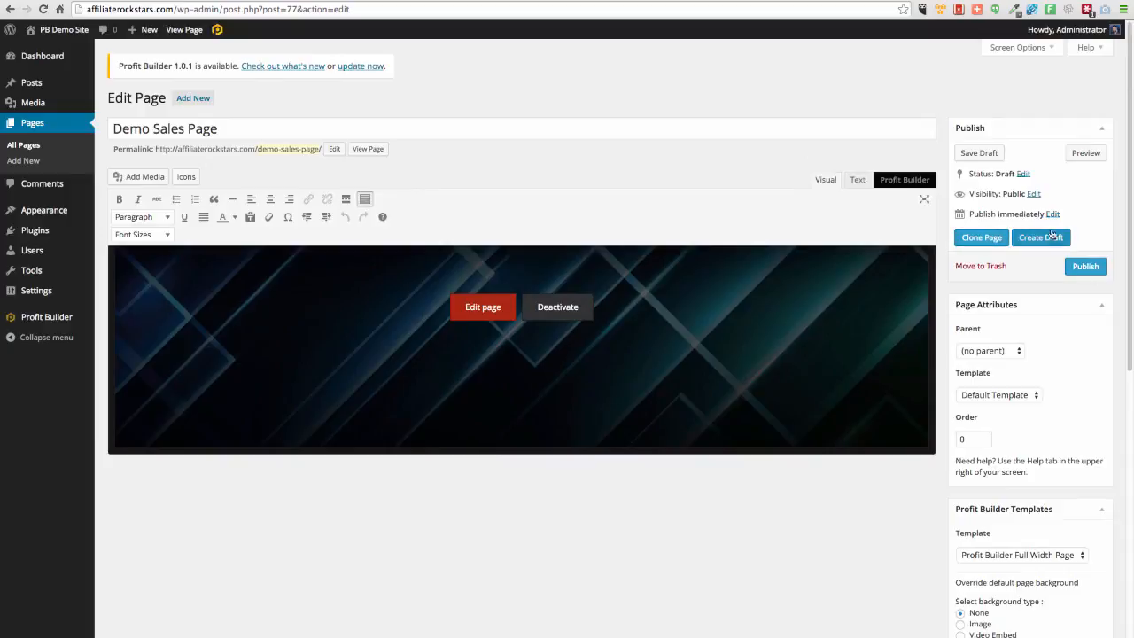
click(990, 153)
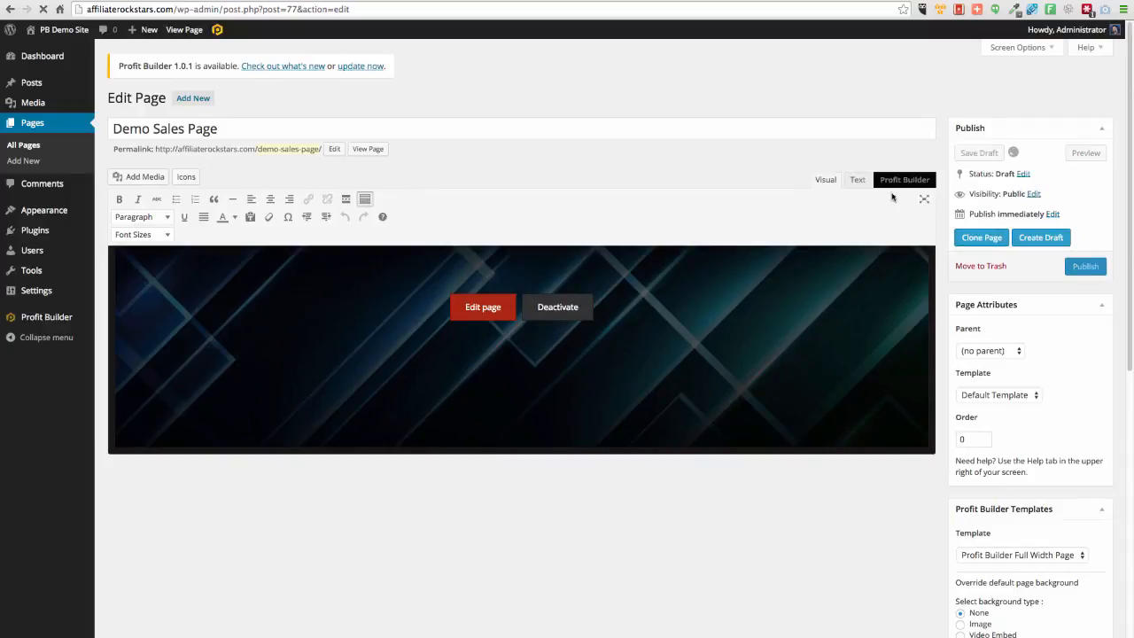
click(493, 317)
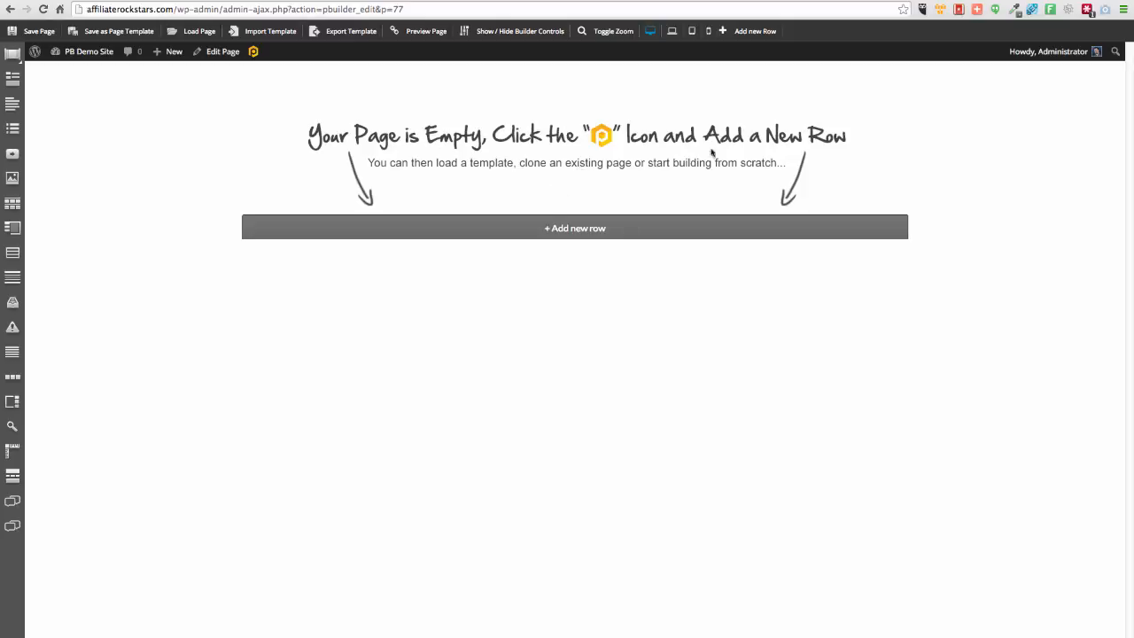
Add a one-column row to the empty page and set its background type to Fixed
click(563, 233)
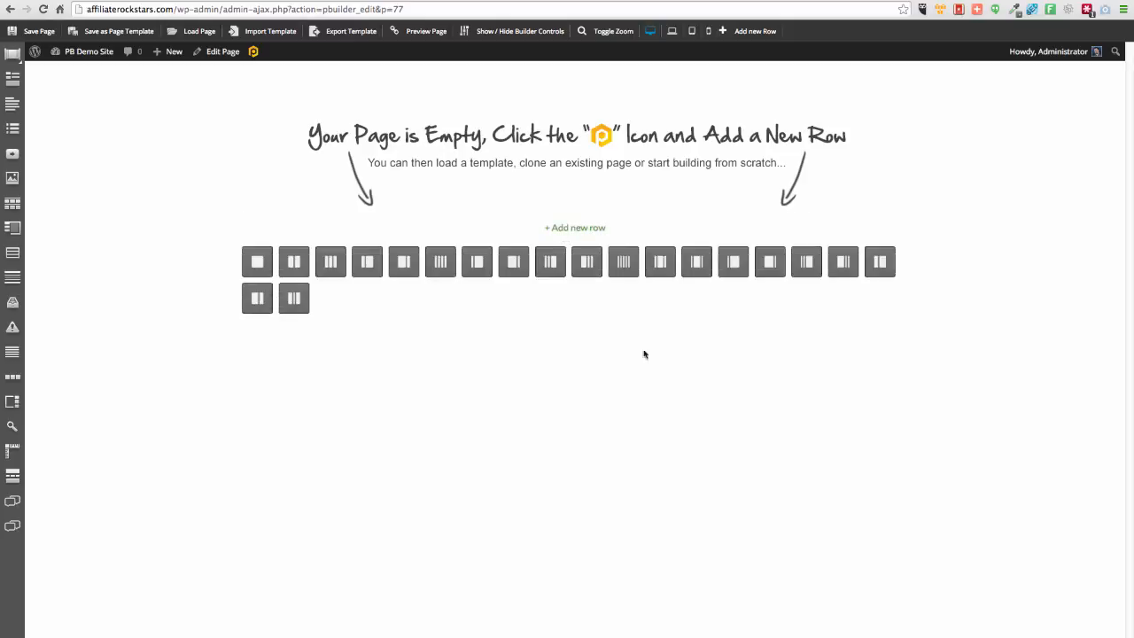
click(253, 262)
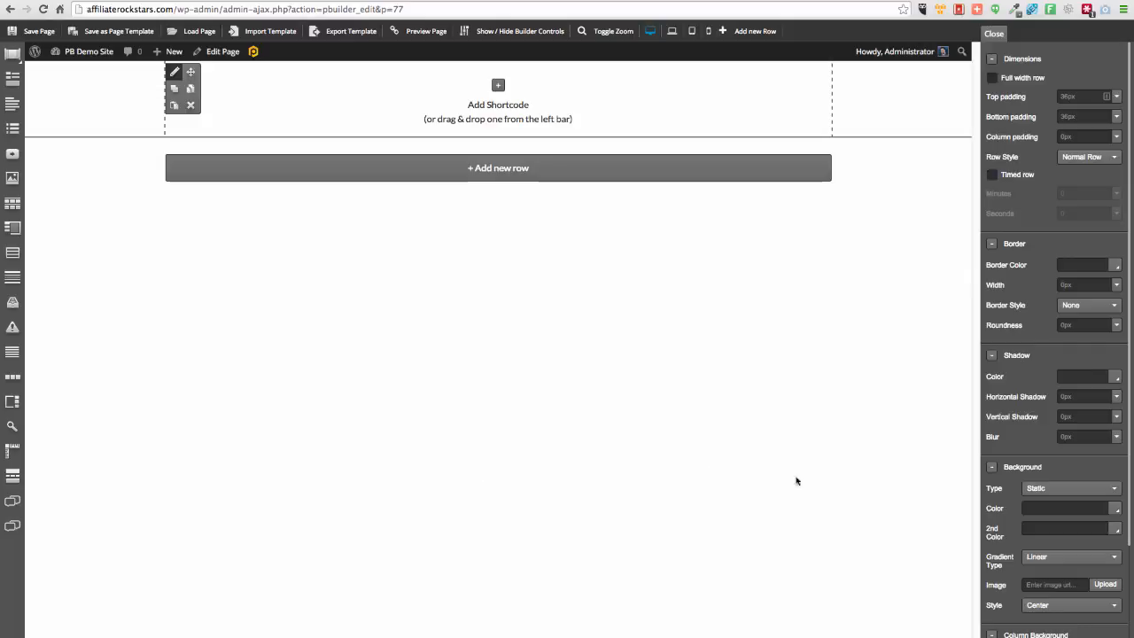
click(1088, 94)
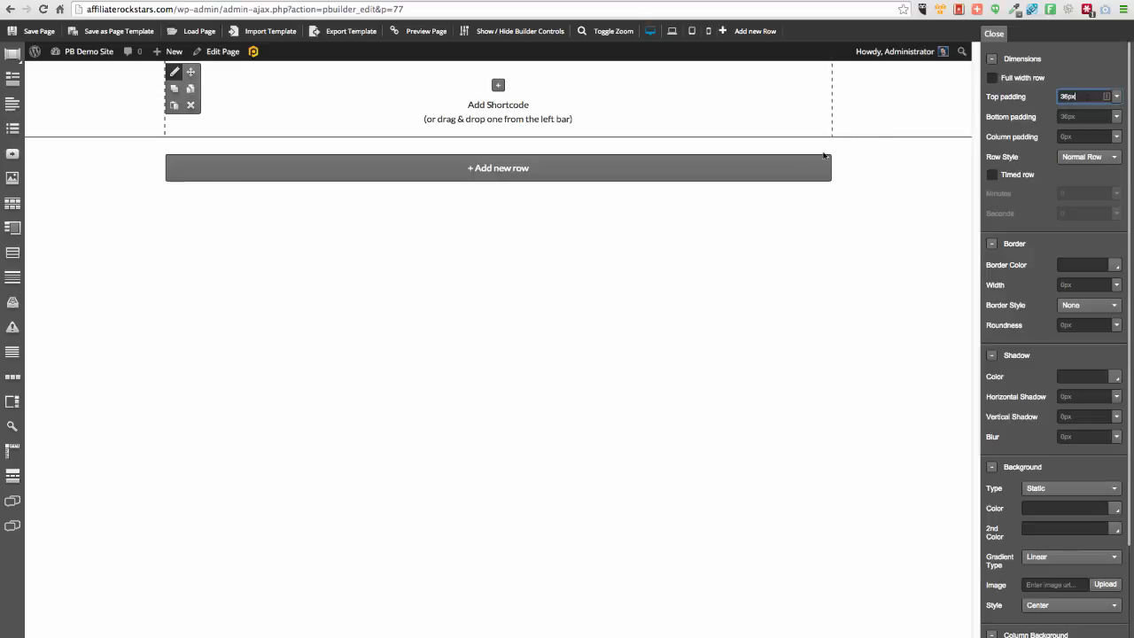
key(Tab)
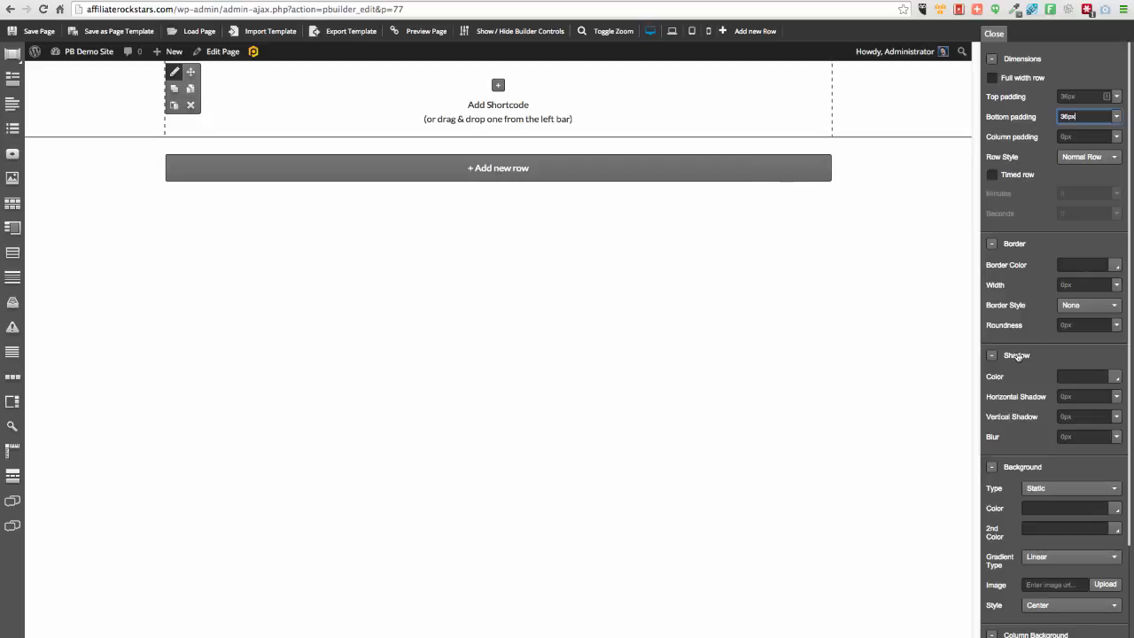
click(1052, 491)
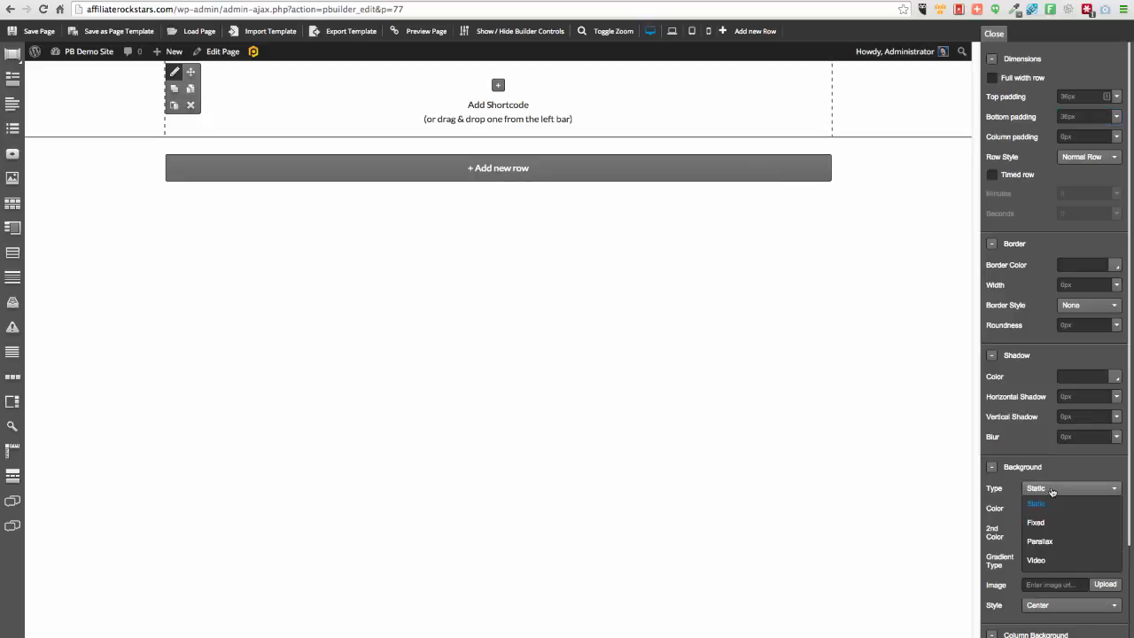
click(1039, 562)
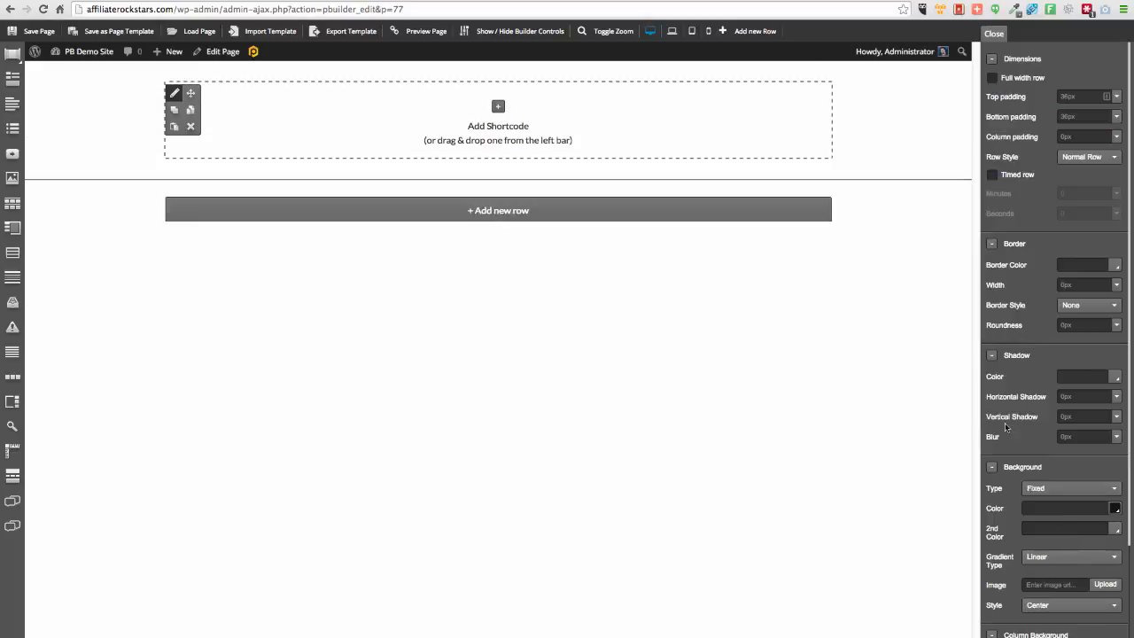
Examine the row style choices and the timed row option for the one-column row
click(1090, 158)
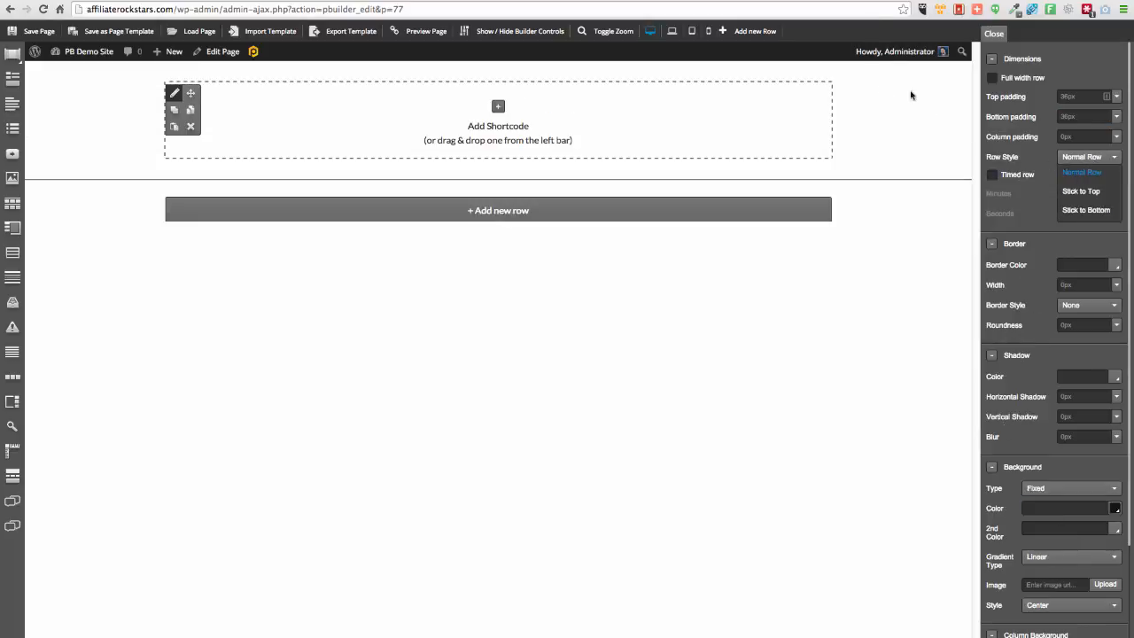
click(1083, 161)
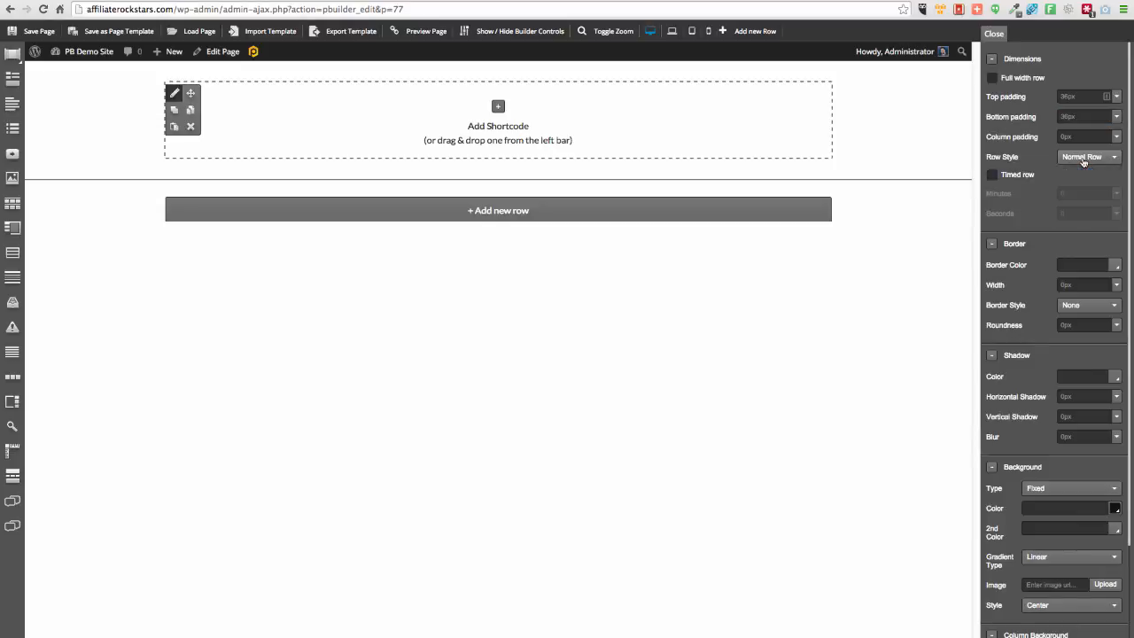
click(992, 179)
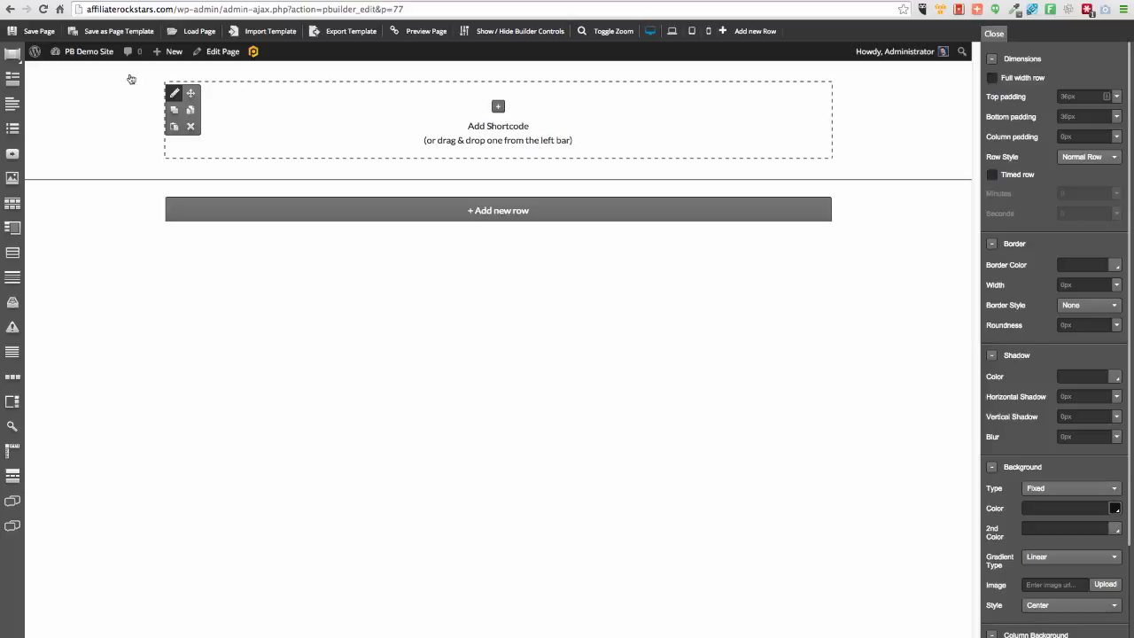
Add a two-column row, a one-column row and another two-column row below the first row
click(501, 217)
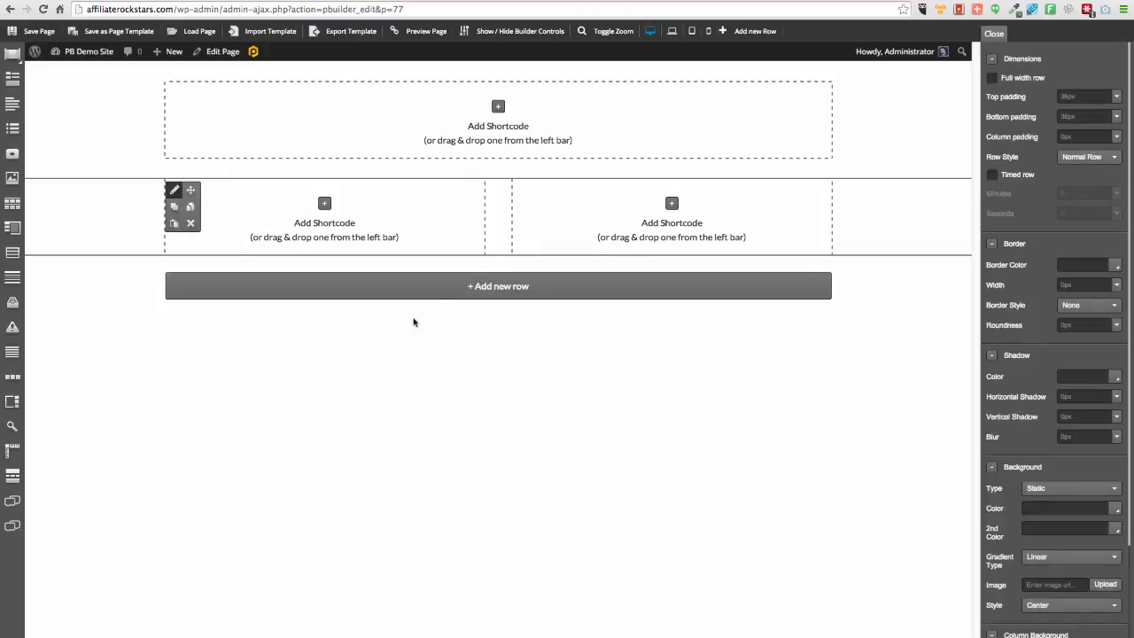
click(434, 294)
click(178, 319)
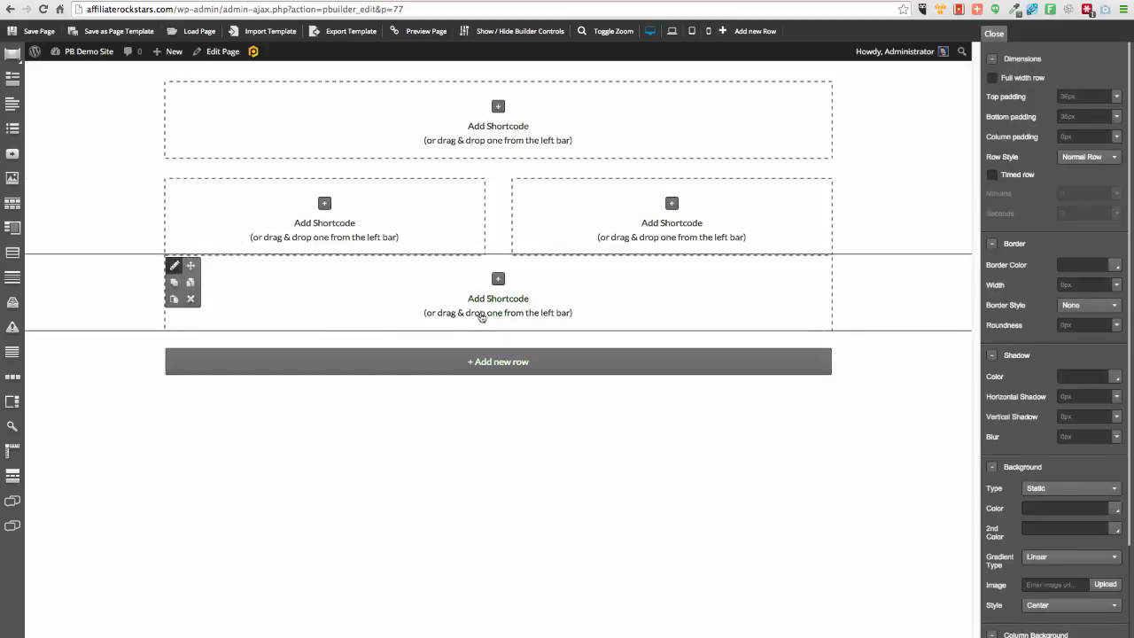
click(216, 398)
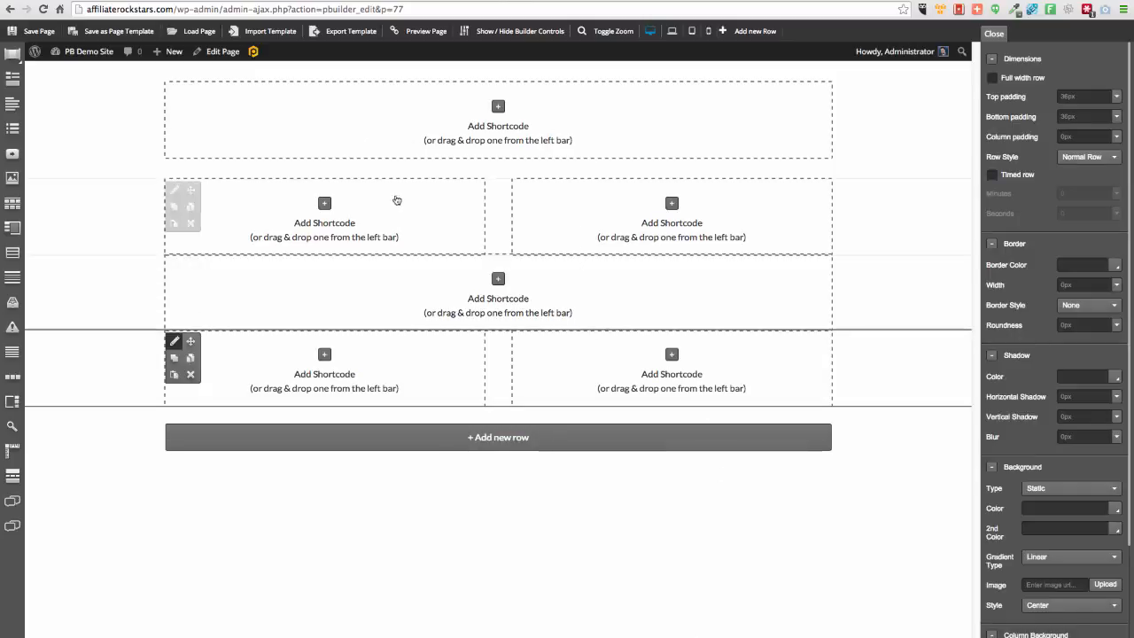
Examine the shortcode choices for the two-column row and the Content shortcode group, ending on the Basic group
click(324, 203)
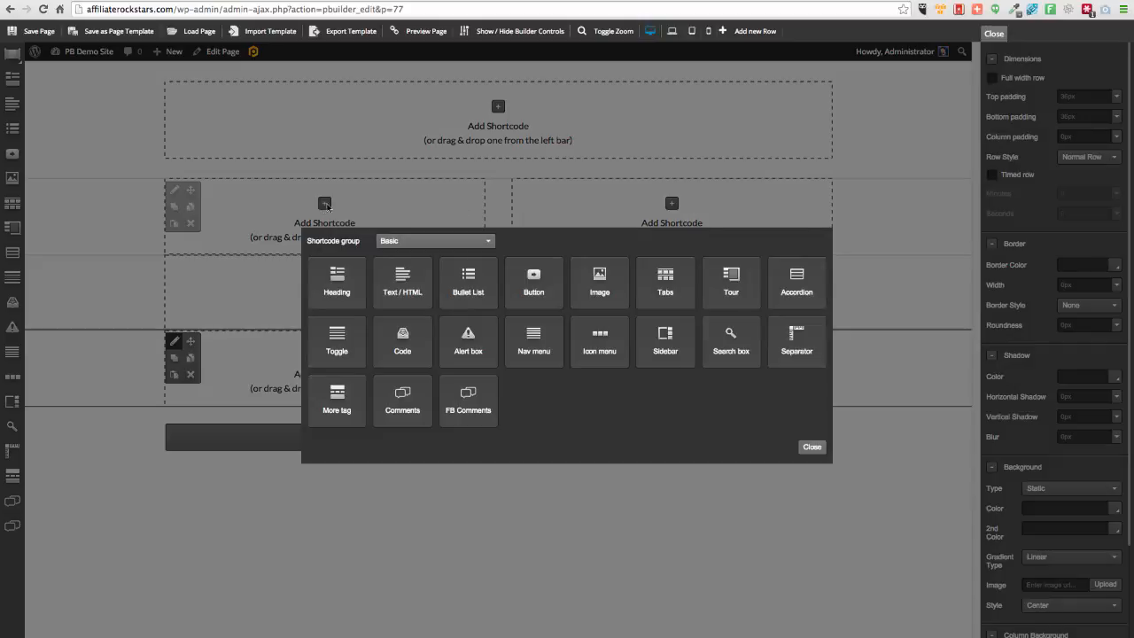
click(812, 448)
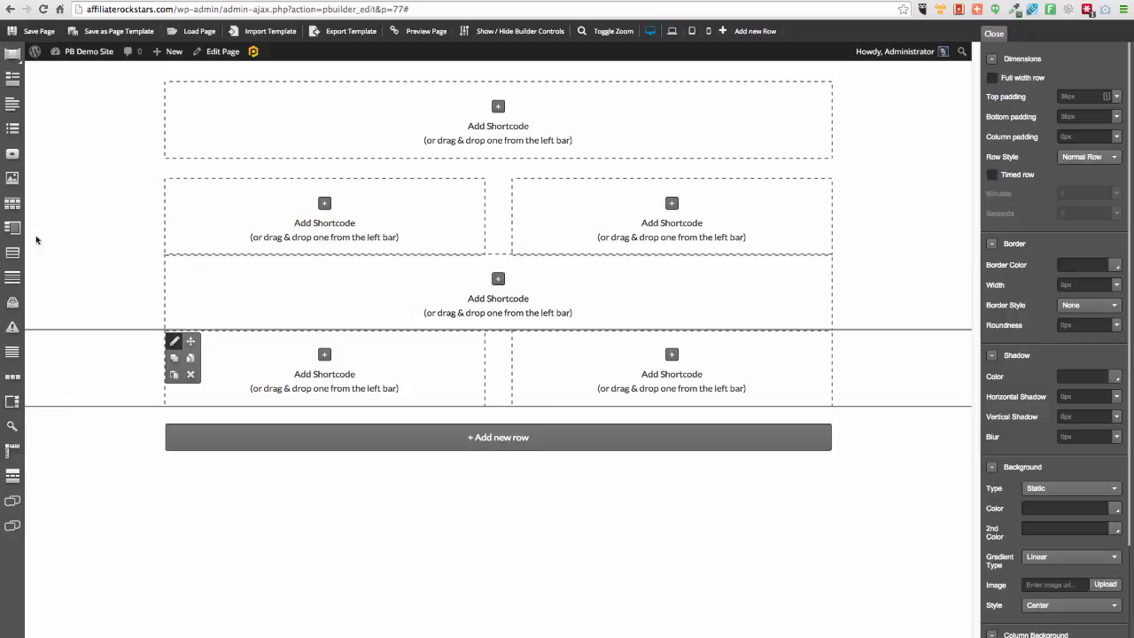
click(13, 51)
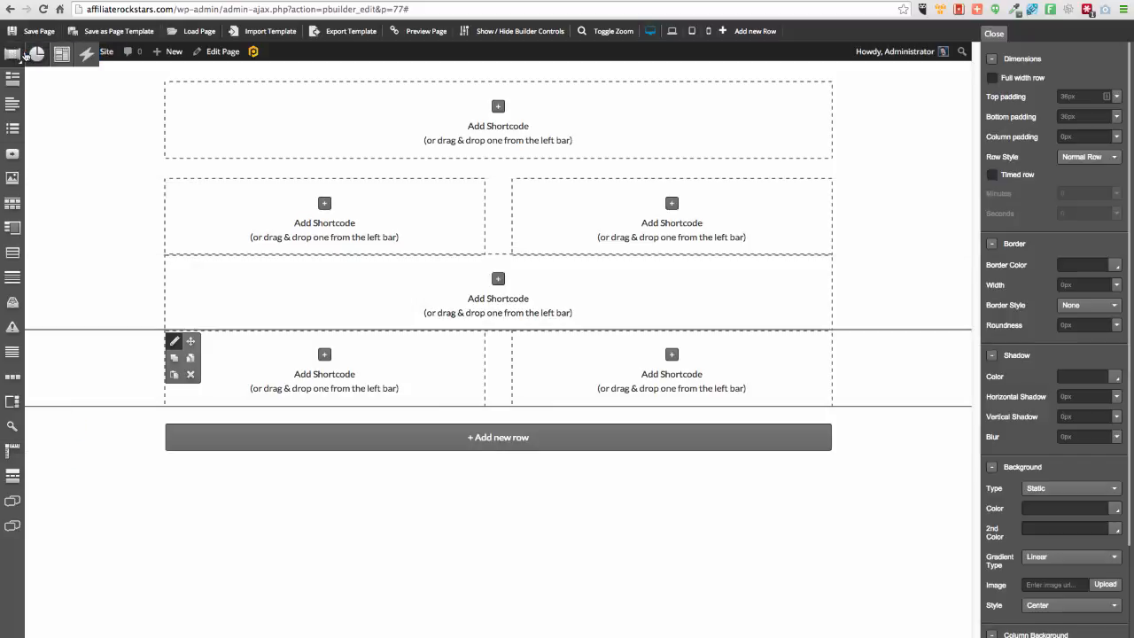
click(61, 54)
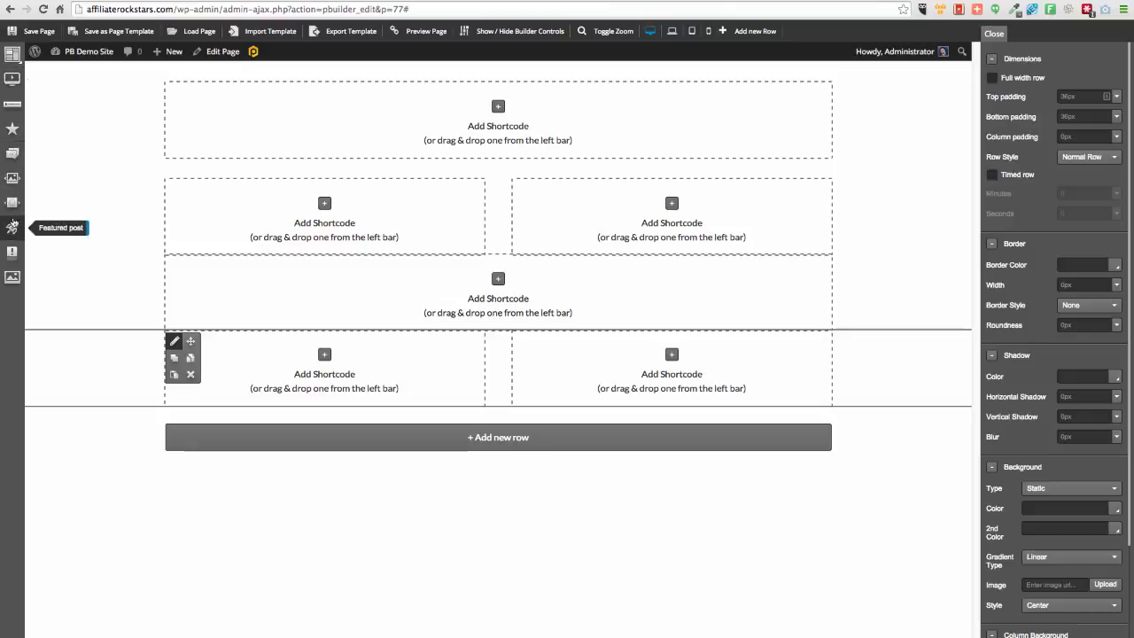
click(16, 56)
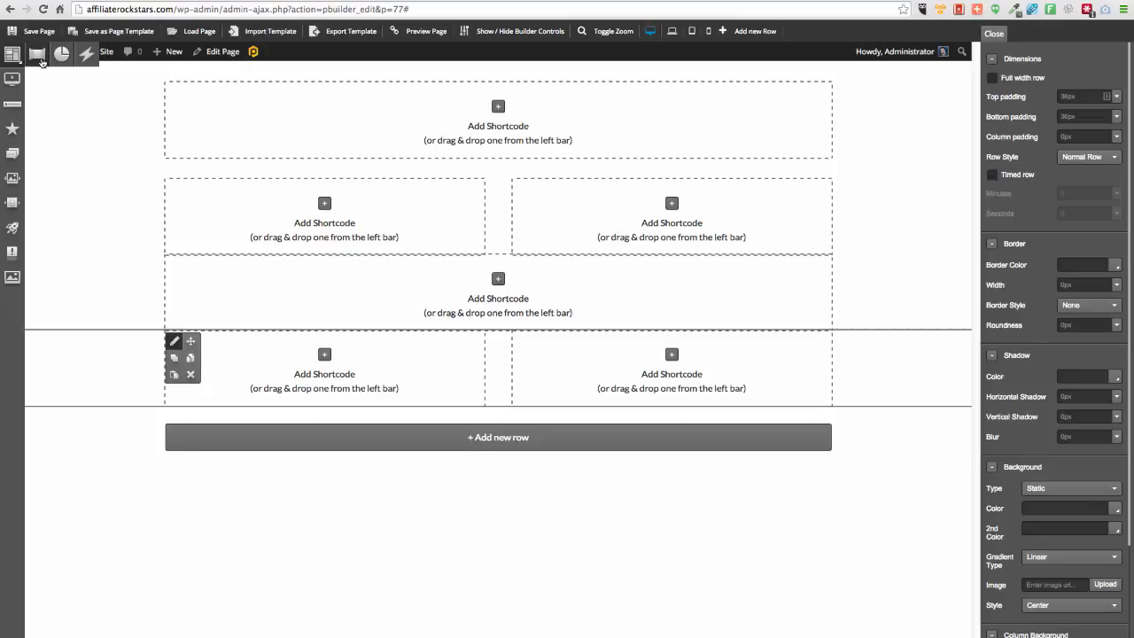
click(12, 55)
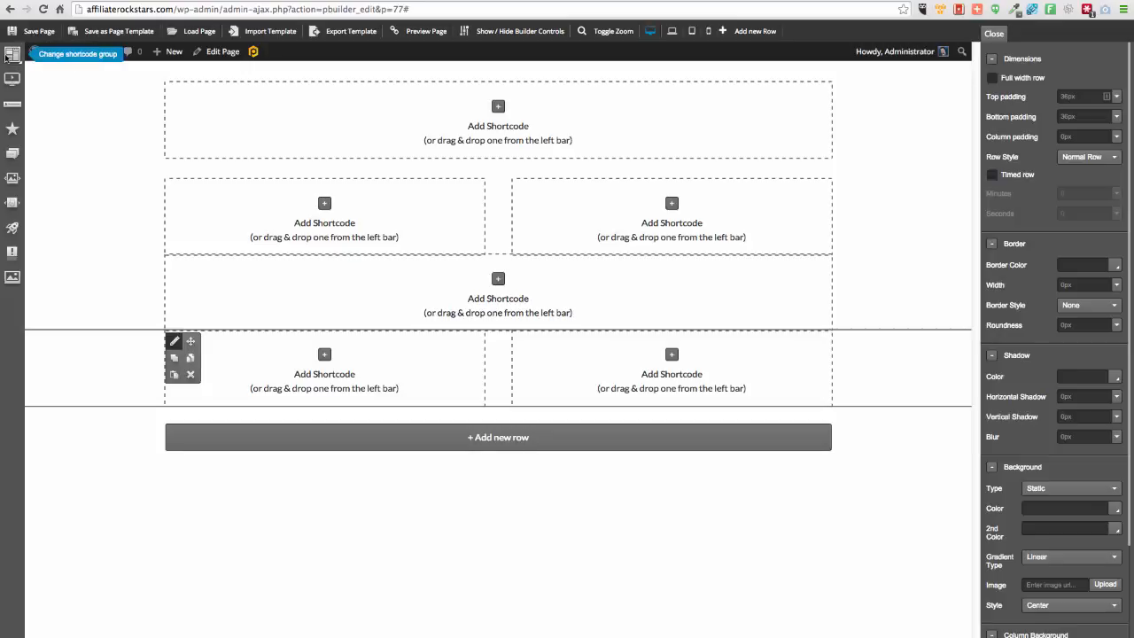
click(12, 58)
click(37, 55)
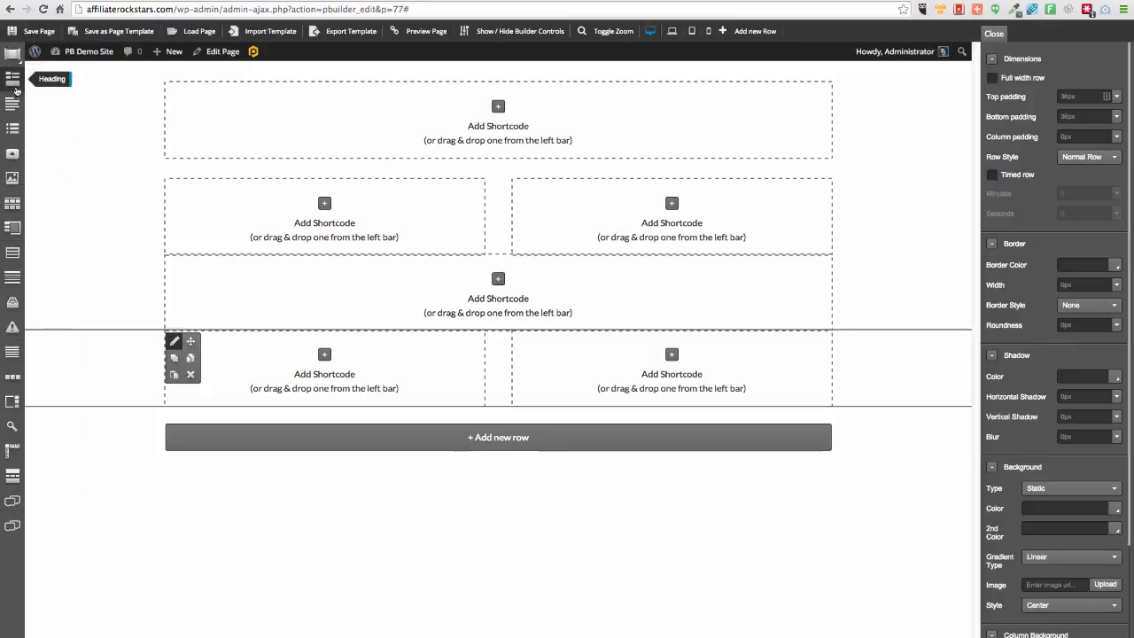
Add a heading reading "THIS IS AN AWESOME SALES PAGE" to the first row with a custom font size of 48px
drag(15, 90, 463, 116)
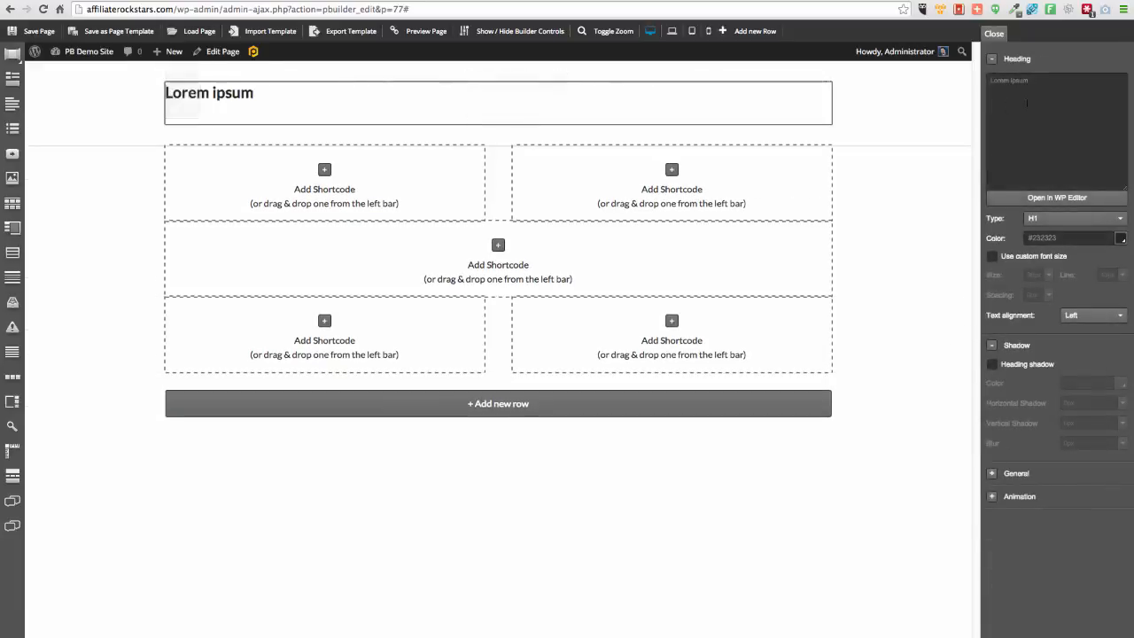
text(THIS IS AN AWESOME SALES PAGE)
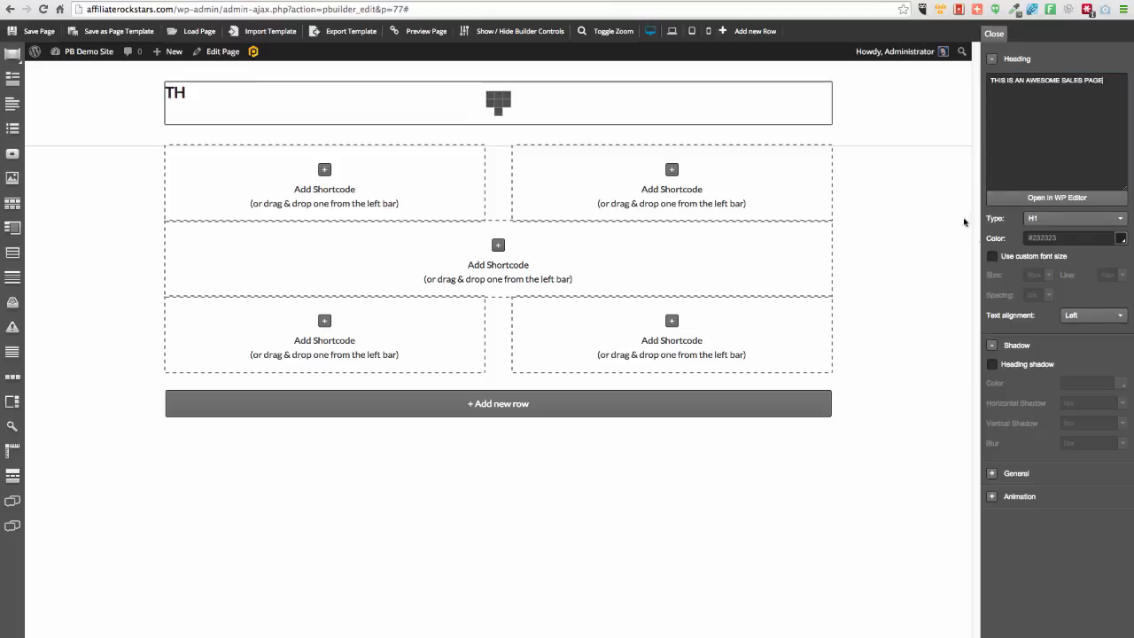
click(996, 258)
click(1050, 276)
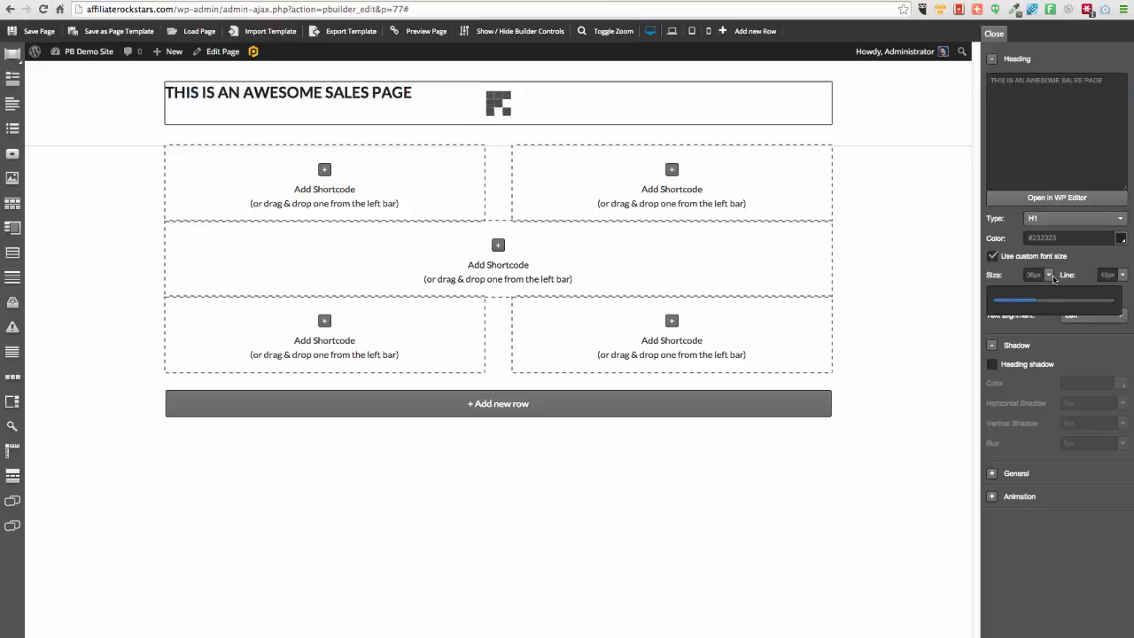
drag(1042, 300, 1054, 304)
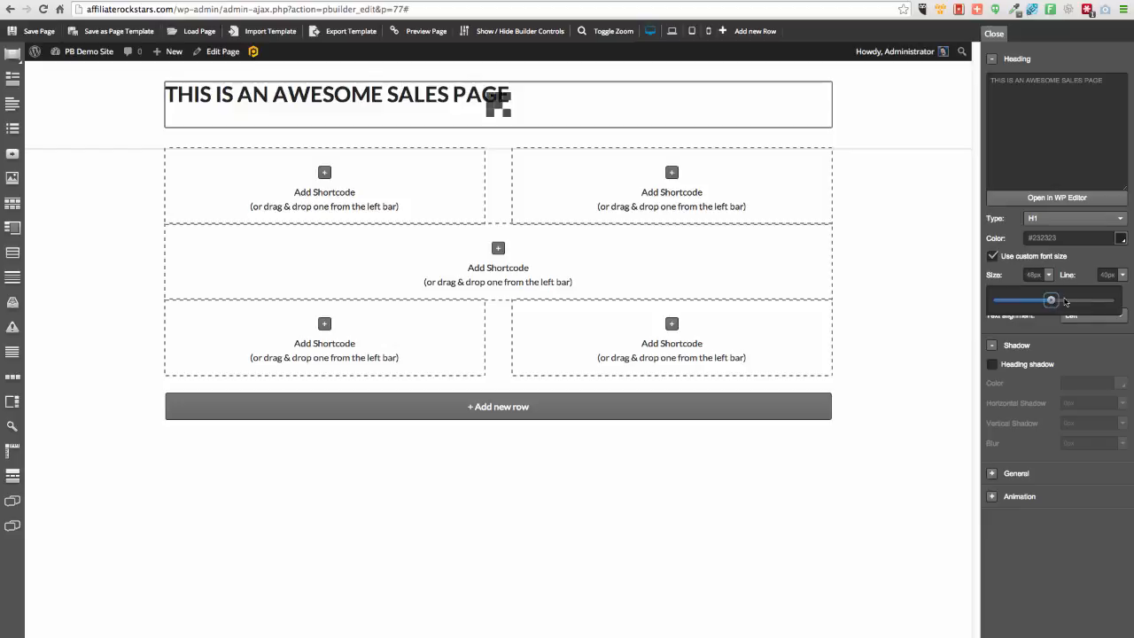
Format the word AWESOME in the heading as orange, bold and italic in the WP editor and save the content
click(1059, 198)
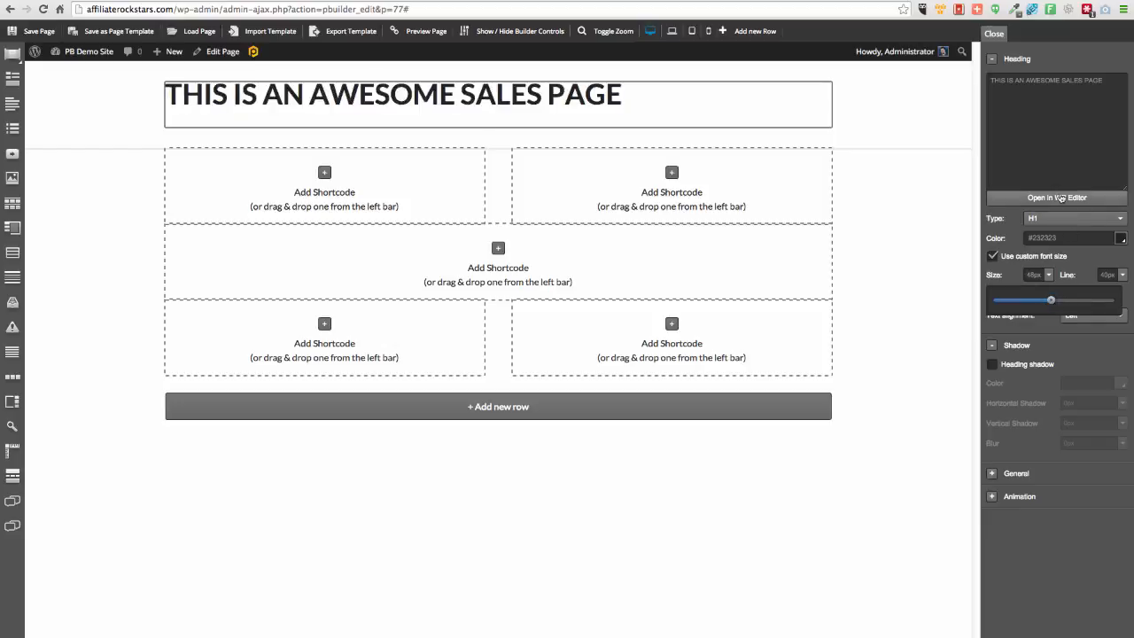
double_click(422, 307)
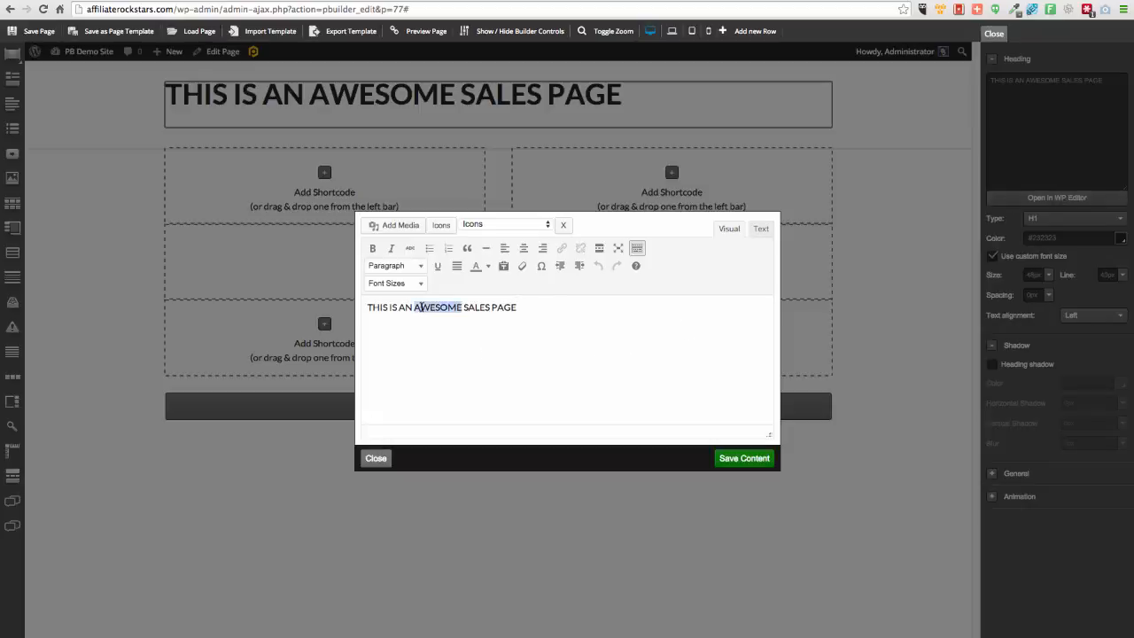
click(489, 267)
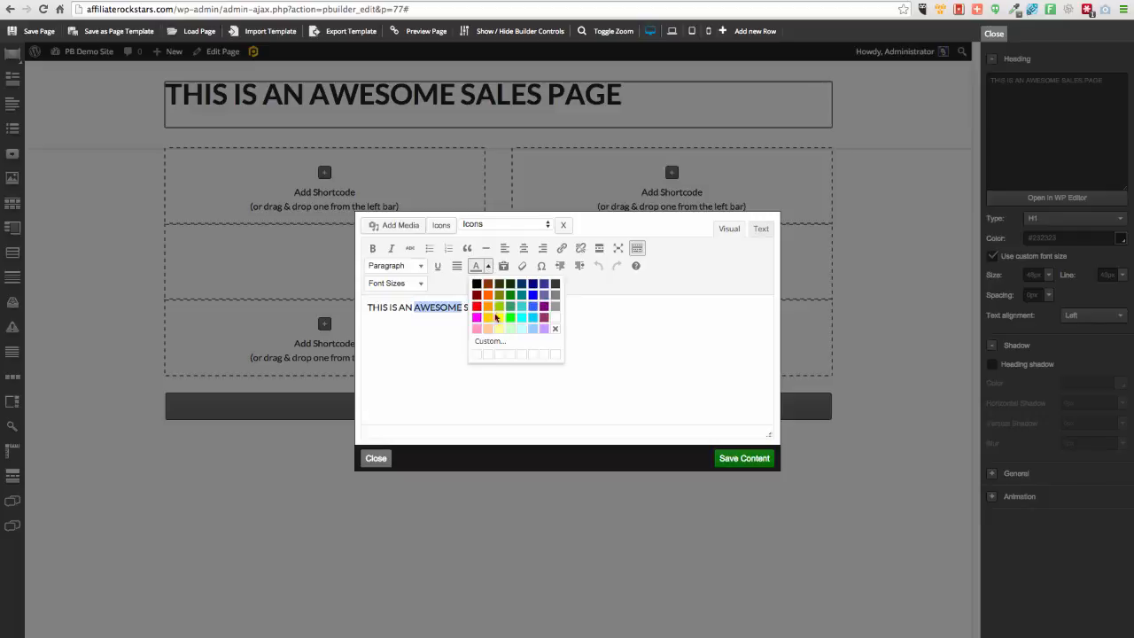
click(487, 306)
click(373, 249)
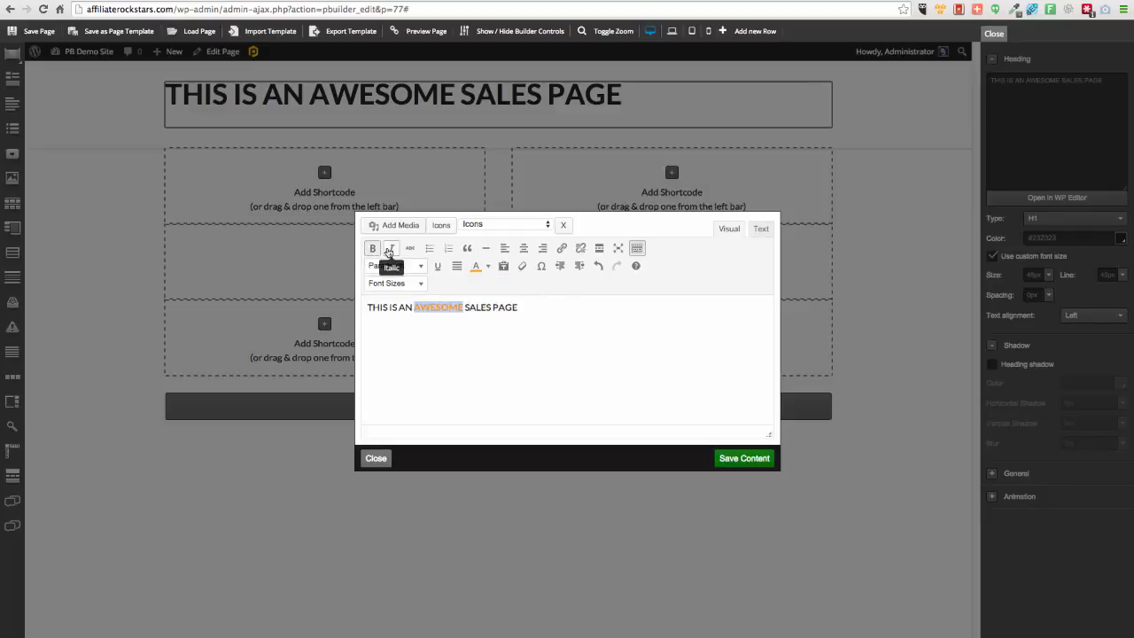
click(391, 249)
click(774, 460)
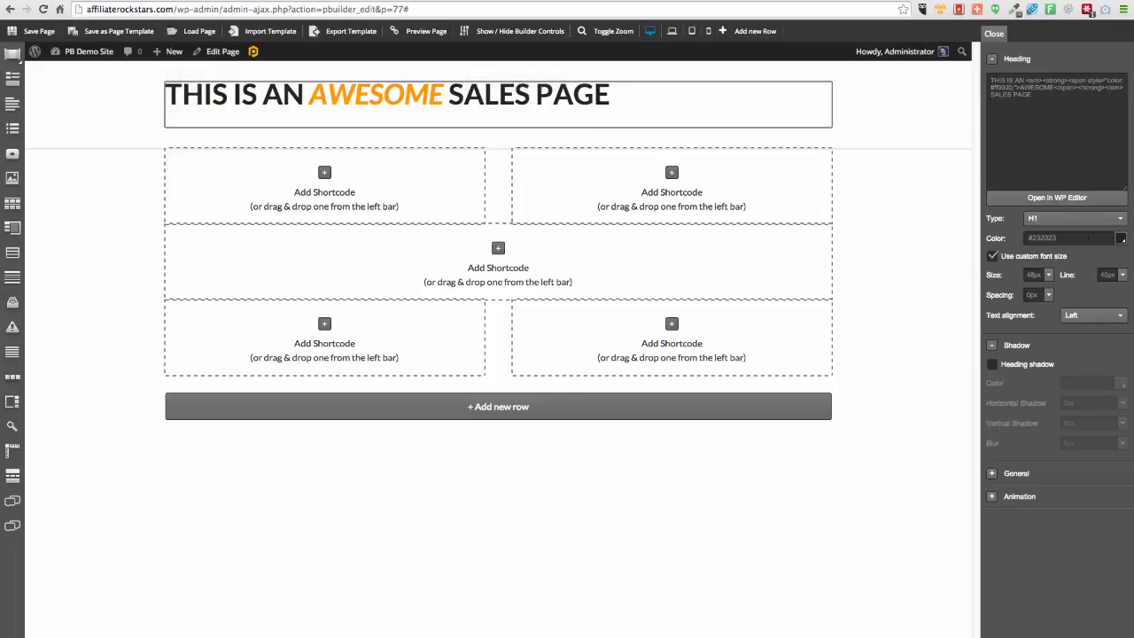
Set the heading's text alignment to Center and clear its bottom margin value
click(1086, 317)
click(1078, 369)
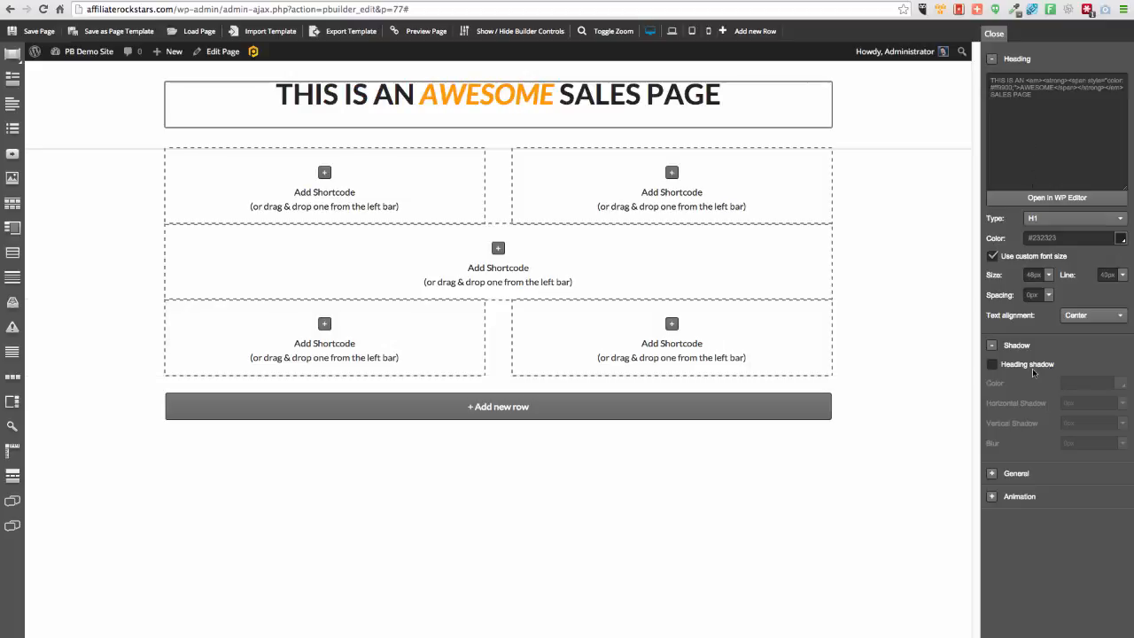
click(993, 474)
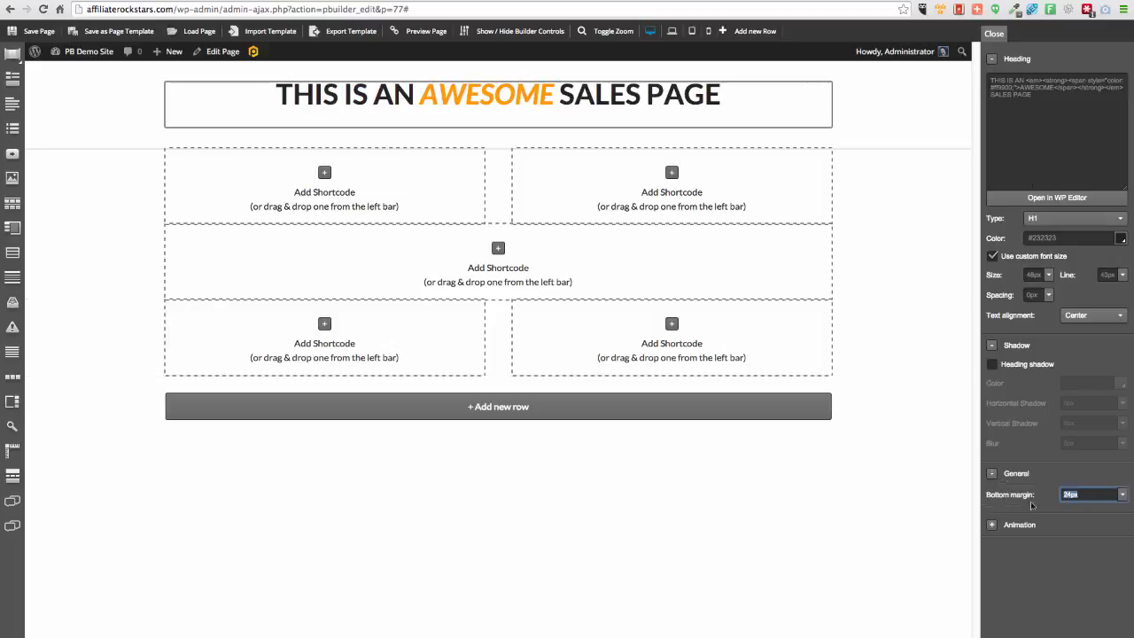
key(BackSpace)
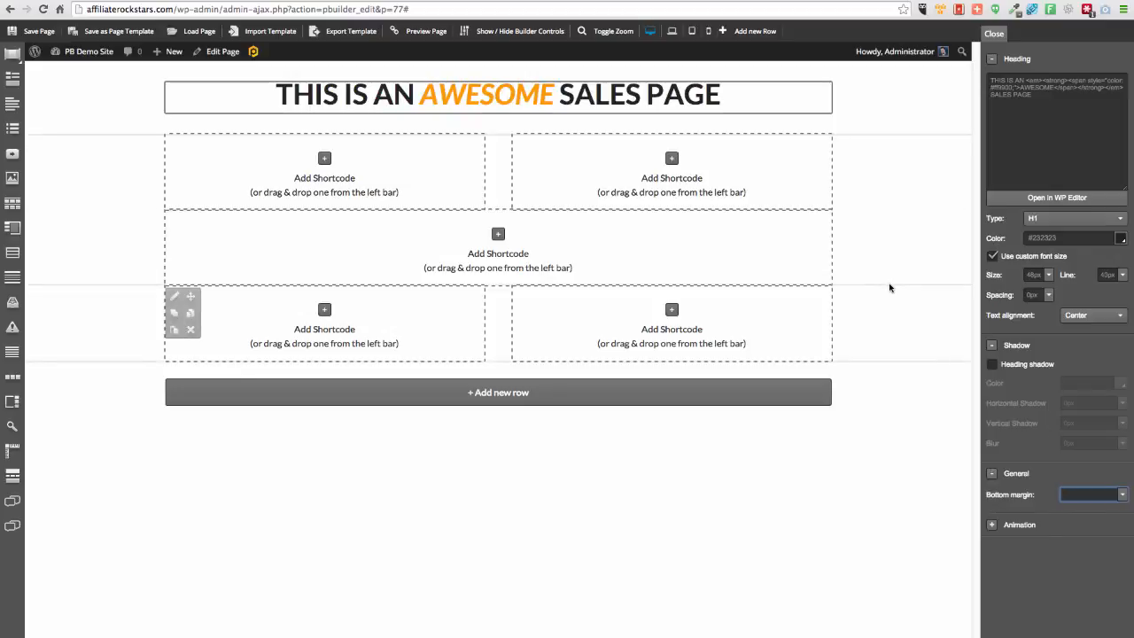
Add a Video shortcode from the Content group to the first column of the two-column row below the heading
click(325, 161)
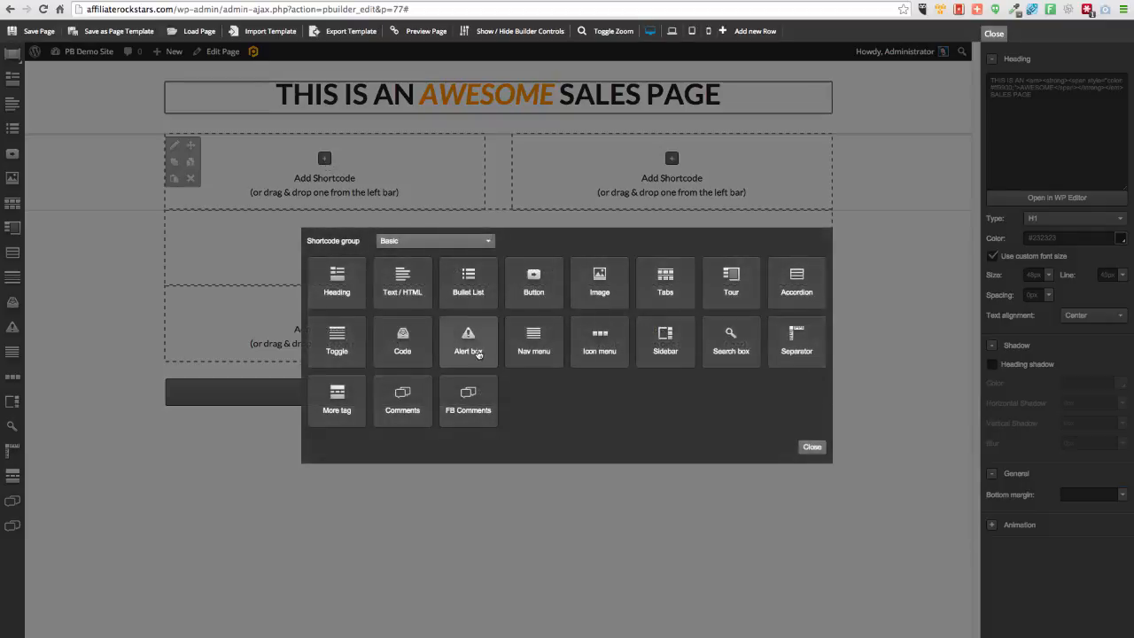
click(412, 243)
click(392, 294)
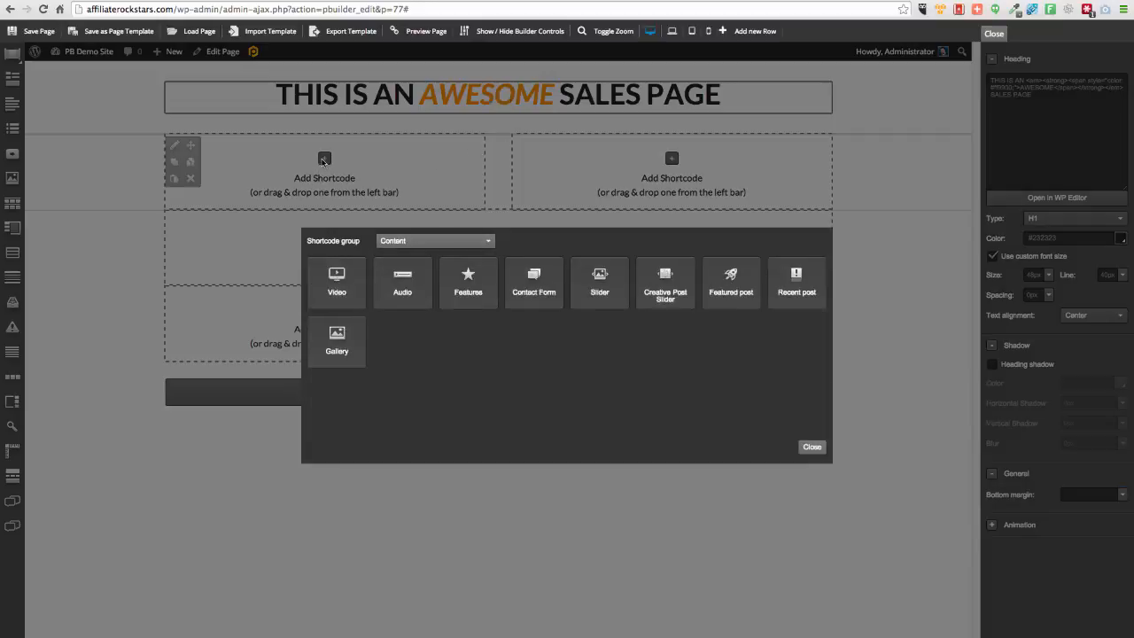
click(335, 298)
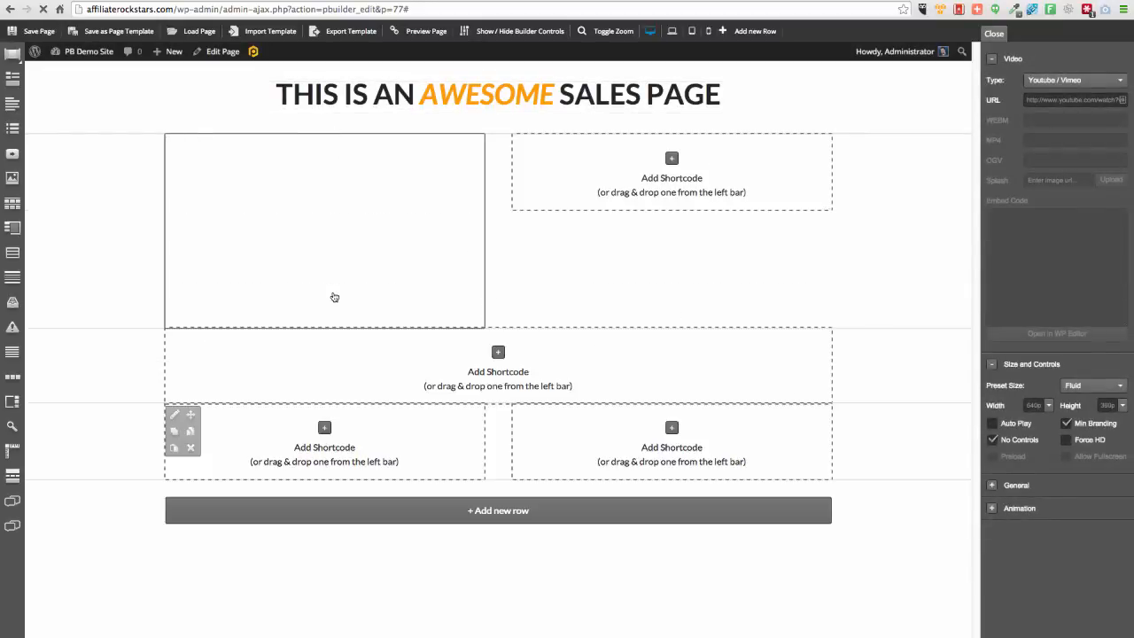
Add an opt-in form shortcode from the Advanced group to the empty column beside the video
click(669, 161)
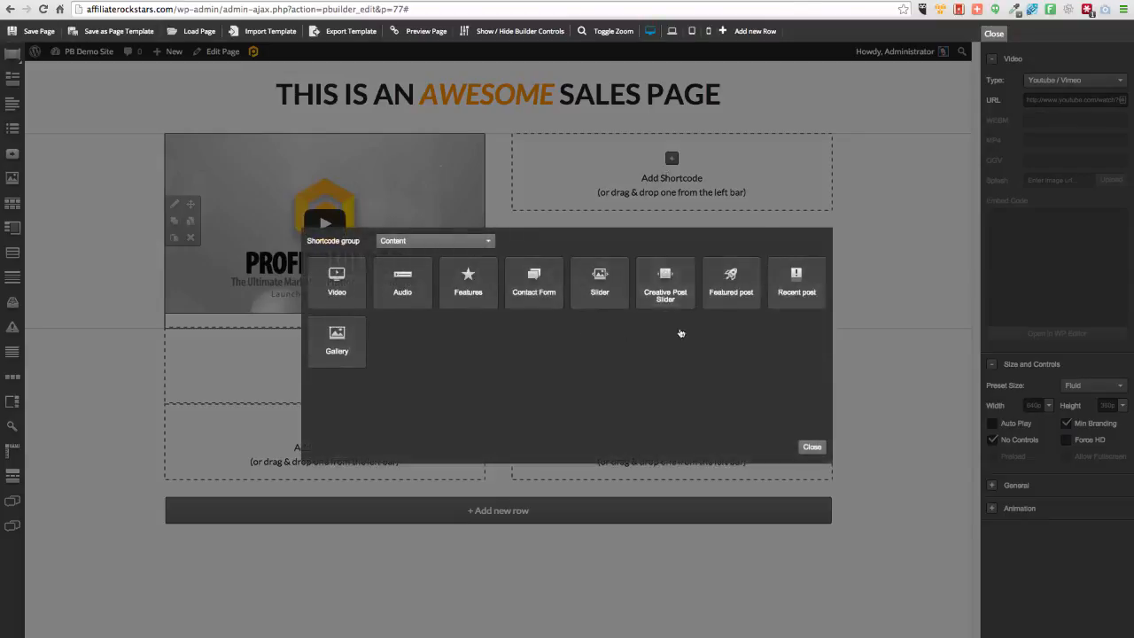
click(442, 243)
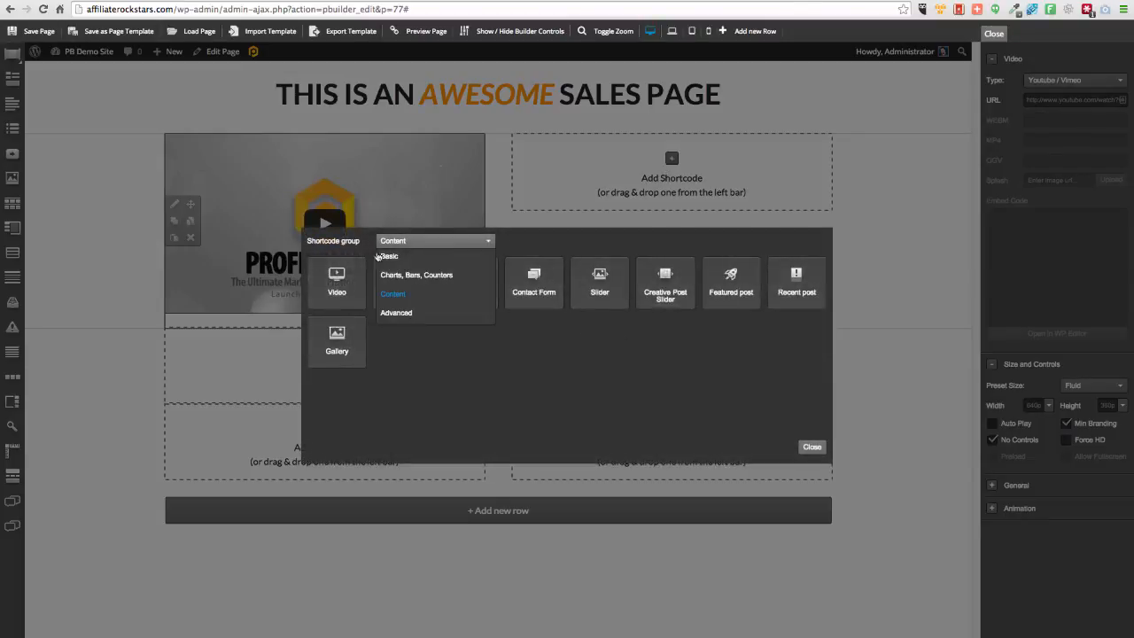
click(396, 312)
click(800, 285)
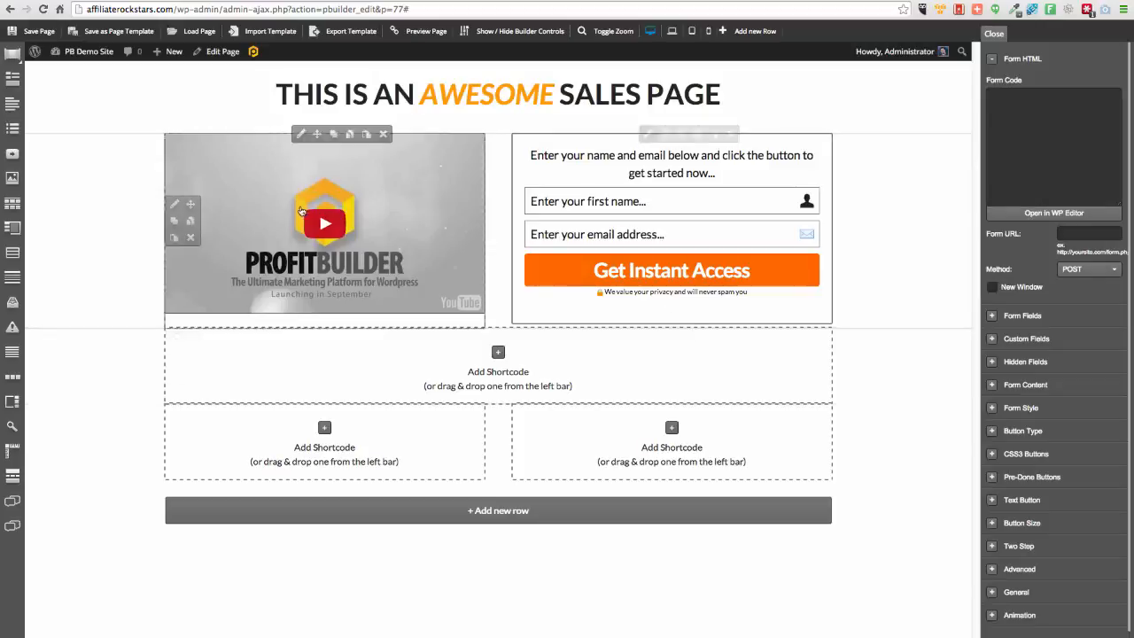
Examine the video's MP4 / OGV / WEBM and Embed Code type settings, ending on the Youtube / Vimeo type
click(299, 135)
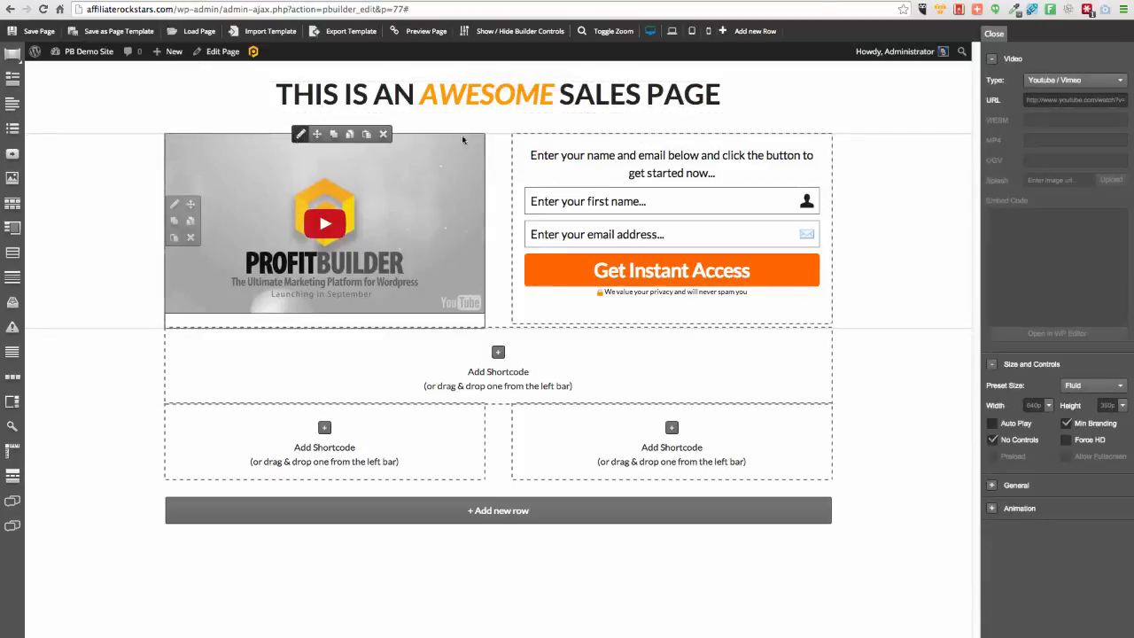
click(1072, 80)
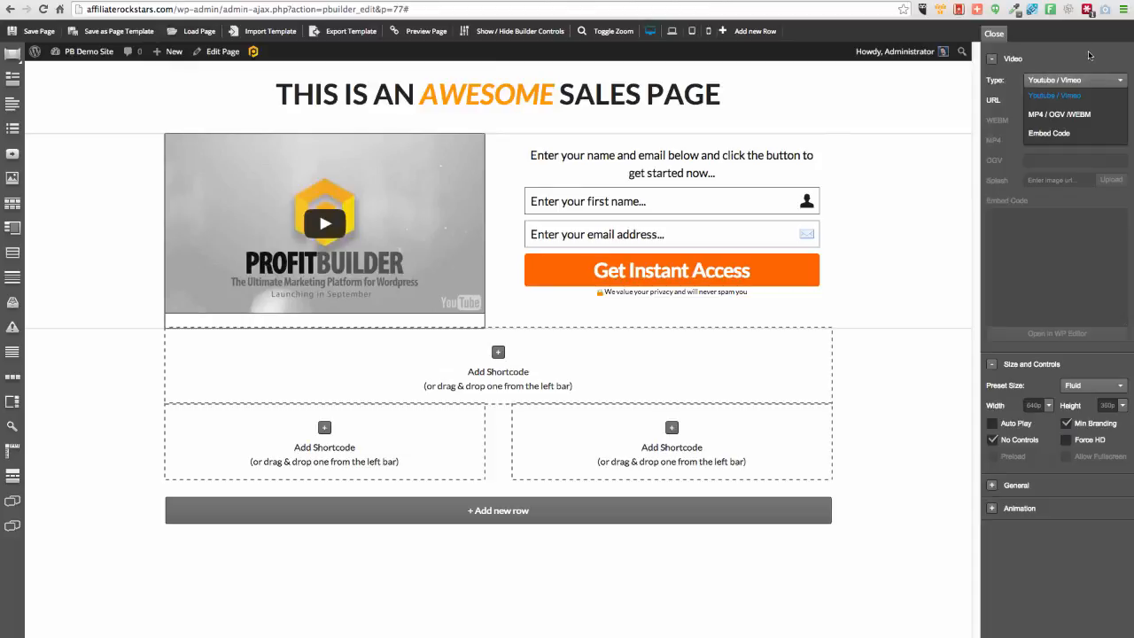
click(1066, 75)
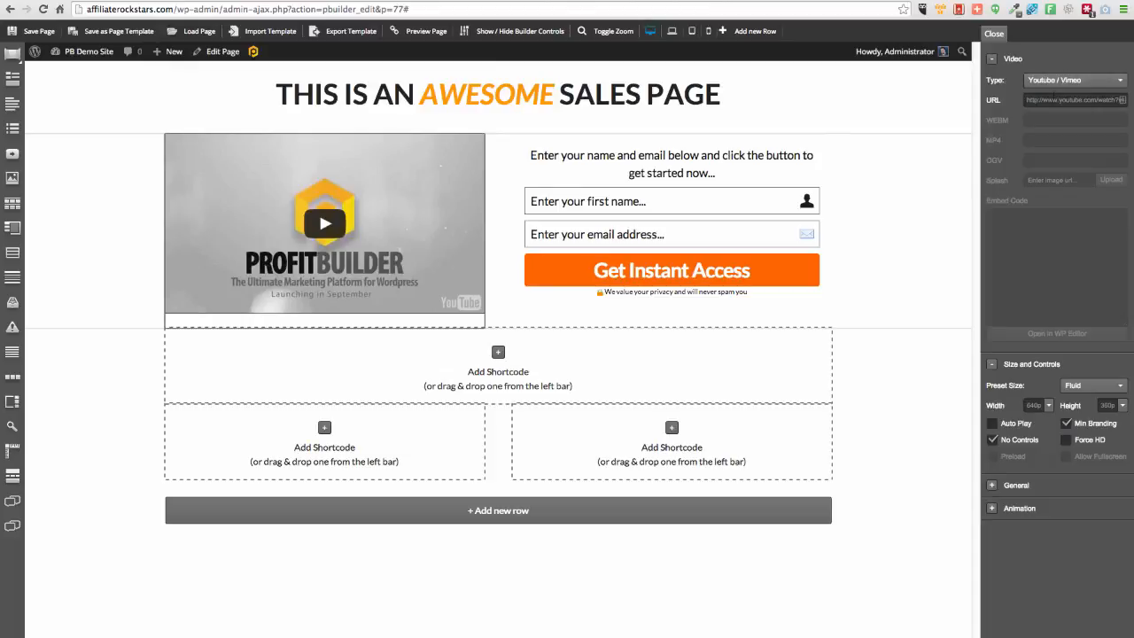
click(1079, 86)
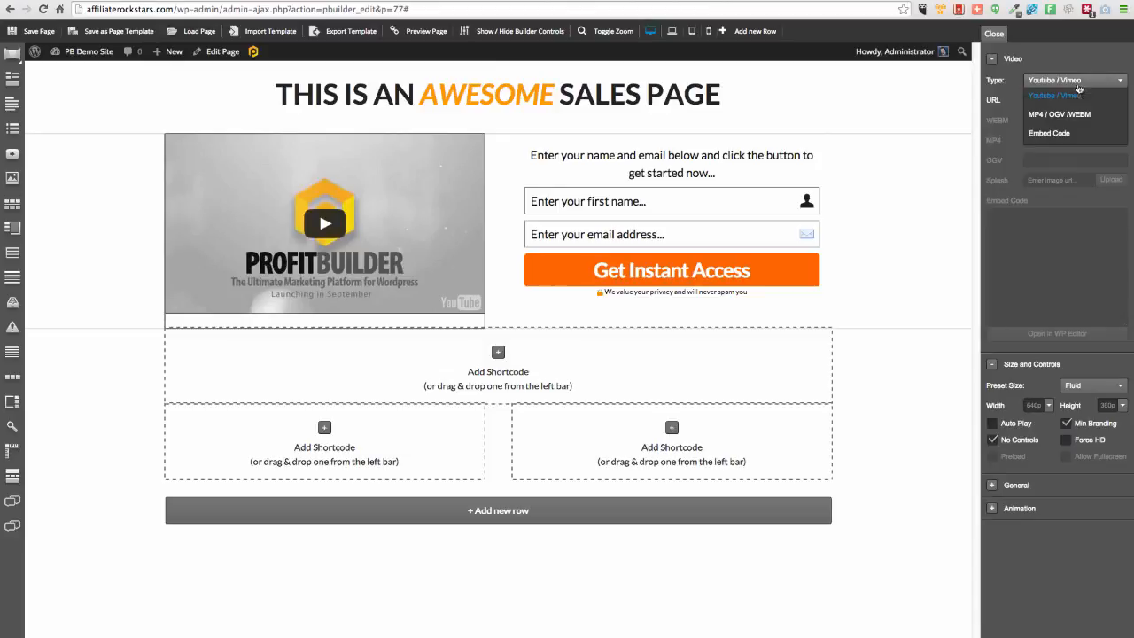
click(1051, 116)
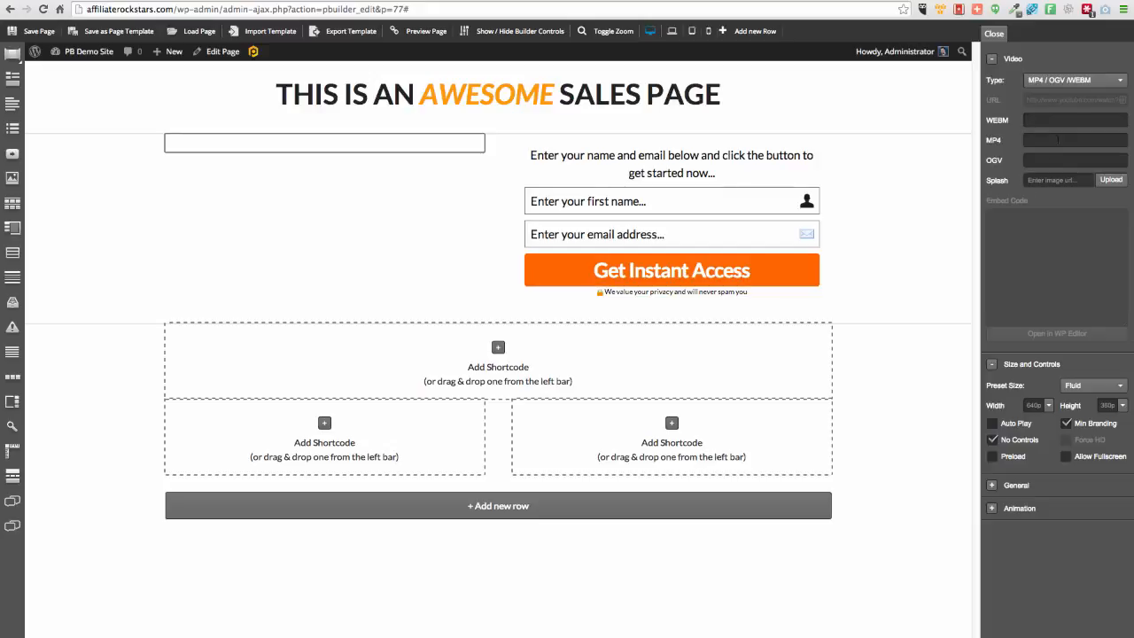
click(1073, 81)
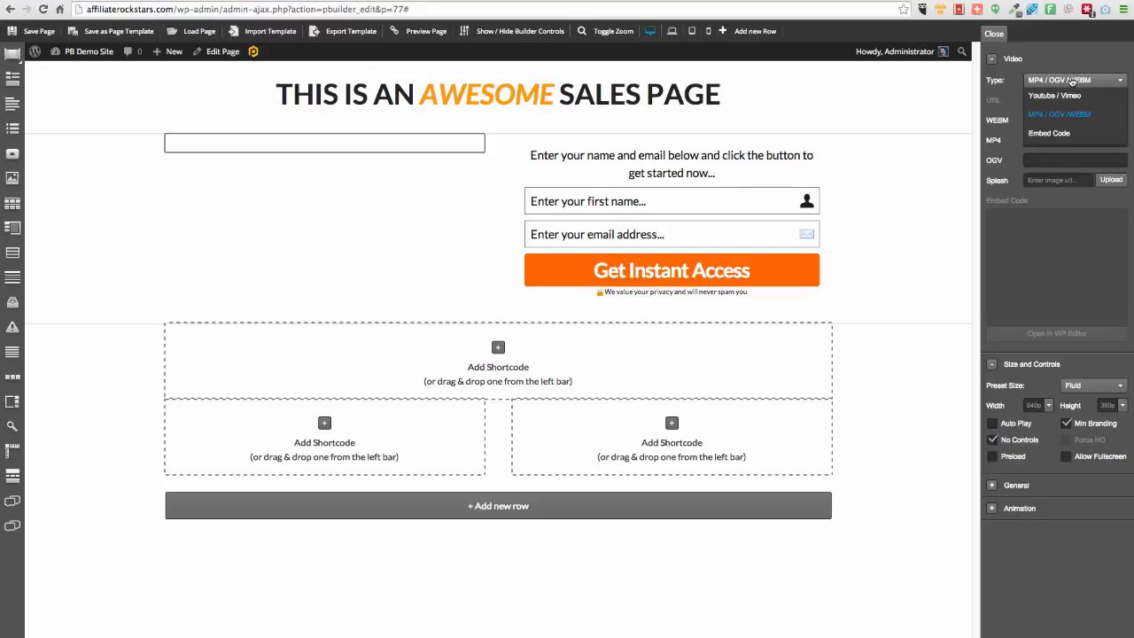
click(1048, 134)
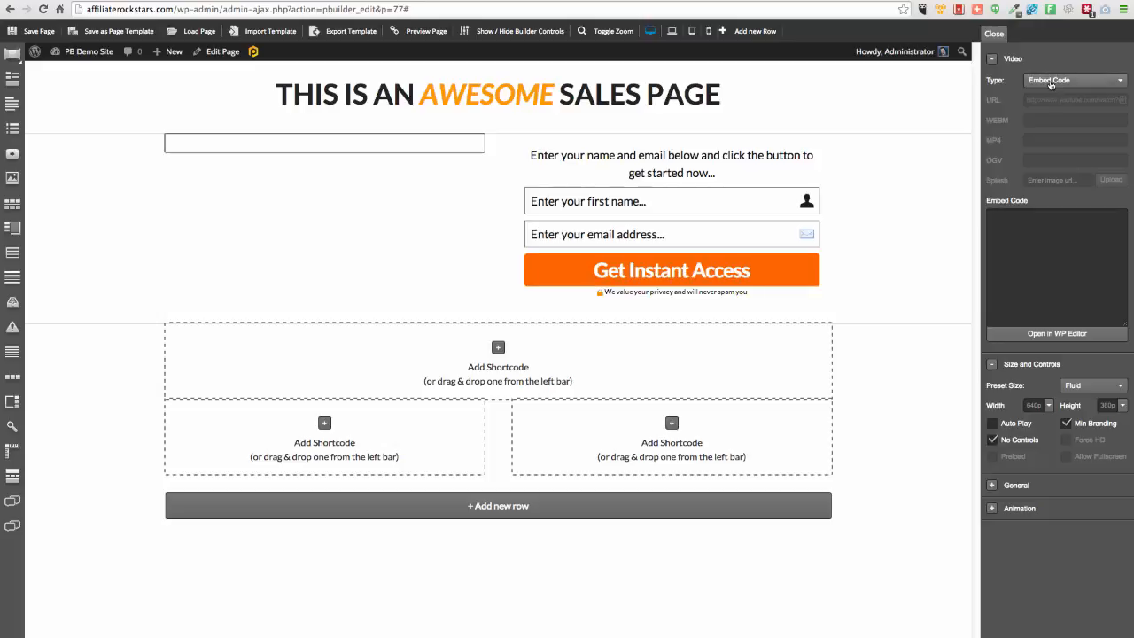
click(1052, 84)
click(1047, 94)
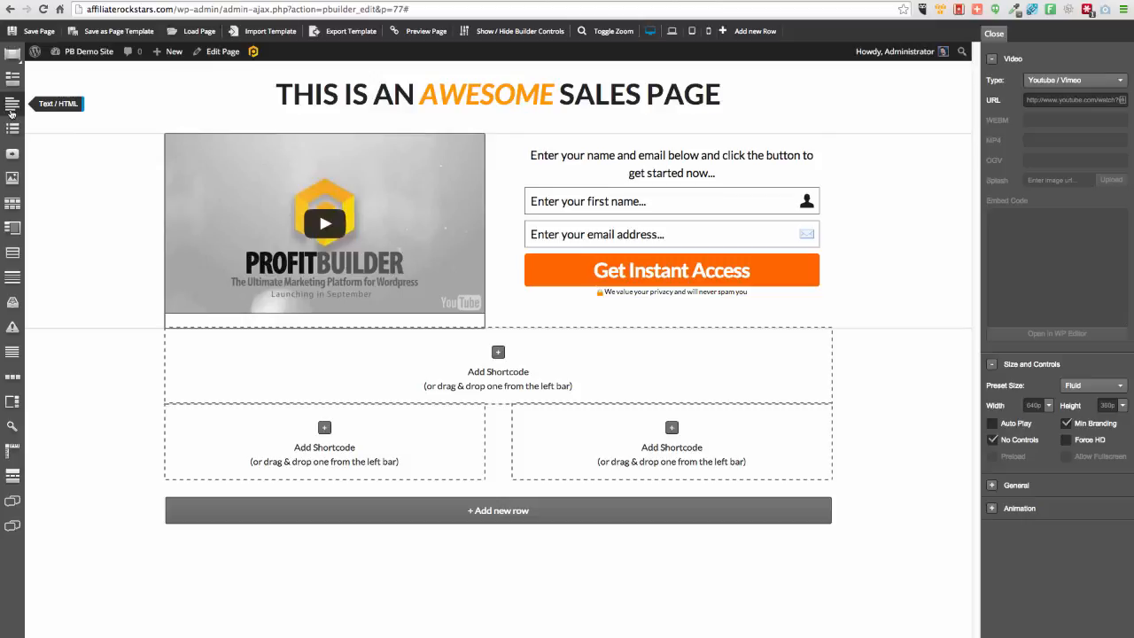
Add a Text / HTML shortcode to the one-column row below the video and start editing its content
drag(438, 388, 438, 388)
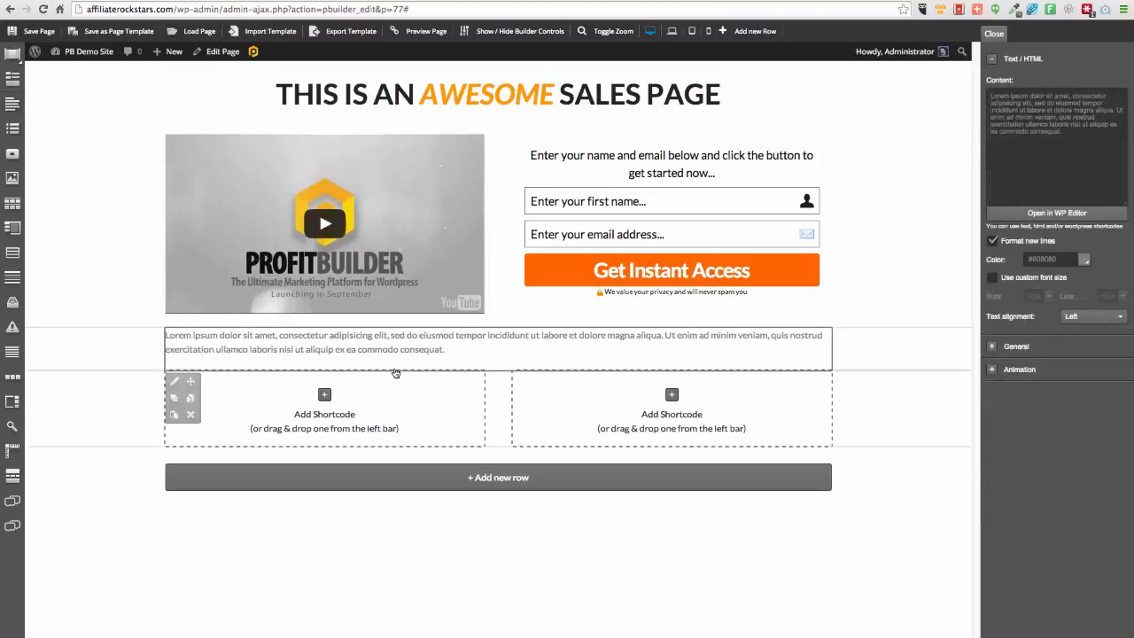
click(1092, 138)
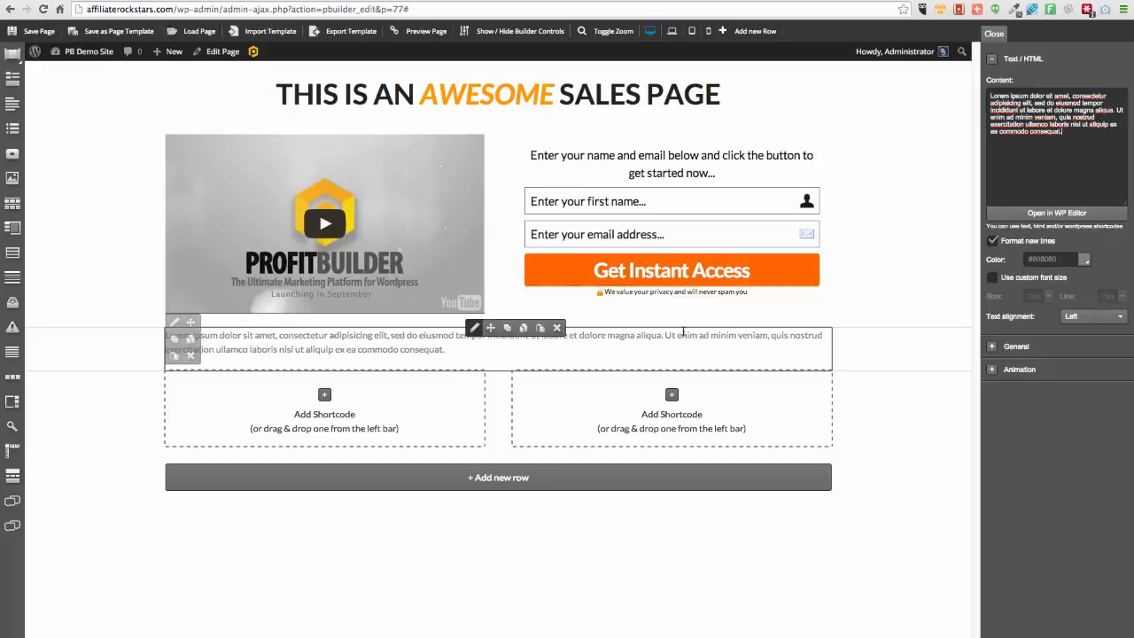
Set the opt-in form's button type to CSS3
click(698, 271)
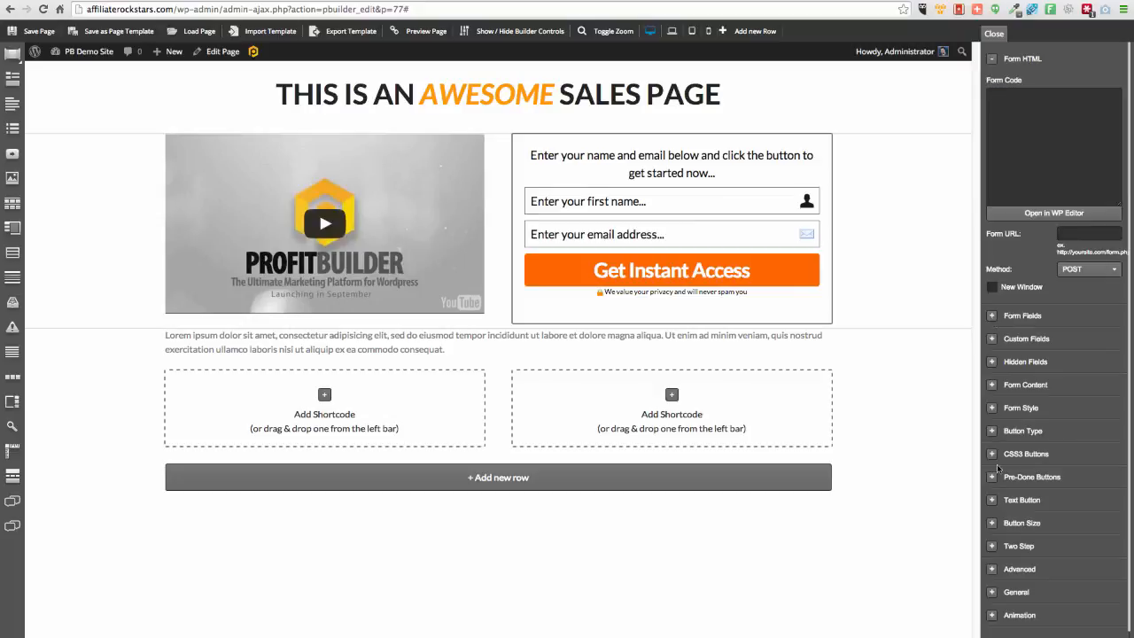
click(993, 432)
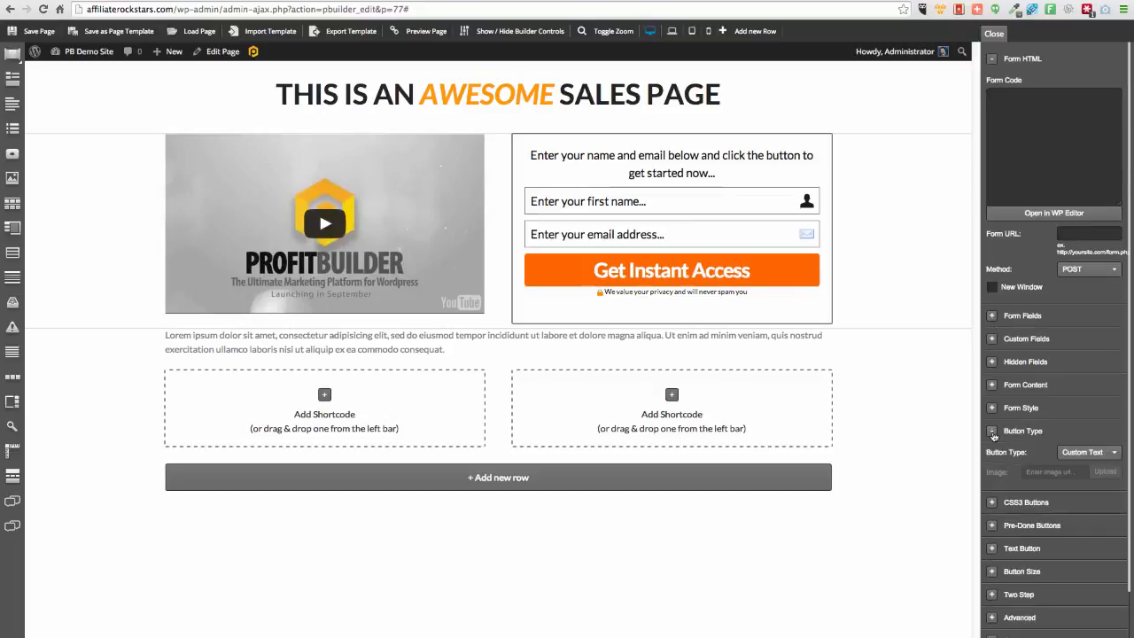
scroll(1094, 447, down, 2)
click(1100, 369)
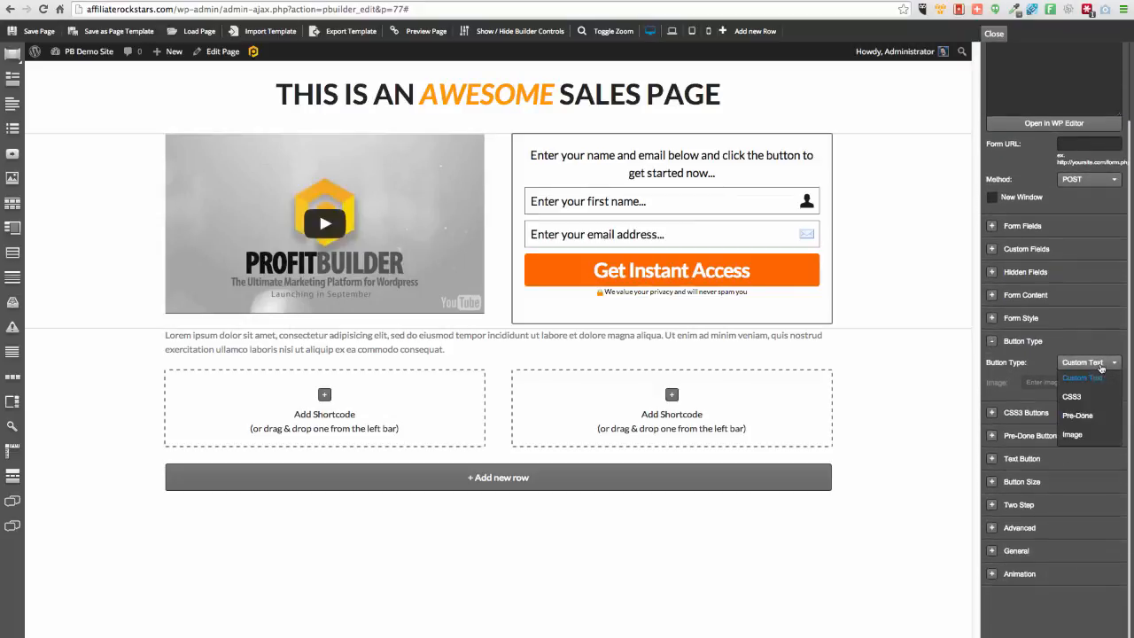
click(1071, 398)
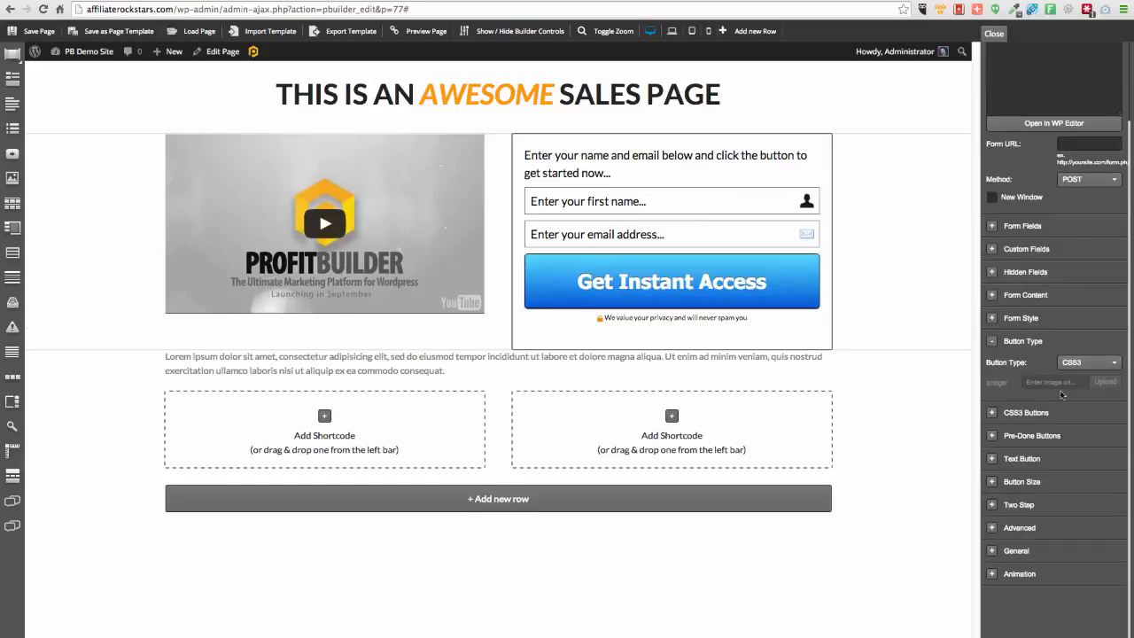
Try the orange, cream and black CSS3 button styles in turn on the opt-in form's button
click(1088, 413)
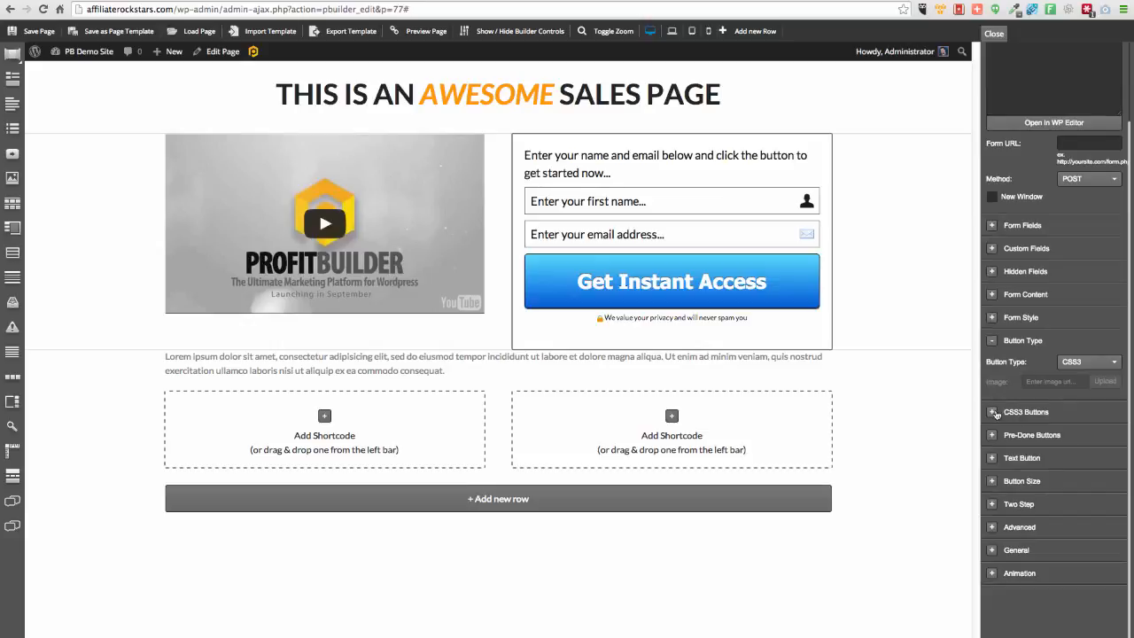
click(1085, 436)
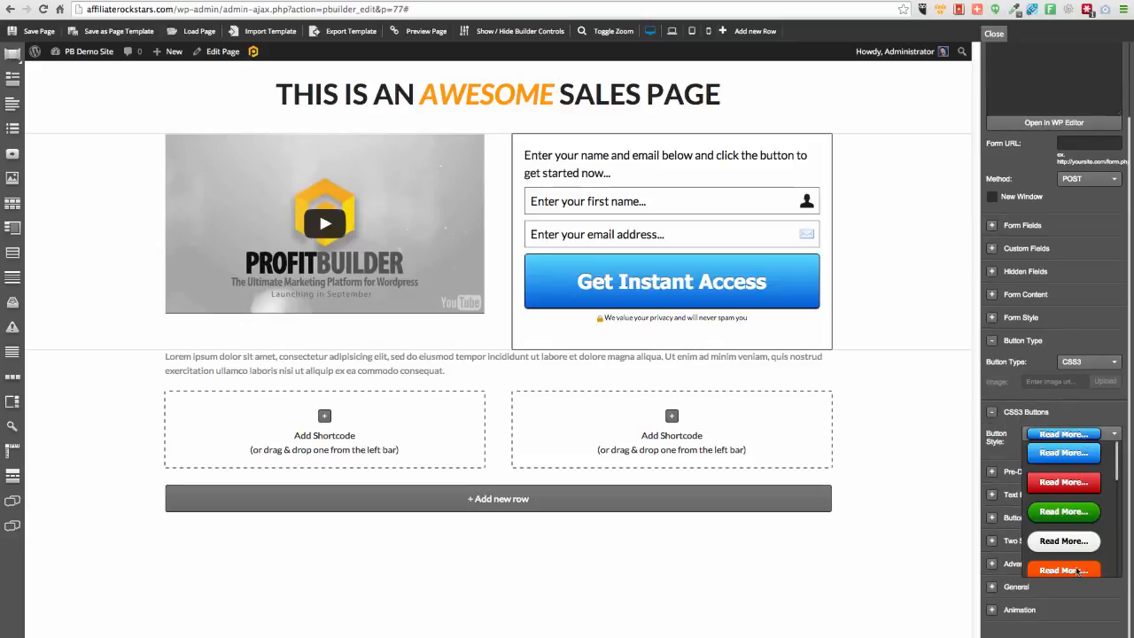
scroll(1079, 571, down, 3)
click(1065, 449)
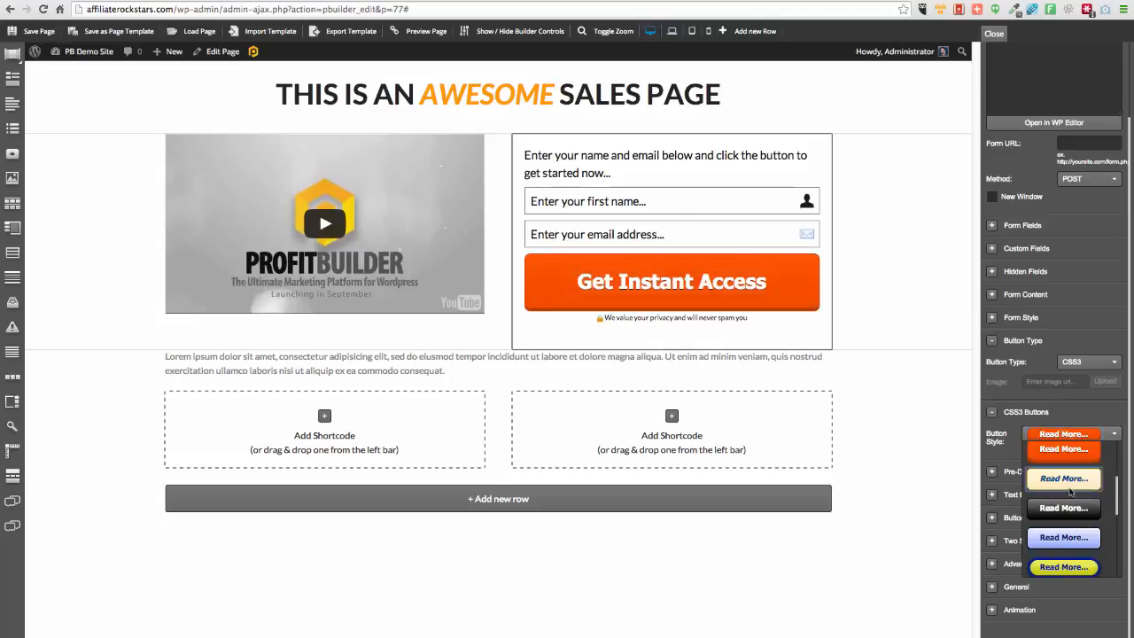
click(1063, 483)
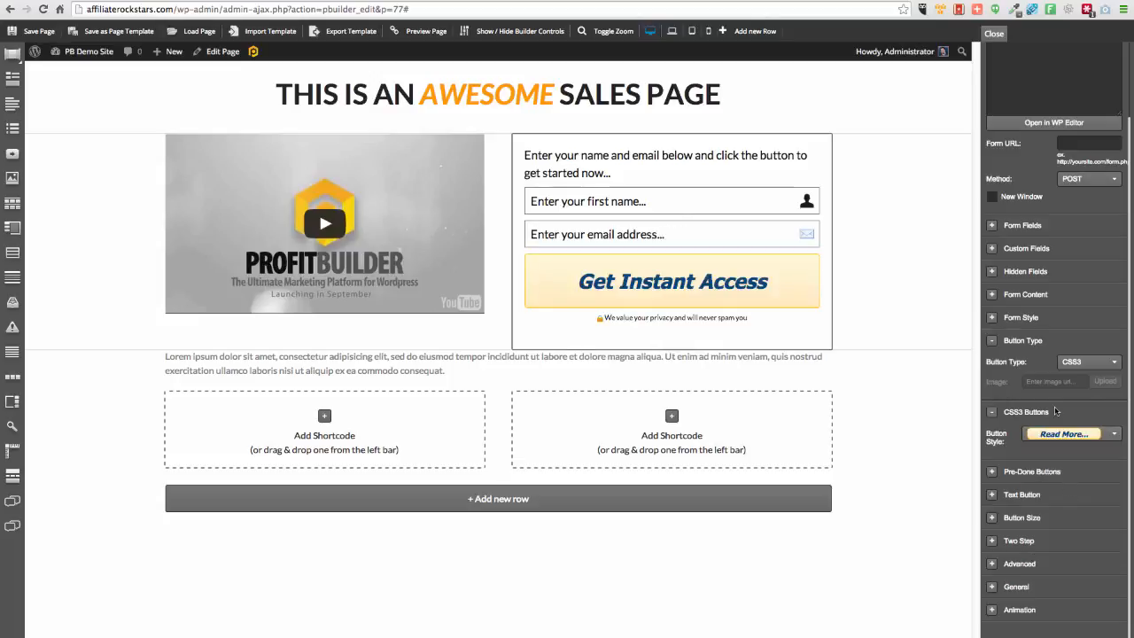
click(1069, 435)
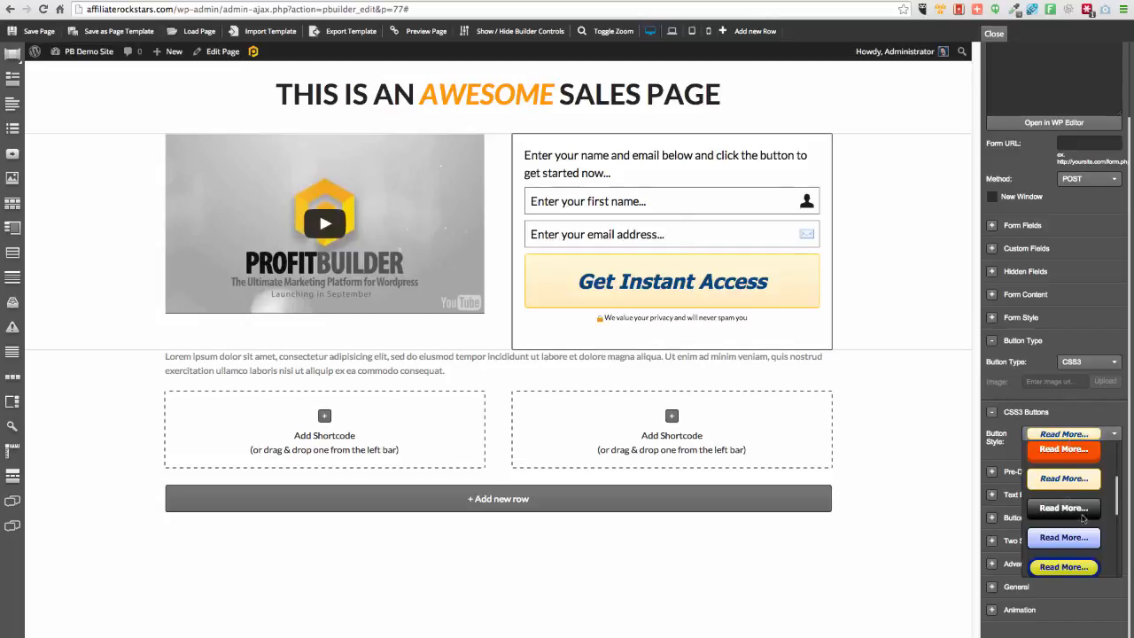
click(1076, 513)
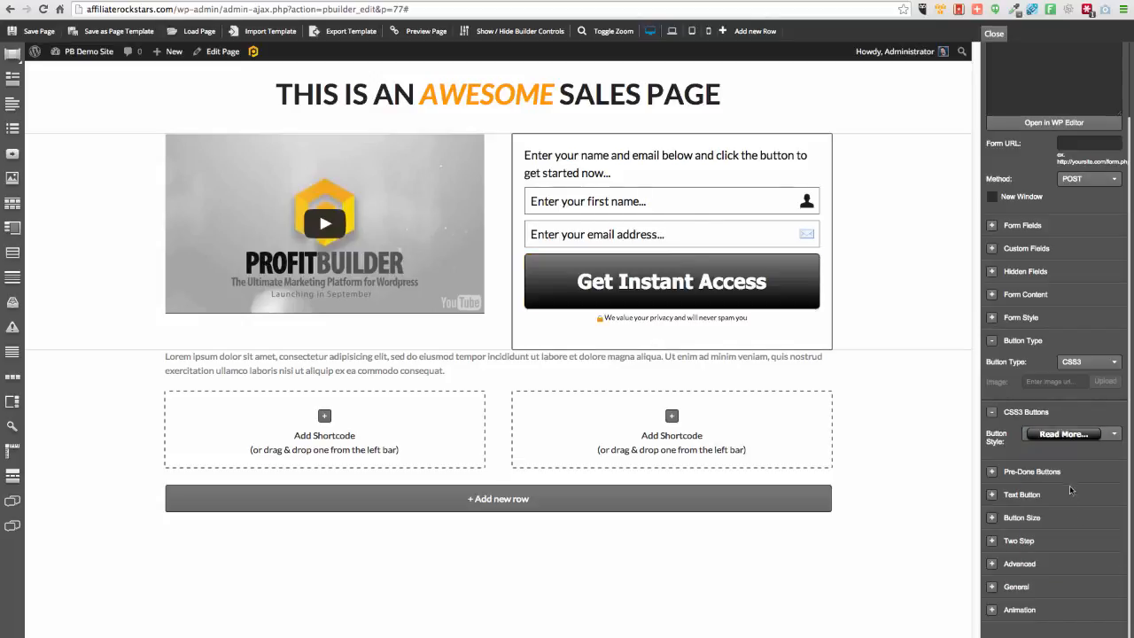
Try the Pre-Done "Get Instant Access!" button on the opt-in form, and return the button type to Custom Text
click(1088, 361)
click(1077, 416)
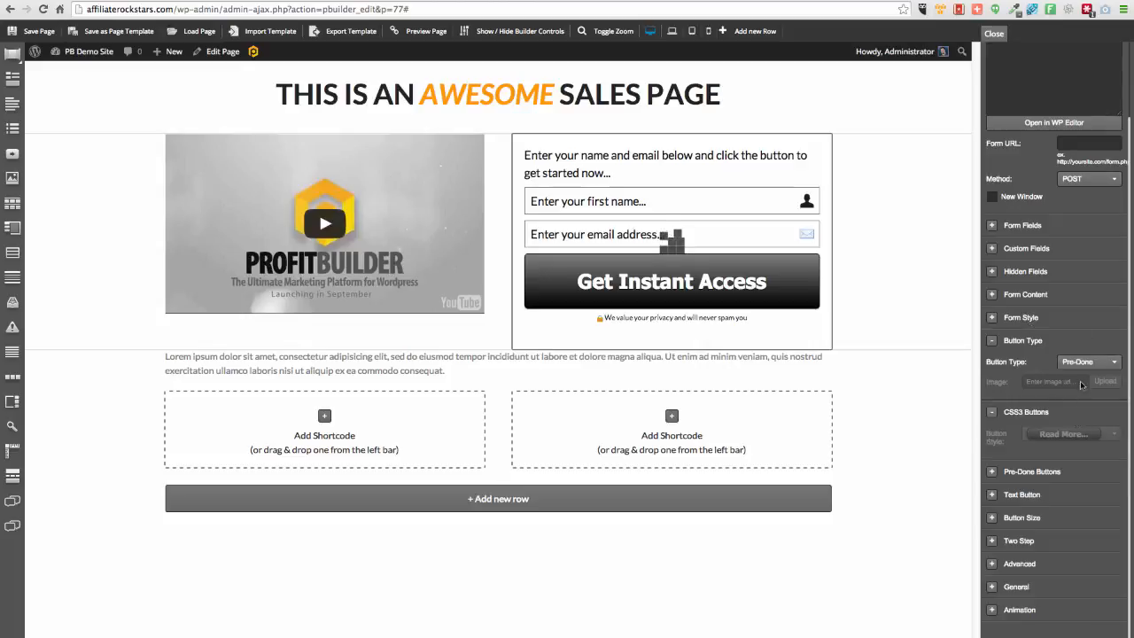
scroll(1050, 396, down, 1)
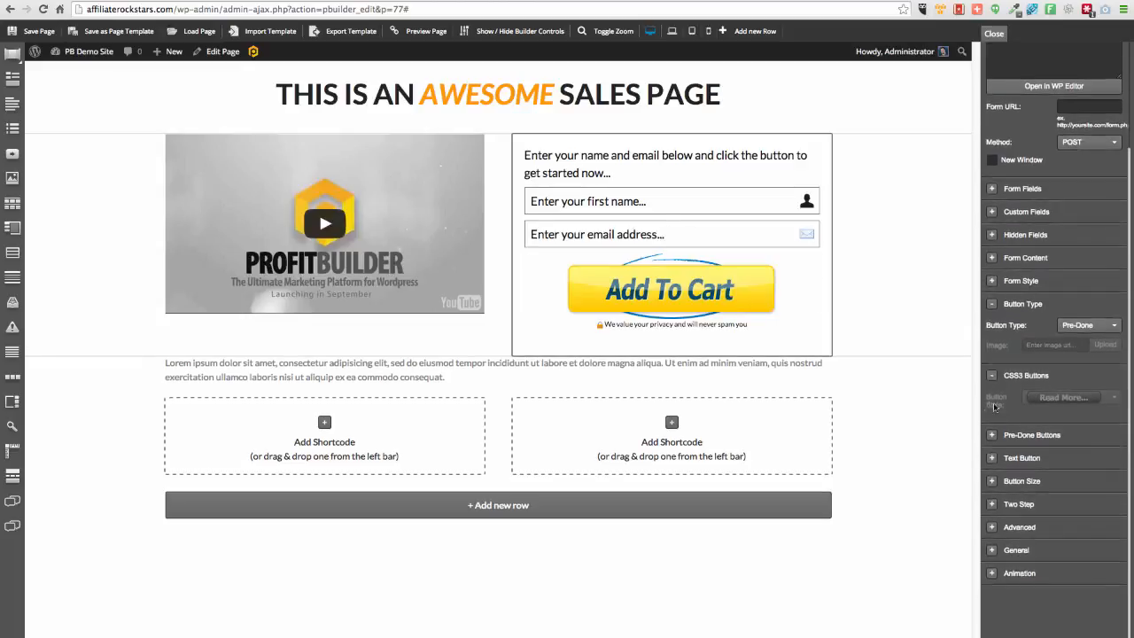
click(992, 436)
scroll(1028, 426, down, 2)
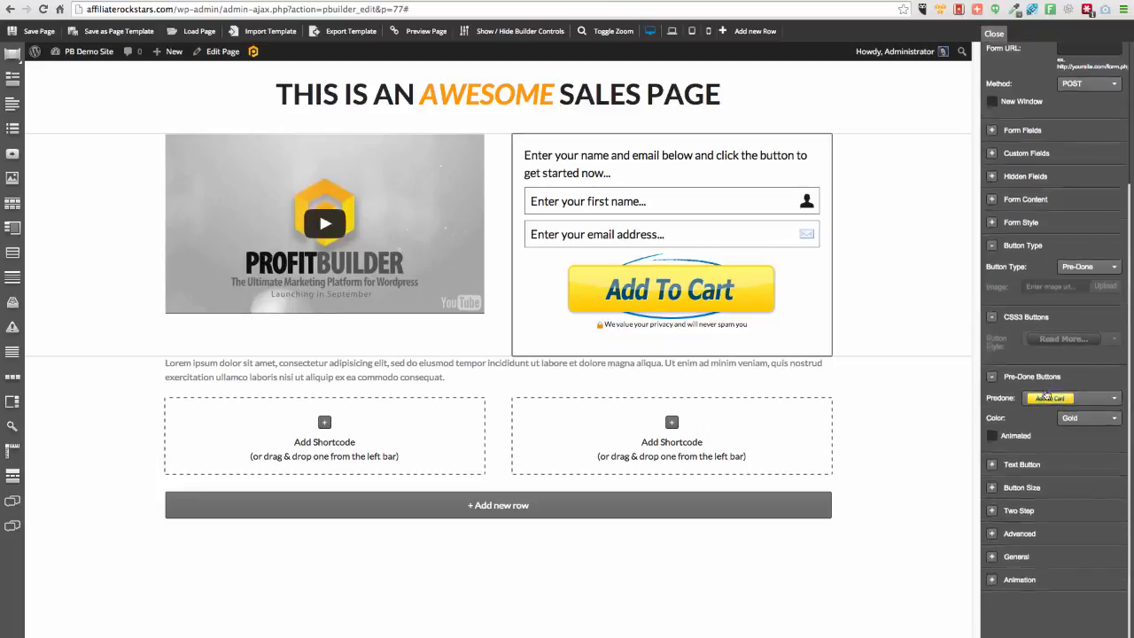
click(1046, 396)
scroll(1085, 492, down, 2)
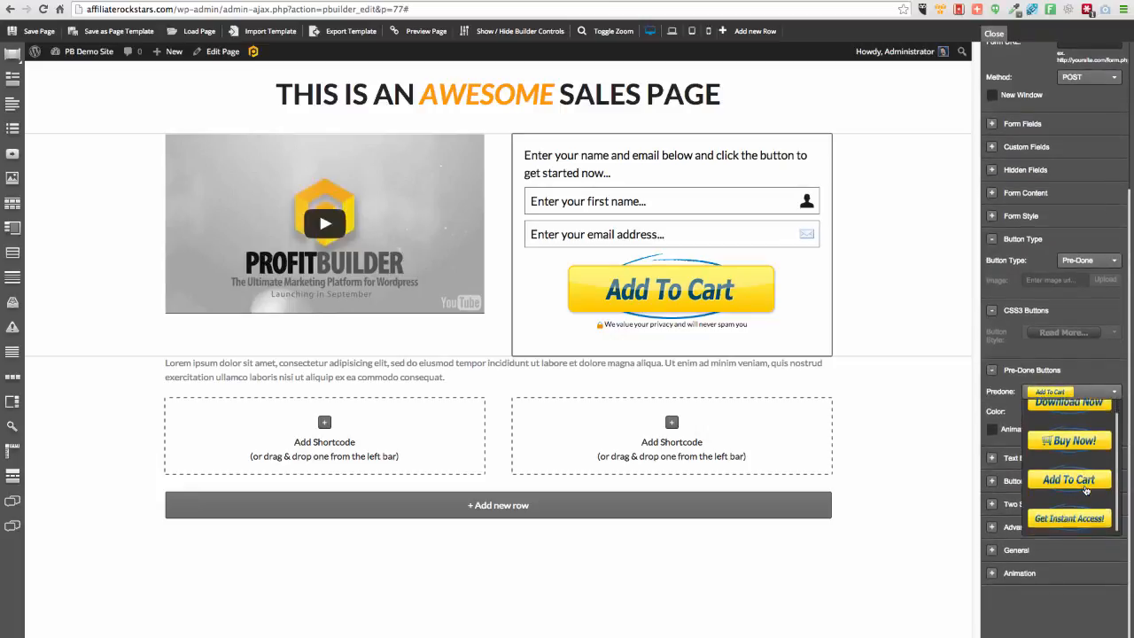
click(1074, 514)
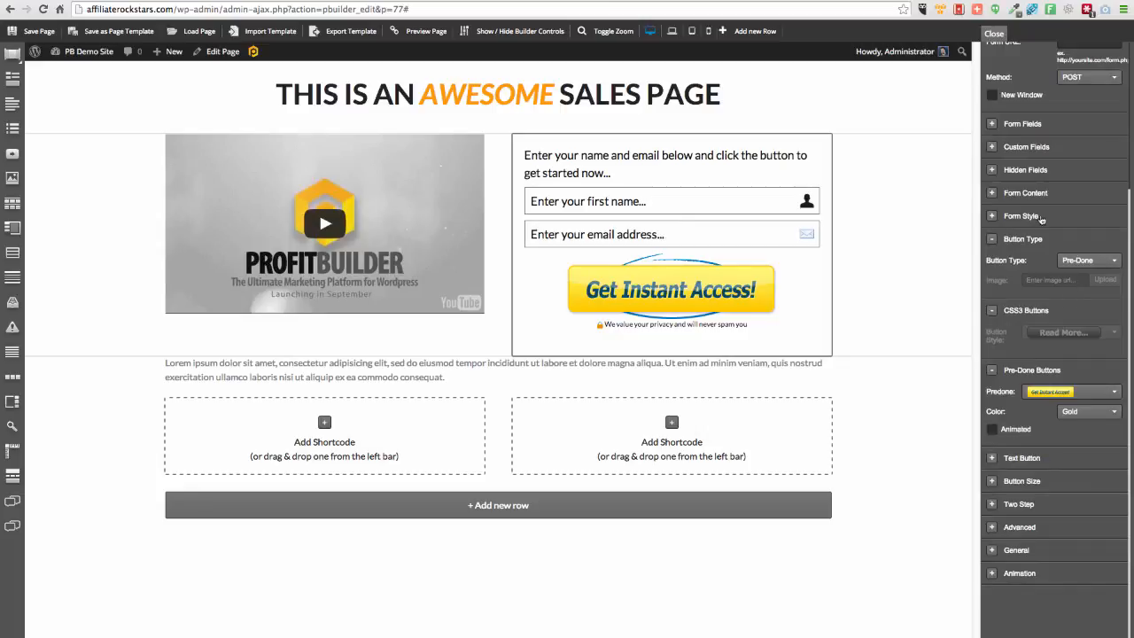
click(1084, 260)
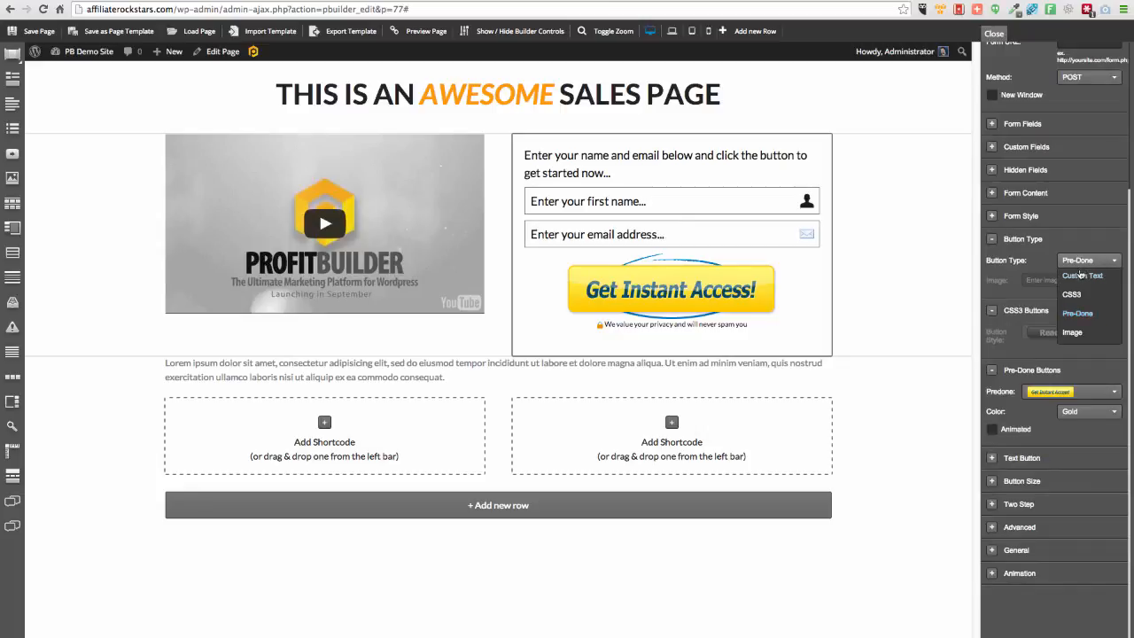
click(1081, 276)
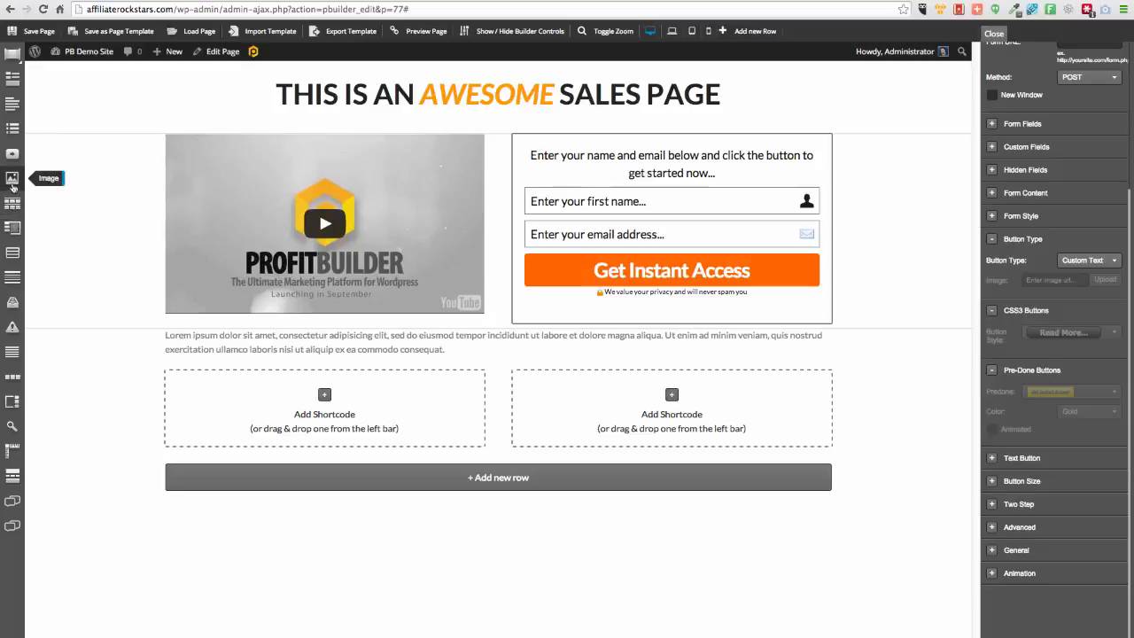
Add an Image shortcode to each of the two empty columns in the row below the text
drag(12, 184, 263, 413)
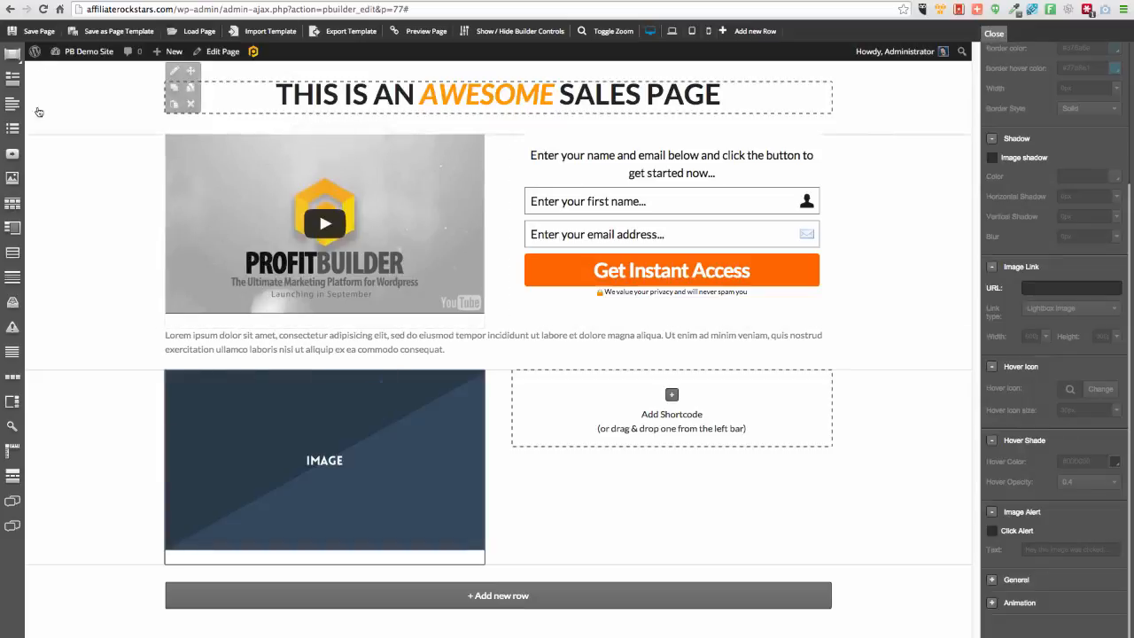
drag(13, 178, 603, 388)
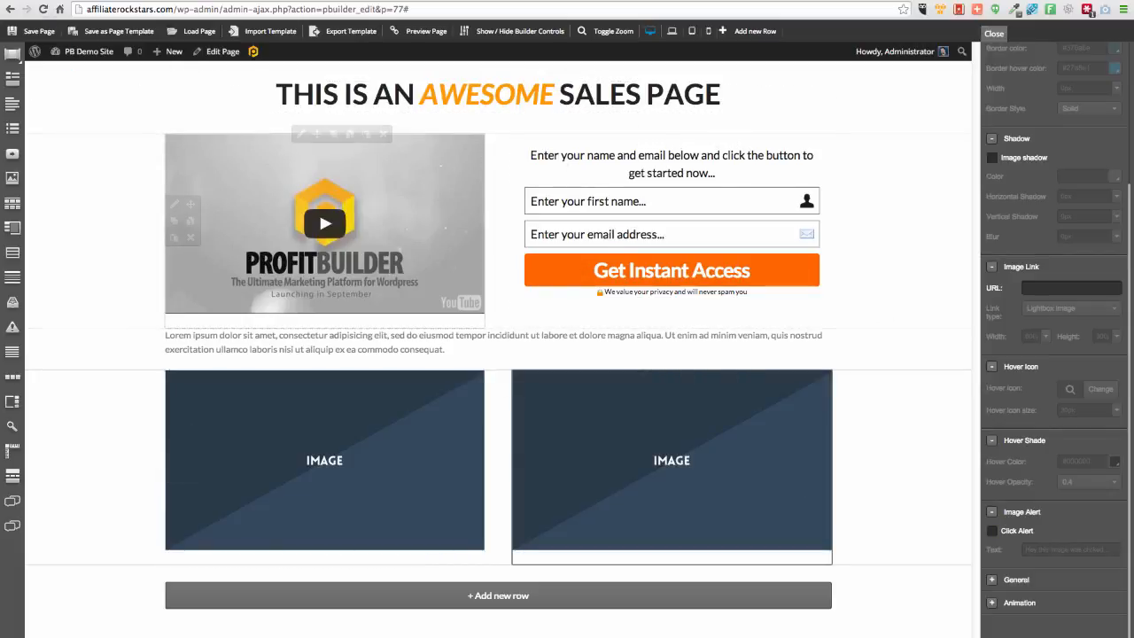
Add a Pricing table shortcode directly below the text paragraph, above the two images
click(13, 55)
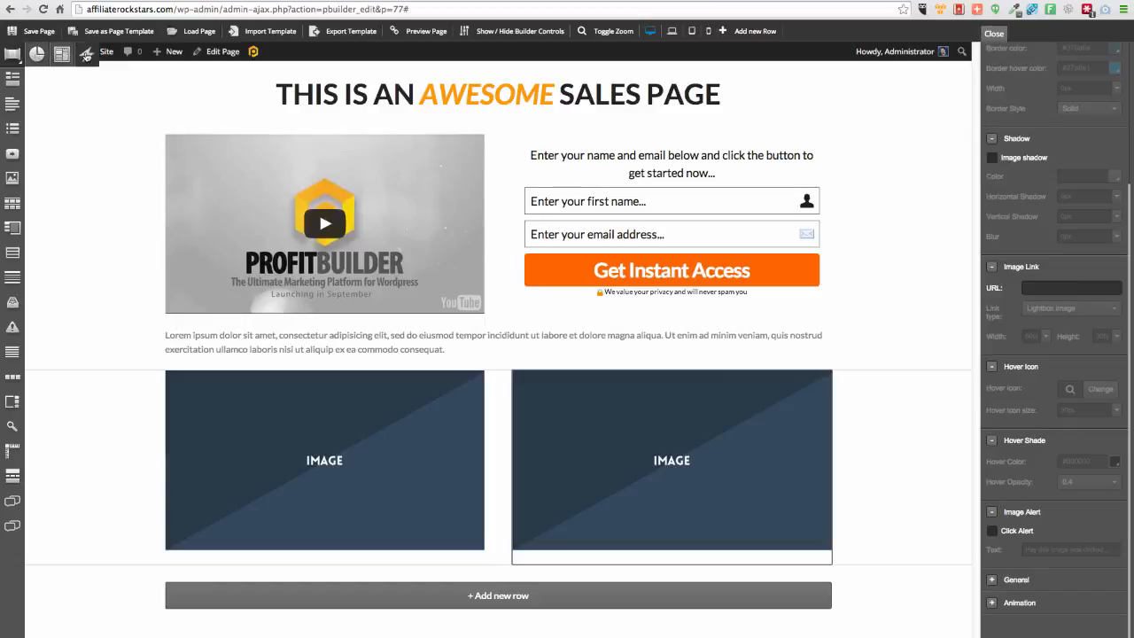
click(86, 55)
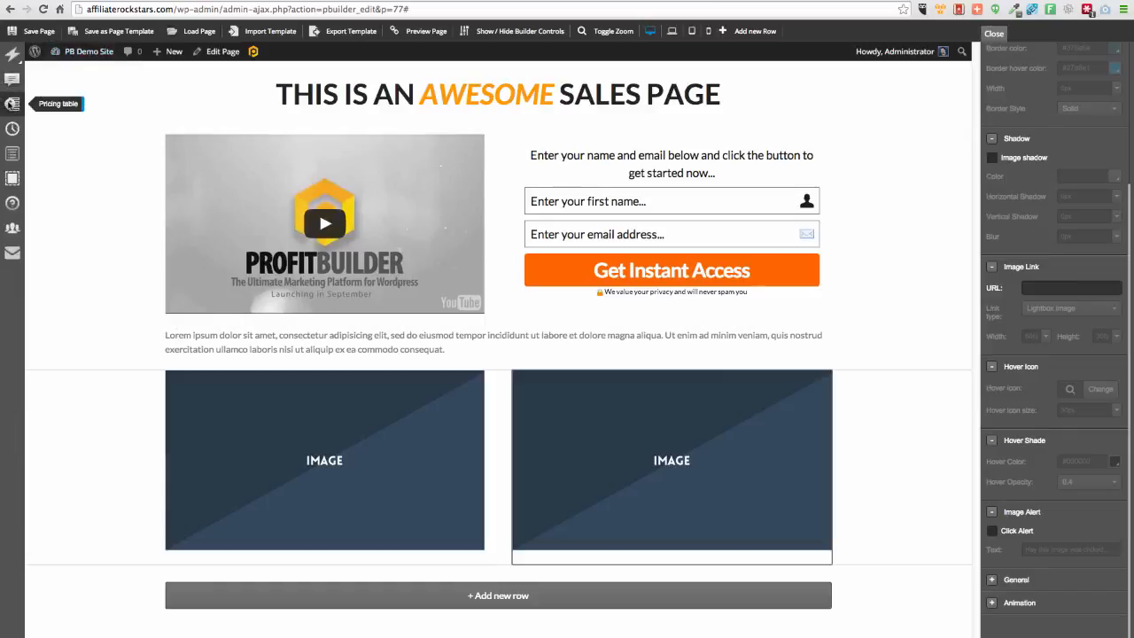
drag(10, 104, 428, 379)
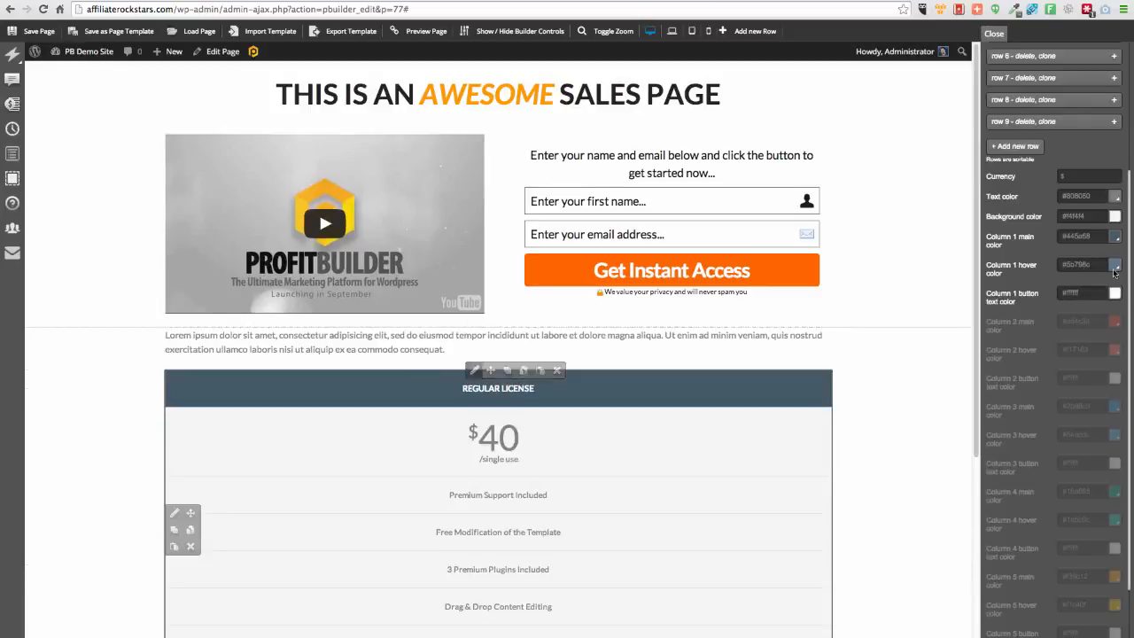
Set the pricing table's number of columns to Three columns and look over the resulting table
scroll(1053, 196, up, 1)
scroll(1053, 196, up, 5)
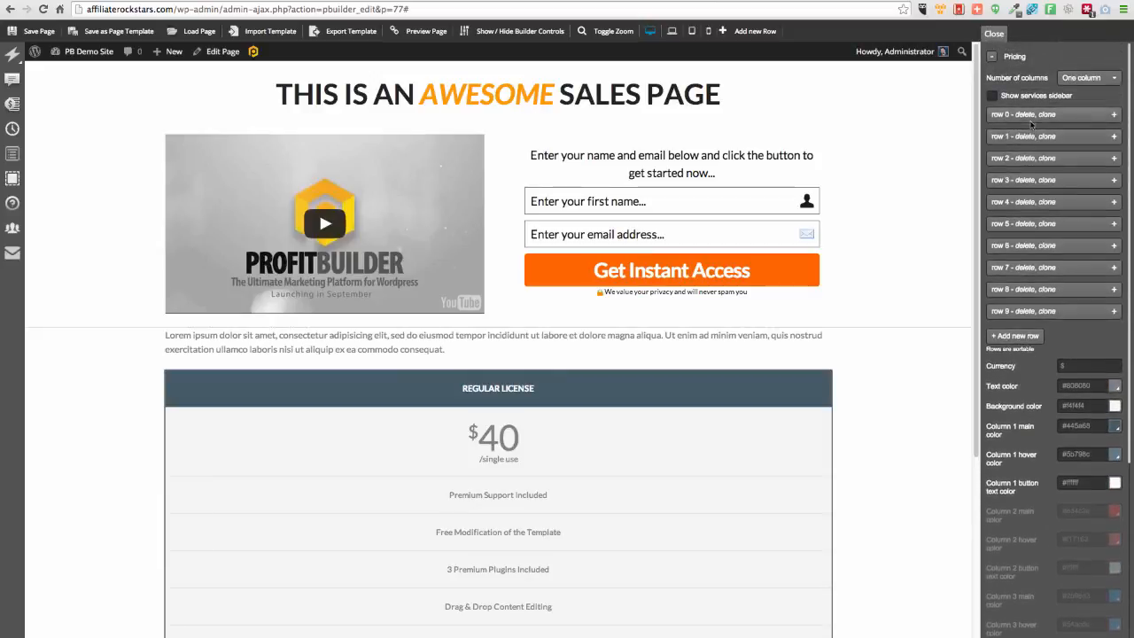
click(1090, 80)
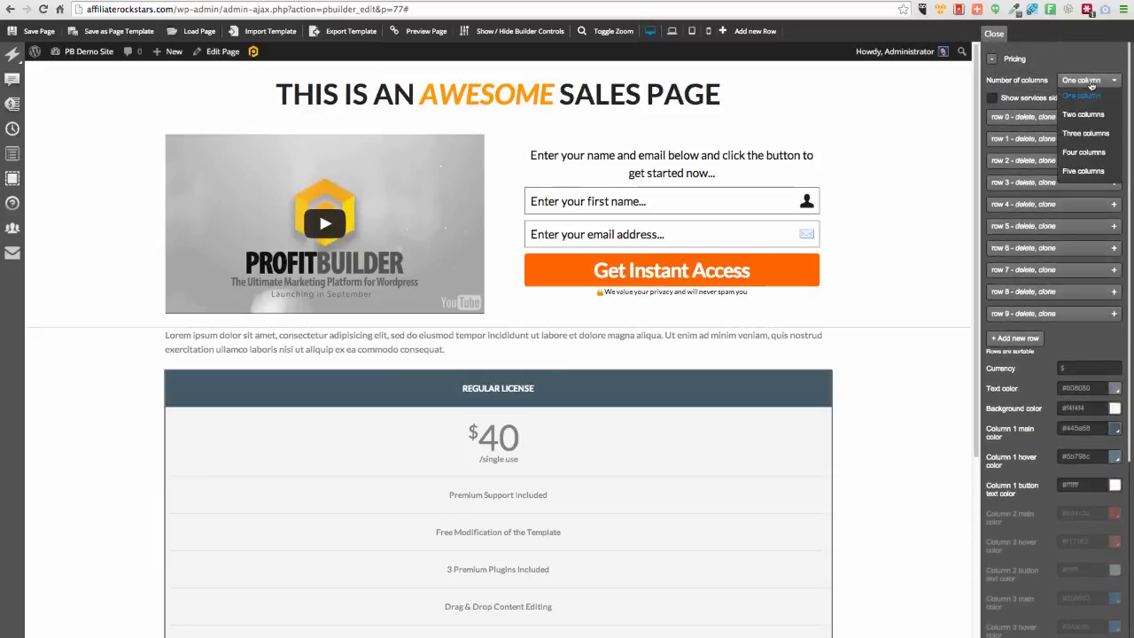
click(1085, 133)
scroll(889, 305, down, 5)
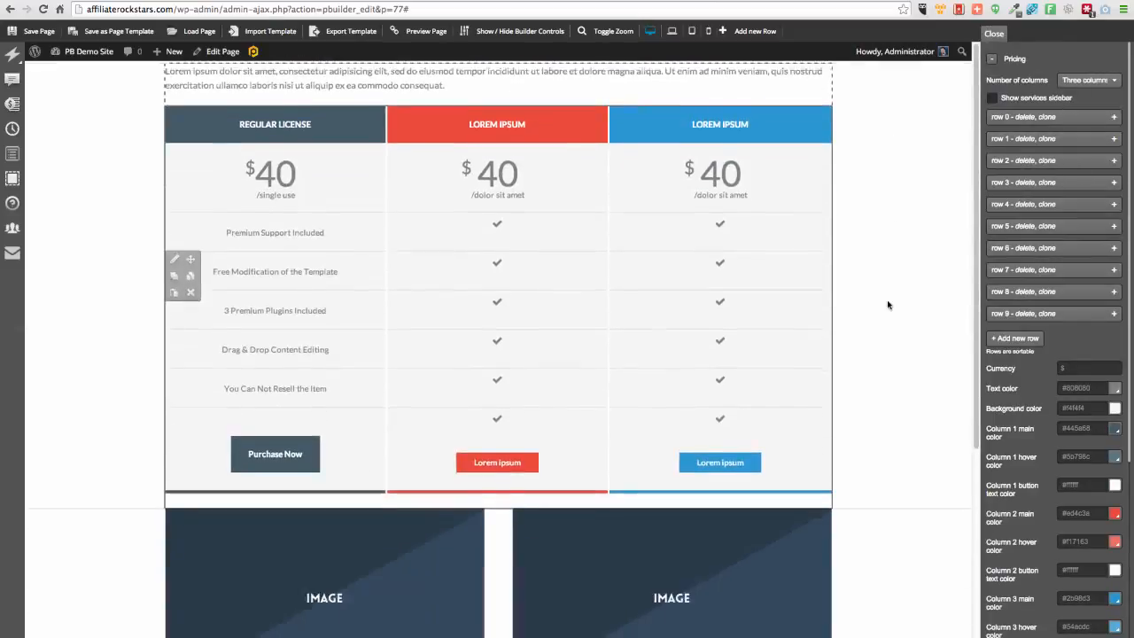
scroll(886, 304, down, 2)
scroll(886, 304, up, 3)
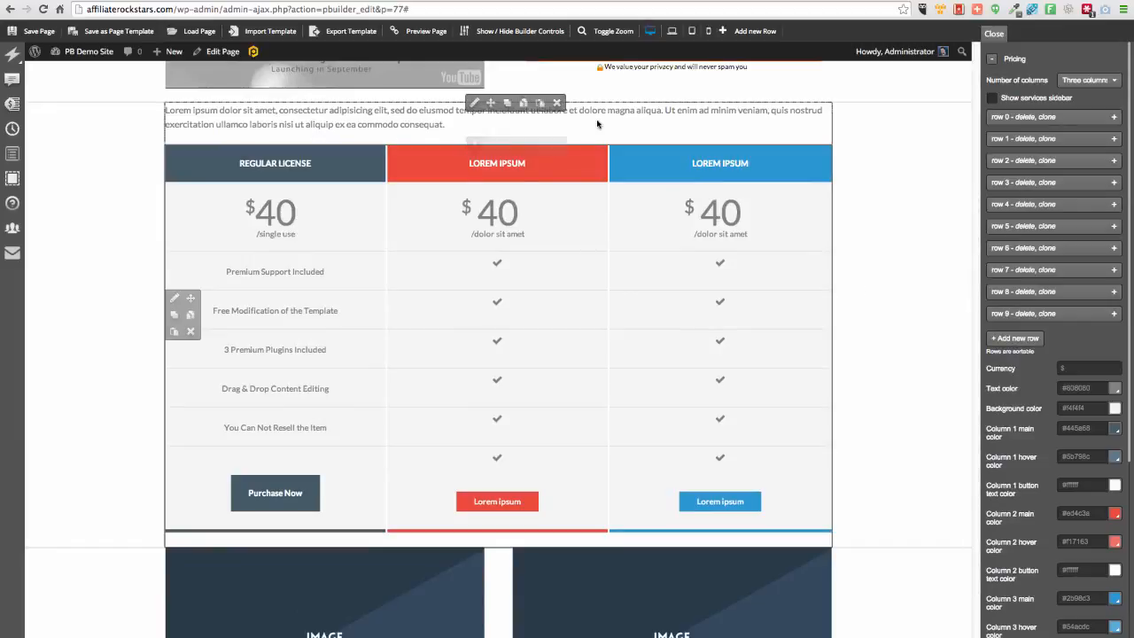
Delete the pricing table from the row below the text paragraph
click(556, 146)
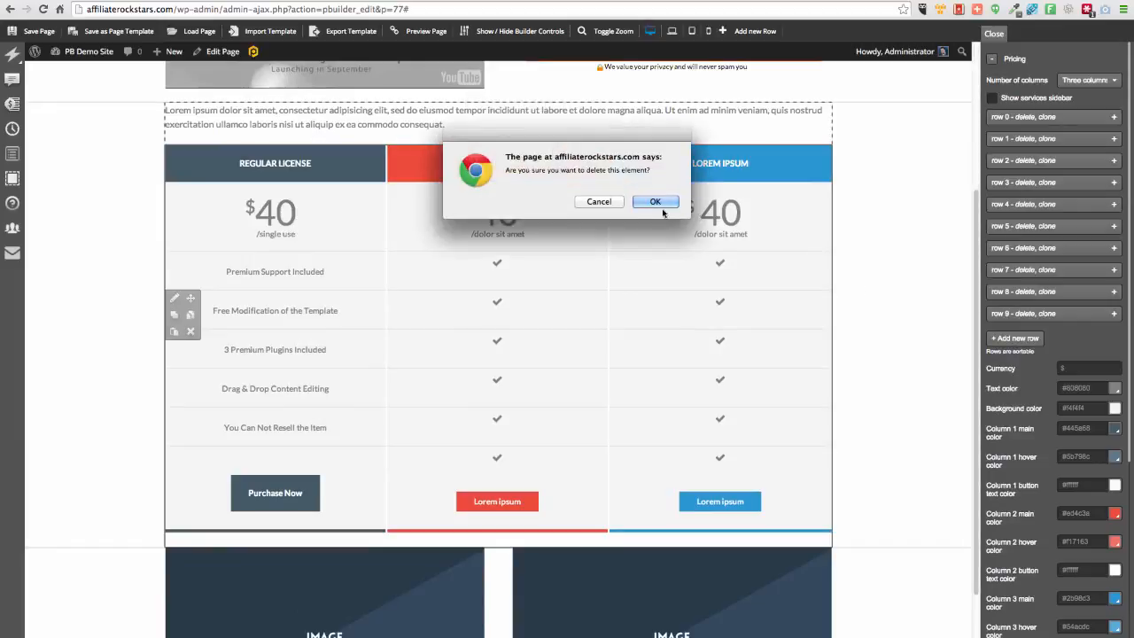
click(660, 203)
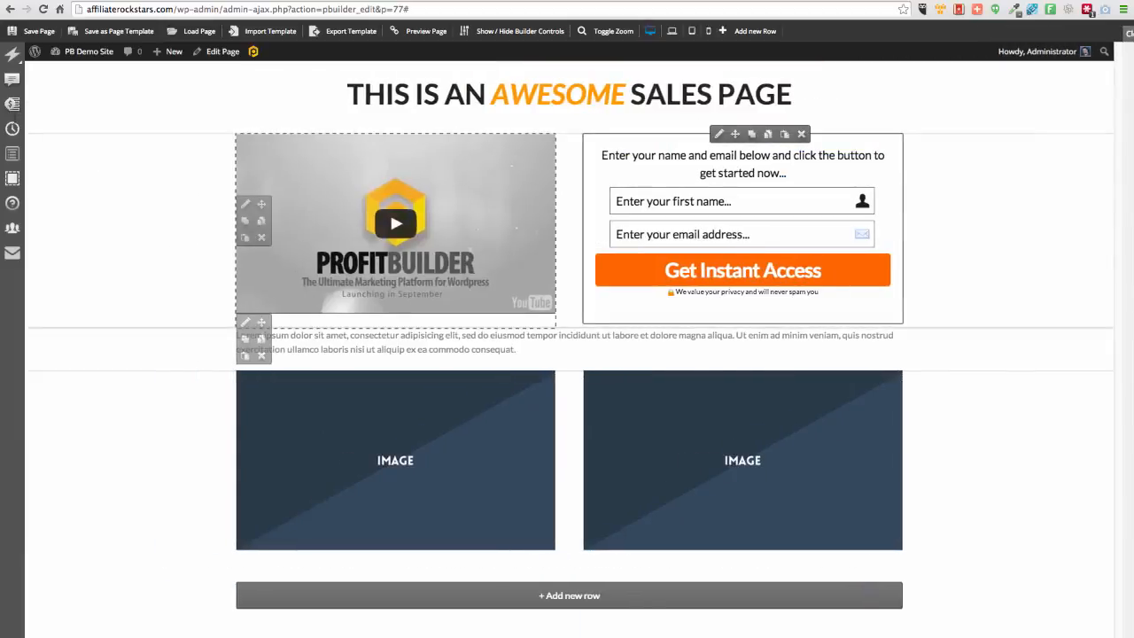
Add a Countdown Timer shortcode below the text paragraph and set its timer alignment to Center
drag(13, 130, 544, 389)
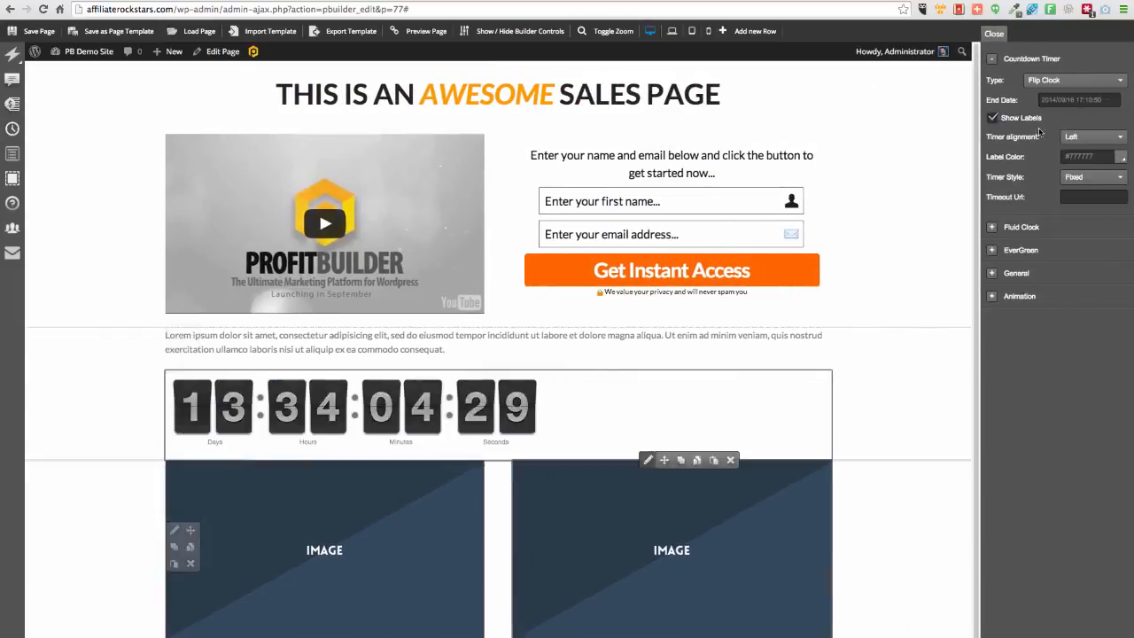
click(1083, 137)
click(1076, 191)
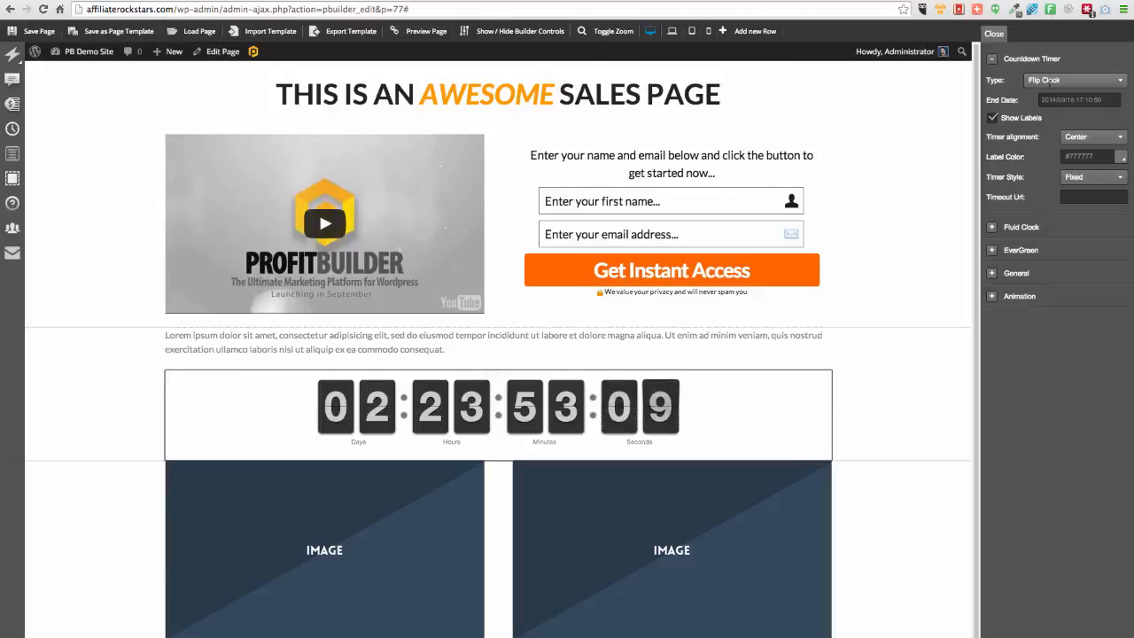
Set the countdown's timer style to EverGreen and show its days, hours, minutes and seconds settings
click(1092, 178)
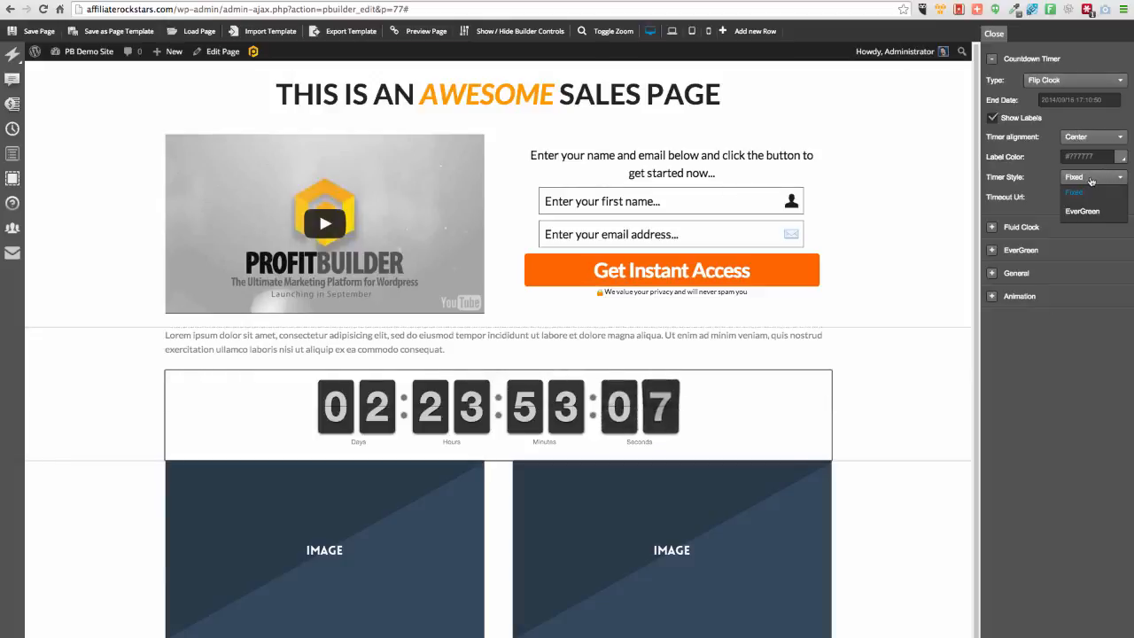
click(1075, 205)
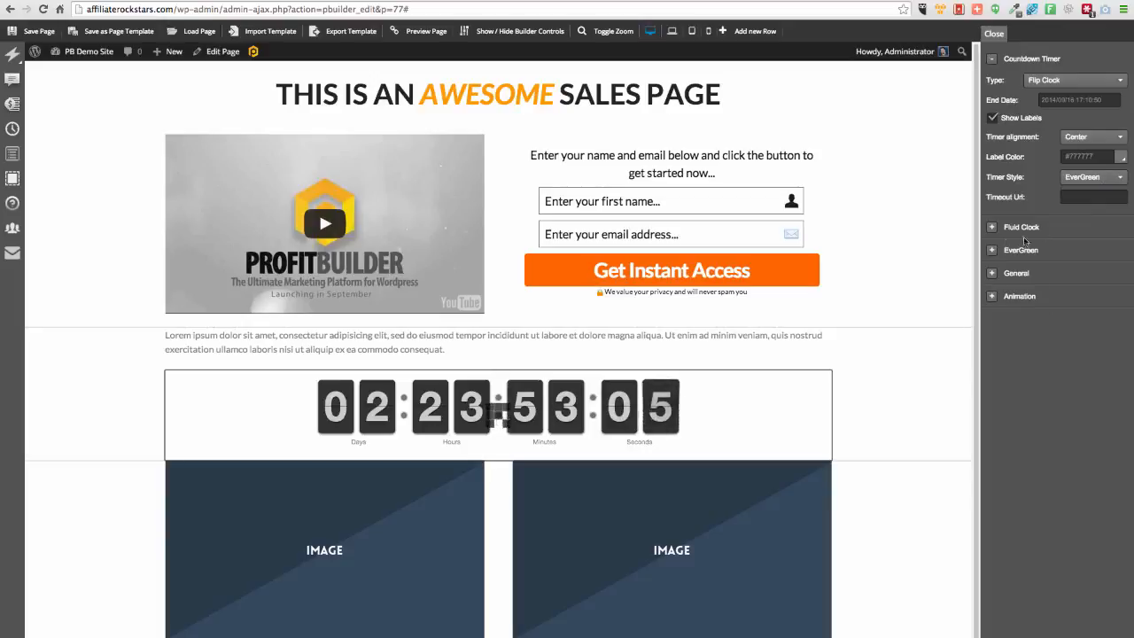
click(992, 252)
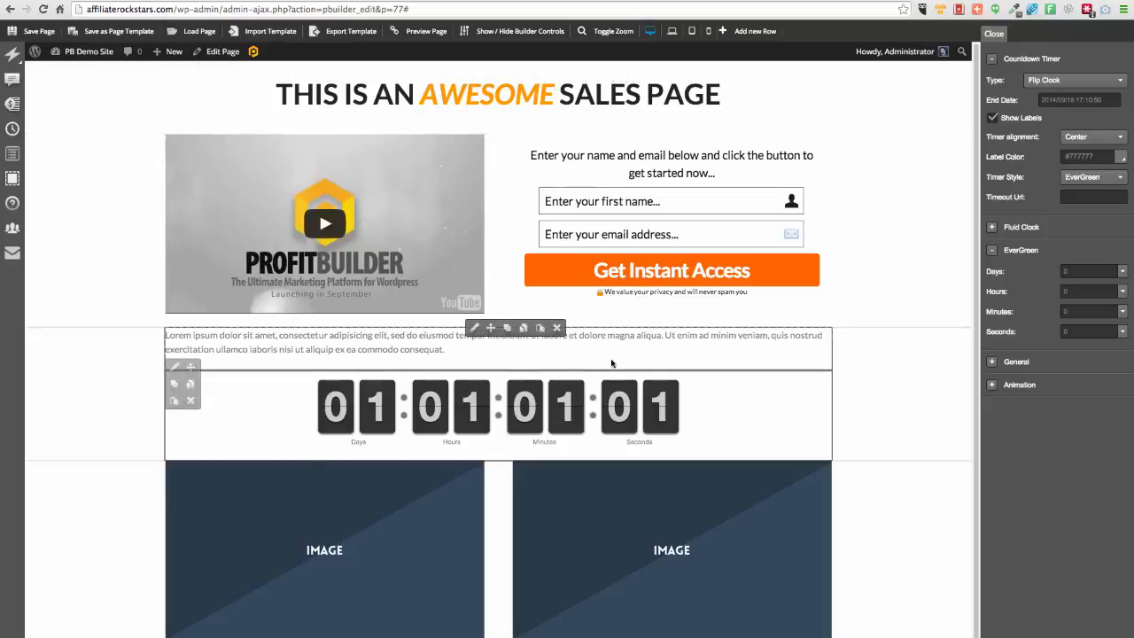
Delete the countdown timer between the text paragraph and the images
click(557, 371)
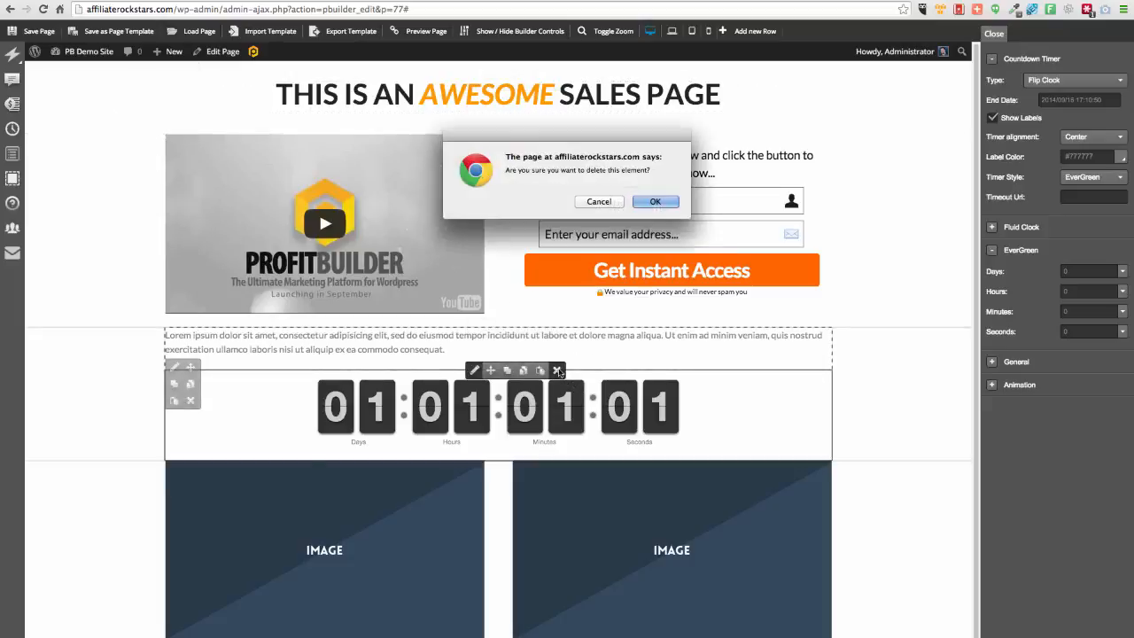
click(655, 201)
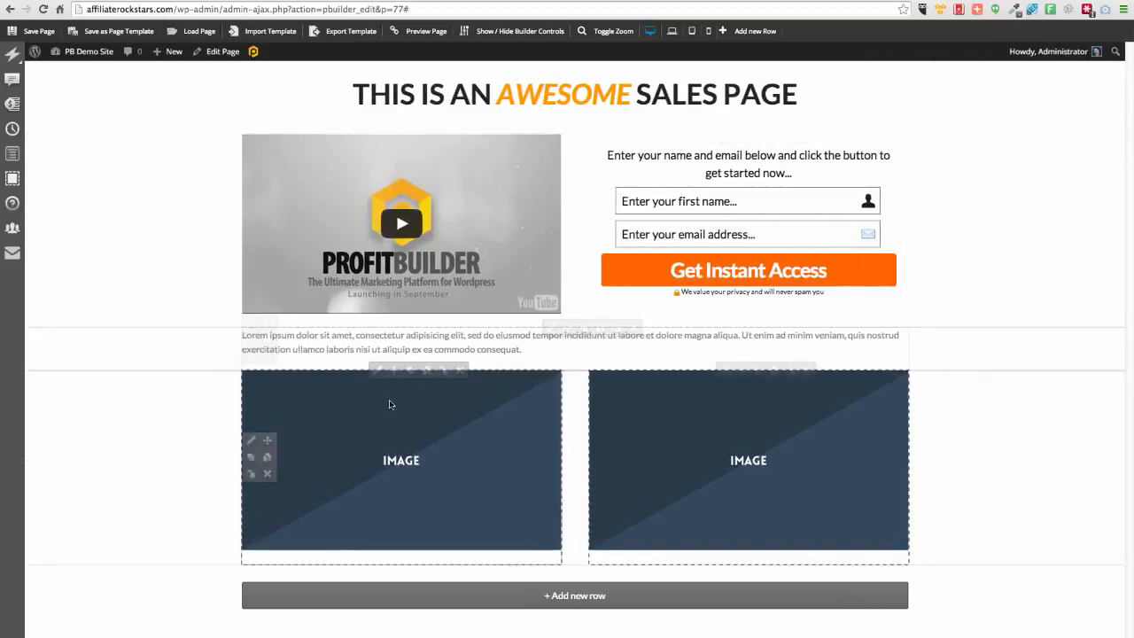
Delete the row holding the two images and duplicate the text paragraph row
click(266, 474)
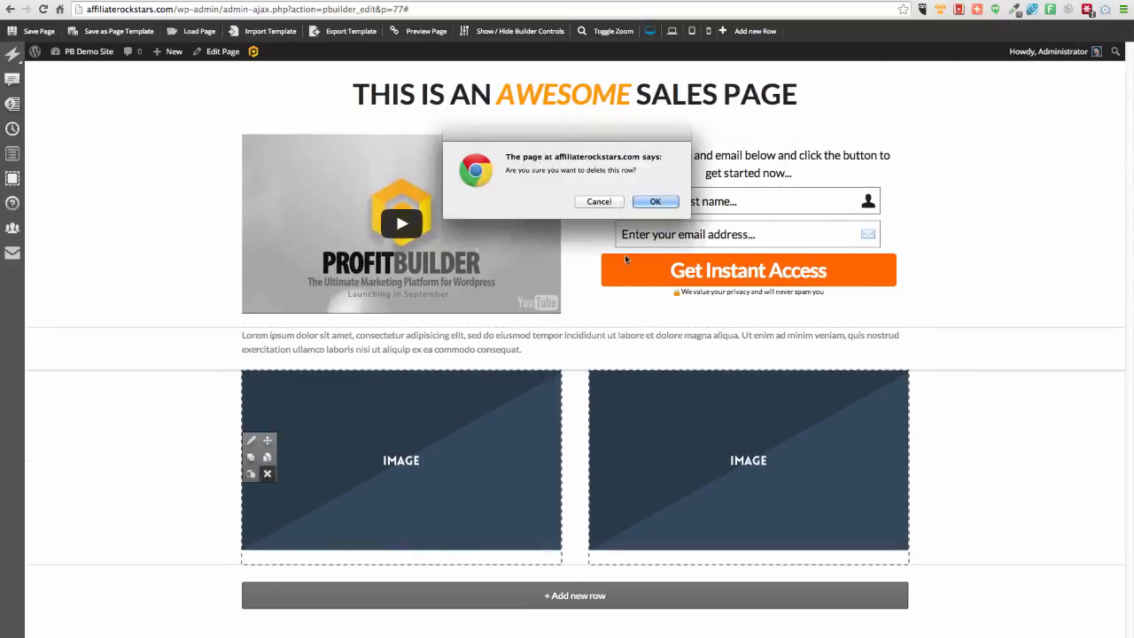
click(655, 201)
mouse_move(267, 340)
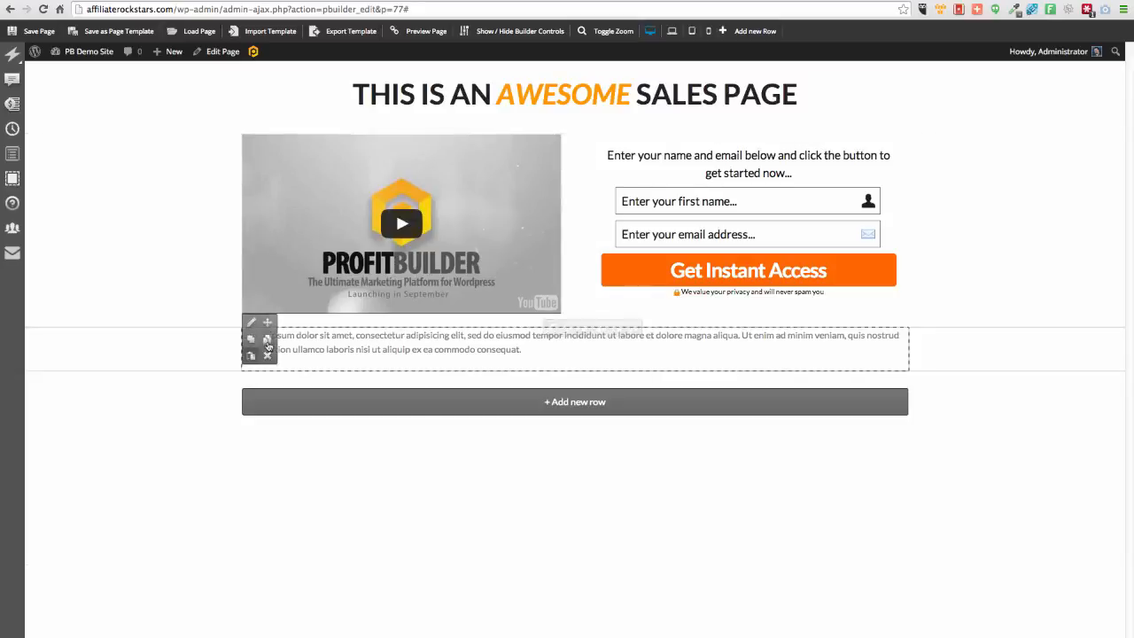
click(252, 338)
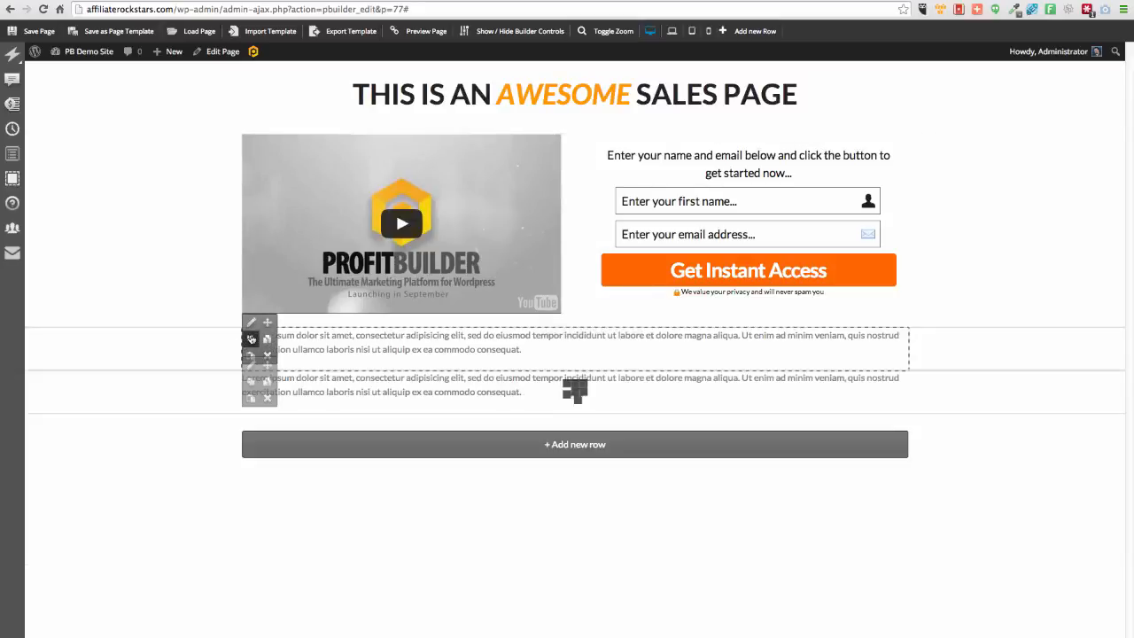
Duplicate the opt-in form and move the copy above the second text paragraph
mouse_move(764, 136)
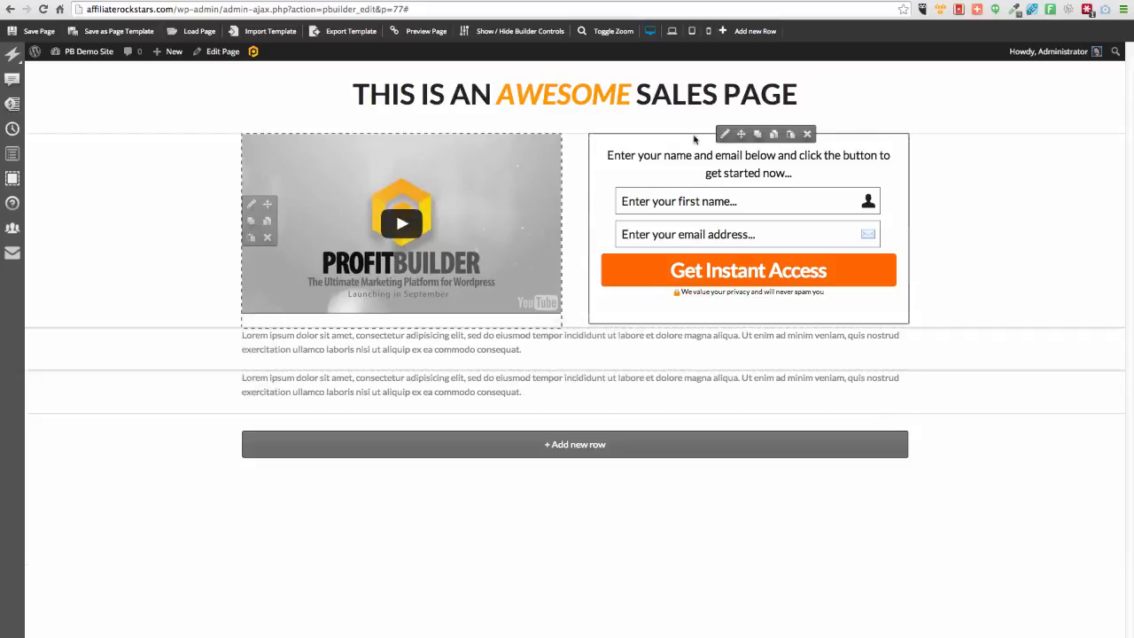
click(758, 134)
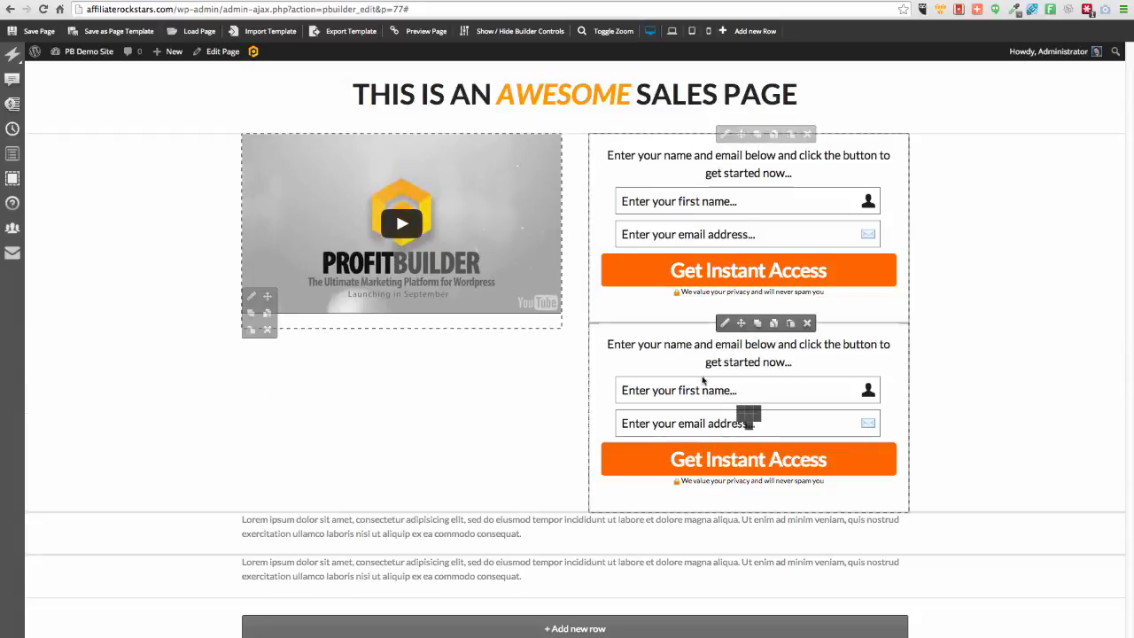
mouse_move(741, 324)
mouse_down()
mouse_move(732, 351)
mouse_move(476, 478)
mouse_move(438, 421)
mouse_up()
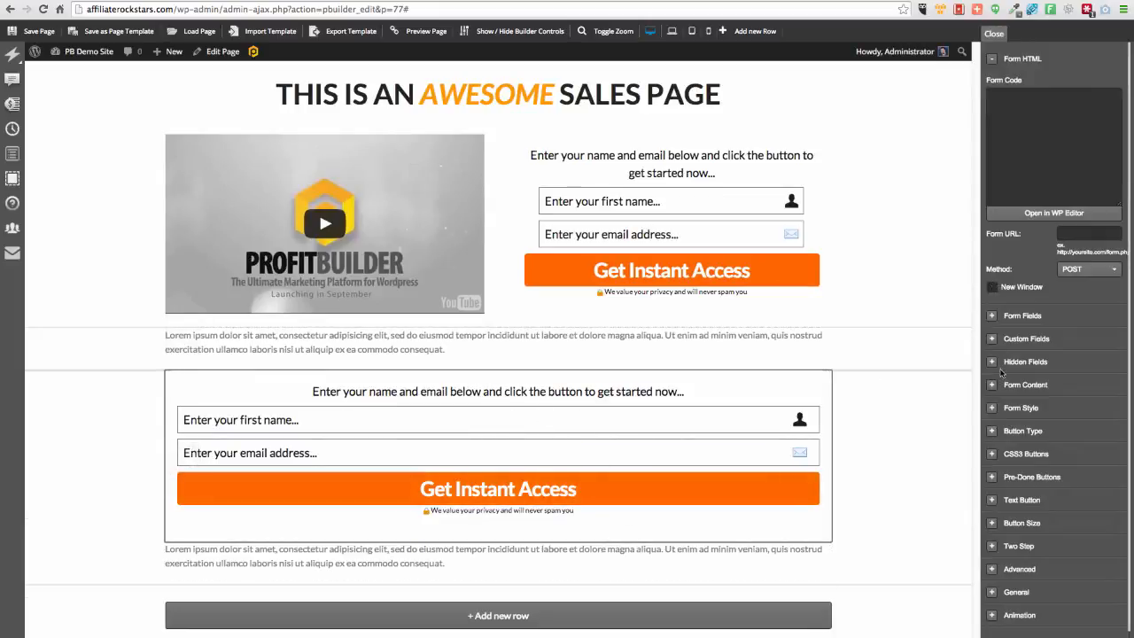
Set the copied opt-in form's form style to Horizontal in its form field settings
click(991, 316)
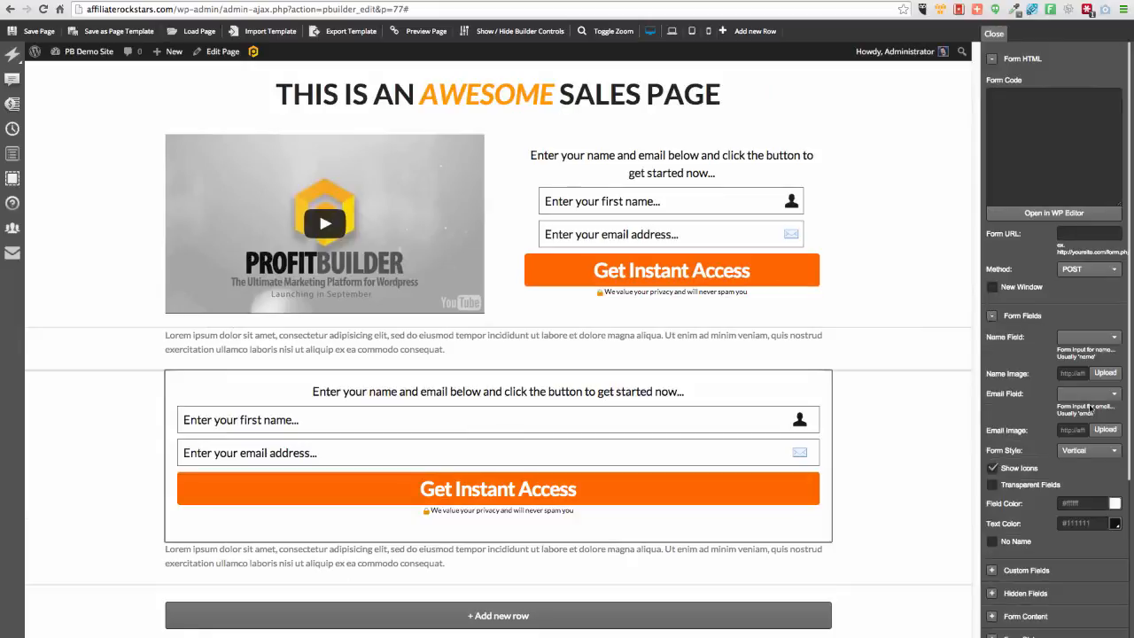
click(1085, 451)
click(1078, 485)
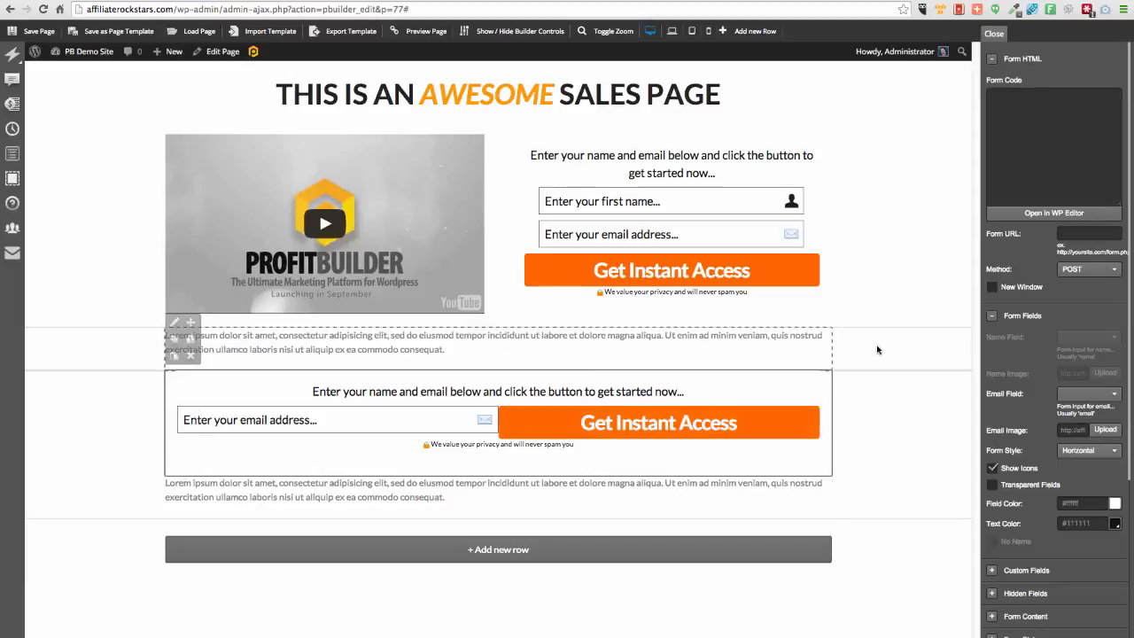
Delete the copied opt-in form and the duplicated text paragraph below it
click(557, 369)
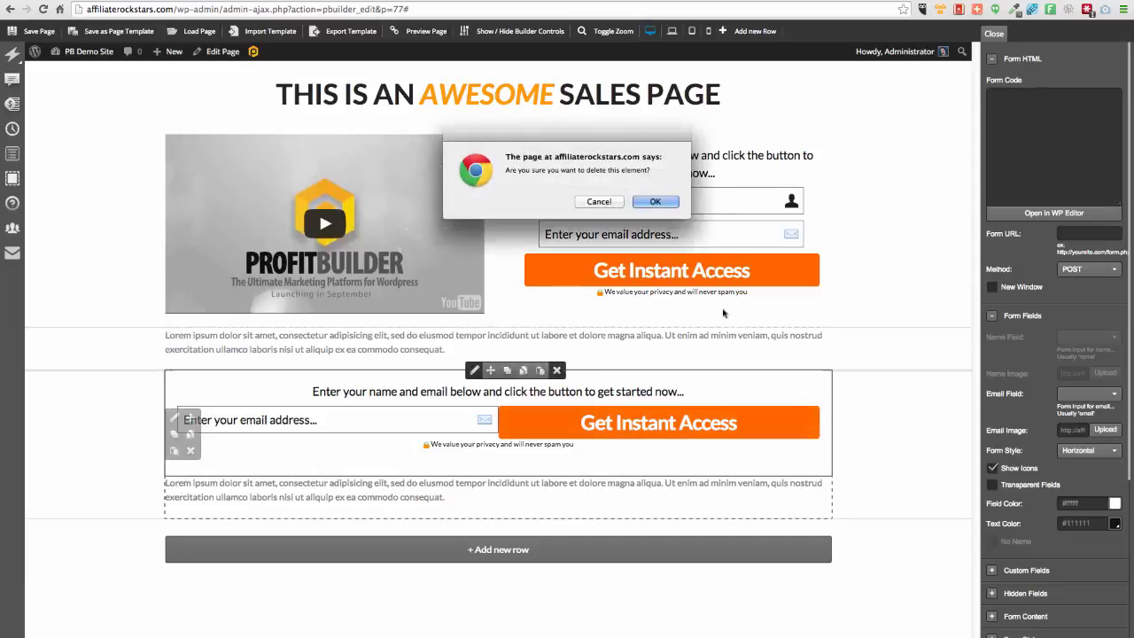
click(669, 207)
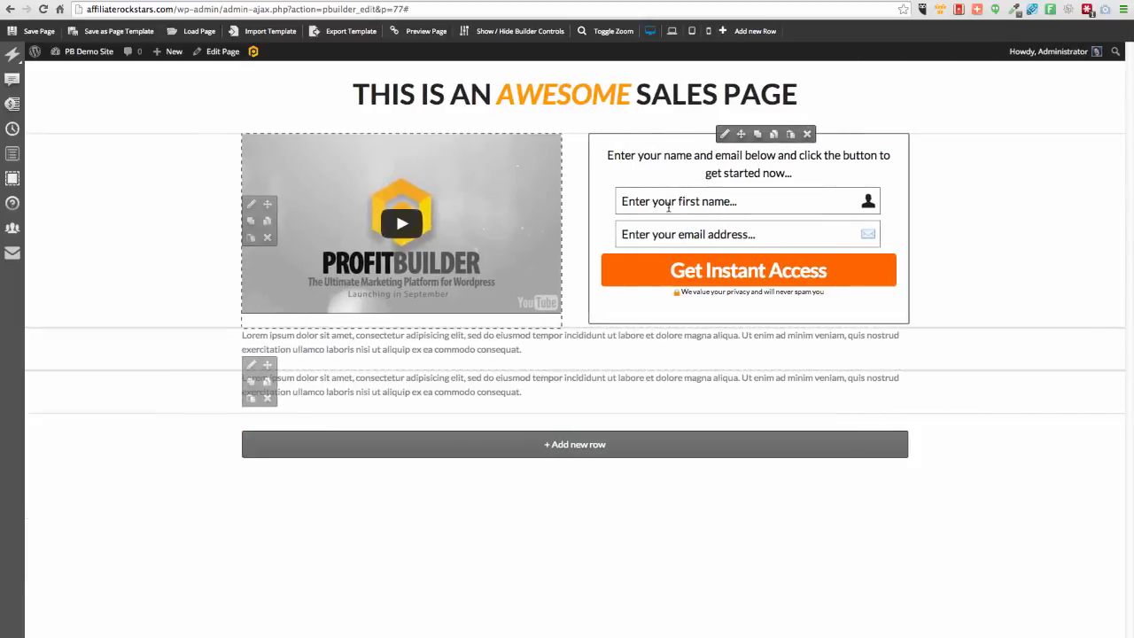
click(634, 369)
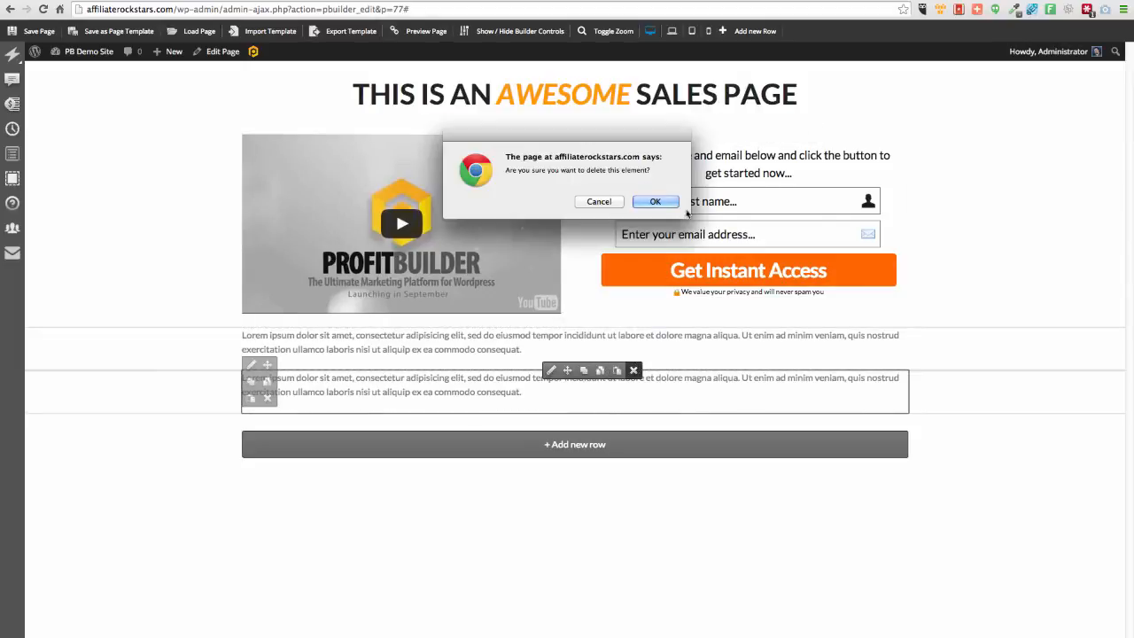
click(671, 204)
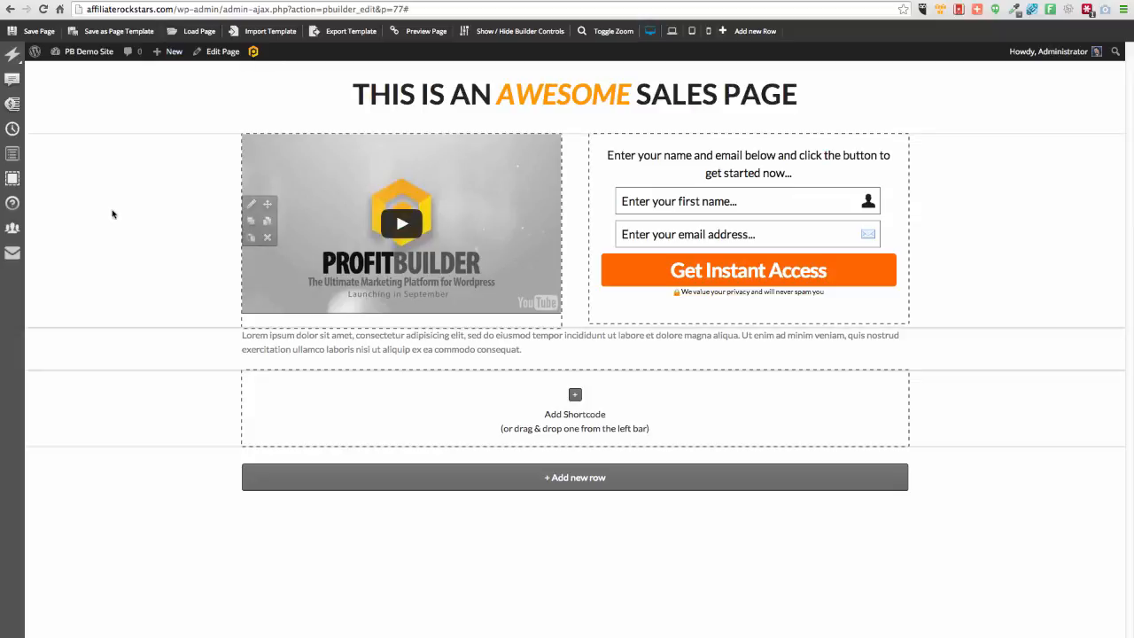
Load the page template "Seans Million Dollar Sales Page - Midnight"
click(190, 35)
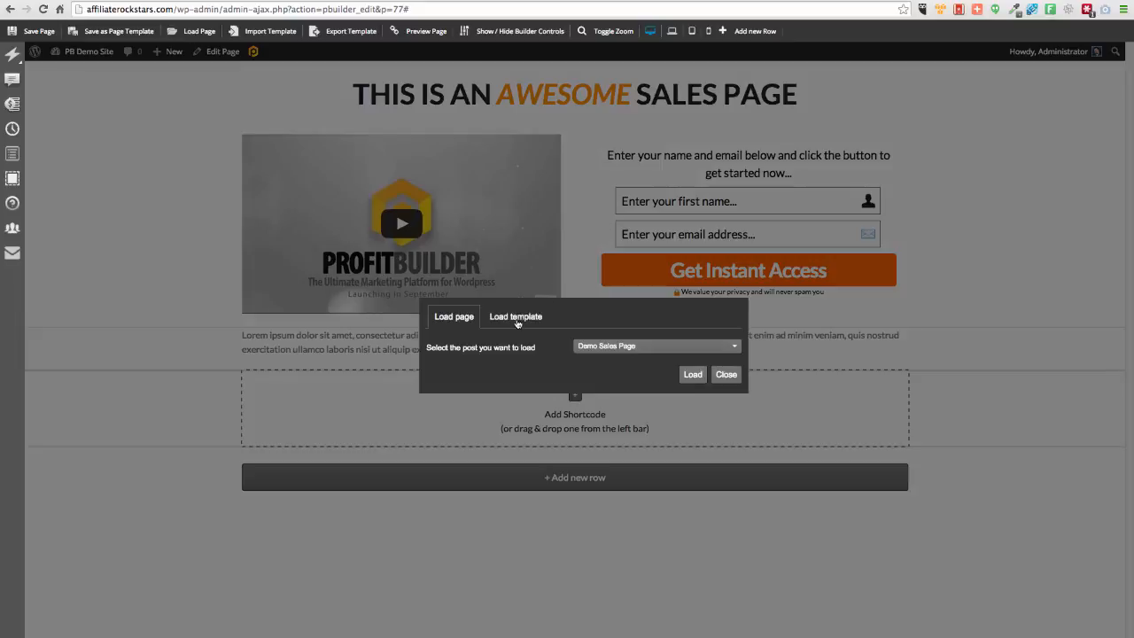
click(516, 317)
click(632, 350)
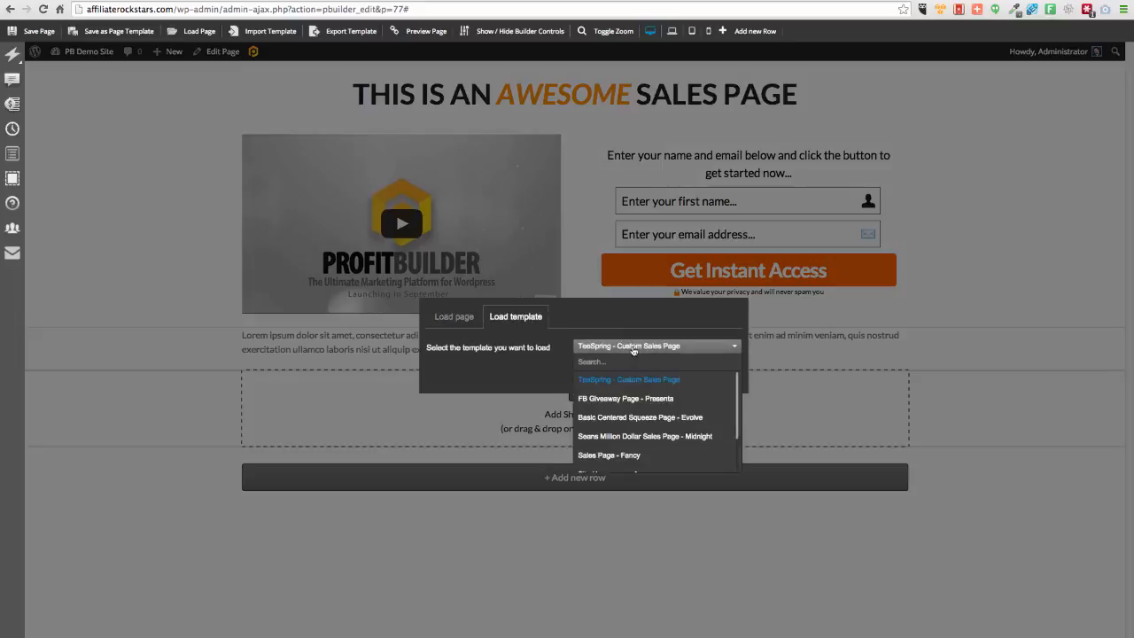
click(592, 438)
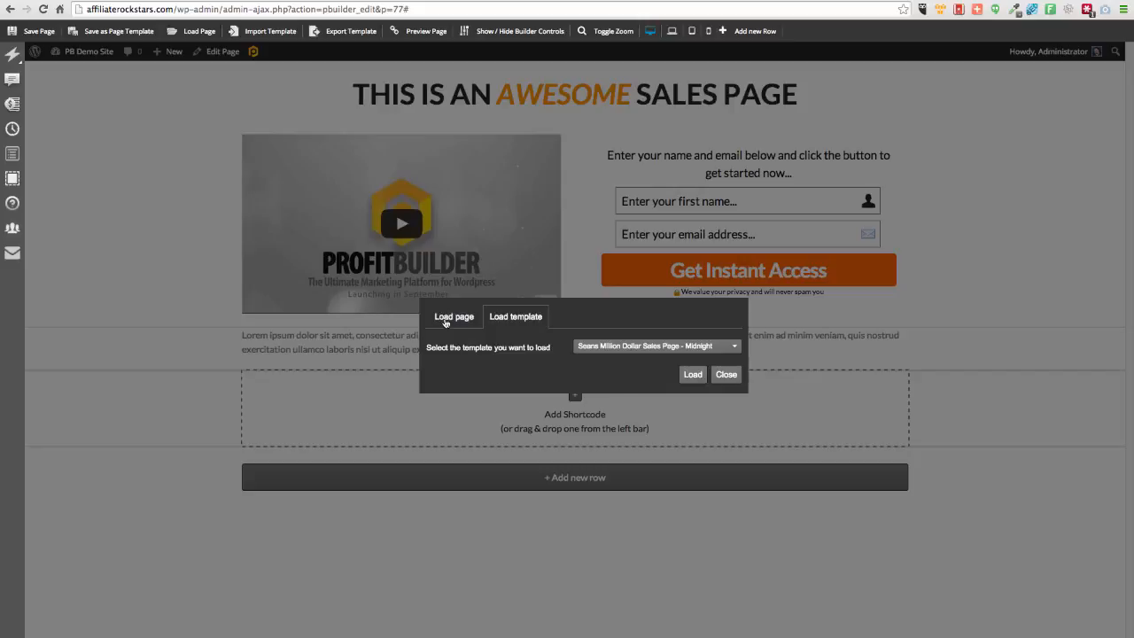
click(697, 377)
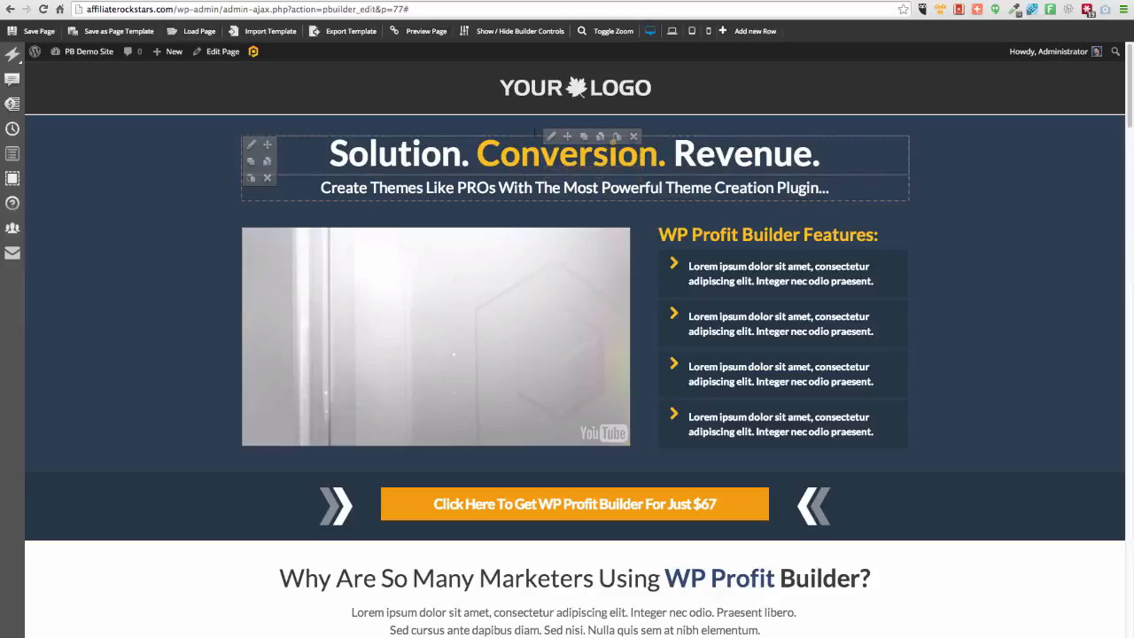
Replace the "Solution. Conversion. Revenue." headline text with "Finally, A Powerful Way to Get on the FIRST Page of Google in 24 Hours..." in the WP editor
scroll(144, 384, down, 5)
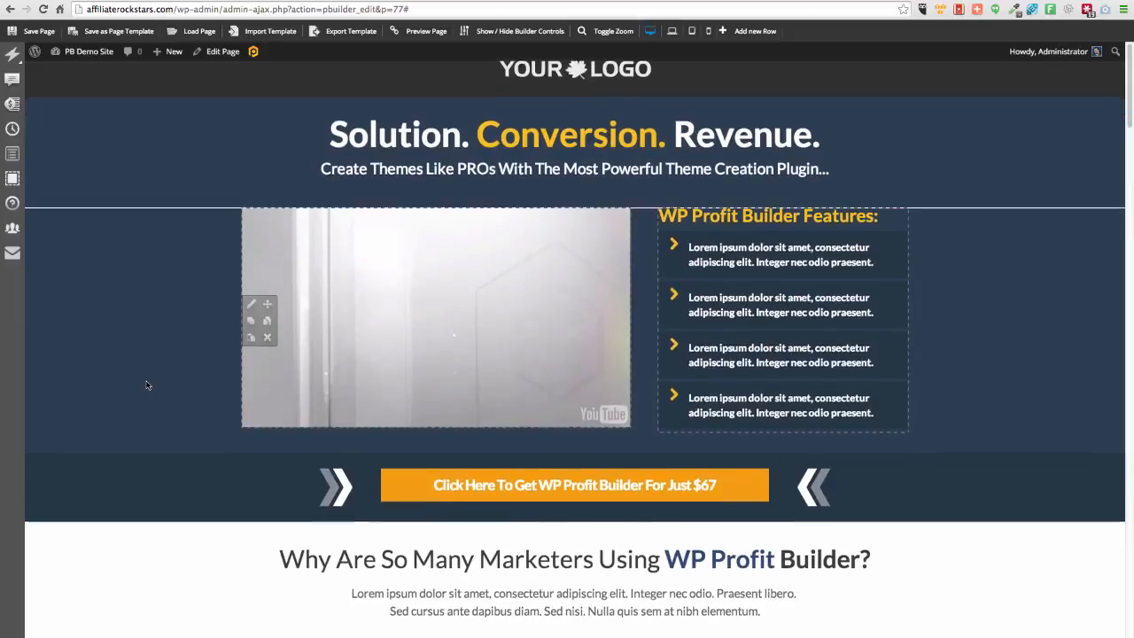
scroll(147, 384, down, 10)
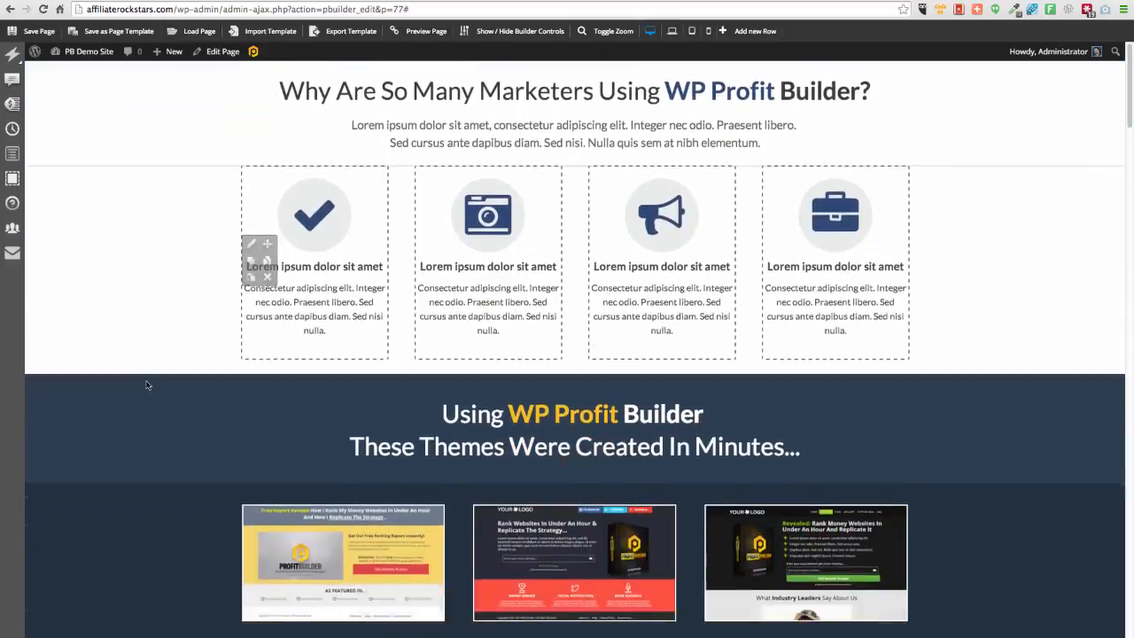
scroll(148, 385, up, 4)
scroll(147, 385, up, 10)
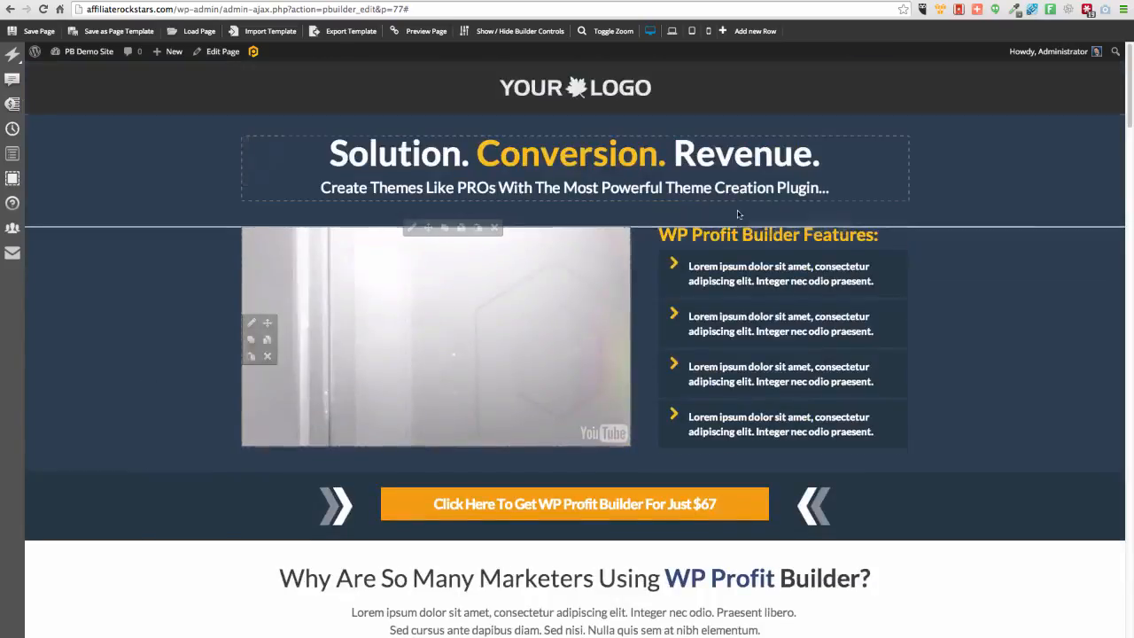
click(552, 137)
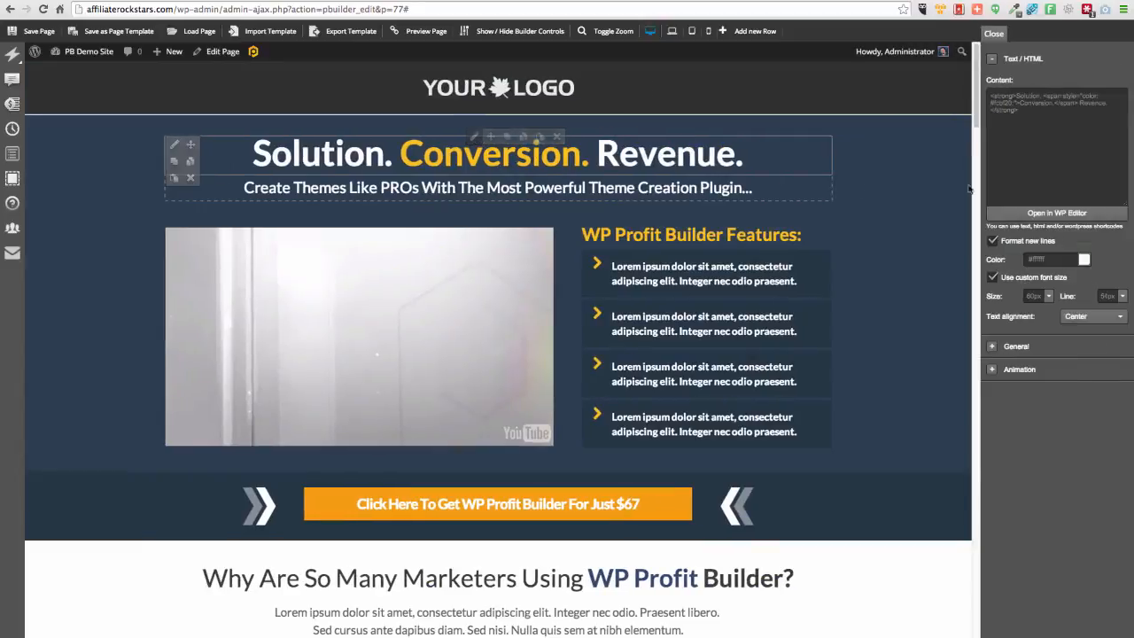
click(1033, 215)
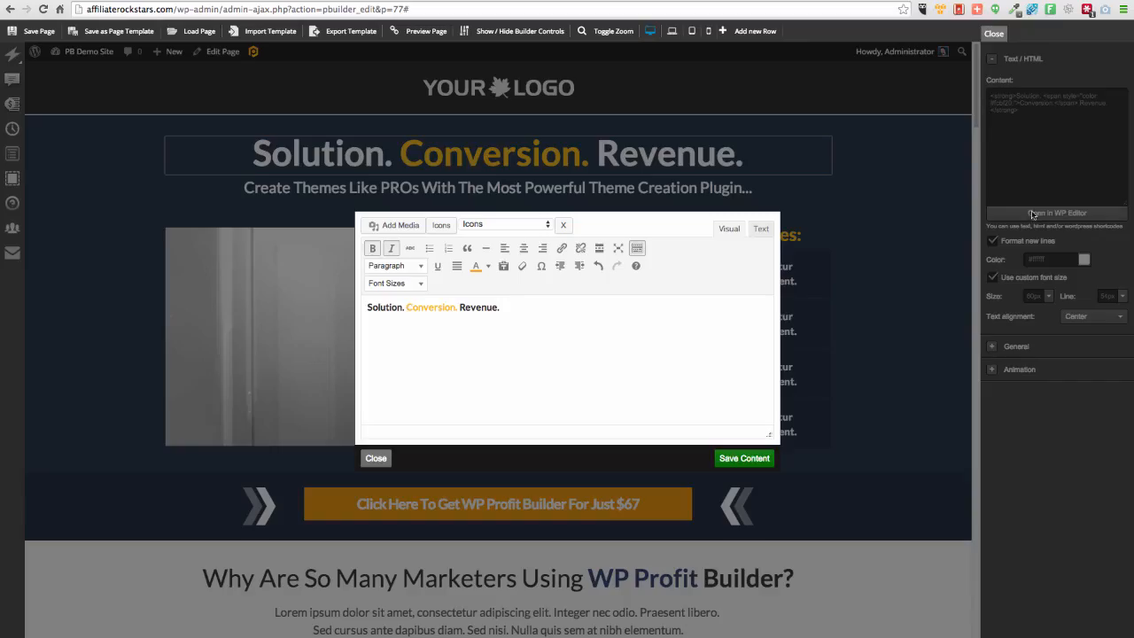
drag(514, 306, 327, 311)
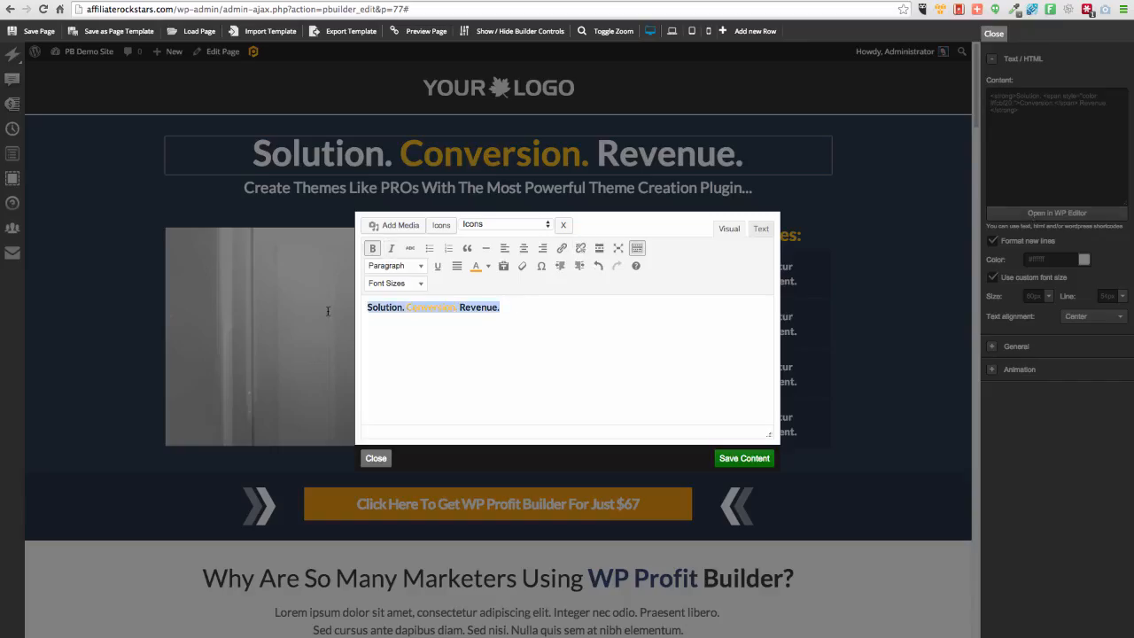
text(Thi)
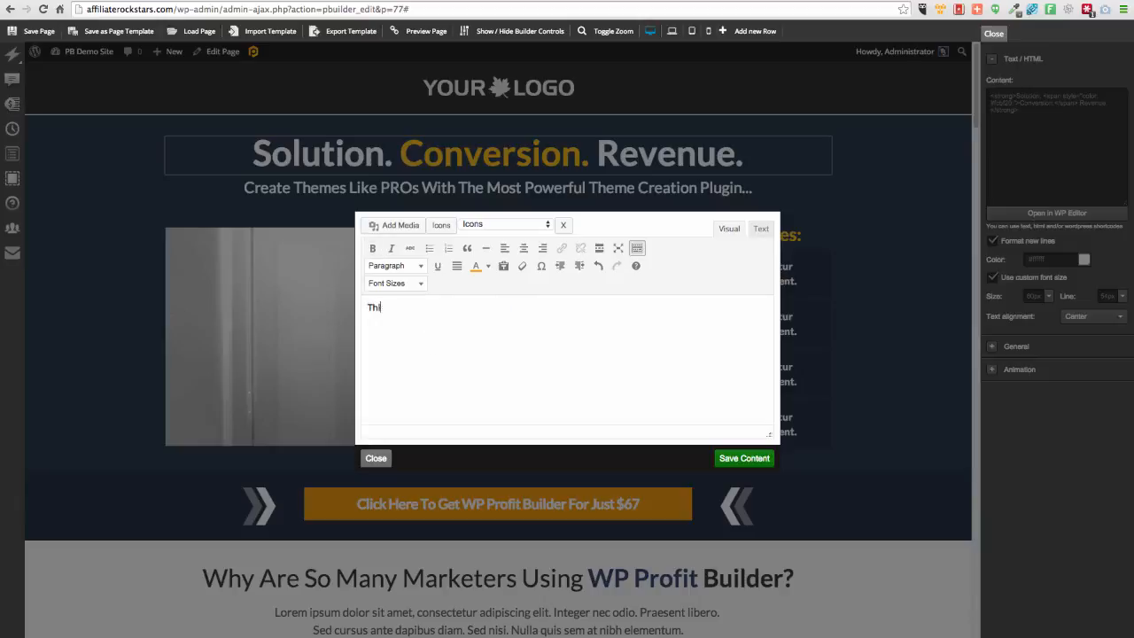
key(BackSpace)
key(BackSpace)
key(BackSpace)
text(Finally, A Powerful Way to Bea)
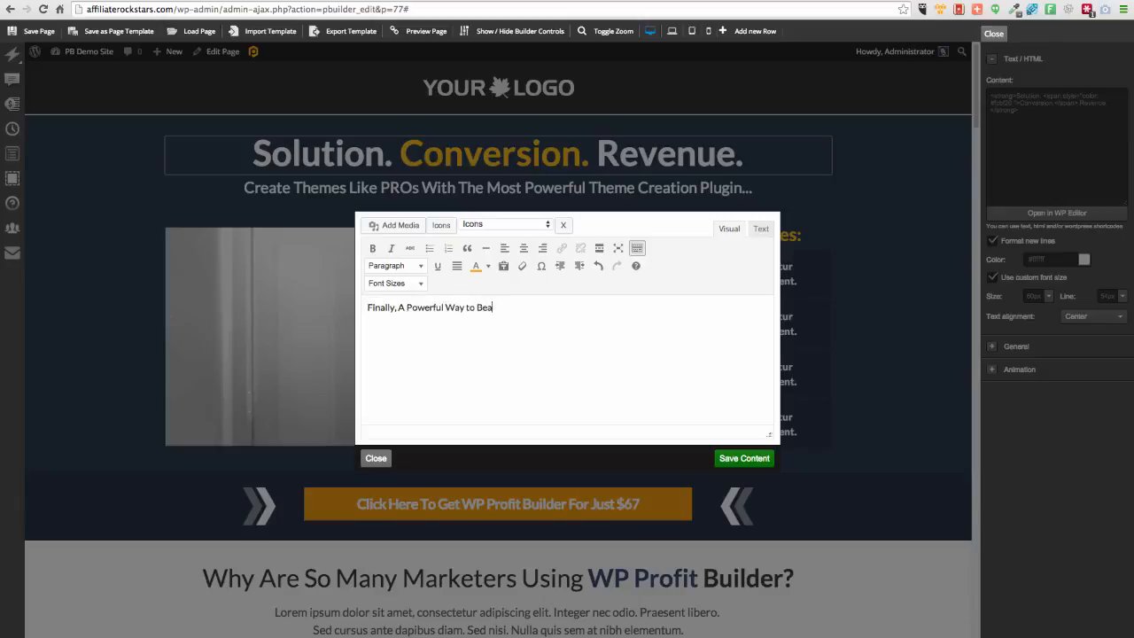
key(BackSpace)
key(BackSpace)
key(BackSpace)
text(Get on the F)
text(IRST page)
text(age of Google in 2)
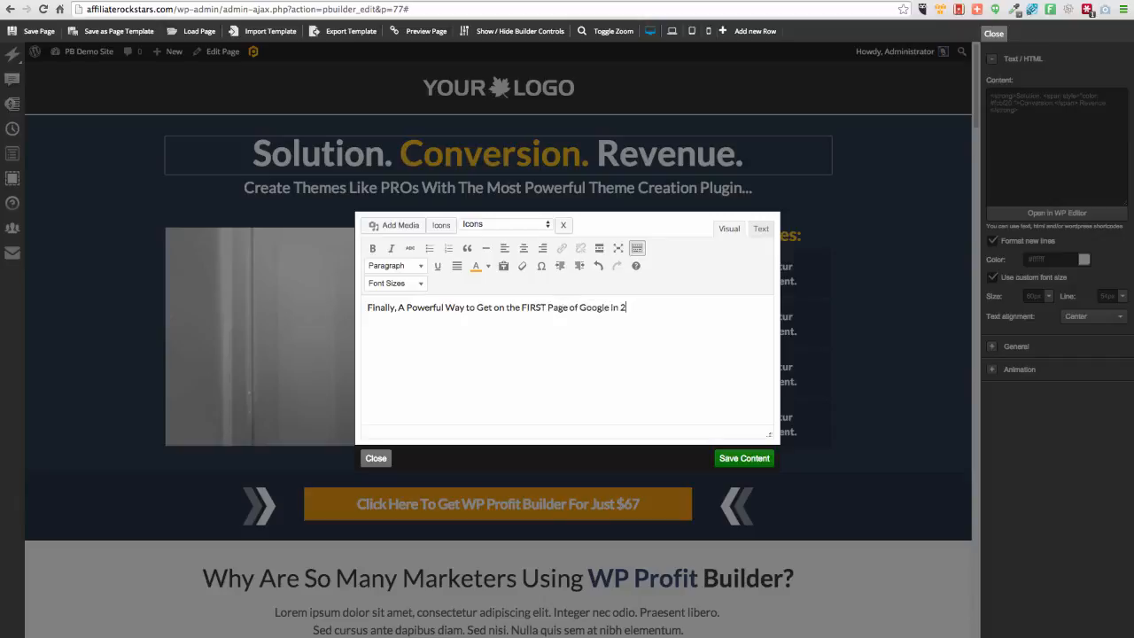
text(4 Hours...)
Make the word FIRST bold and italic, save the headline content, and set the headline's line height to 58px
double_click(527, 309)
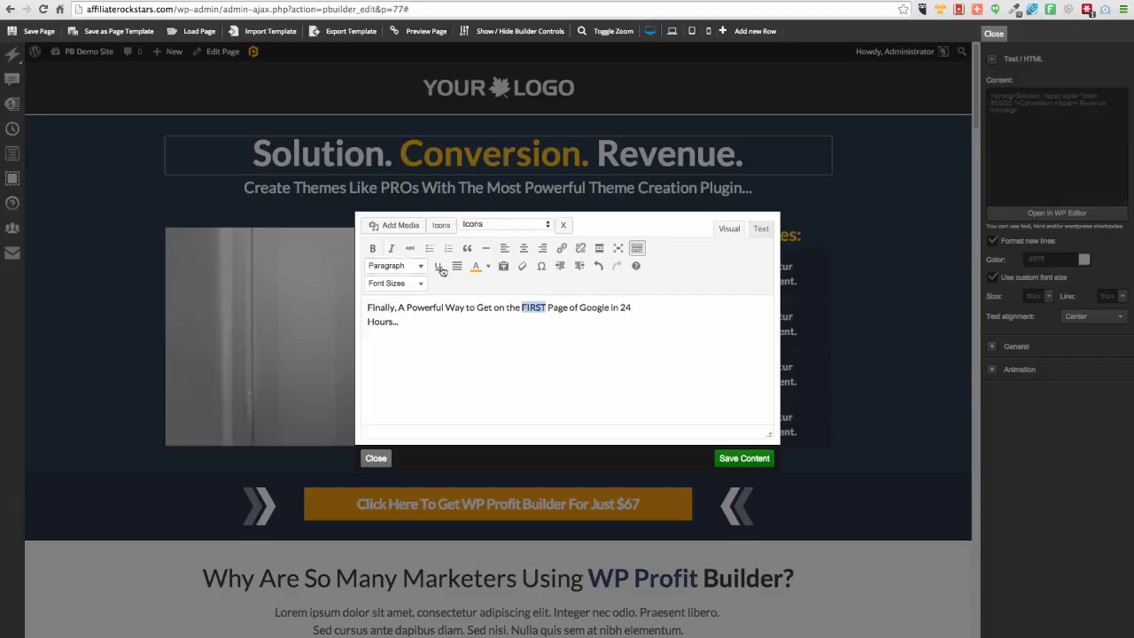
click(372, 249)
click(391, 248)
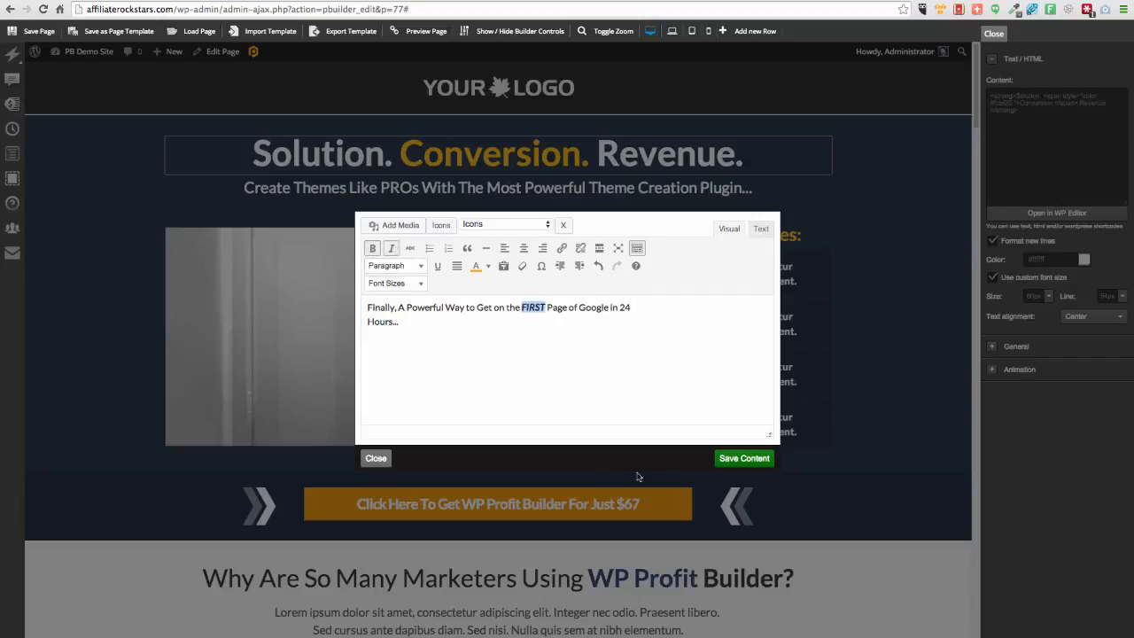
click(758, 461)
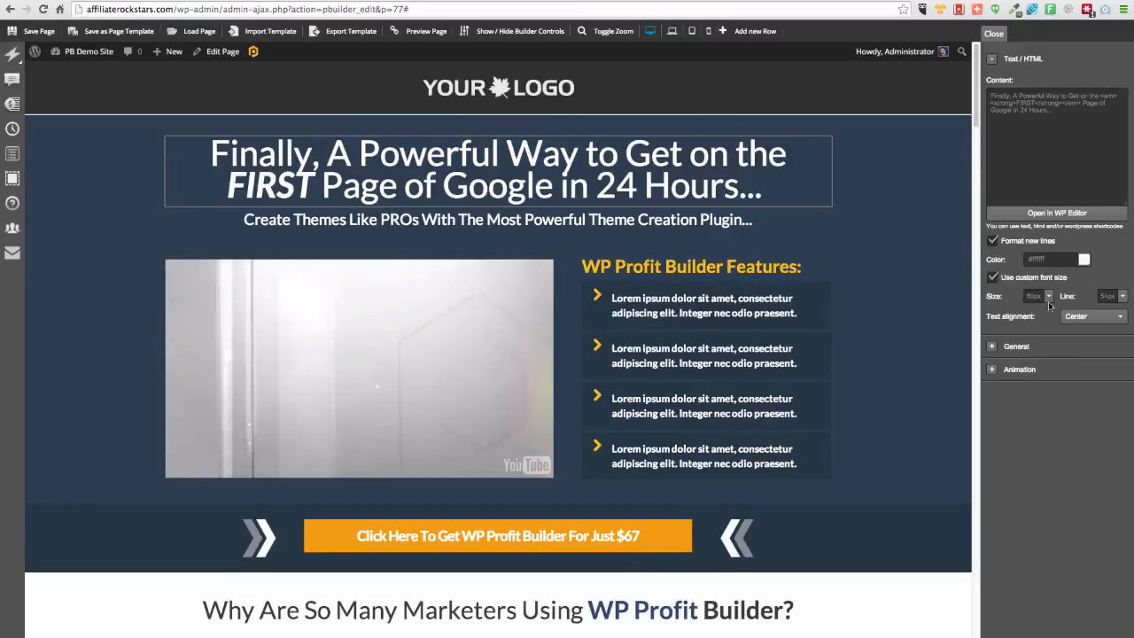
click(1121, 298)
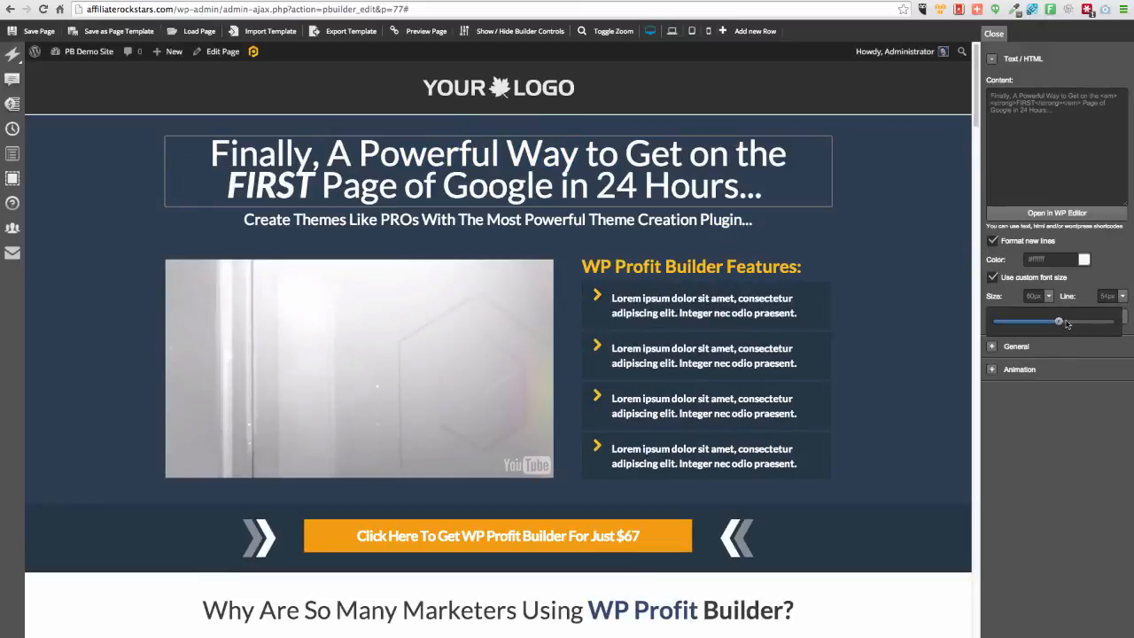
drag(1067, 325, 1067, 325)
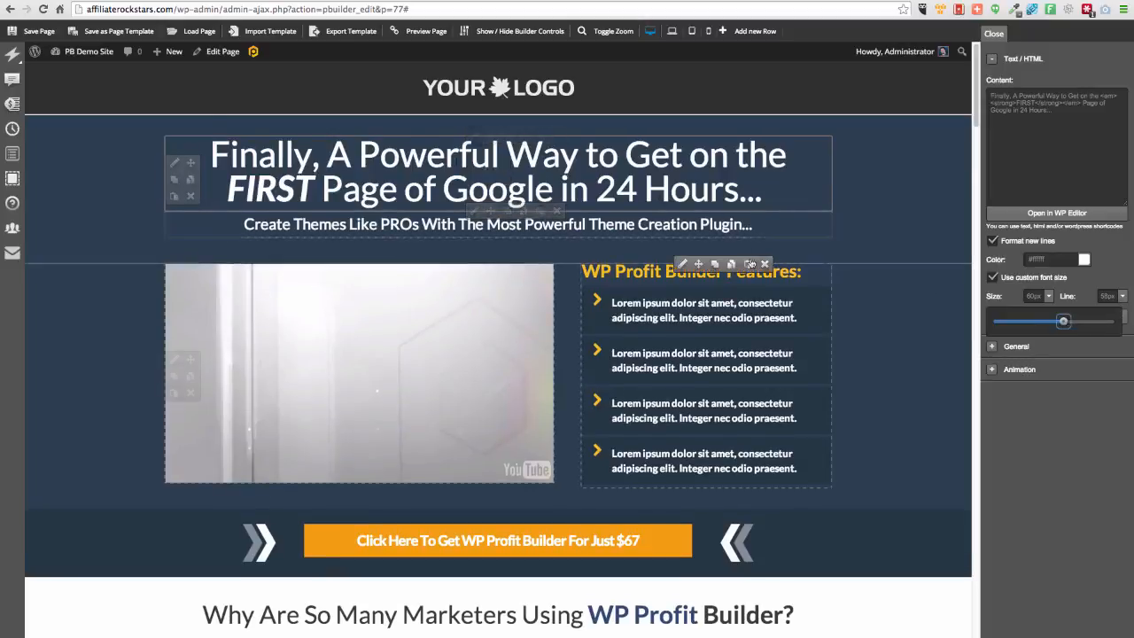
Move the "That's Cool… But What Else Can WP Profit Builder Do?" row and its four-icon row above the lower butterfly image row
scroll(657, 428, down, 5)
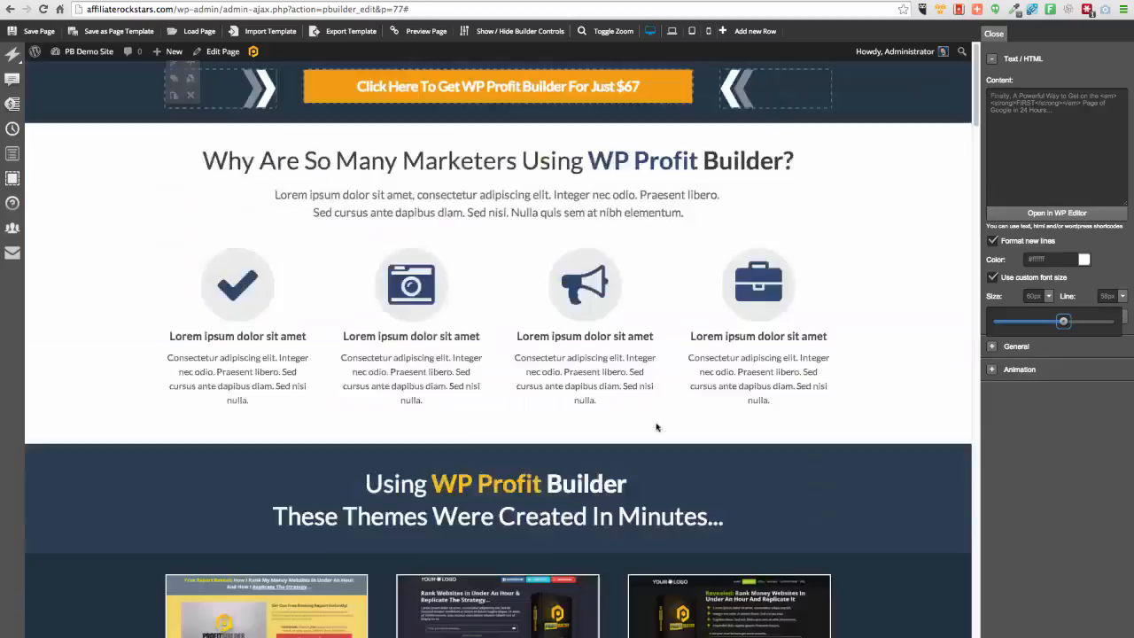
scroll(657, 428, down, 15)
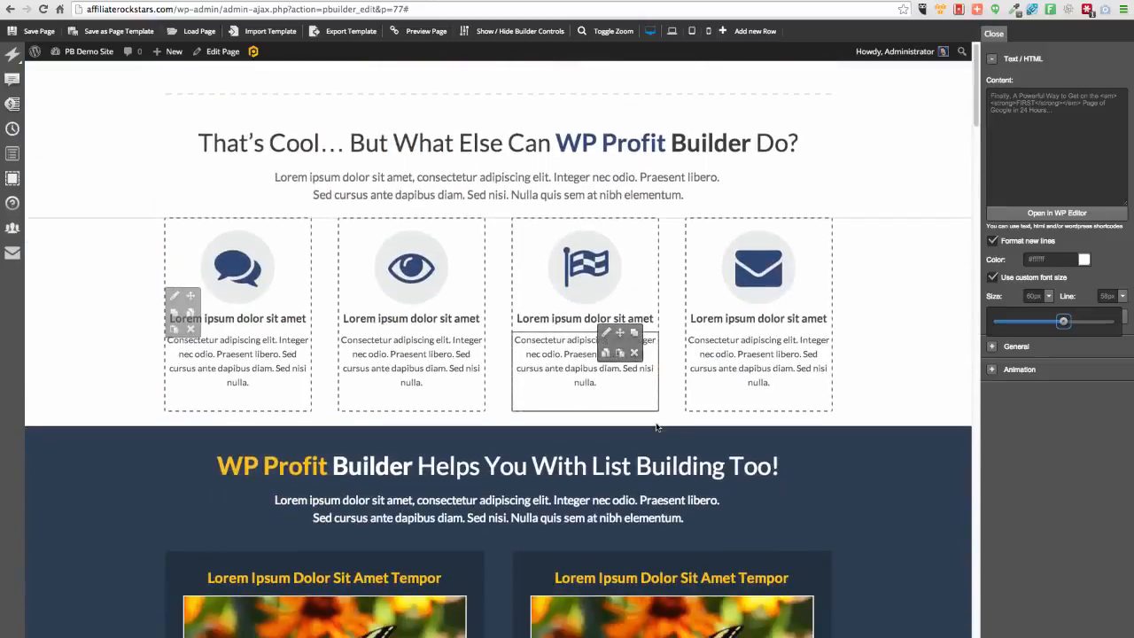
scroll(657, 427, down, 3)
scroll(656, 427, up, 6)
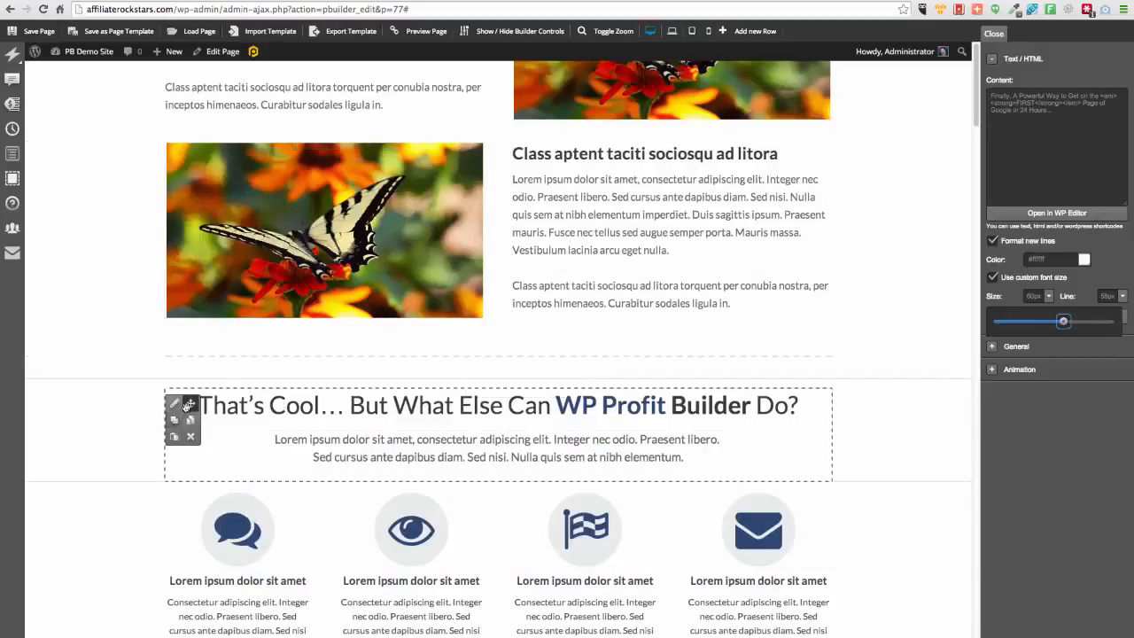
drag(188, 406, 221, 174)
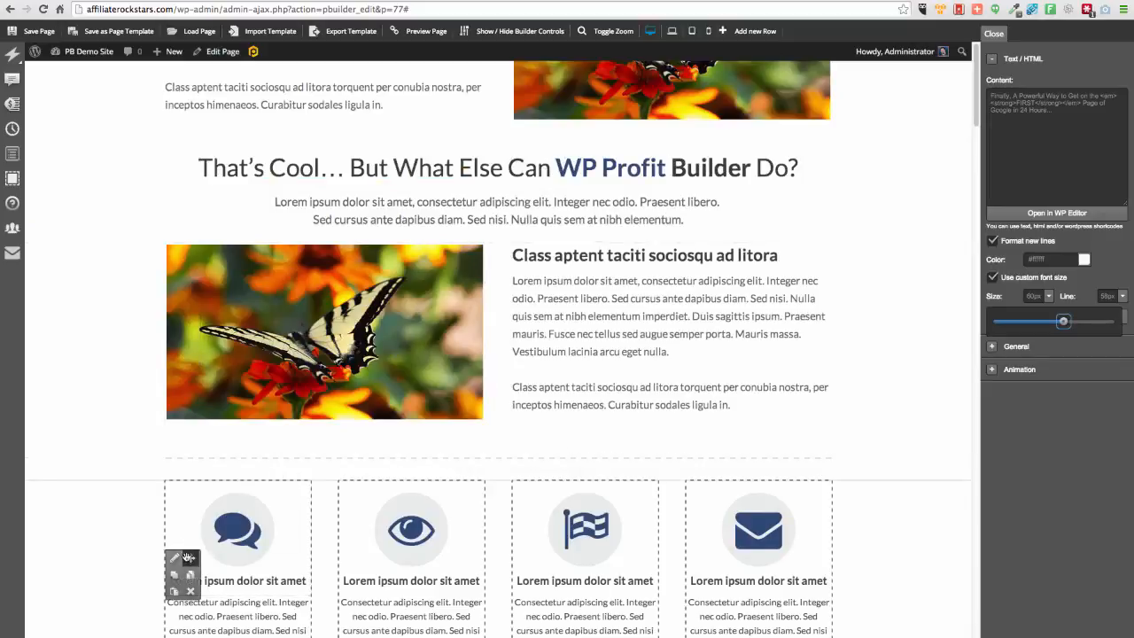
drag(188, 557, 223, 246)
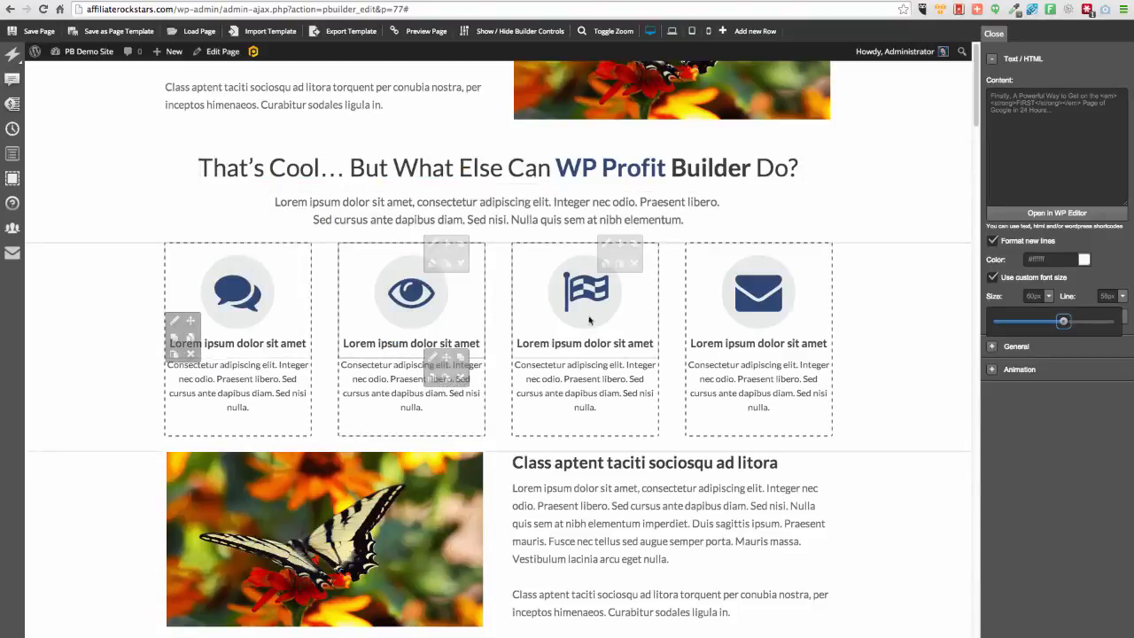
Swap the flag and eye icon features so the flag sits in the second column and the eye in the third
drag(618, 244, 479, 290)
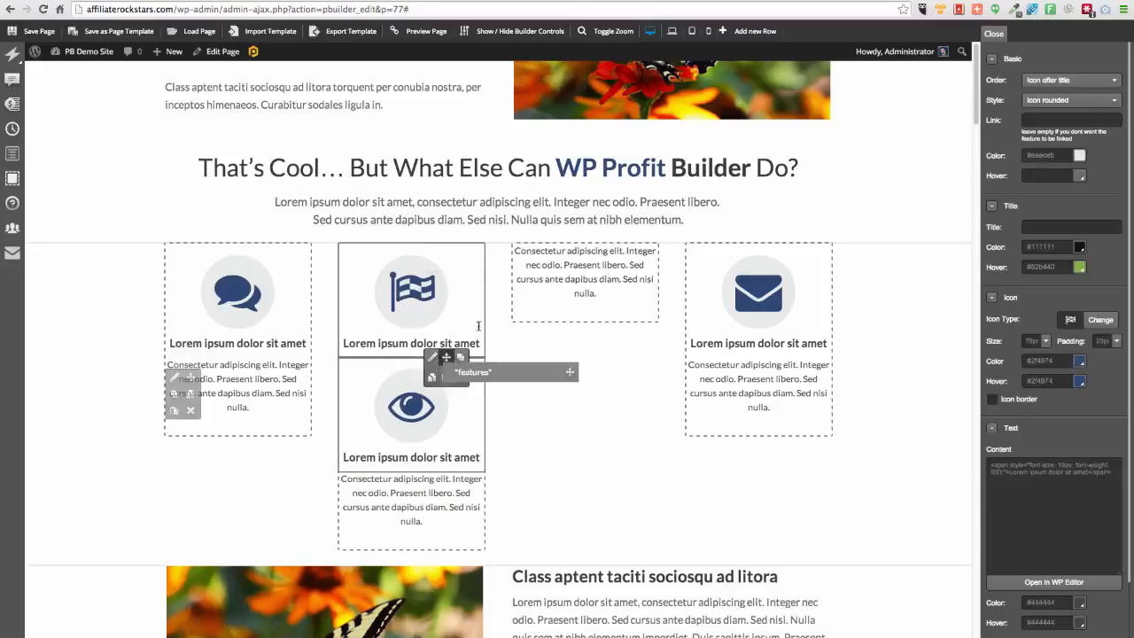
click(459, 371)
drag(561, 253, 576, 266)
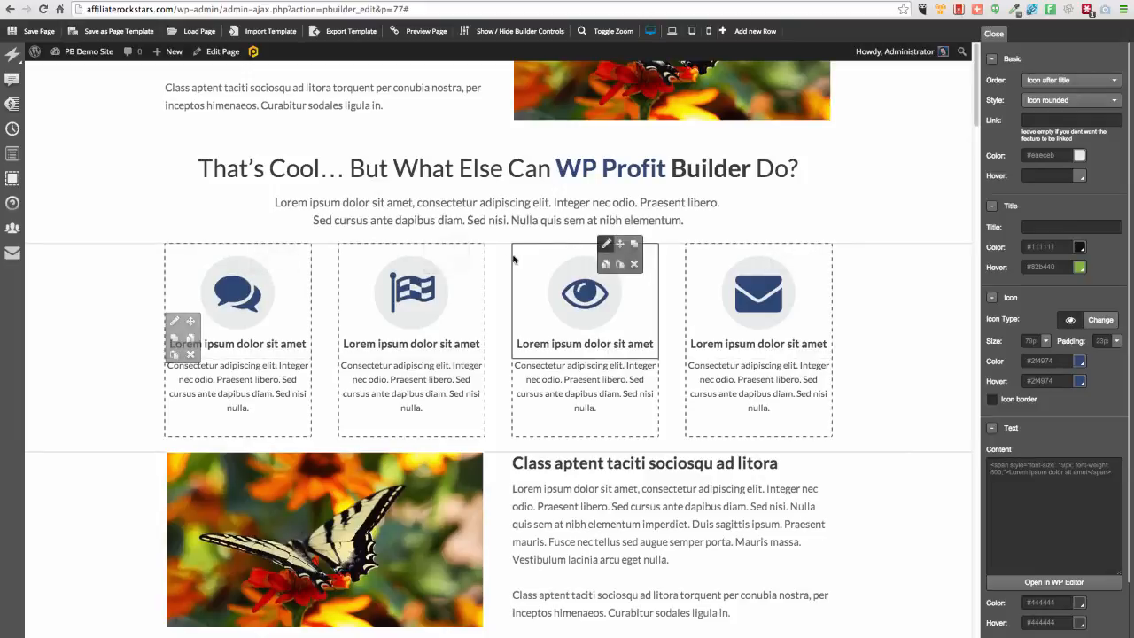
Look through the Midnight sales page down to its guarantee, pricing and FAQ sections and return to the headline
scroll(577, 318, down, 6)
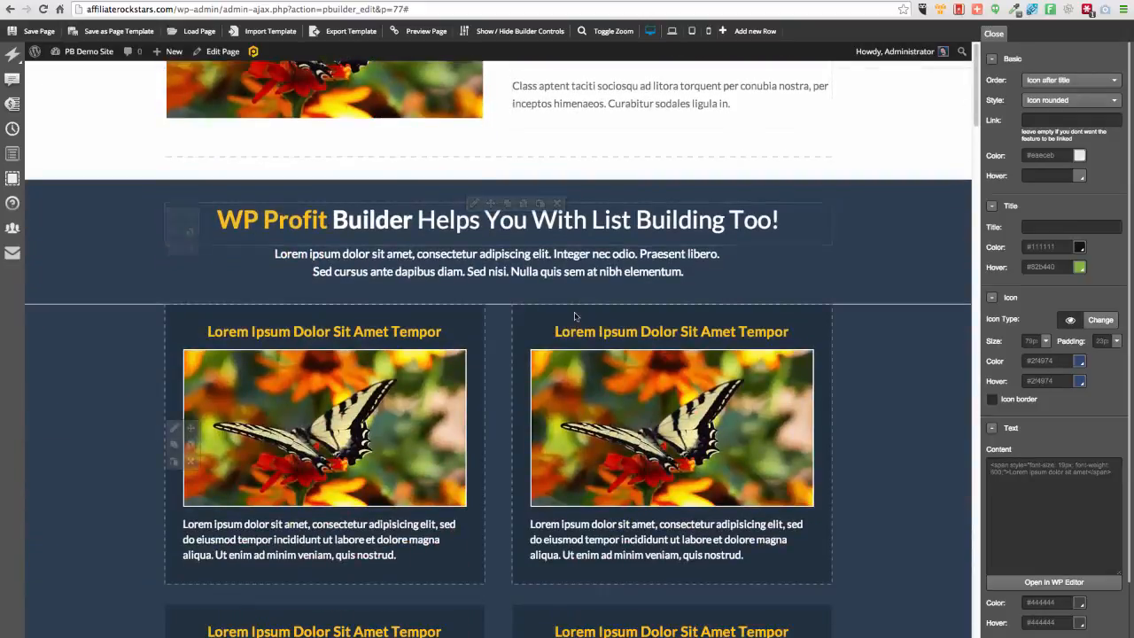
scroll(574, 317, down, 3)
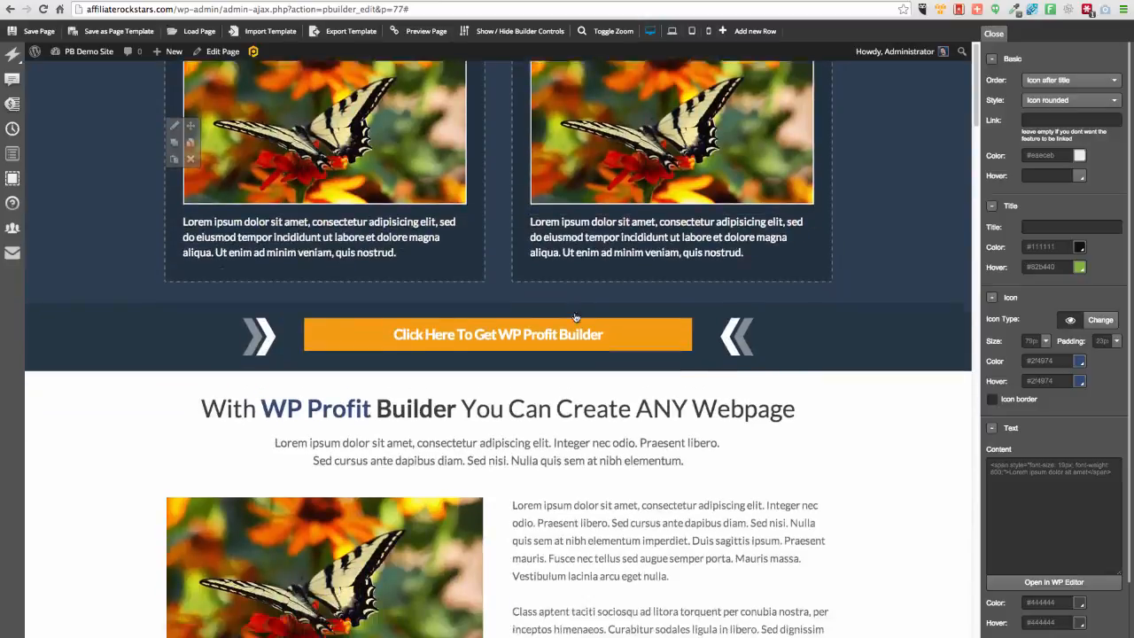
scroll(575, 317, down, 5)
scroll(575, 317, down, 6)
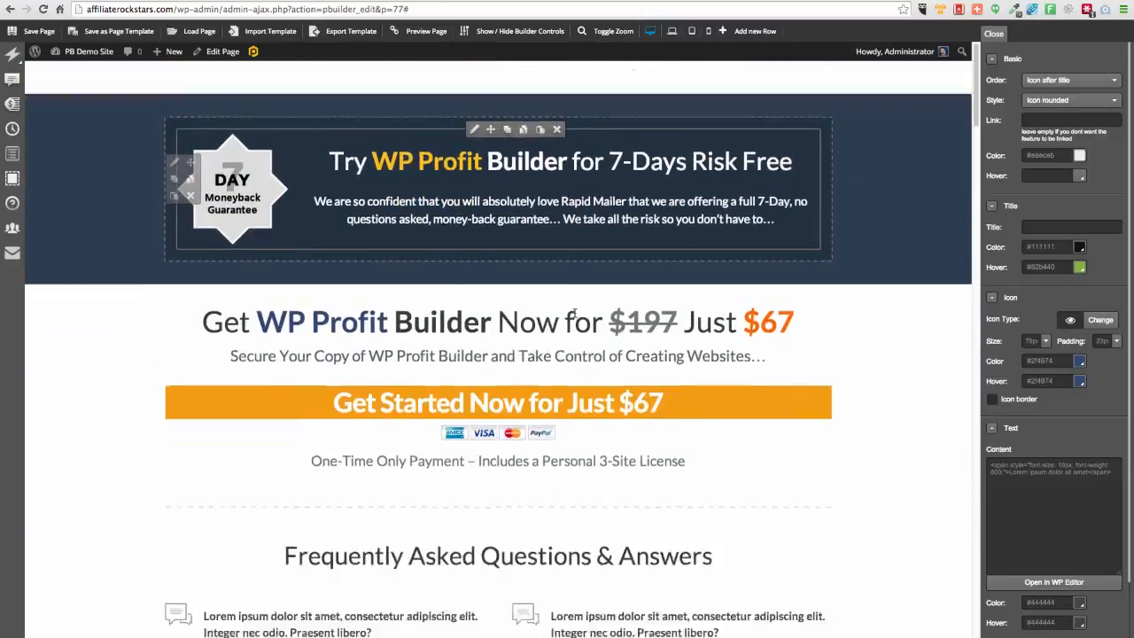
scroll(574, 316, up, 11)
scroll(574, 316, up, 15)
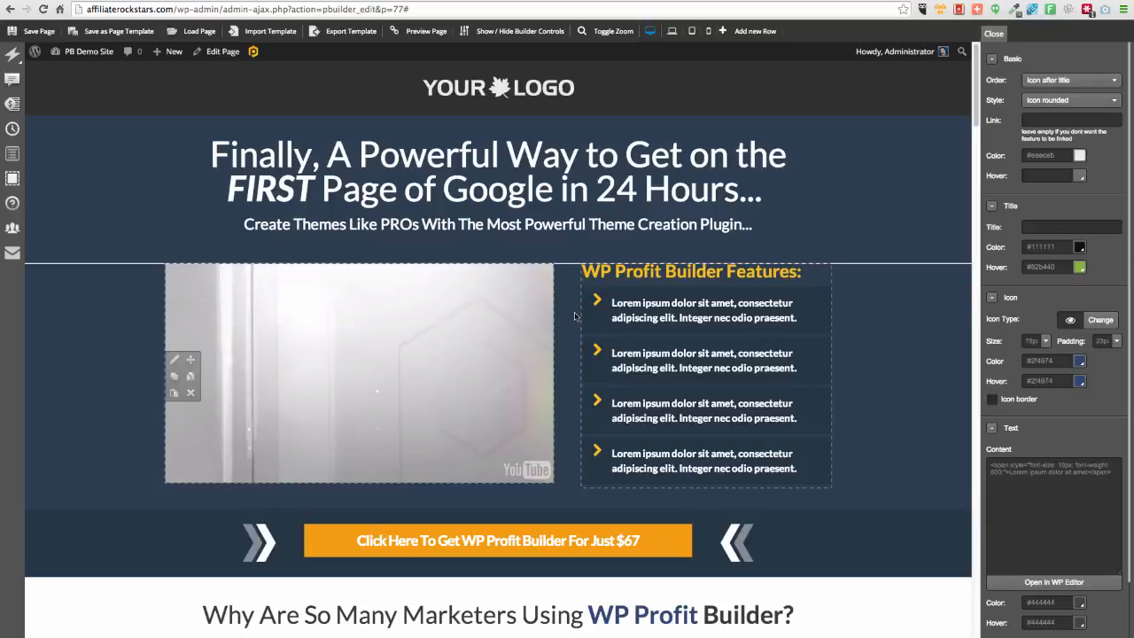
Load the page template "TeeSpring - Custom Sales Page"
click(198, 31)
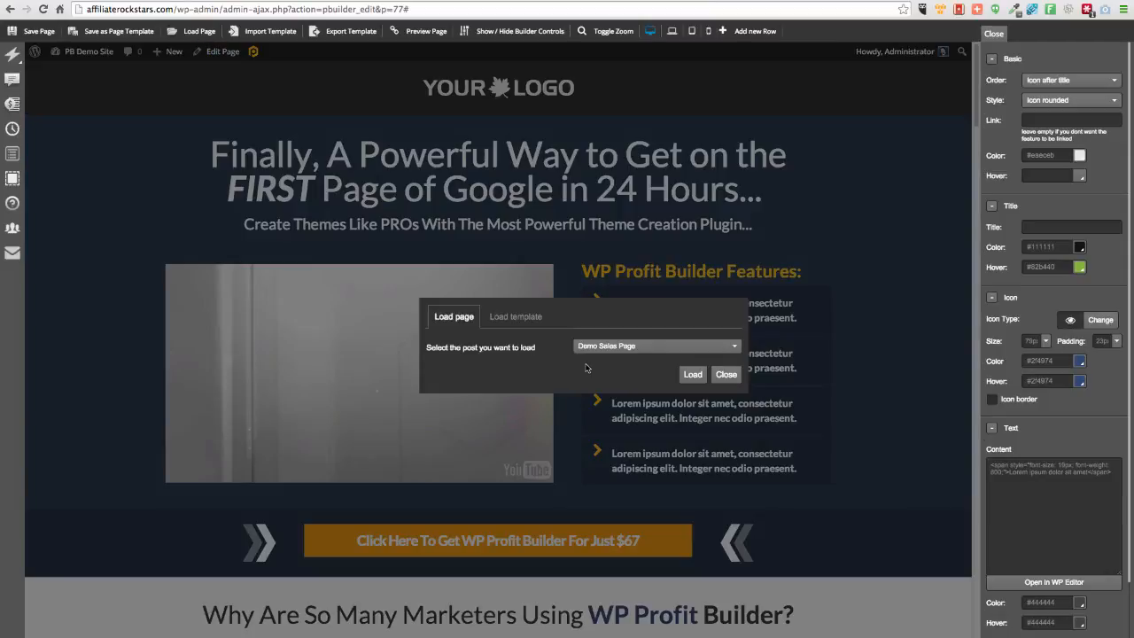
click(621, 345)
click(516, 316)
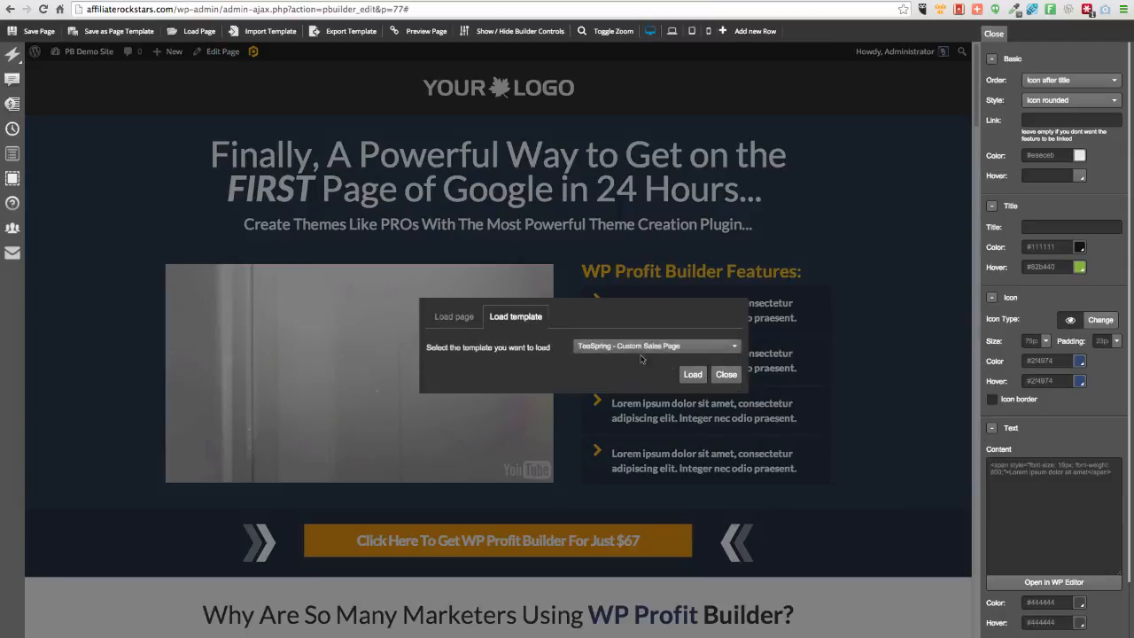
click(640, 348)
click(643, 352)
click(692, 374)
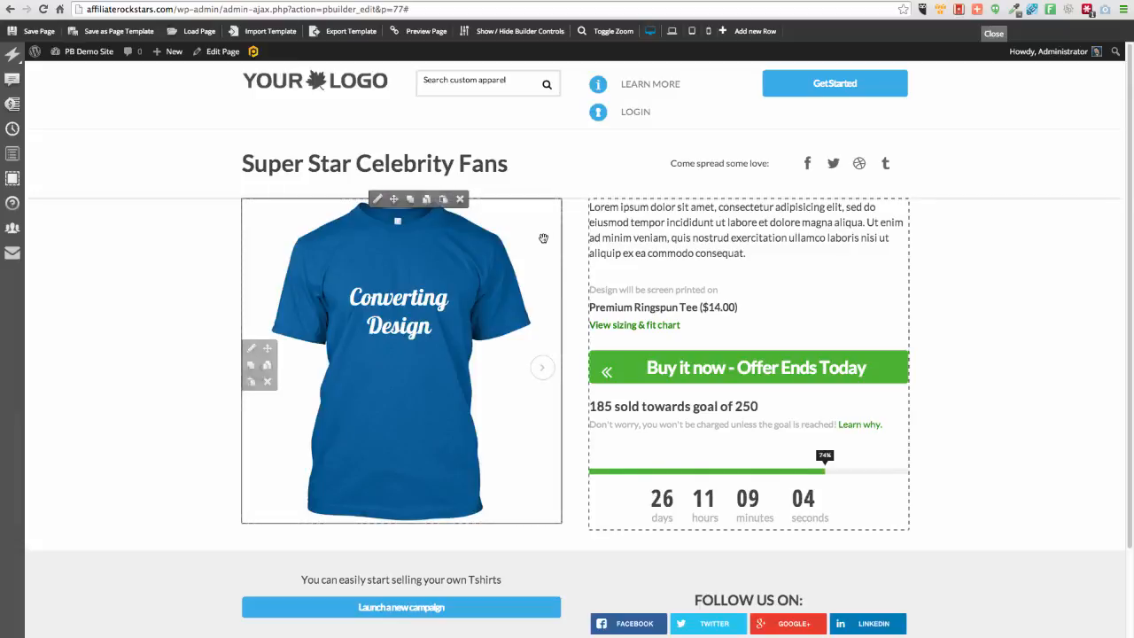
Open the T-shirt slider's settings, and check the page with the builder controls hidden and shown
click(56, 34)
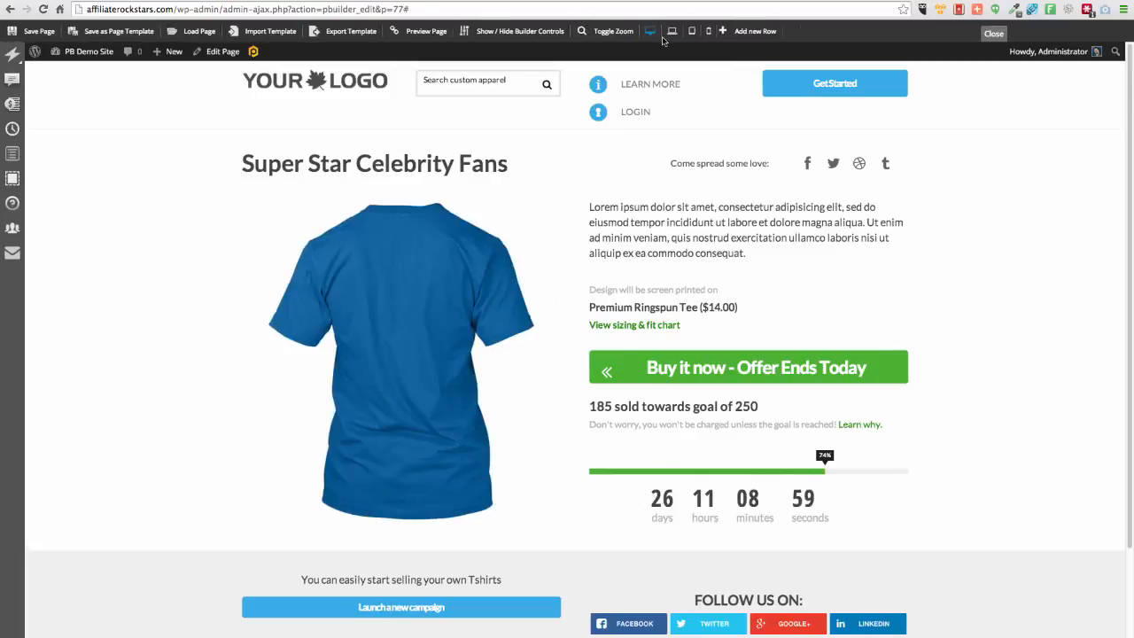
click(376, 200)
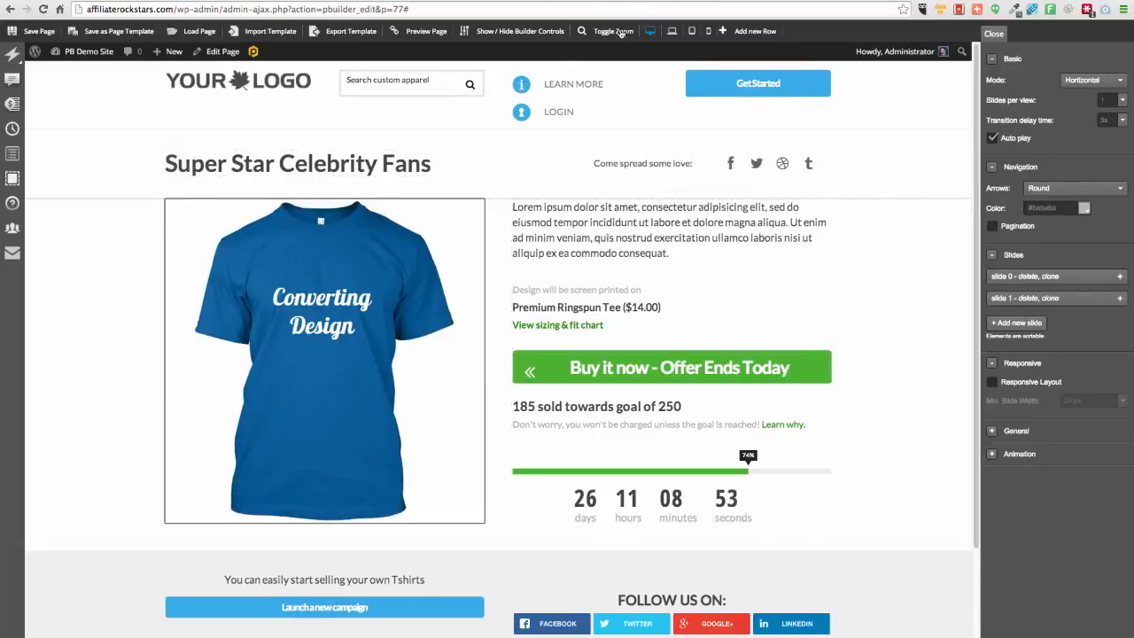
click(520, 32)
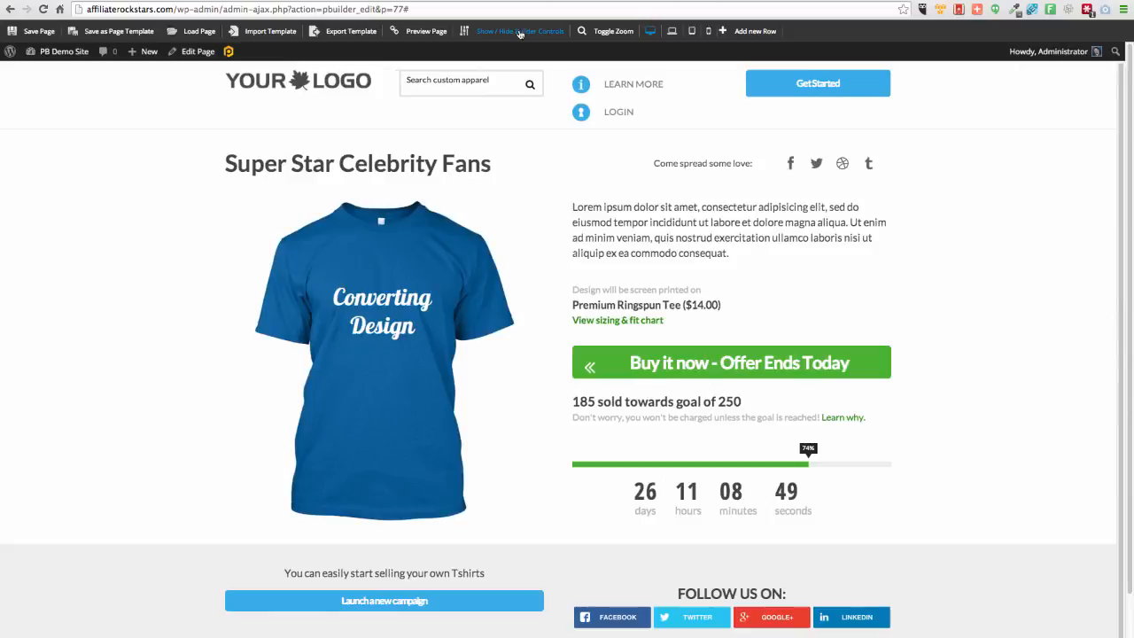
click(520, 32)
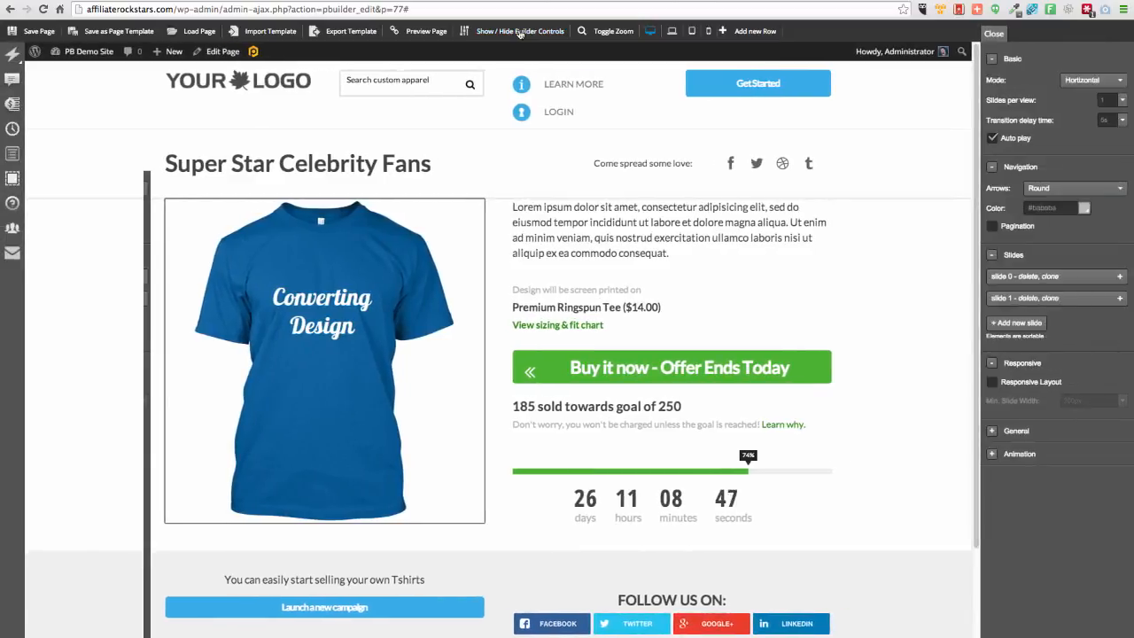
click(520, 32)
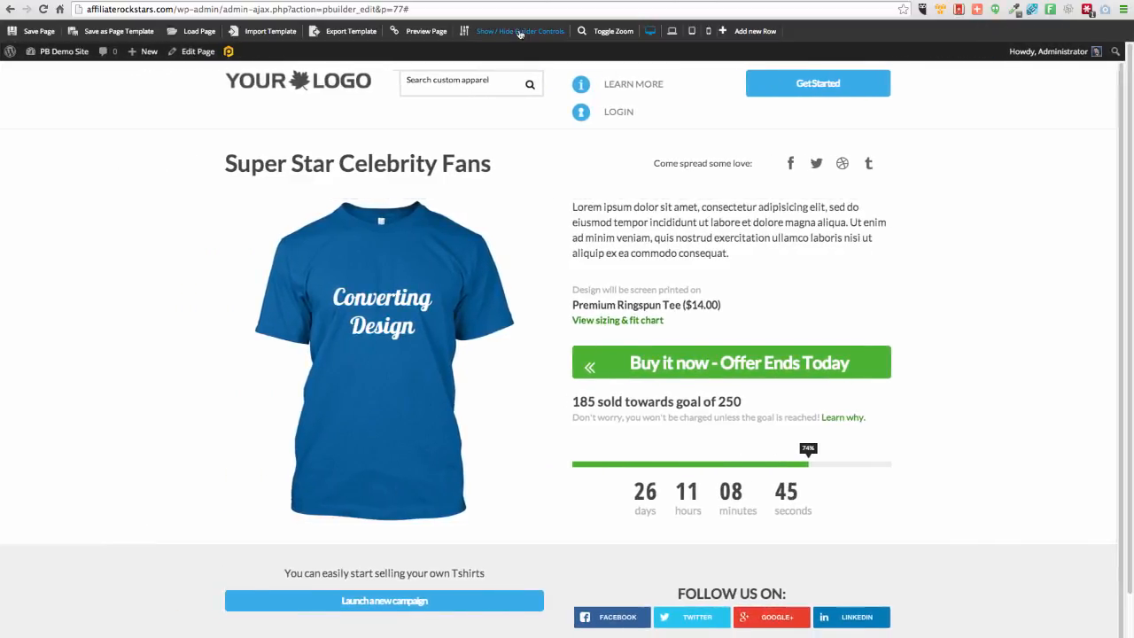
click(521, 33)
click(994, 36)
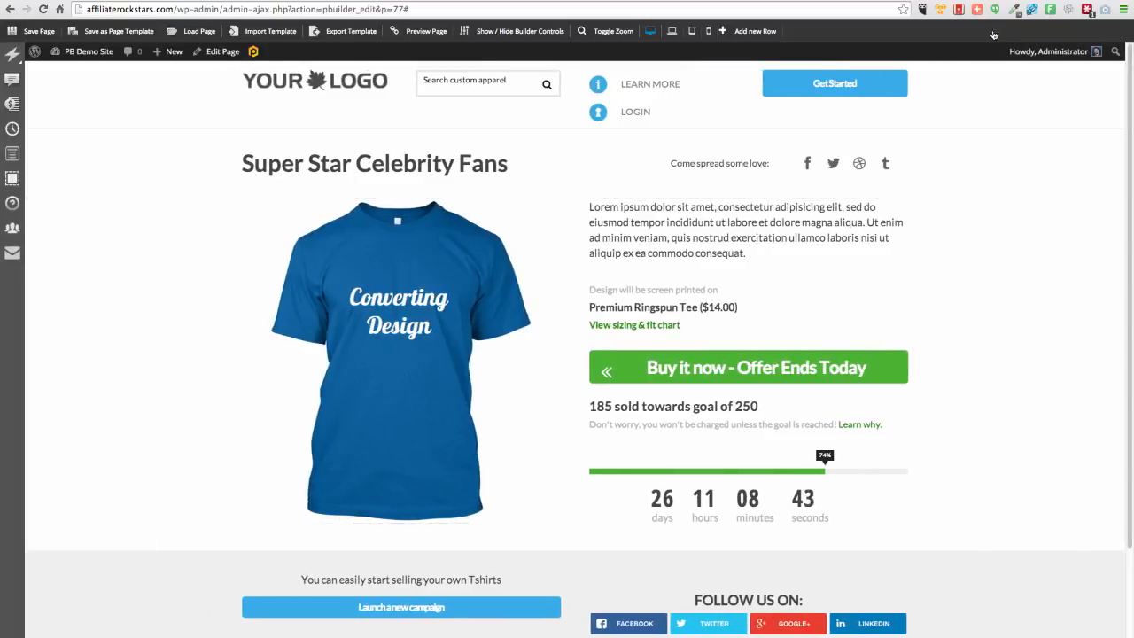
Check the page zoomed out, and view it at laptop size
click(612, 31)
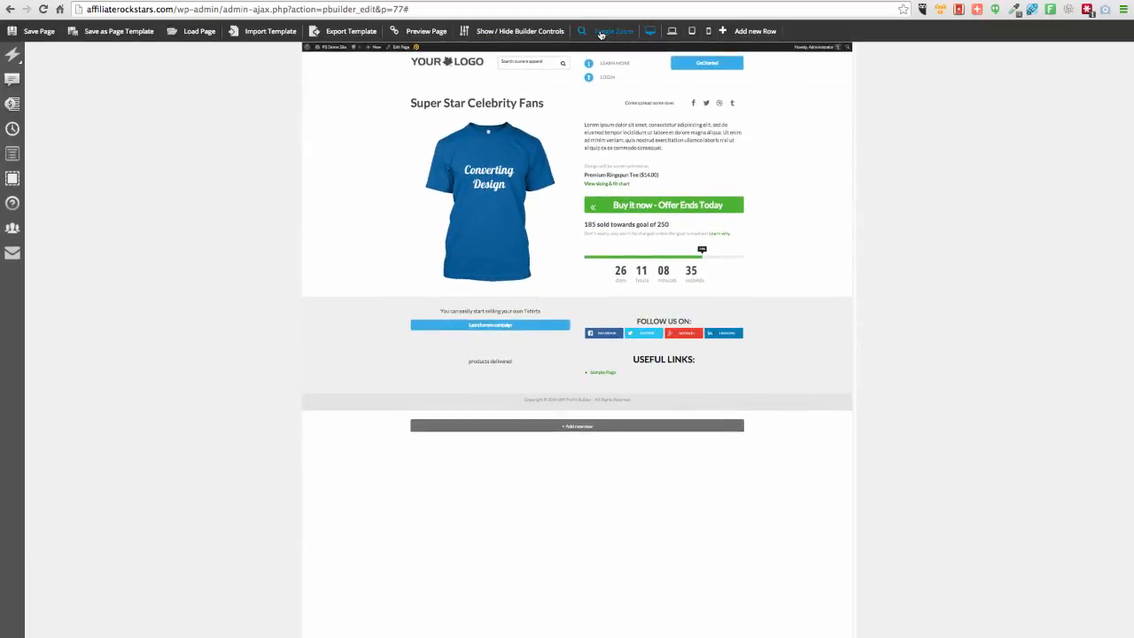
click(601, 32)
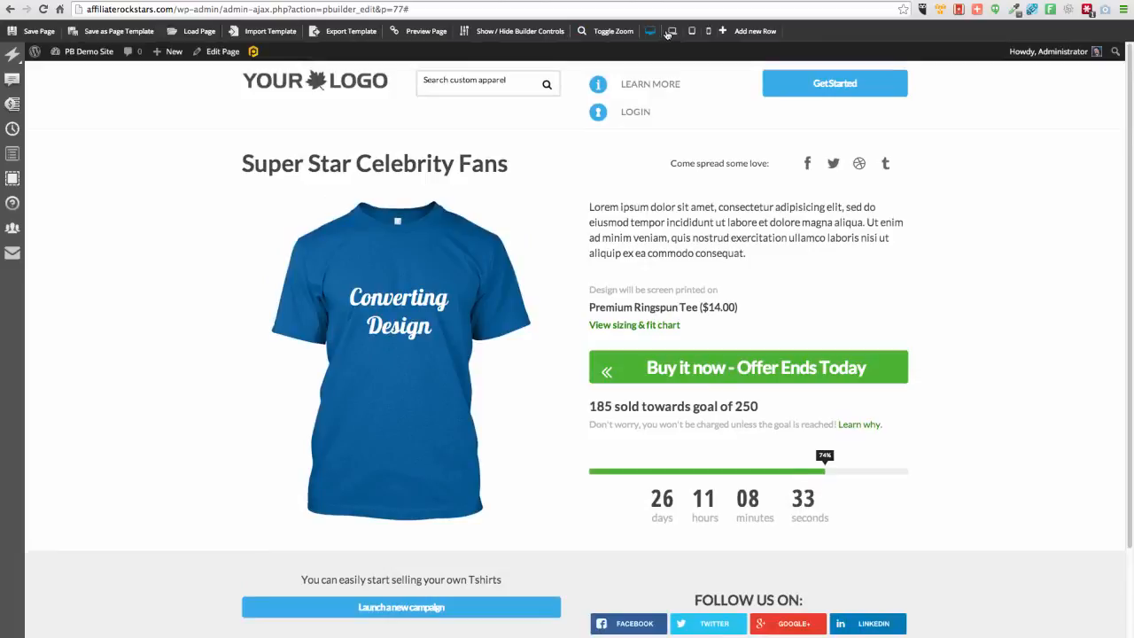
click(671, 31)
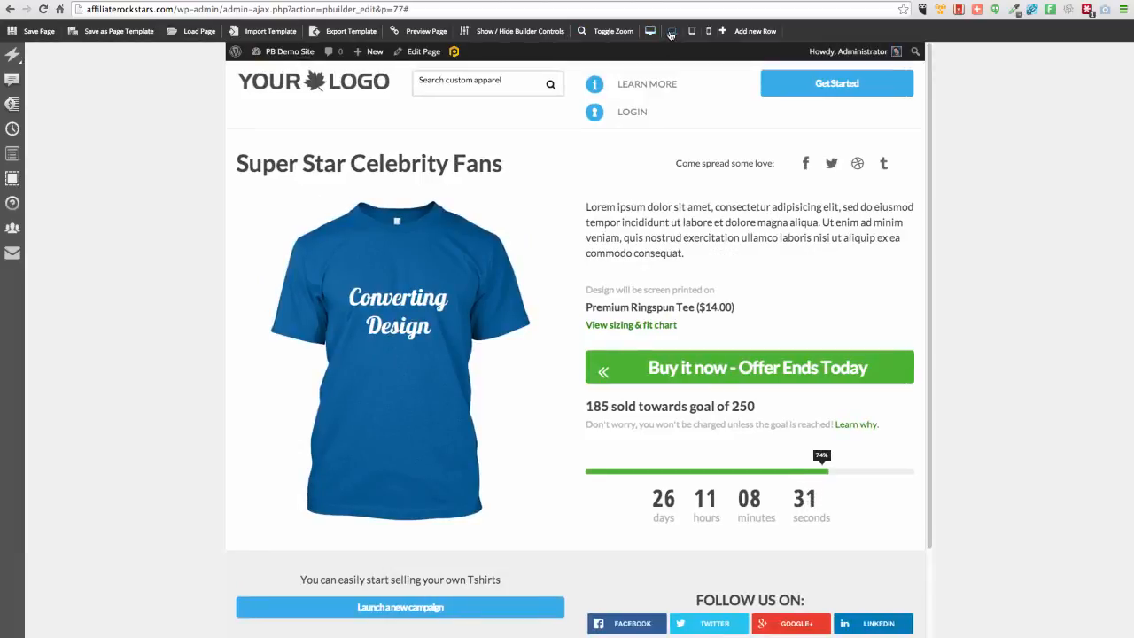
Examine the T-shirt sales page layout at tablet size from the logo down to the useful links
click(691, 32)
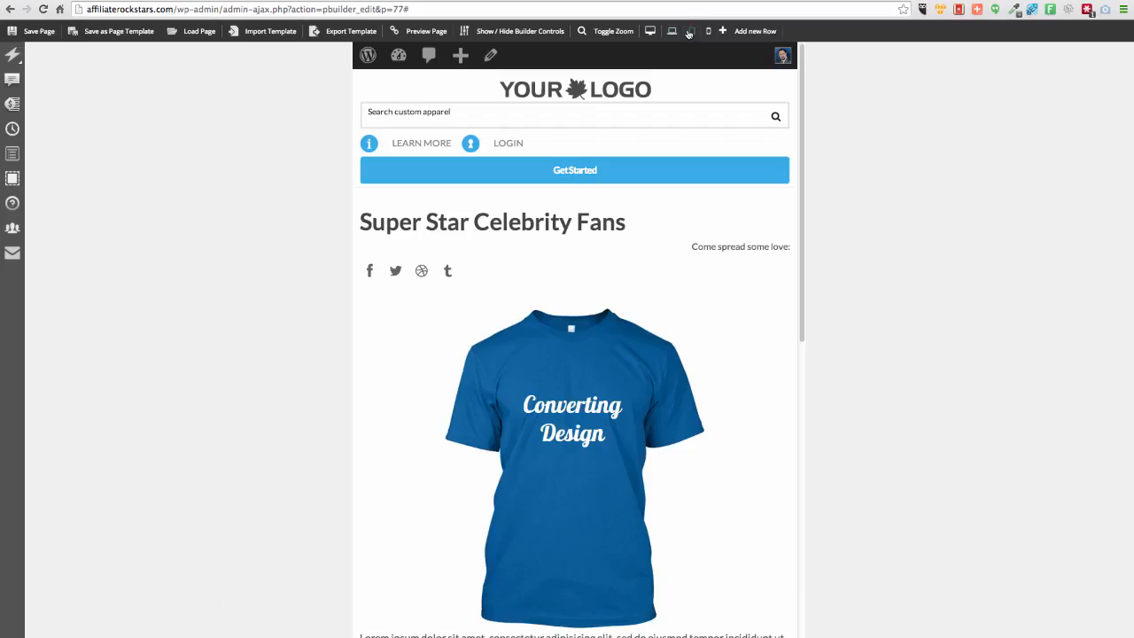
scroll(641, 270, down, 3)
scroll(642, 269, down, 6)
scroll(643, 271, up, 2)
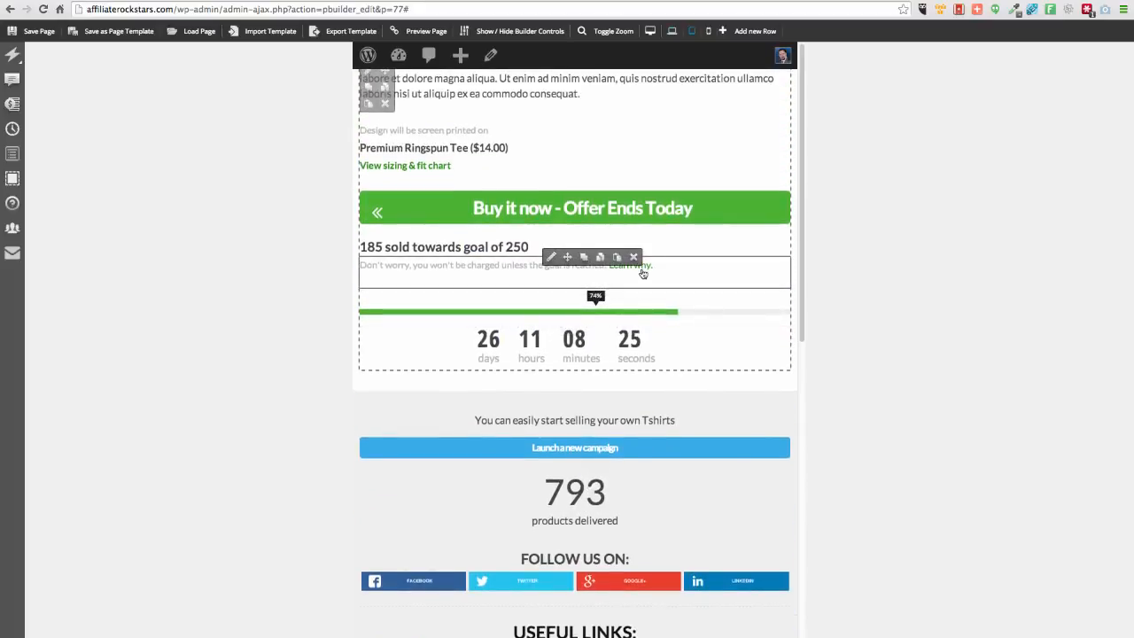
scroll(642, 273, up, 8)
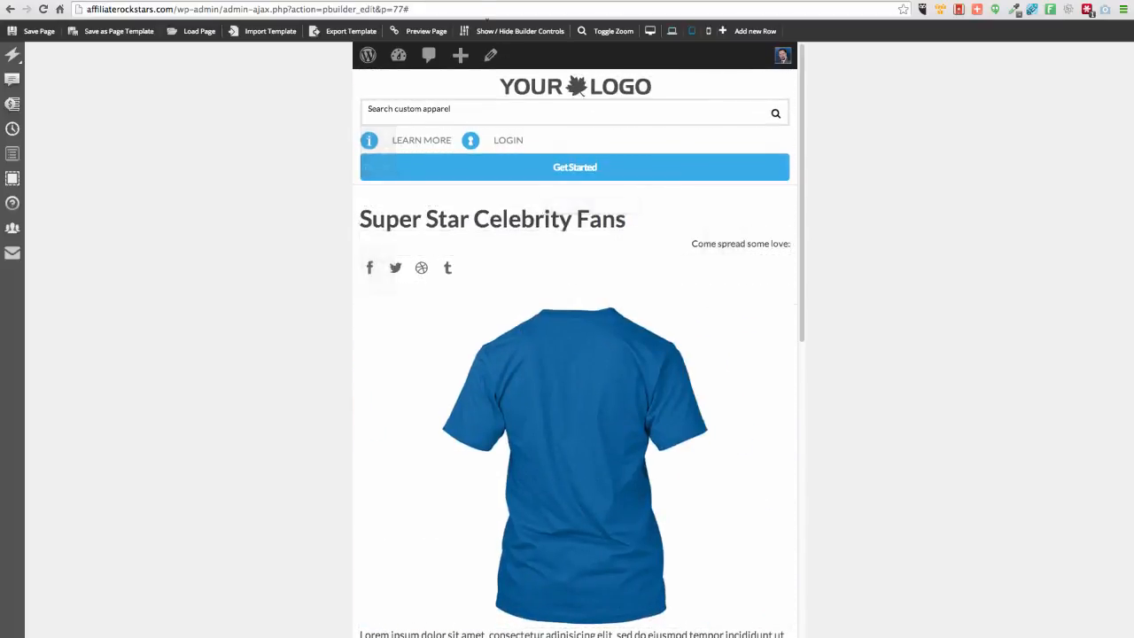
Review the tablet layout with the builder controls hidden and in the zoomed-out view
drag(484, 25, 485, 31)
click(485, 31)
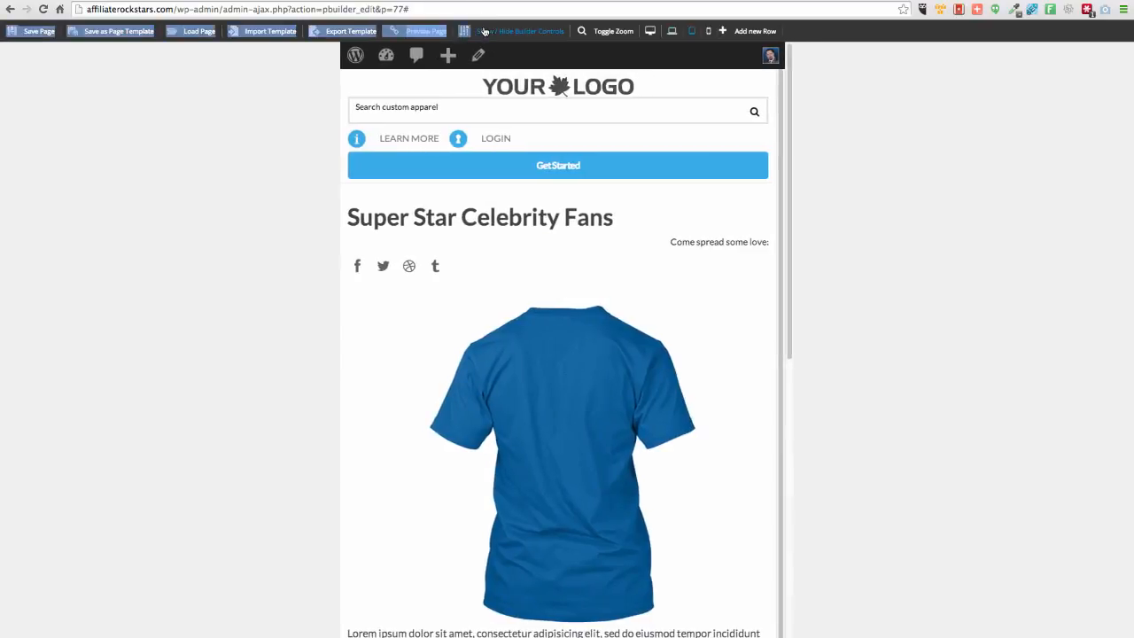
scroll(522, 247, down, 10)
scroll(522, 246, up, 10)
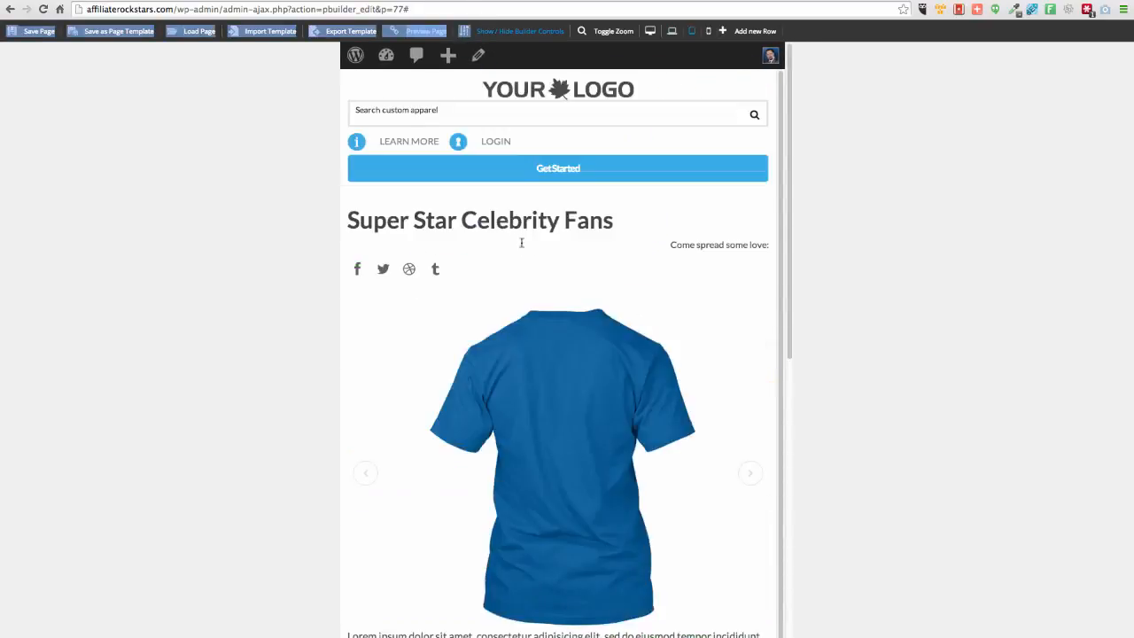
click(518, 31)
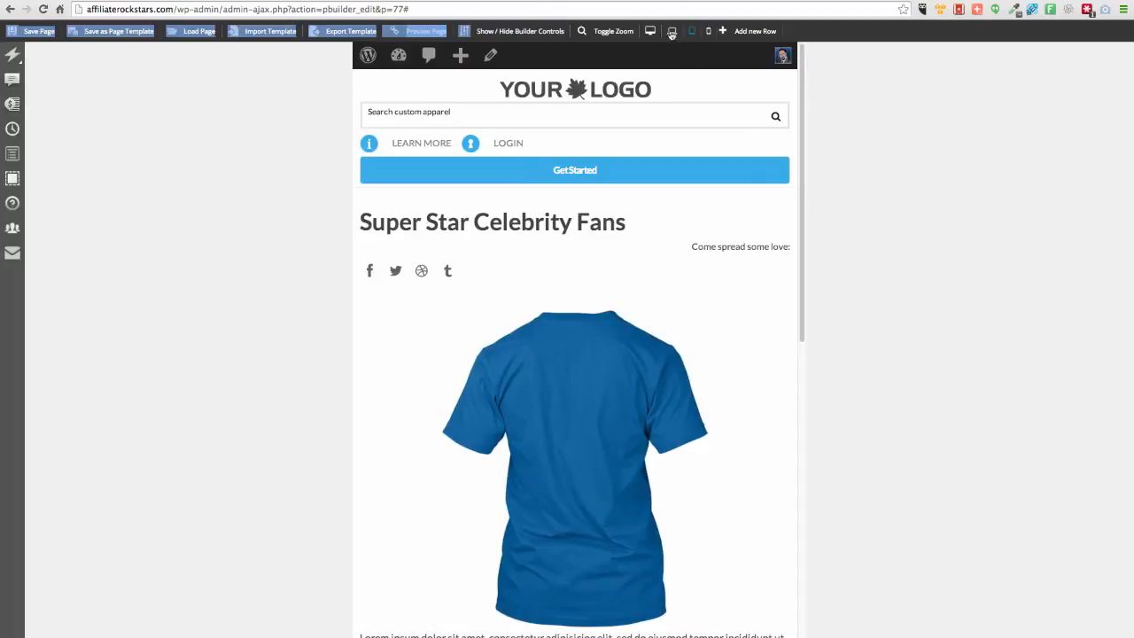
click(612, 32)
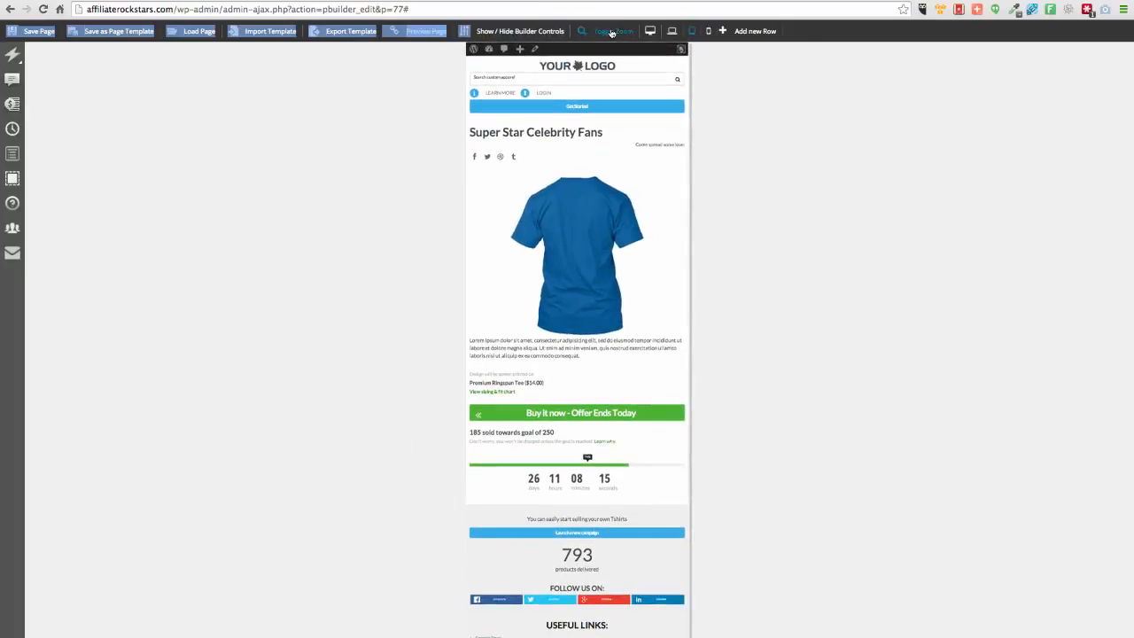
click(612, 32)
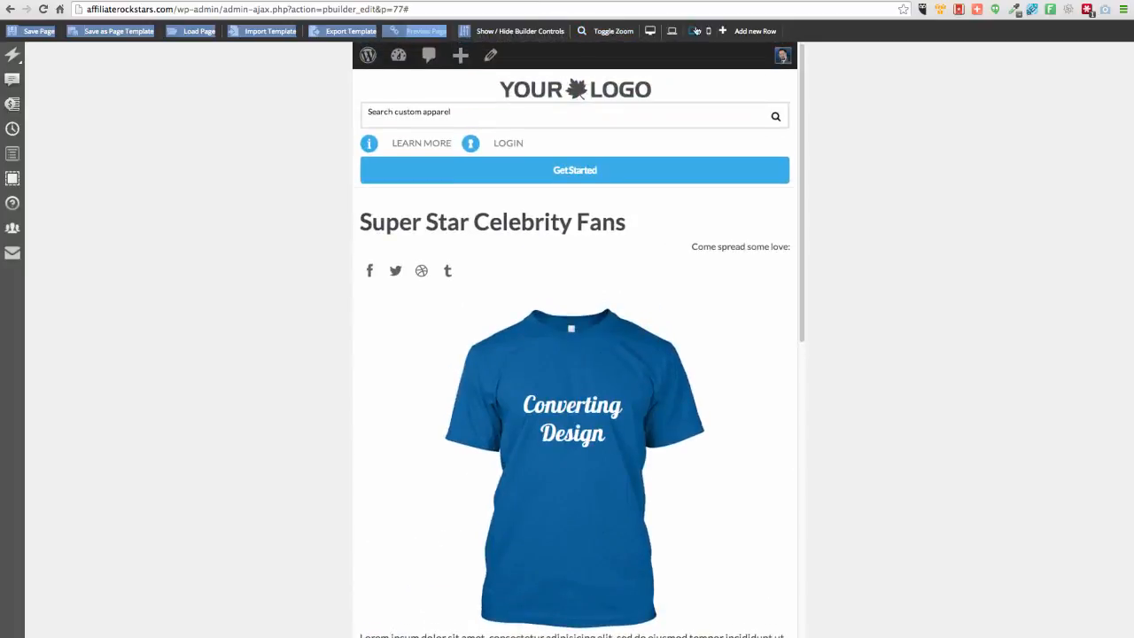
Examine the full page layout at phone size and return to the desktop view
click(705, 32)
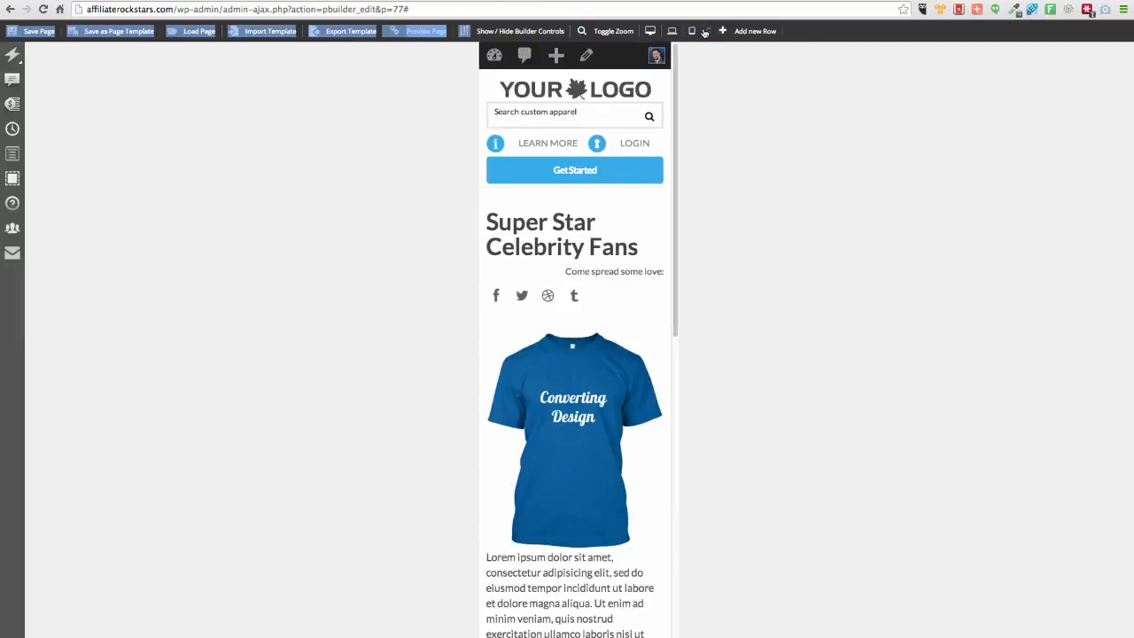
scroll(529, 273, down, 2)
scroll(529, 273, down, 15)
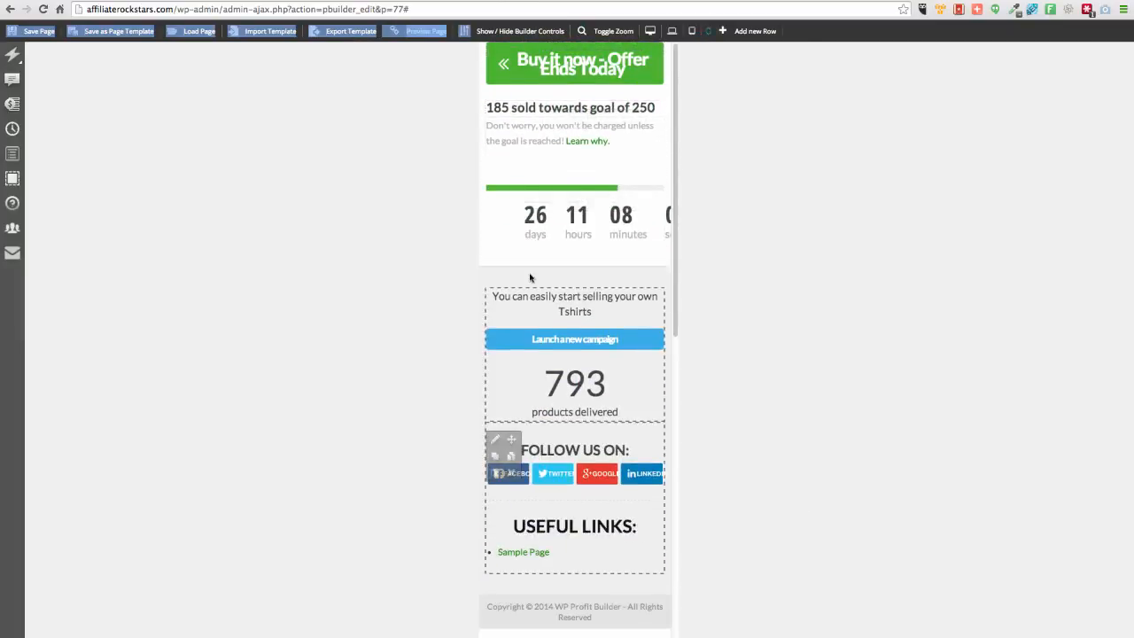
scroll(501, 448, up, 15)
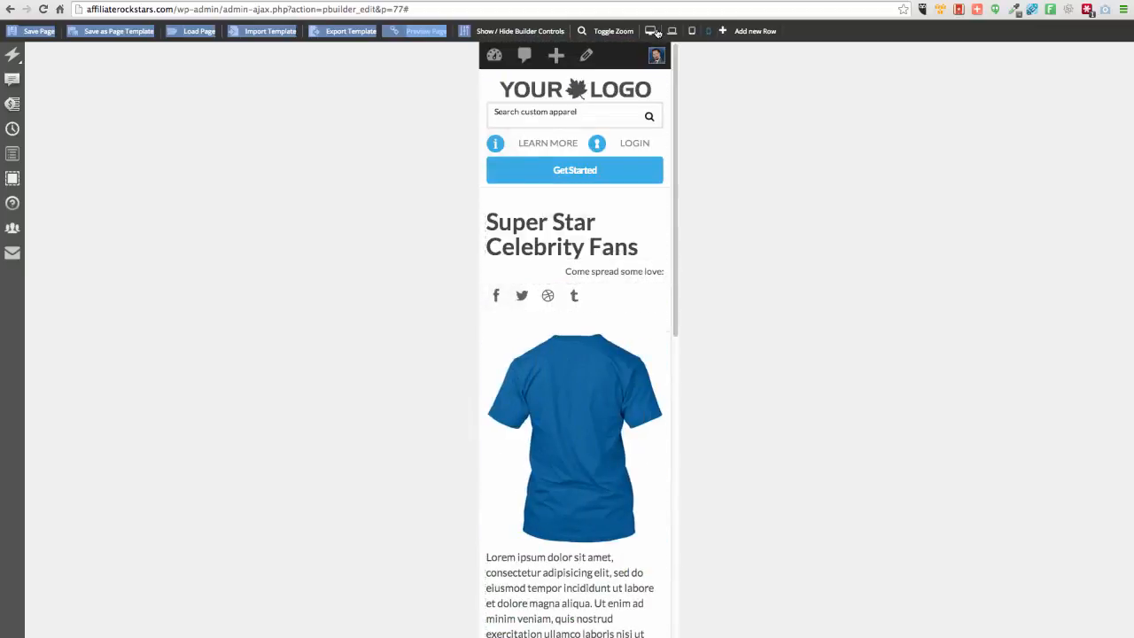
click(653, 32)
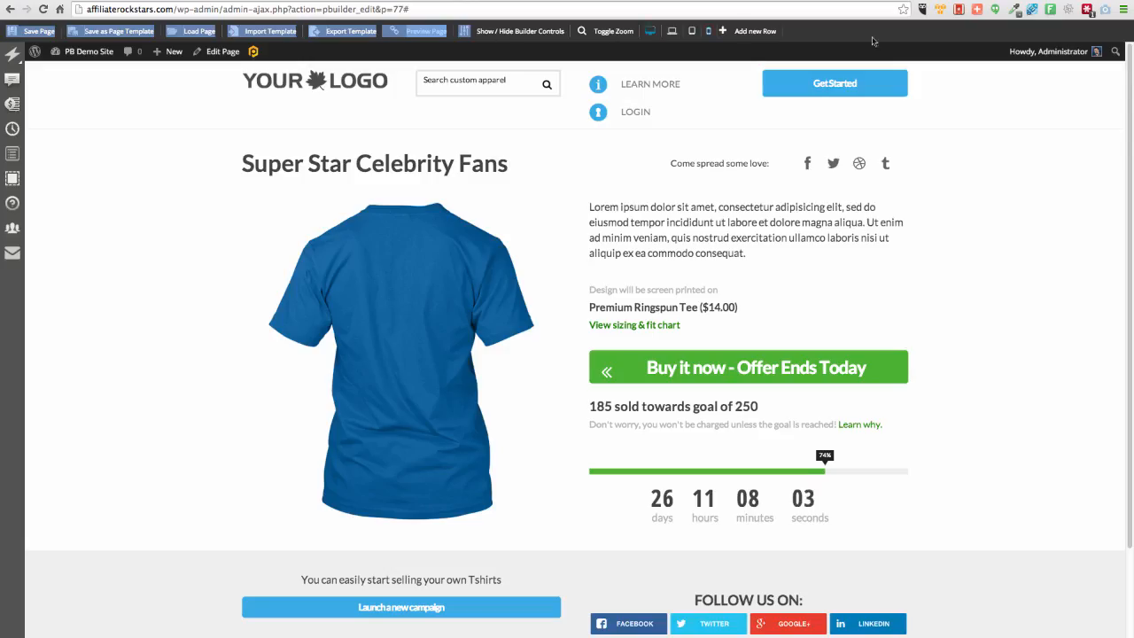
Open the settings of the "Super Star Celebrity Fans" headline and of the social icons beside it
click(826, 36)
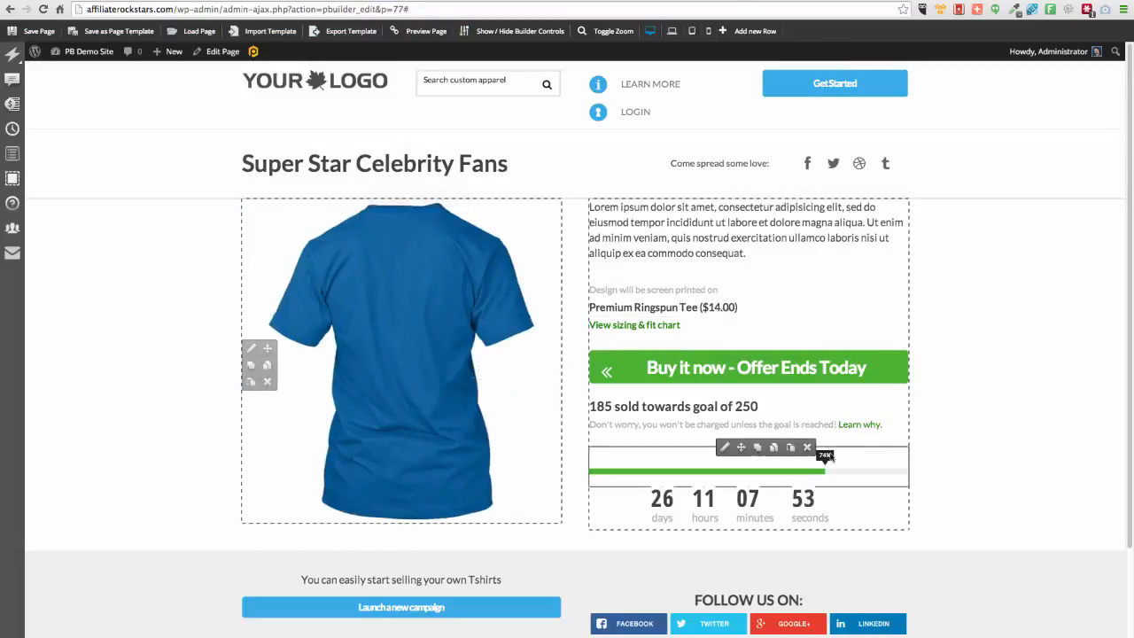
scroll(996, 495, down, 2)
scroll(996, 495, down, 3)
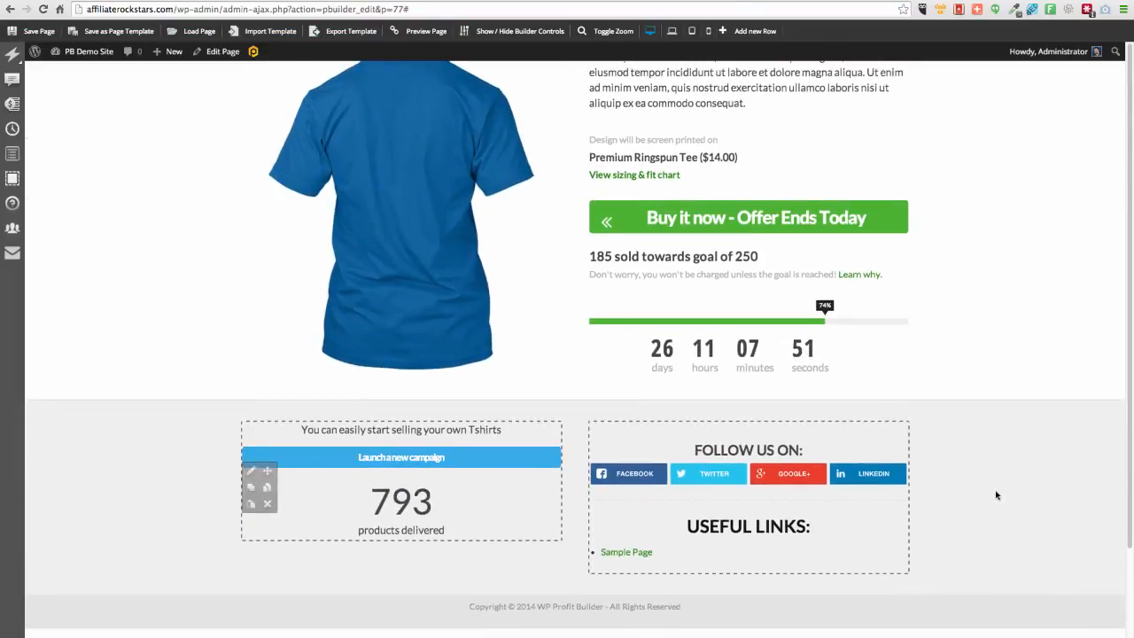
scroll(1049, 390, up, 4)
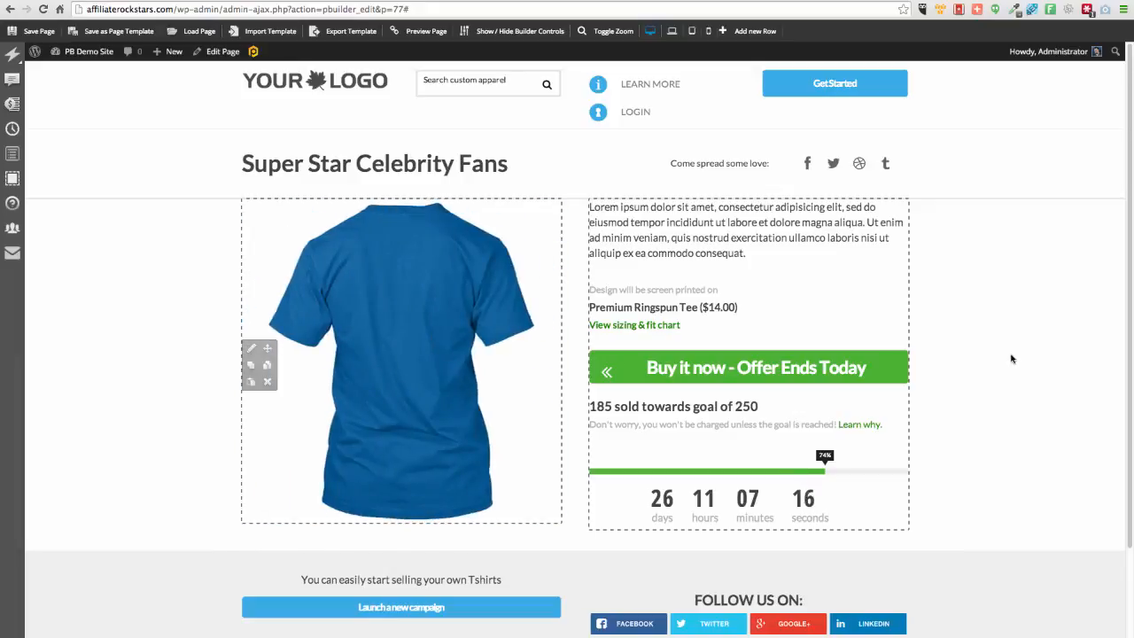
click(410, 154)
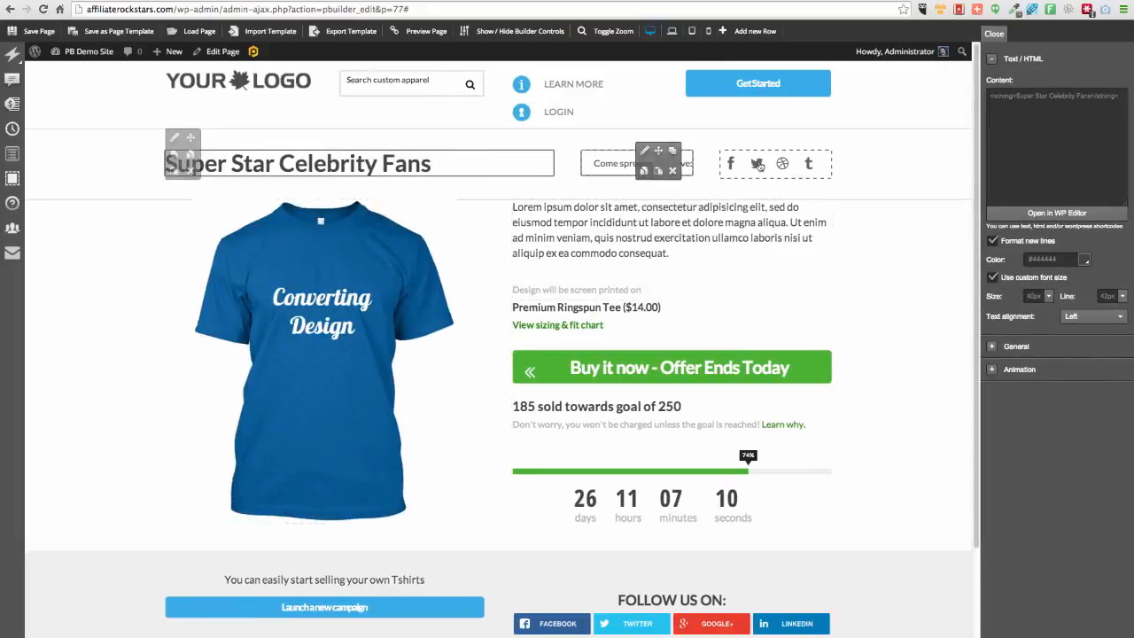
click(781, 150)
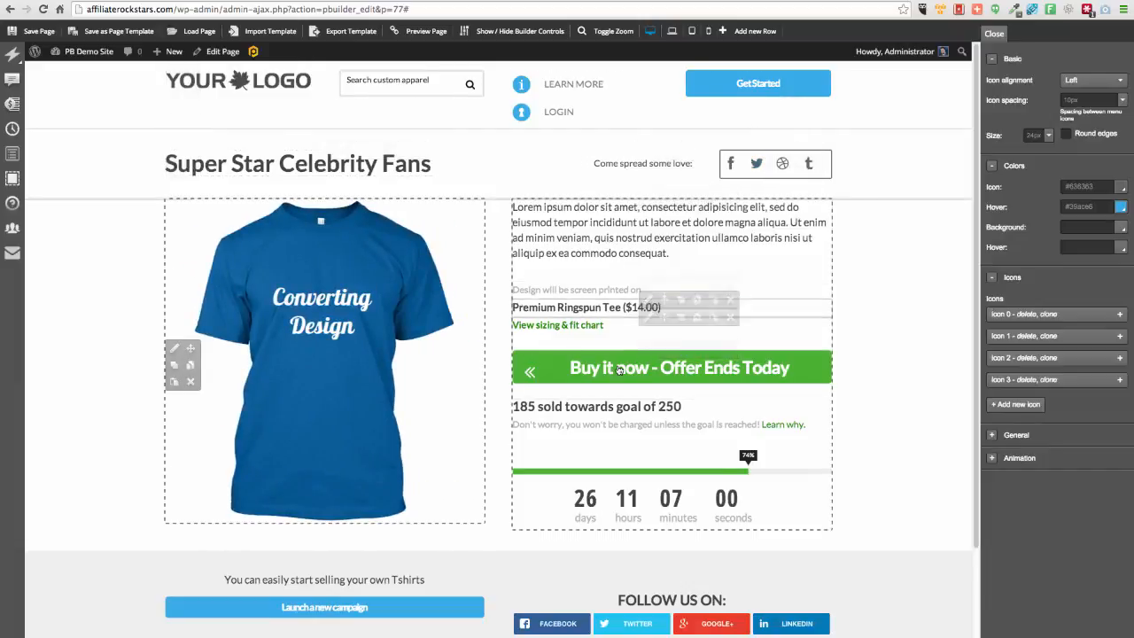
Open the settings of the "Buy it now - Offer Ends Today" button and review its text, size, background, link and credit card options
click(648, 349)
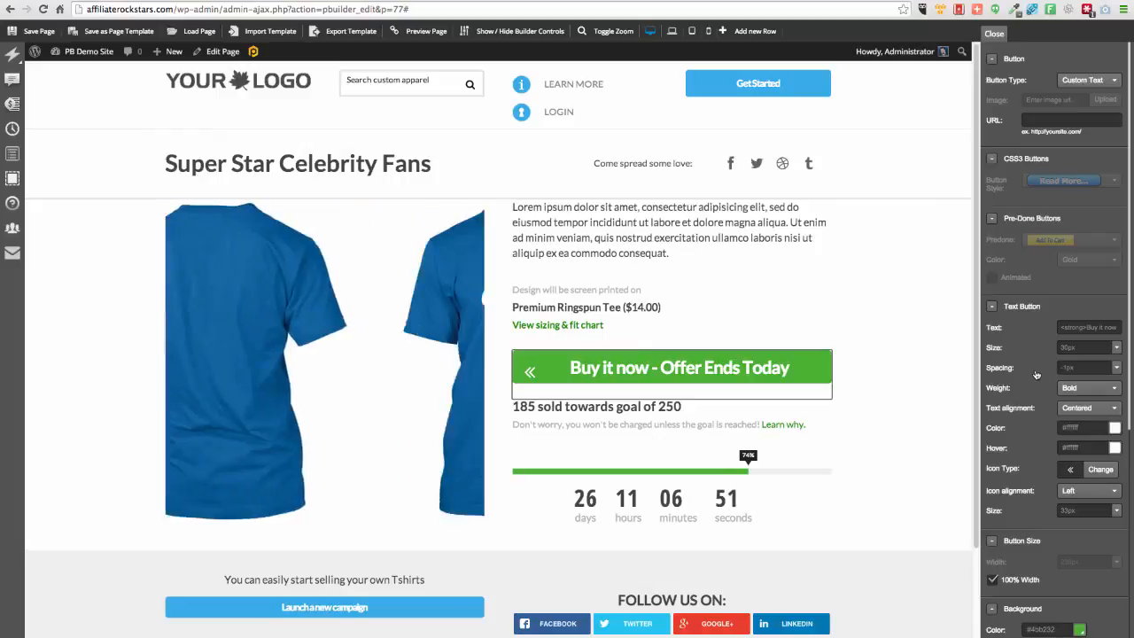
scroll(1037, 375, down, 3)
scroll(1037, 375, down, 5)
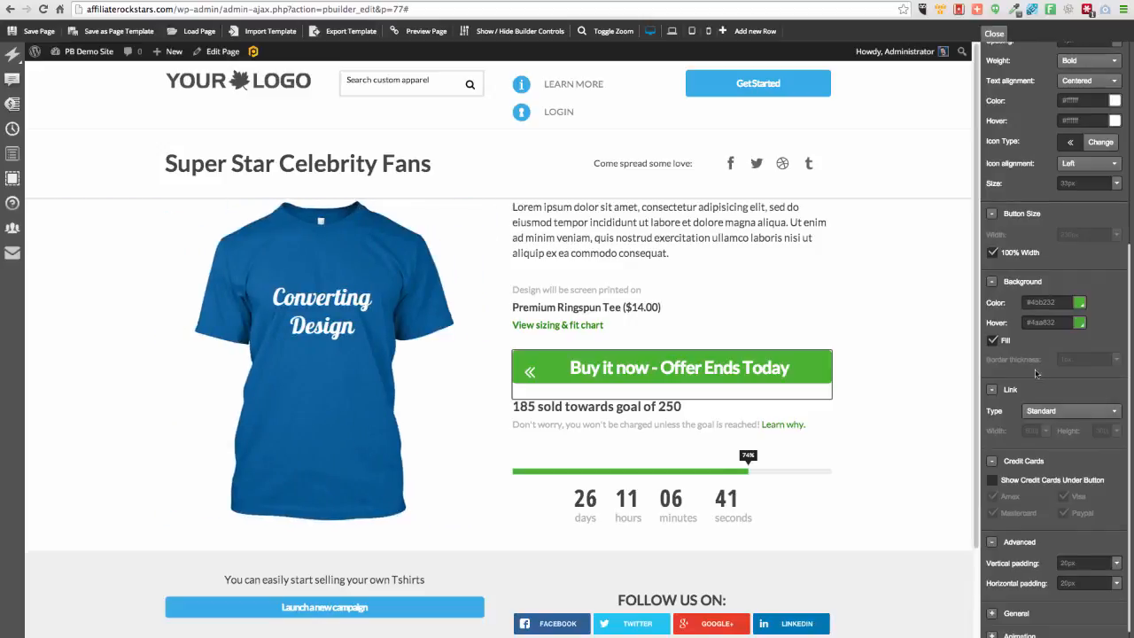
scroll(502, 364, down, 4)
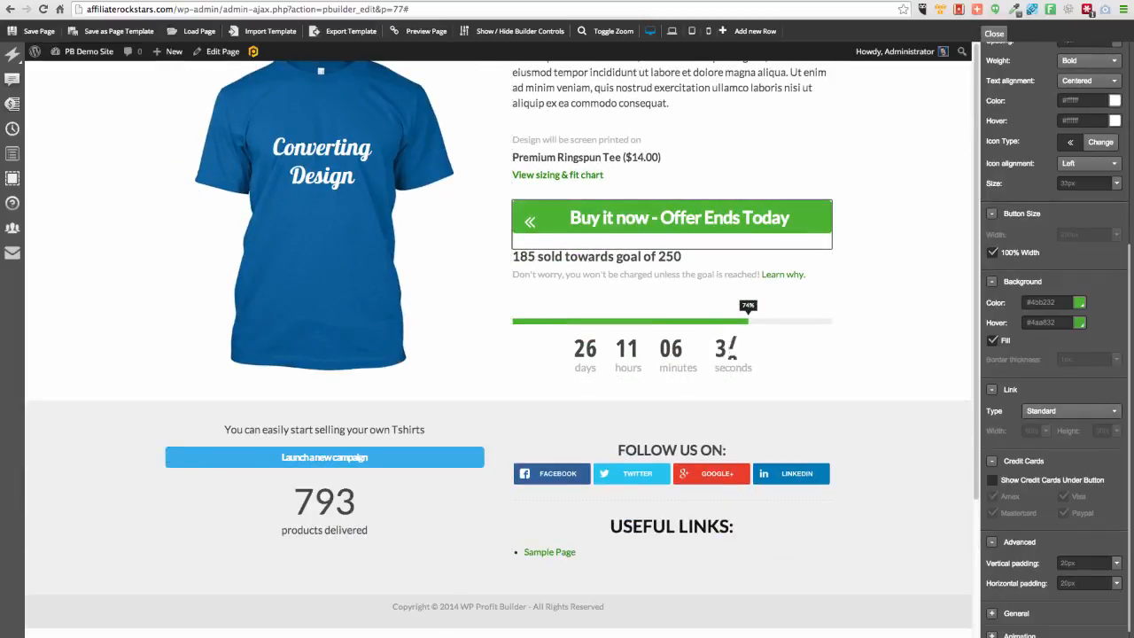
scroll(436, 577, up, 4)
Add a one-column row at the end of the page and move it directly below the "Super Star Celebrity Fans" headline
scroll(435, 577, down, 6)
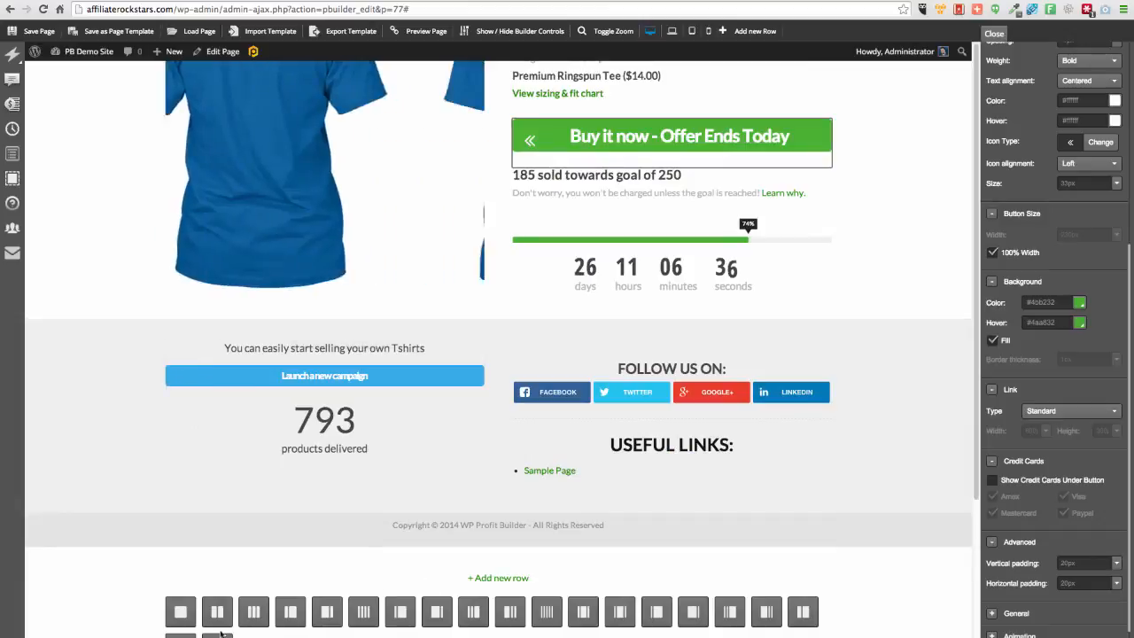
click(180, 611)
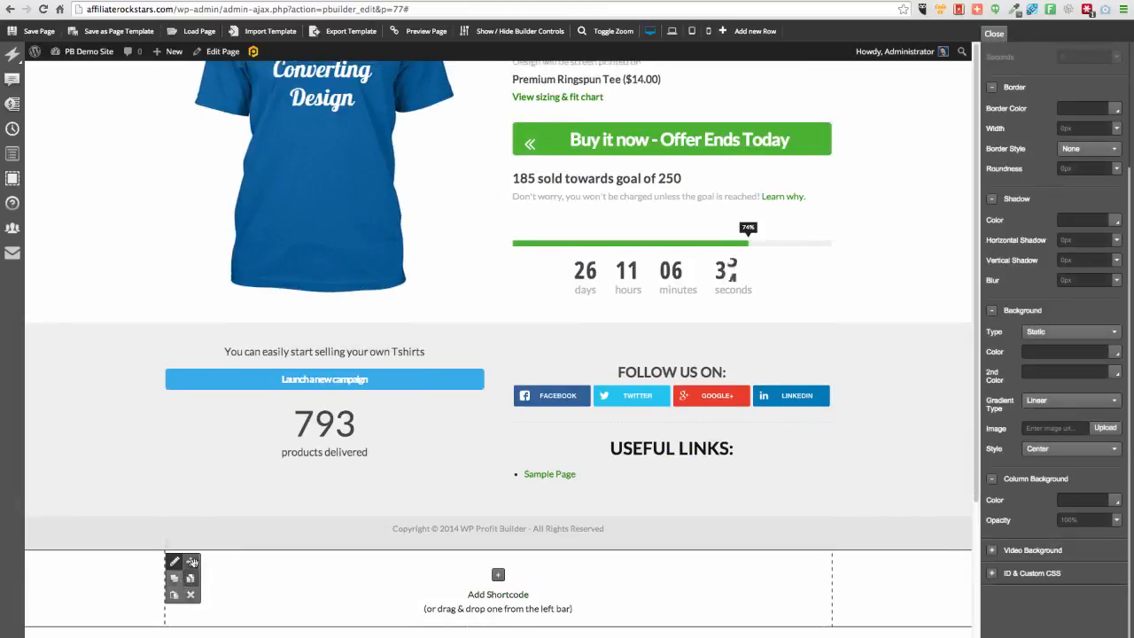
scroll(208, 552, up, 5)
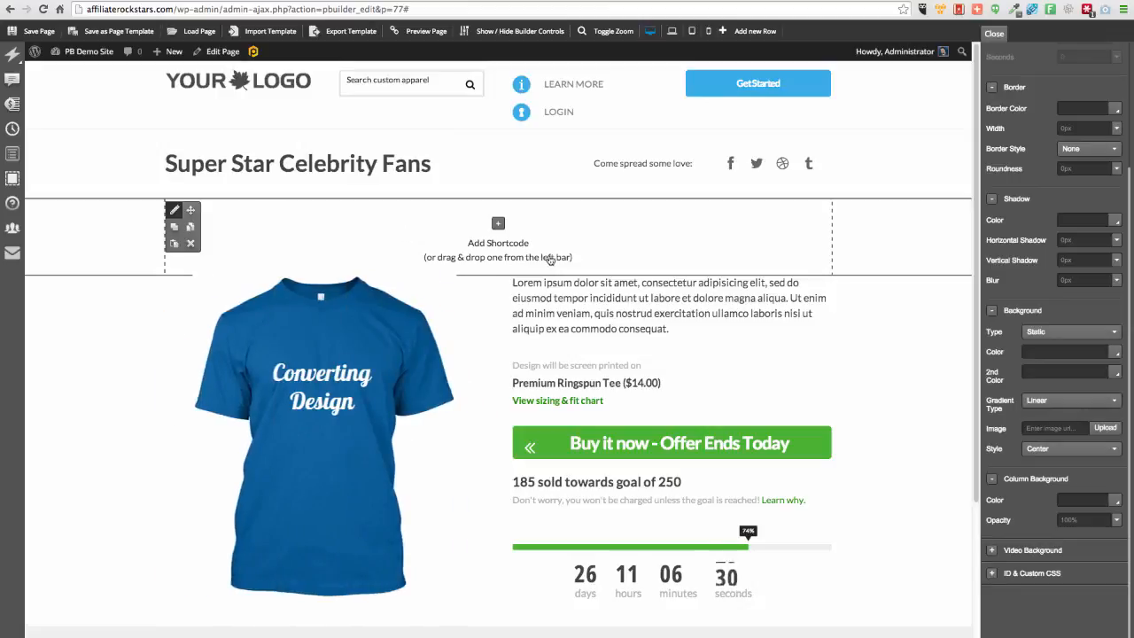
Insert a Video shortcode from the Content group into the empty one-column row and check it above the T-shirt section
click(497, 223)
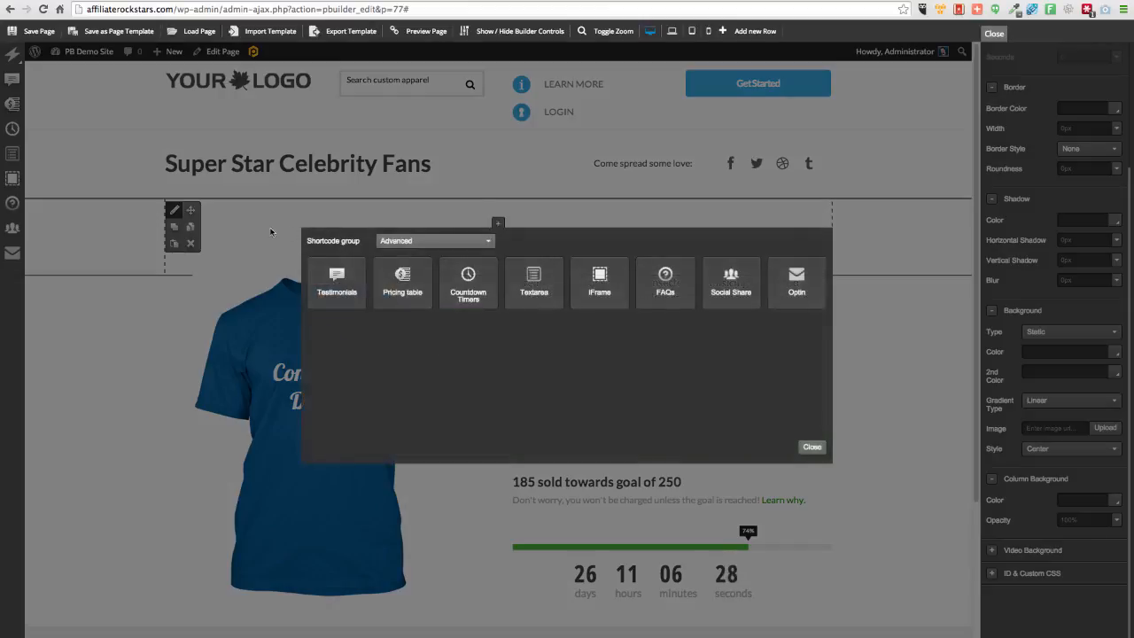
click(427, 241)
click(395, 293)
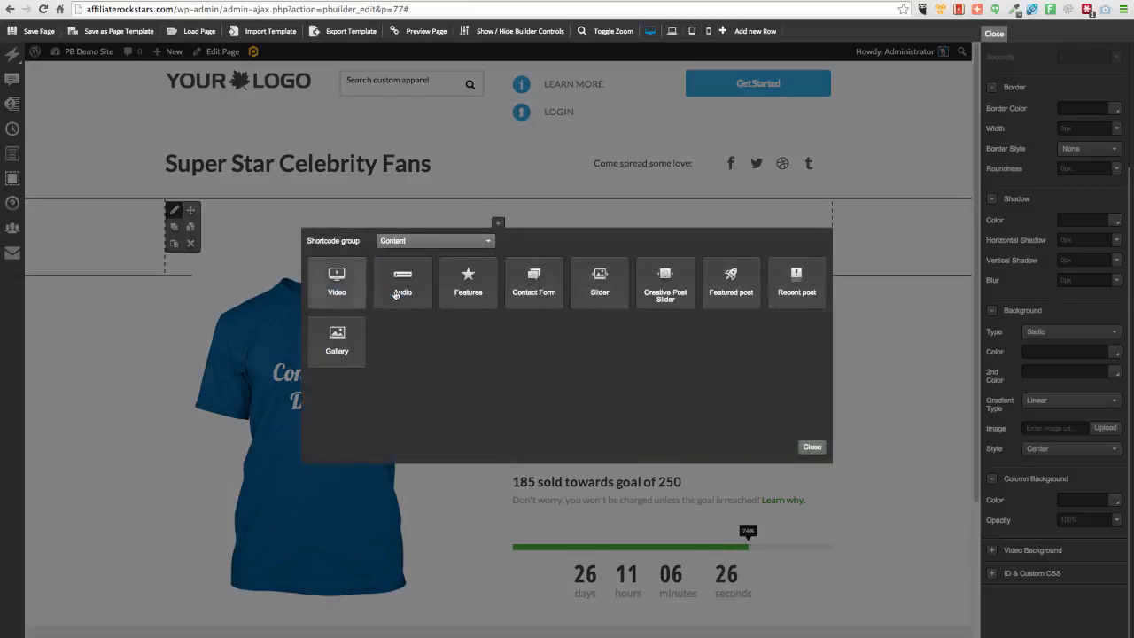
click(337, 347)
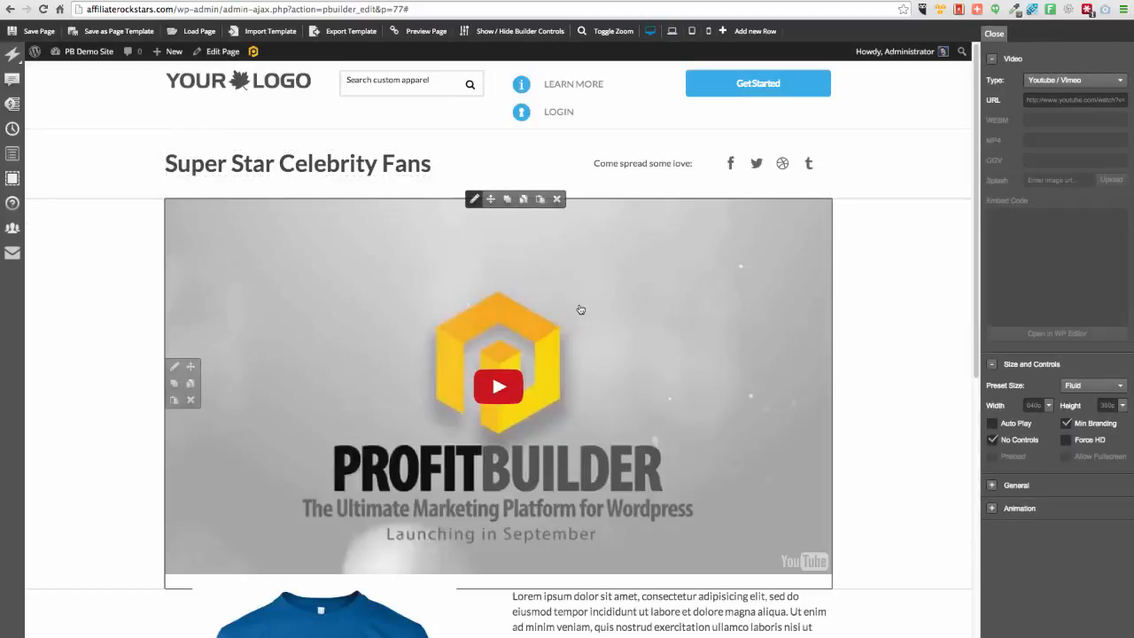
scroll(607, 323, down, 5)
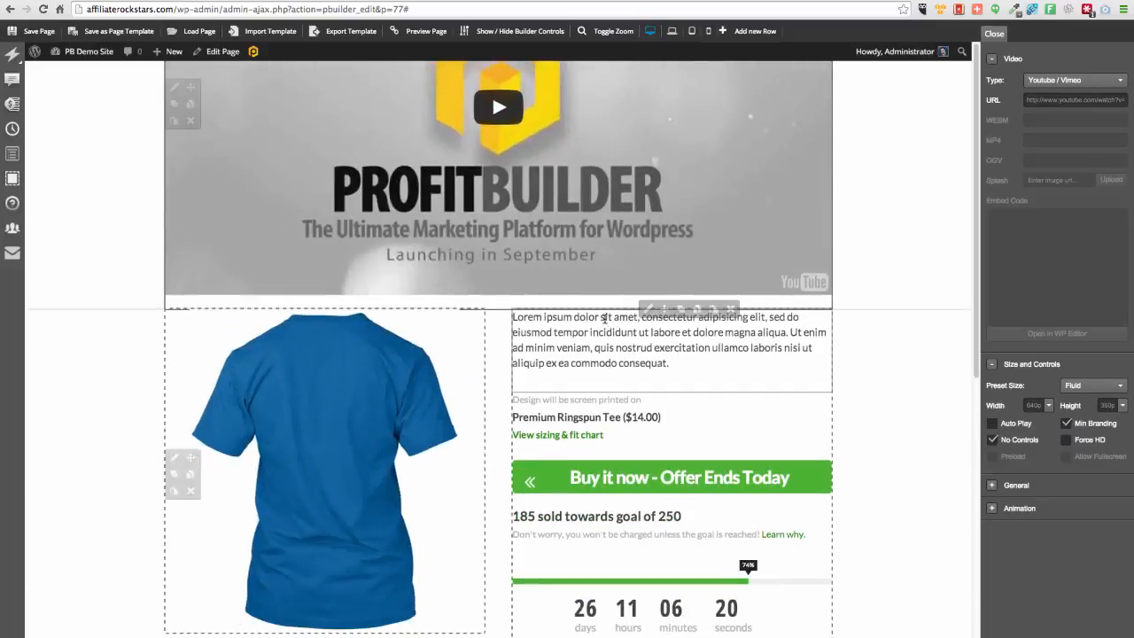
scroll(606, 324, up, 3)
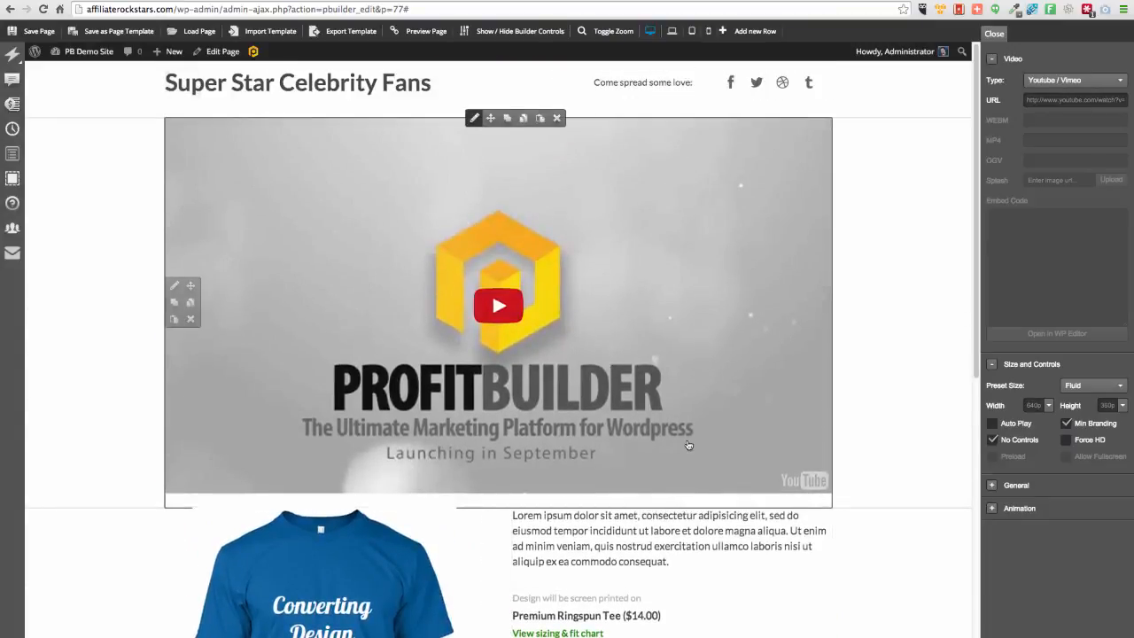
Delete the video element and the empty one-column row above the T-shirt section
click(556, 118)
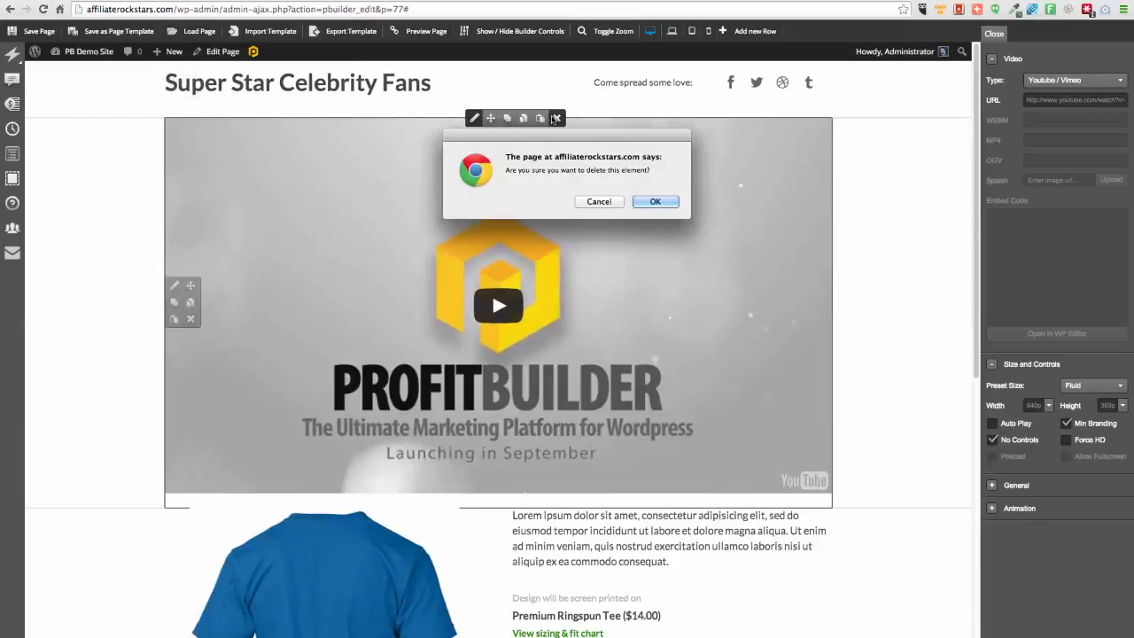
click(657, 203)
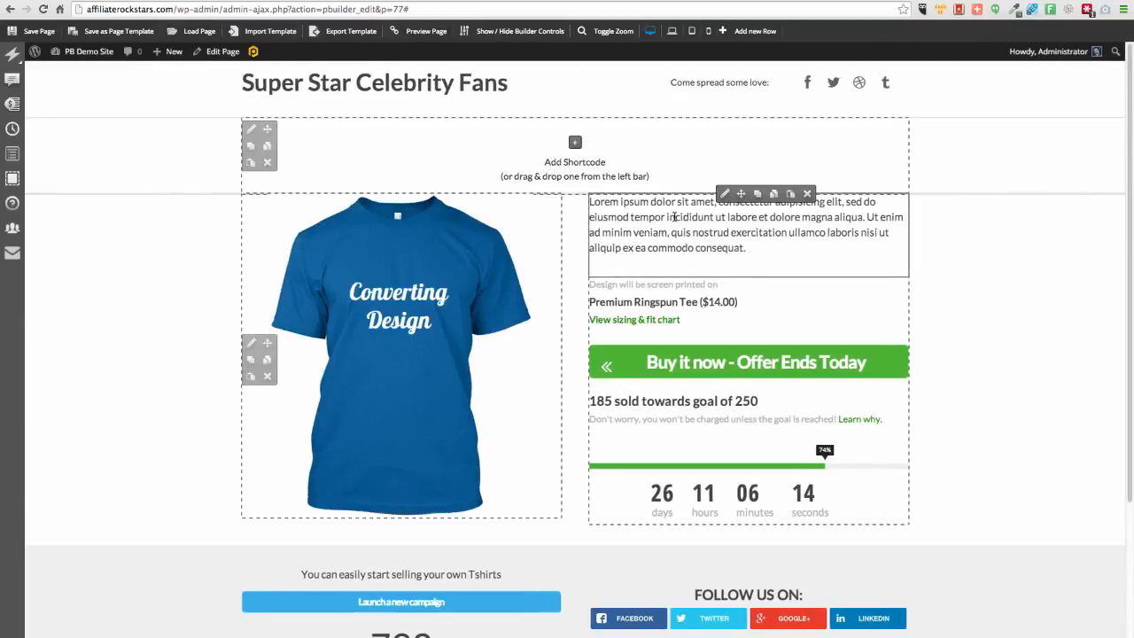
click(267, 162)
click(655, 202)
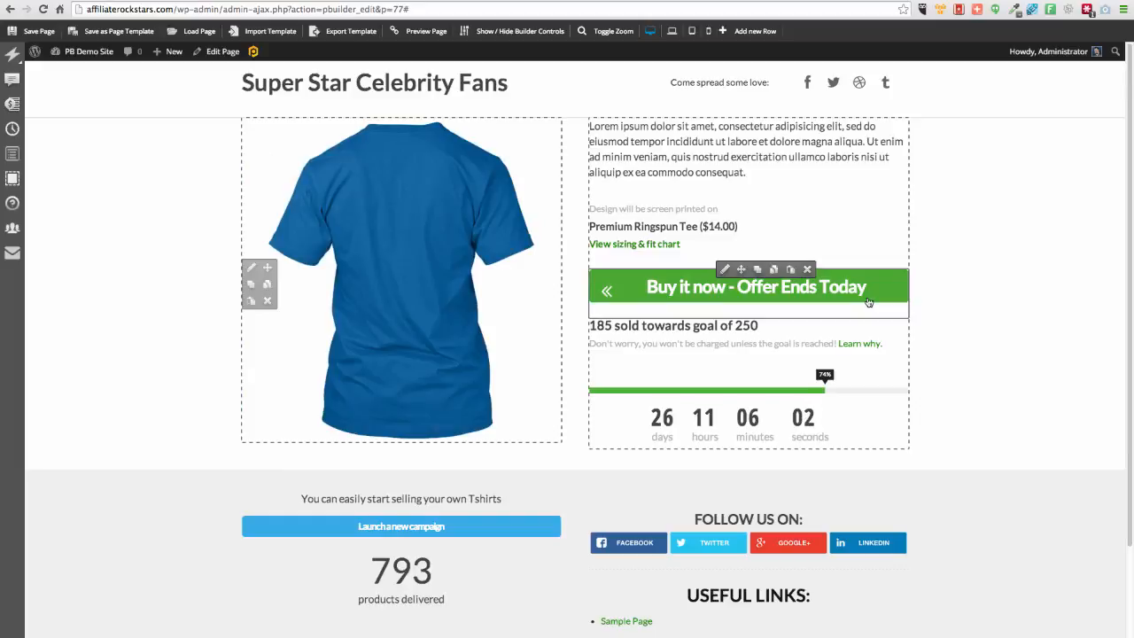
Save the page and open its preview in a new browser tab
click(48, 33)
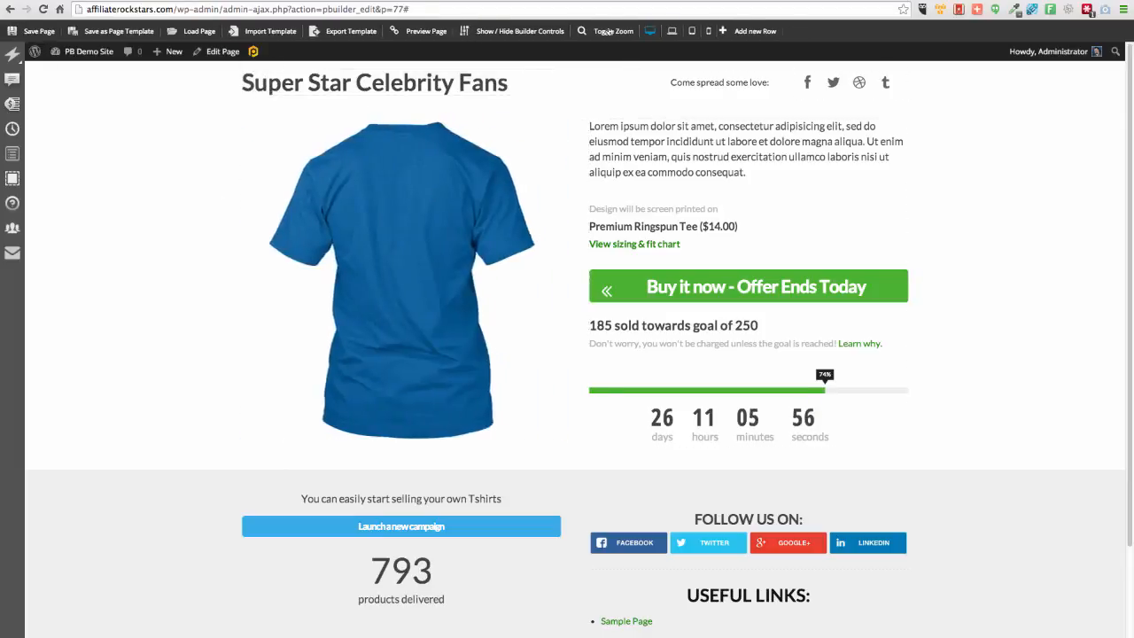
right_click(424, 34)
click(450, 34)
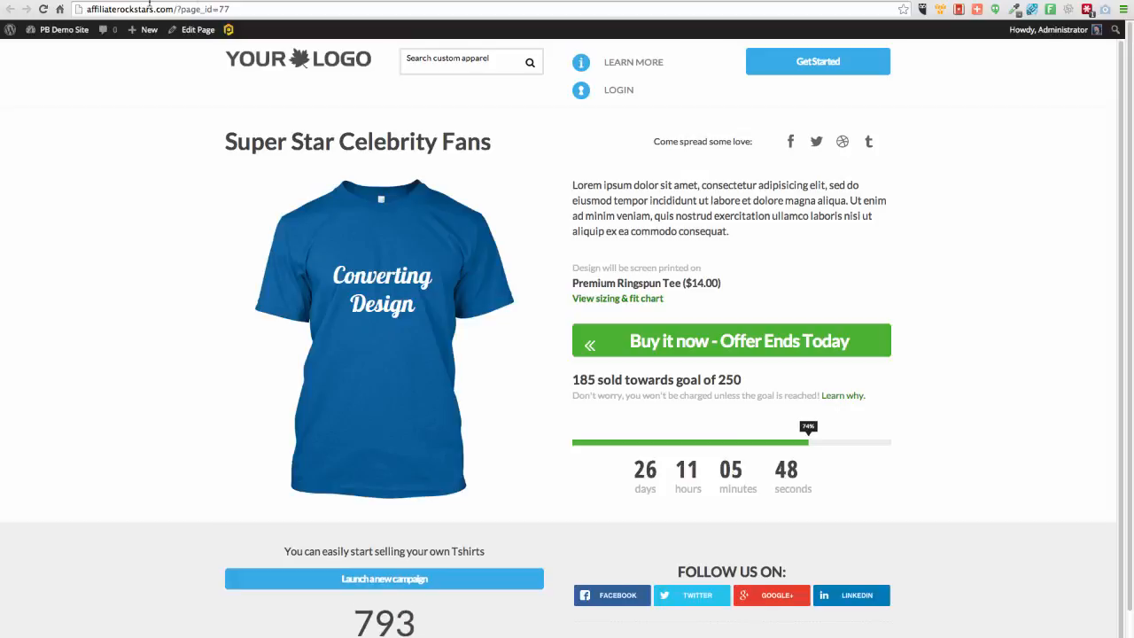
Open the PB Demo Site home page in a separate tab and review the previewed T-shirt sales page against it
right_click(57, 27)
click(80, 34)
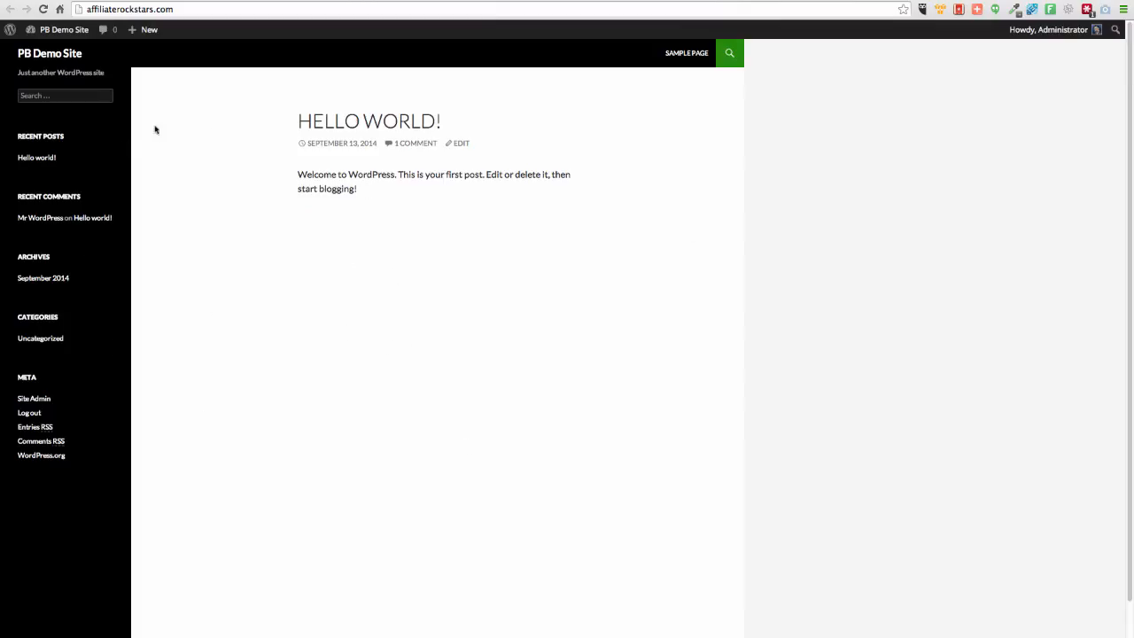
click(219, 0)
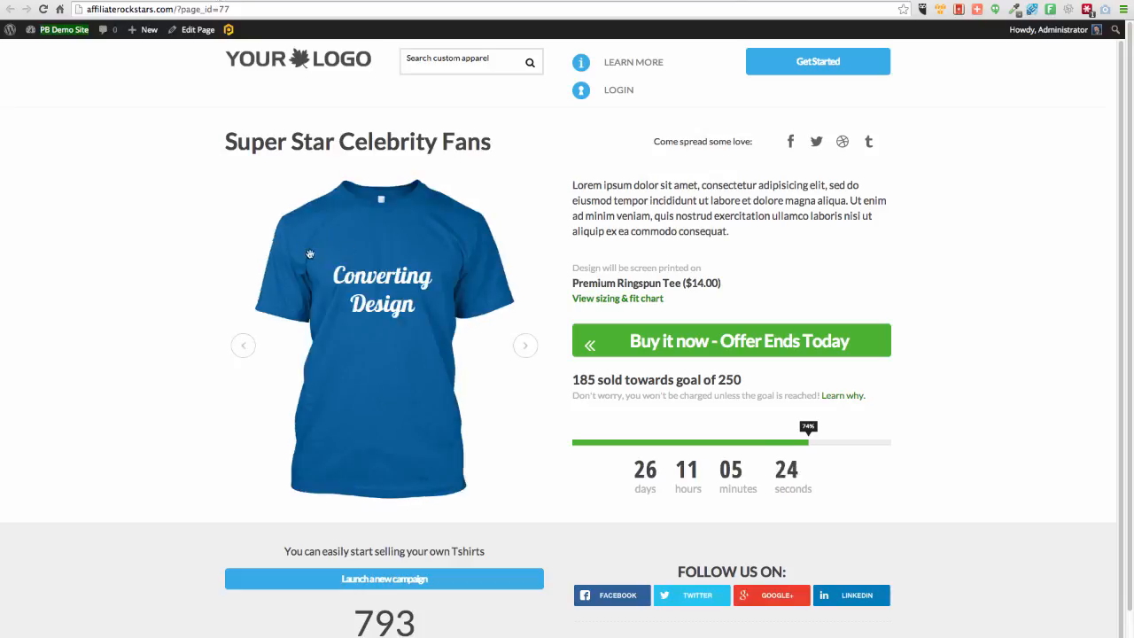
scroll(198, 330, down, 1)
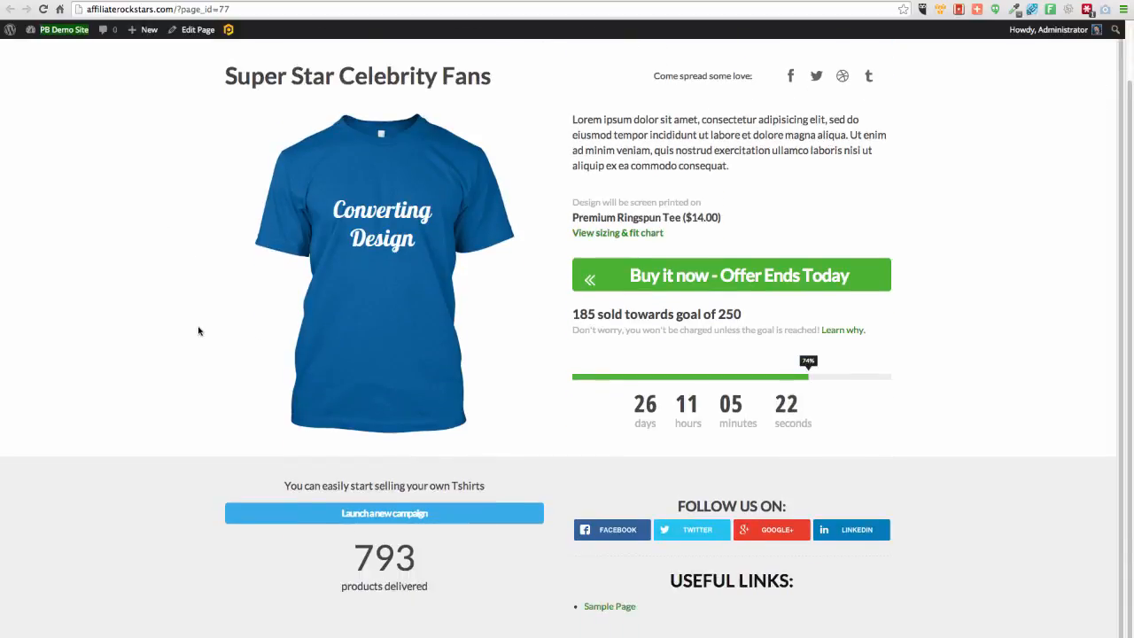
scroll(198, 331, up, 1)
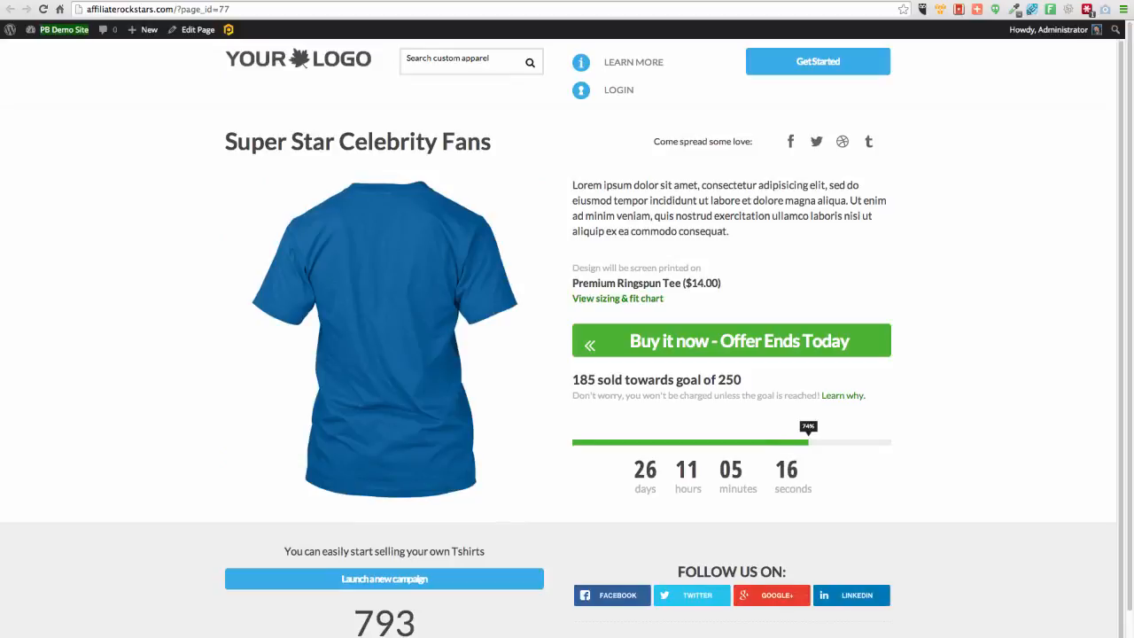
Compare the site's home page with the sales page preview once more and return to the page builder
key(super+w)
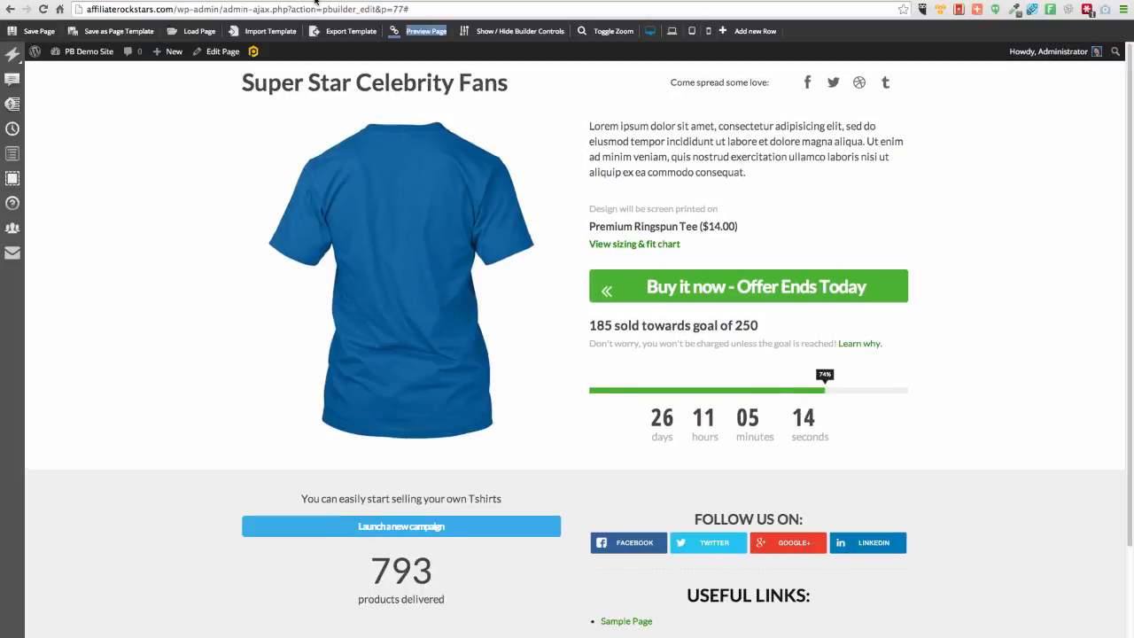
click(320, 1)
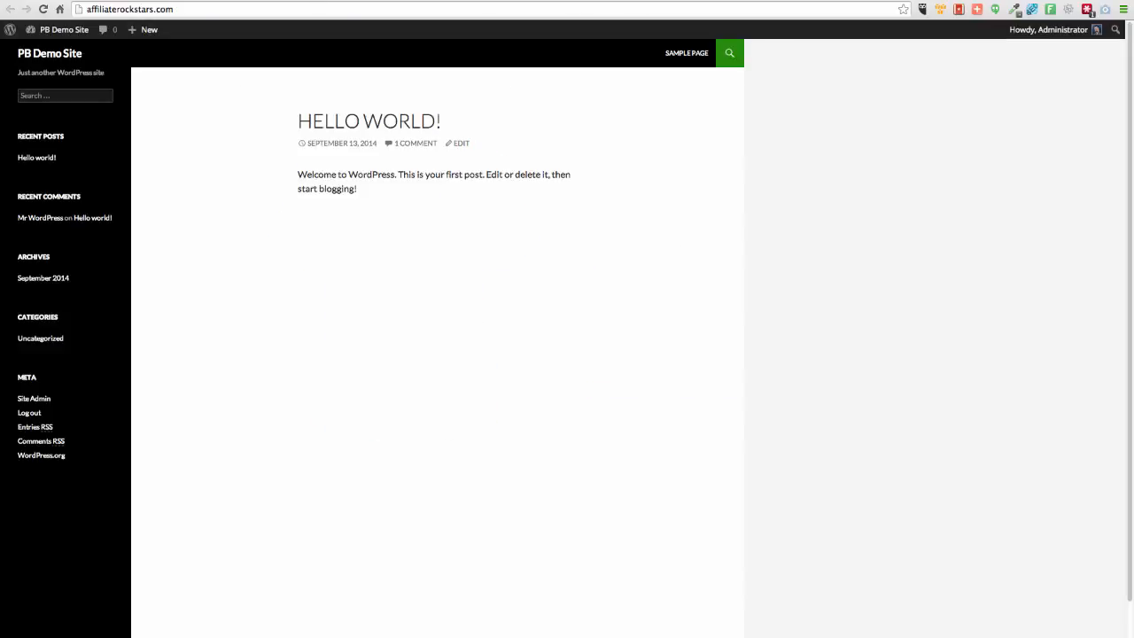
key(ctrl+shift+Tab)
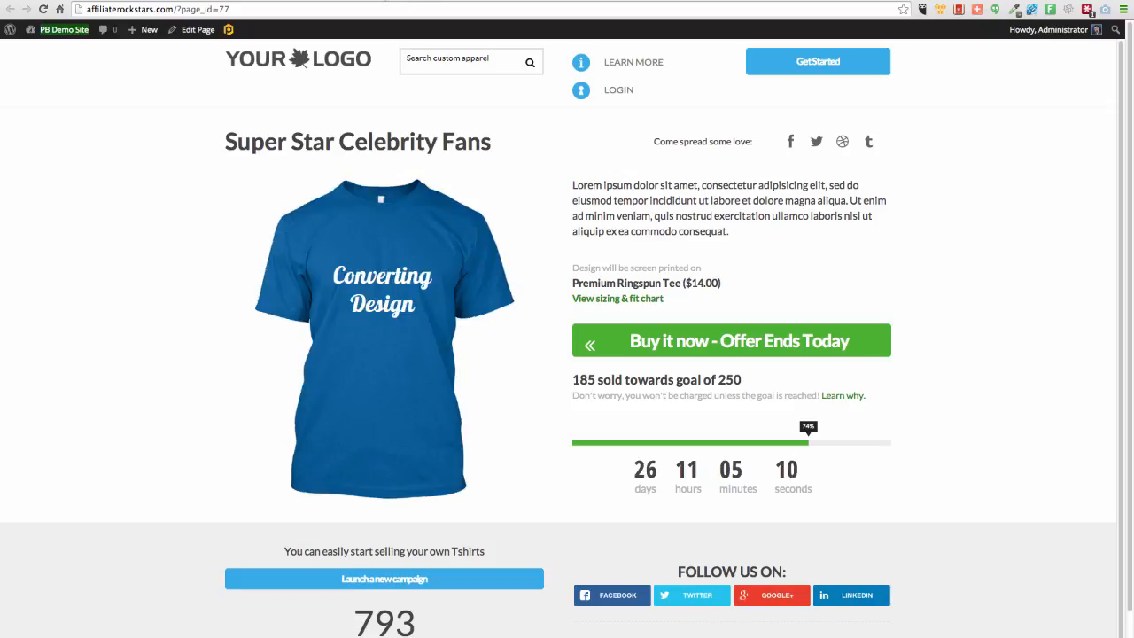
key(ctrl+shift+Tab)
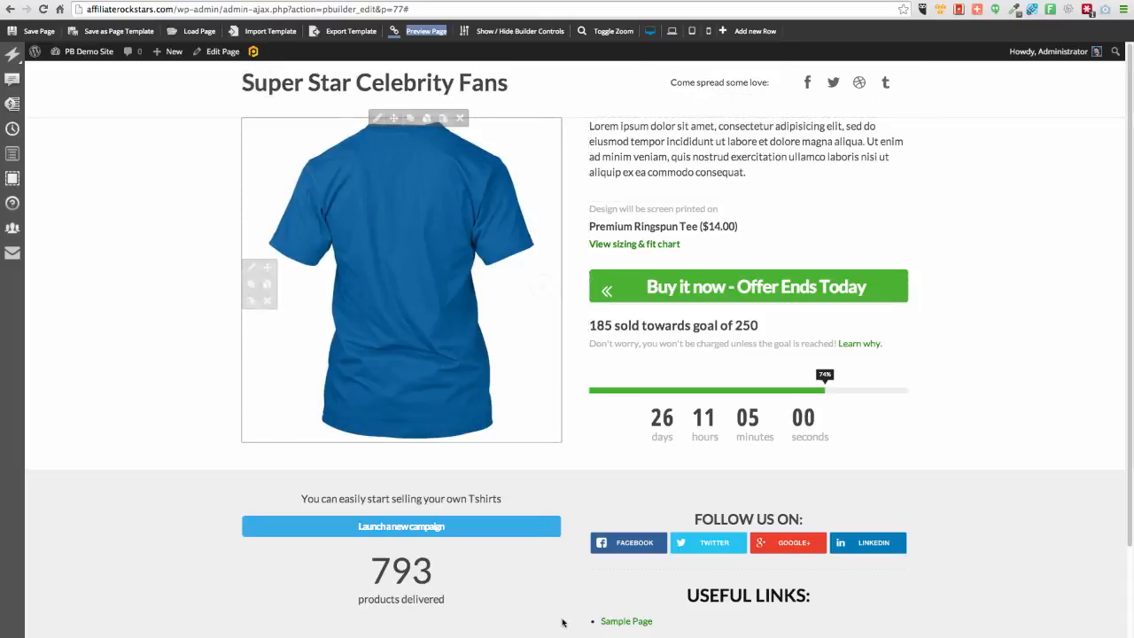
Add a two-column row at the end of the page and move it between the "Super Star Celebrity Fans" headline and the T-shirt section
scroll(554, 612, down, 2)
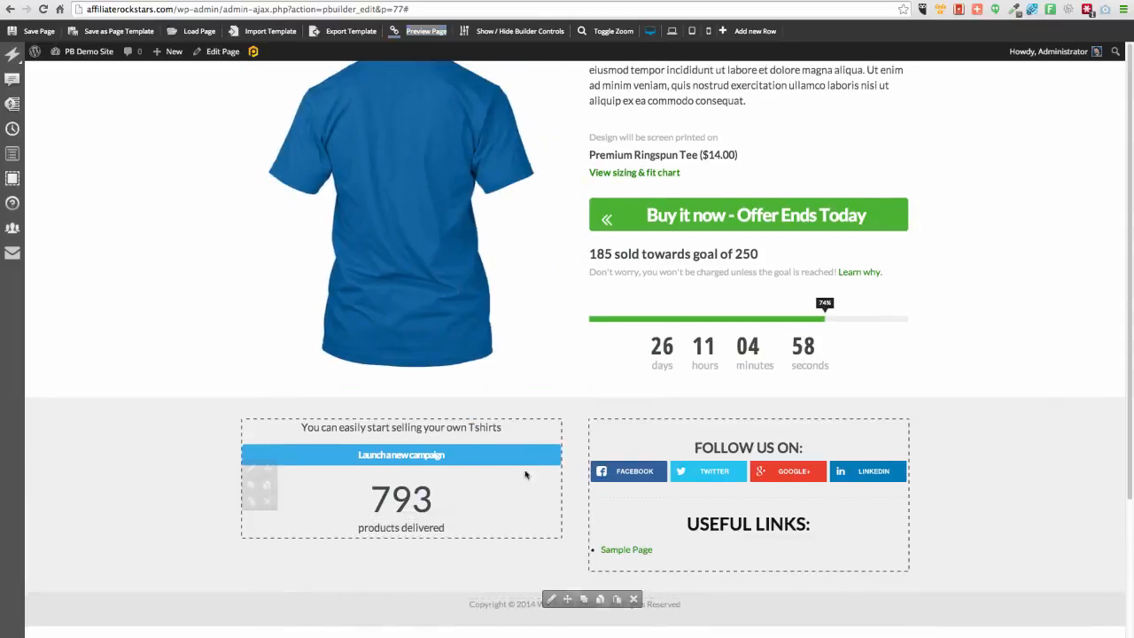
scroll(469, 612, down, 2)
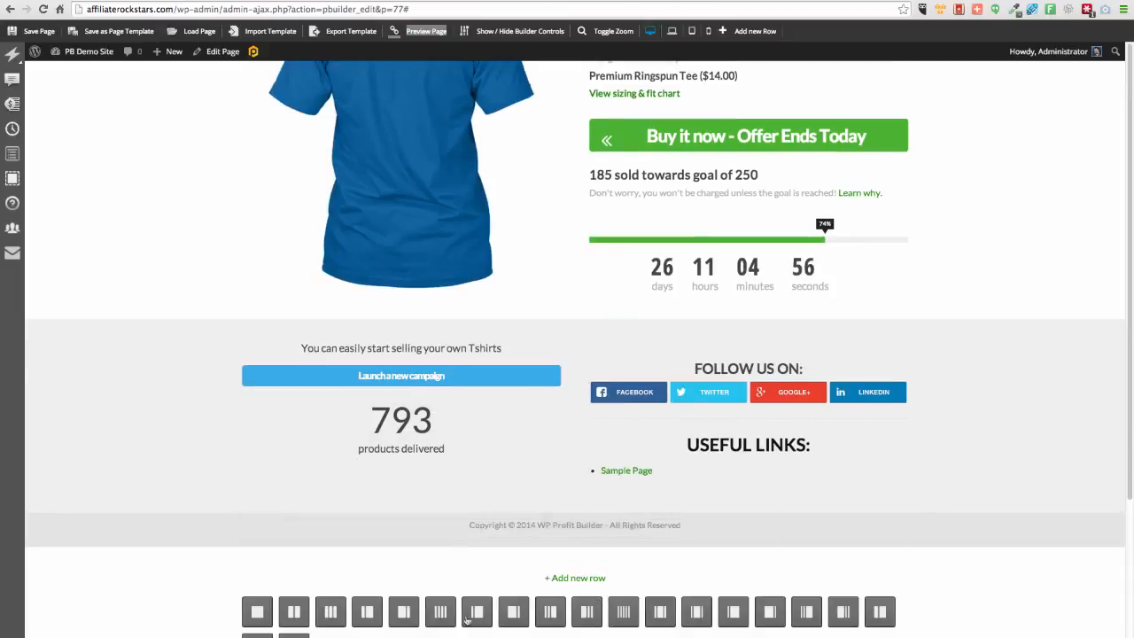
click(293, 612)
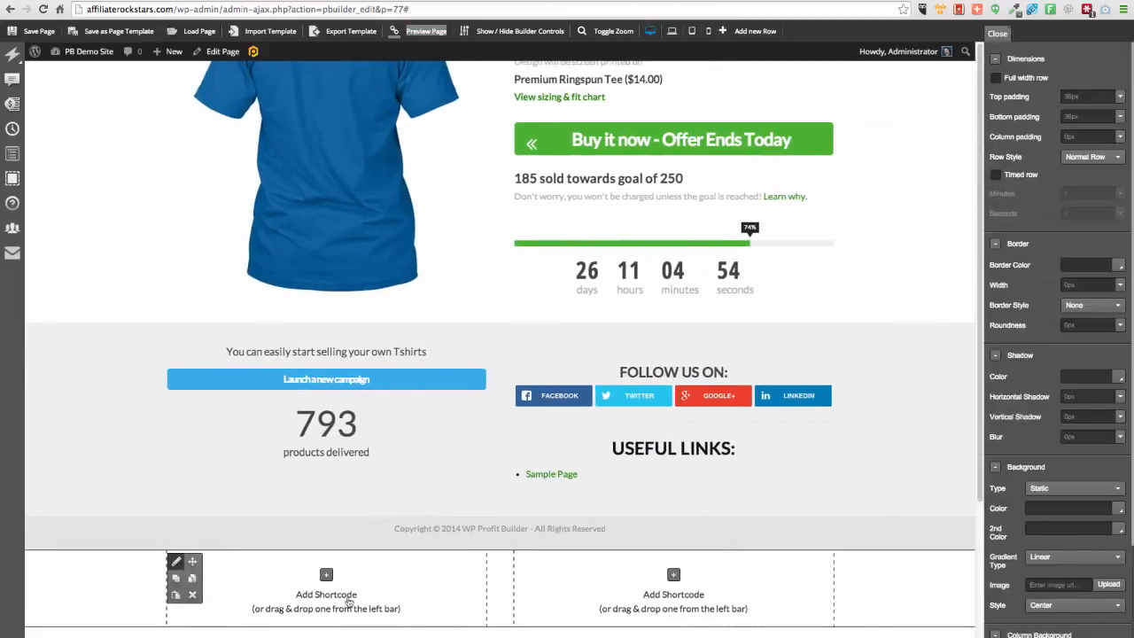
drag(181, 558, 354, 204)
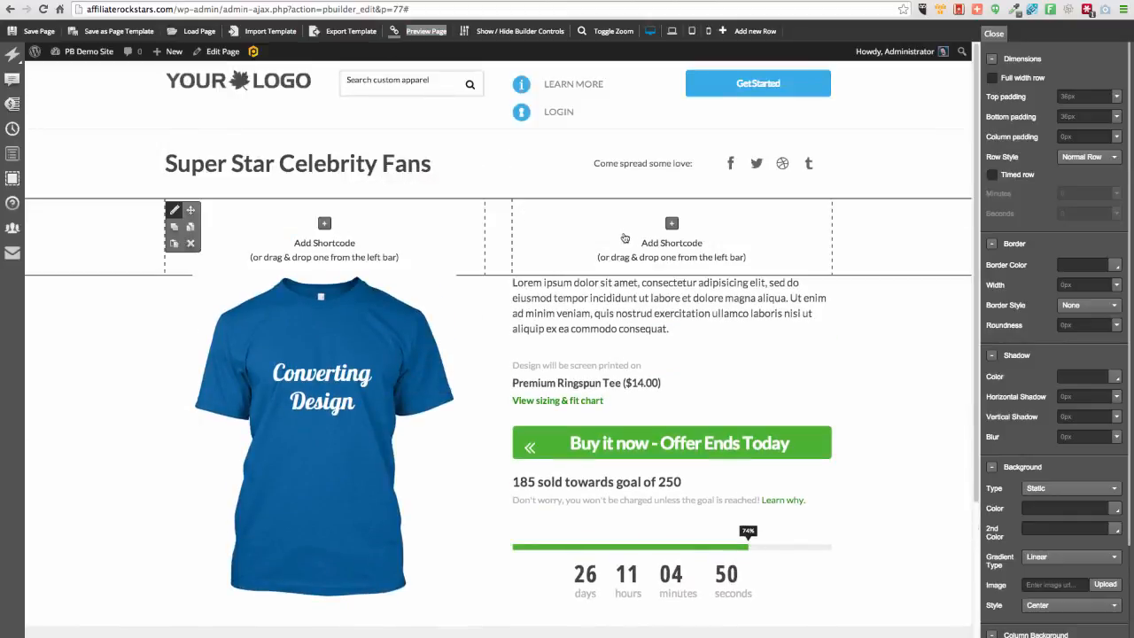
Insert a Video shortcode in the new row's left column and a bullet text element from the Basic group in its right column
click(324, 224)
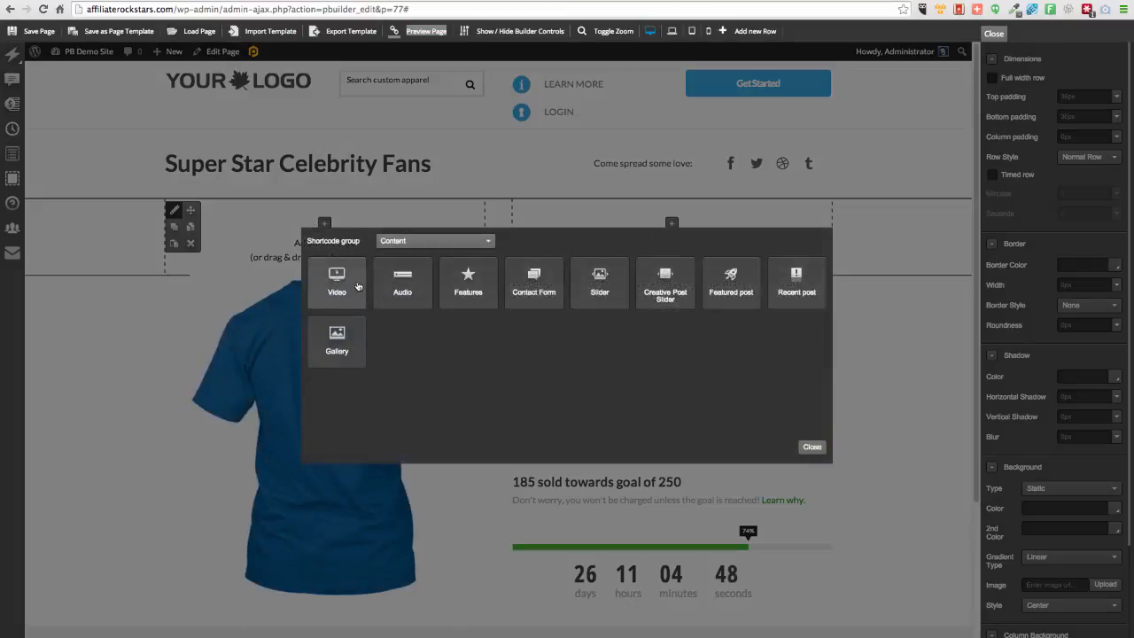
click(338, 282)
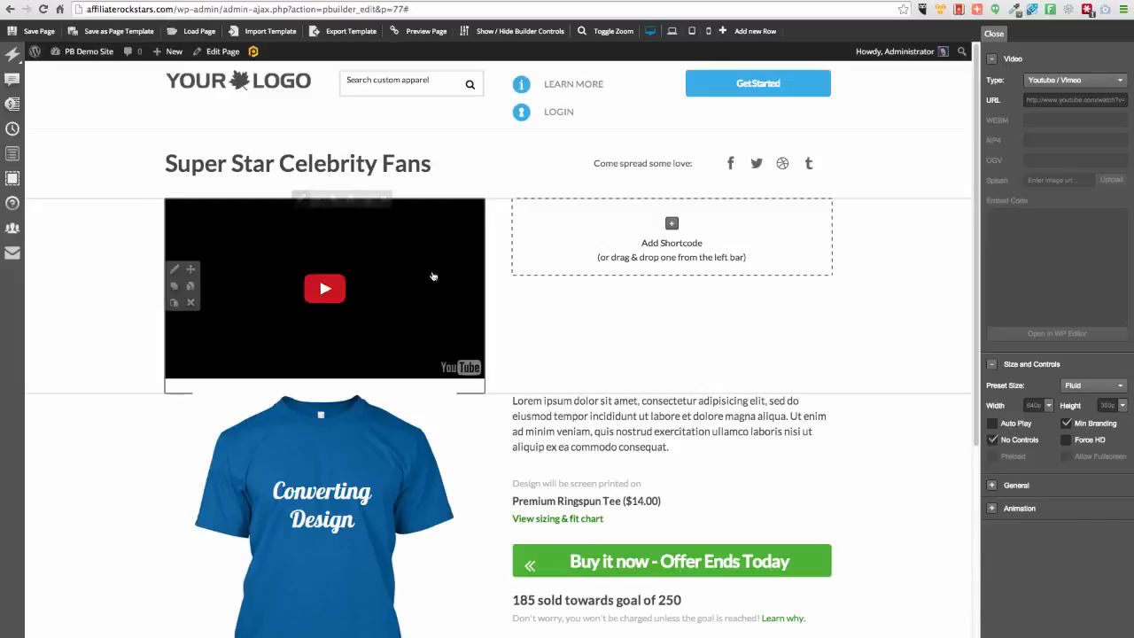
click(671, 226)
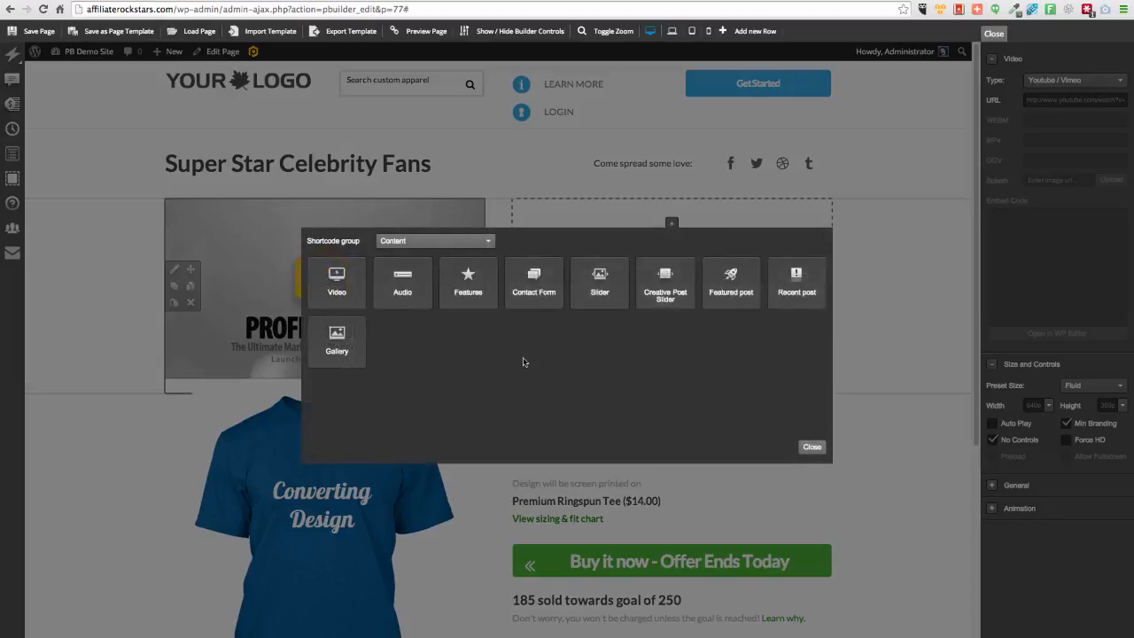
click(430, 241)
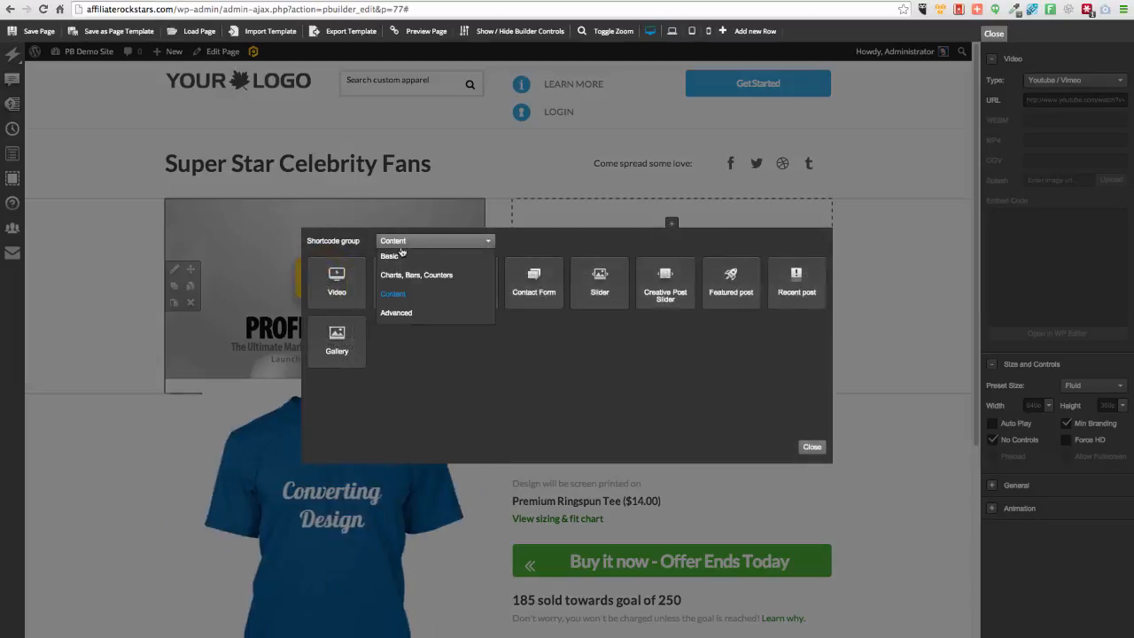
click(393, 253)
click(462, 285)
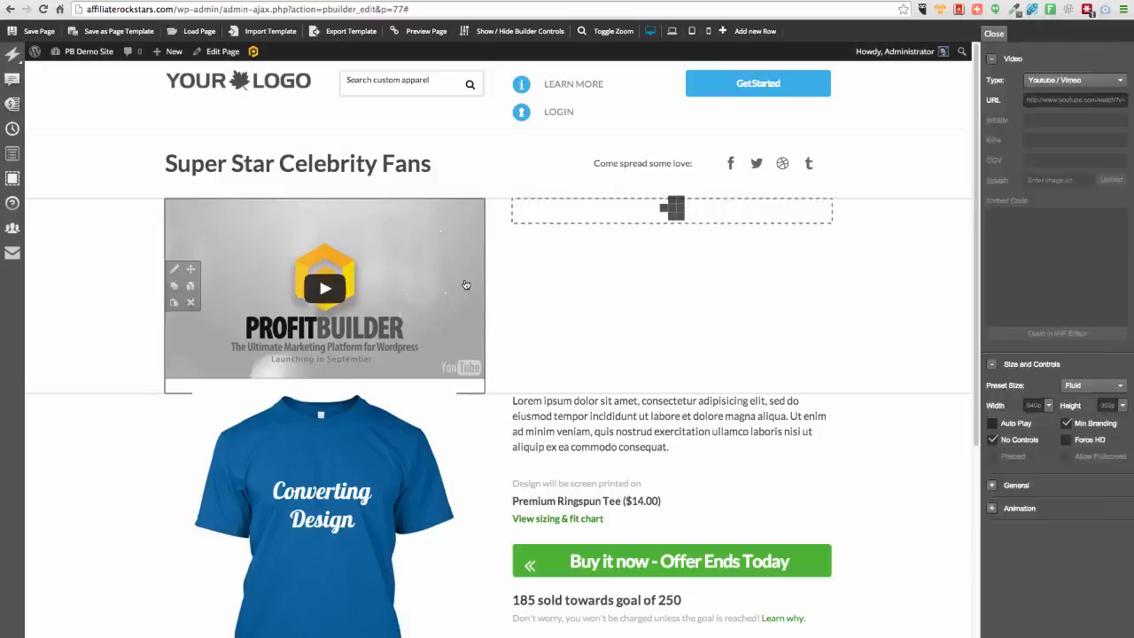
Replace the bullet element's placeholder text with six lines reading "Cool Feature #1 With Benefit"
double_click(1090, 90)
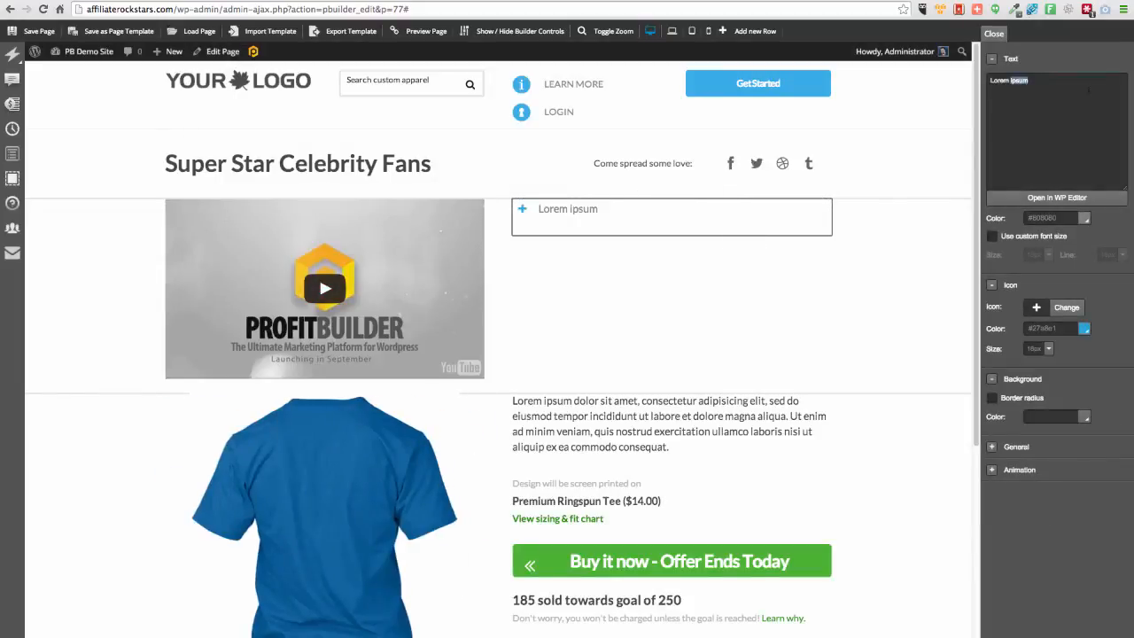
key(super+a)
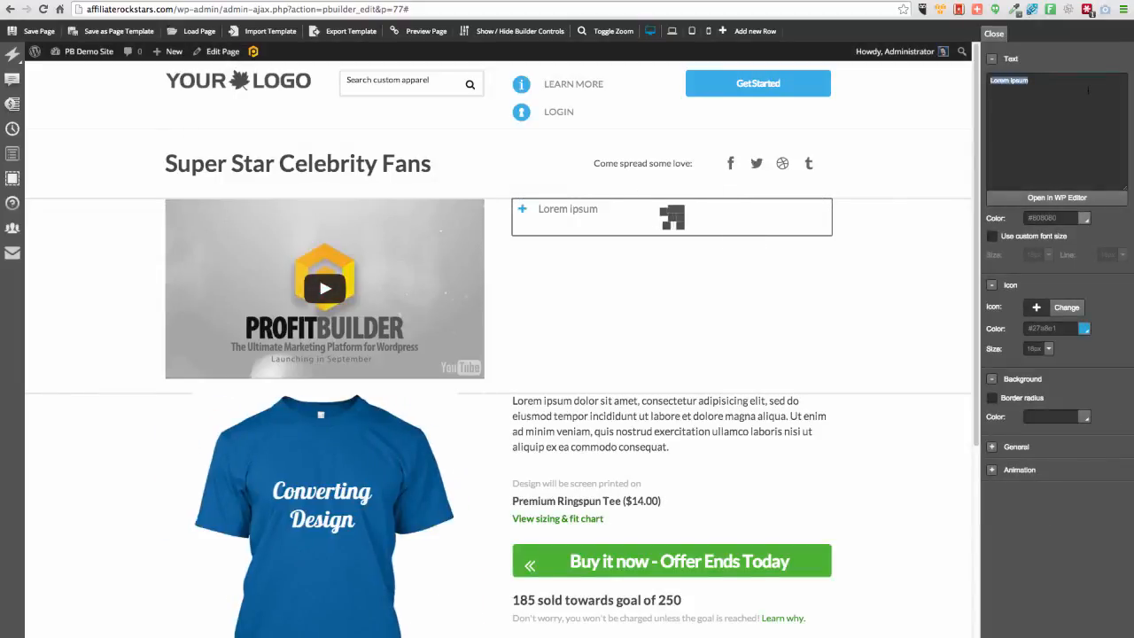
text(Cool Feature #1)
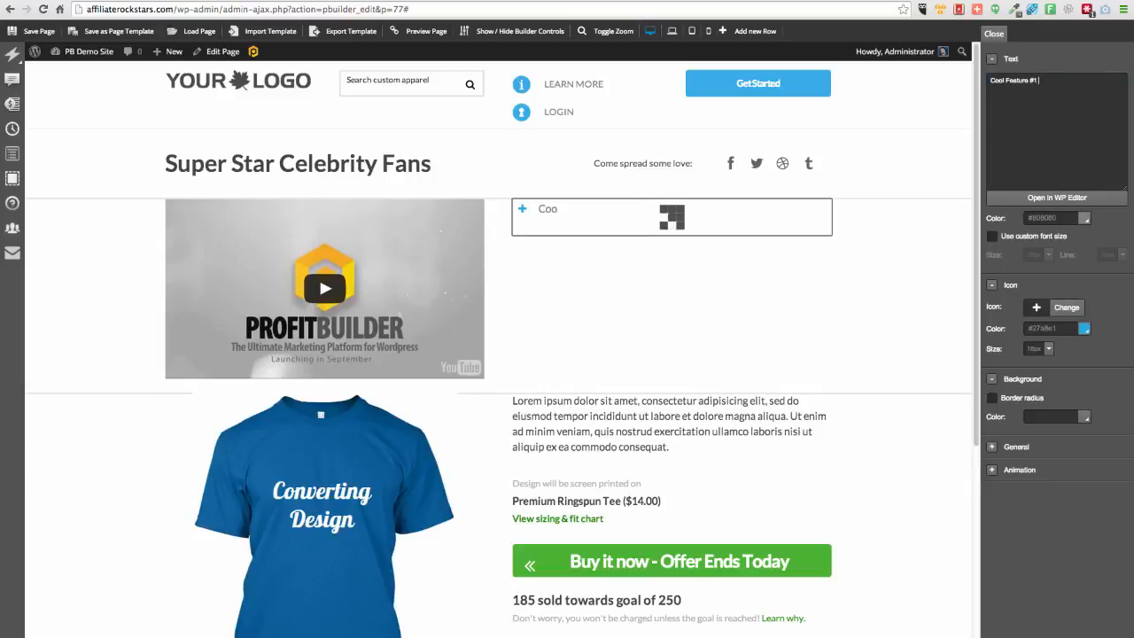
text( With Benefit)
key(Return)
text(Cool Feature #1 With Benefit)
key(Return)
text(Cool Feature #1 With Benefit)
key(Return)
text(Cool Feature #1 With Benefit)
key(Return)
text(Cool Feature #1 With Benefit)
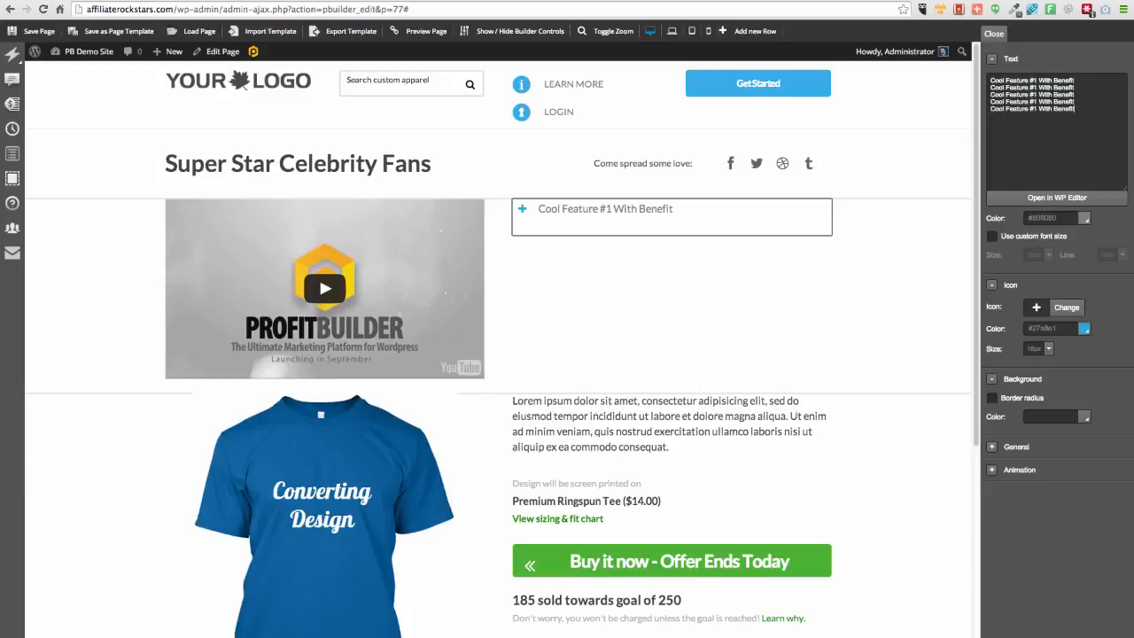
key(Return)
text(Cool Feature #1 With Benefit)
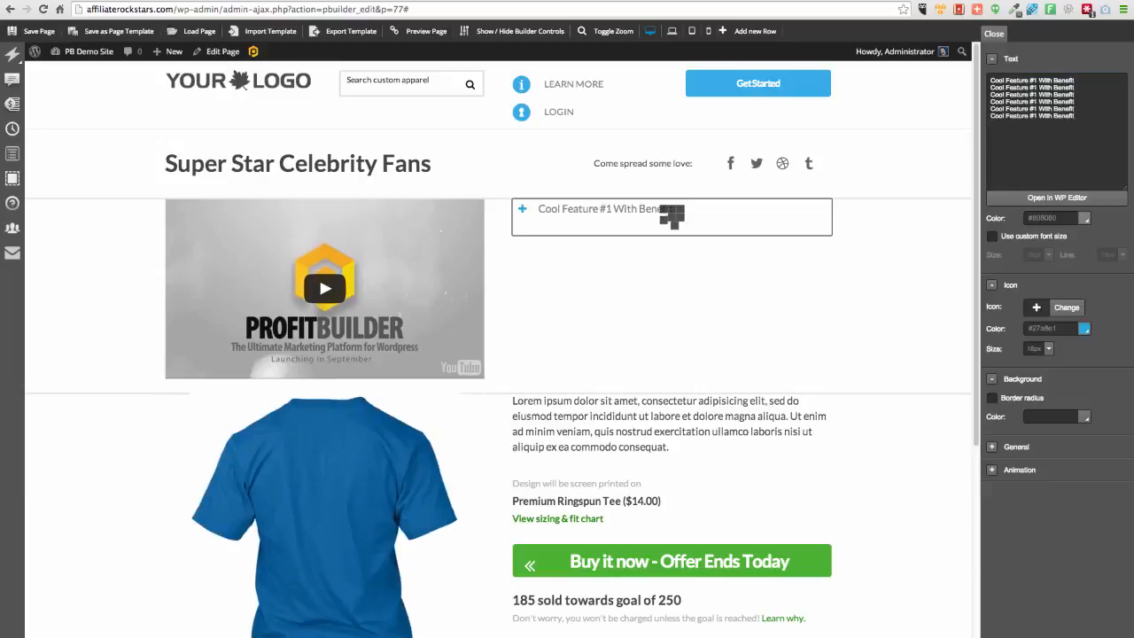
Renumber the repeated bullet lines as #2 through #6 in order and delete the sixth line
key(BackSpace)
text(2)
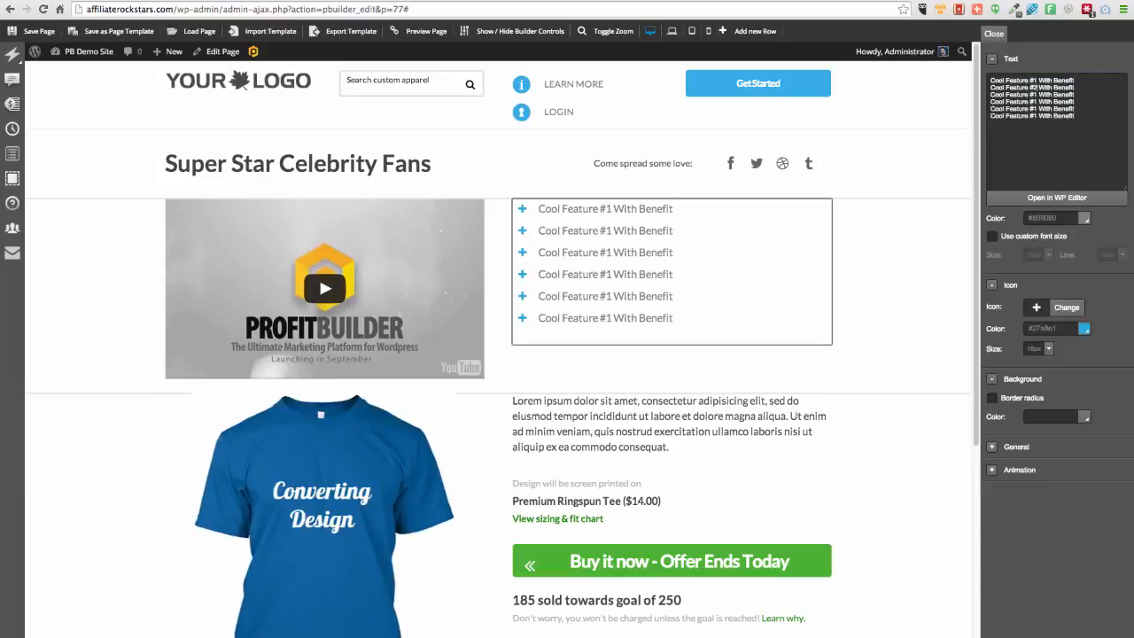
key(Down)
key(BackSpace)
text(3)
key(Down)
key(BackSpace)
text(4)
key(Down)
key(BackSpace)
text(5)
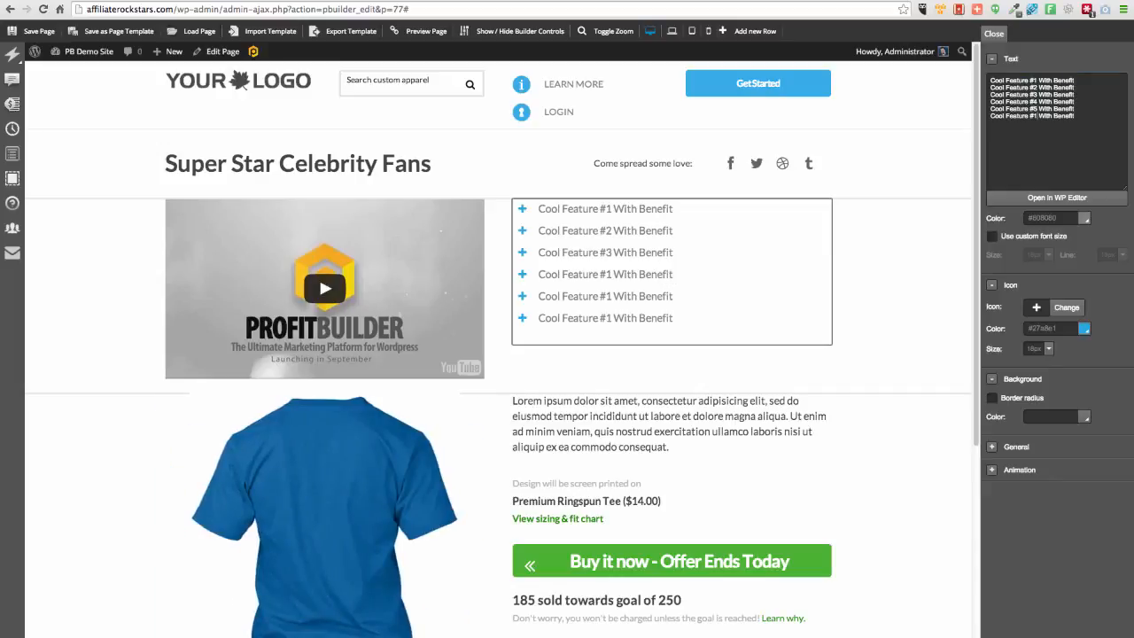
key(Down)
key(BackSpace)
text(6)
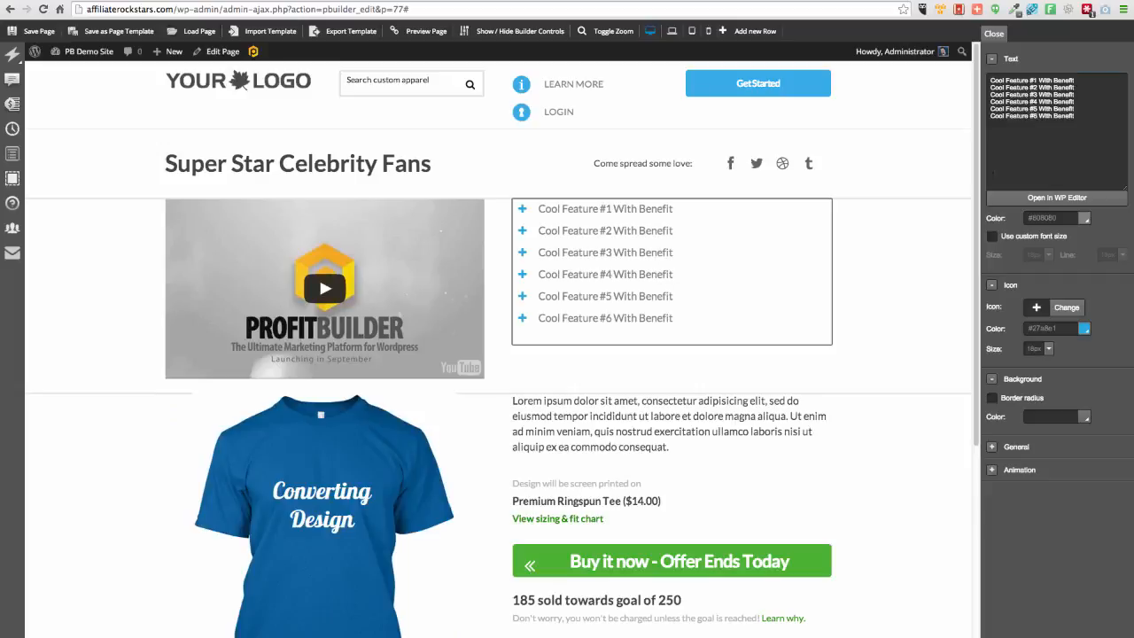
triple_click(1043, 114)
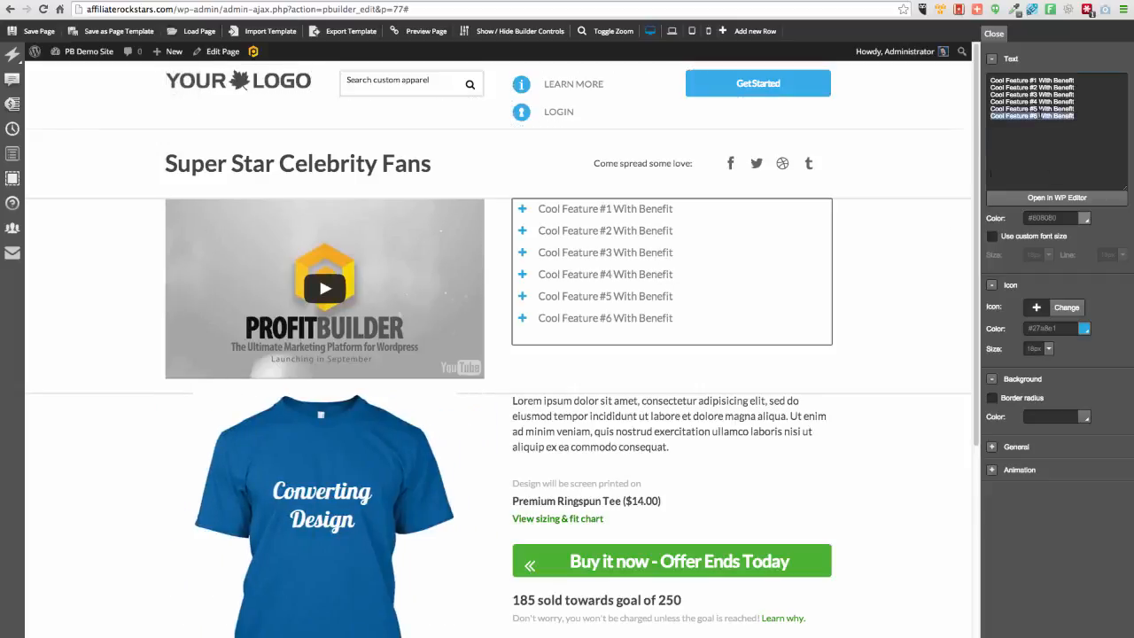
key(BackSpace)
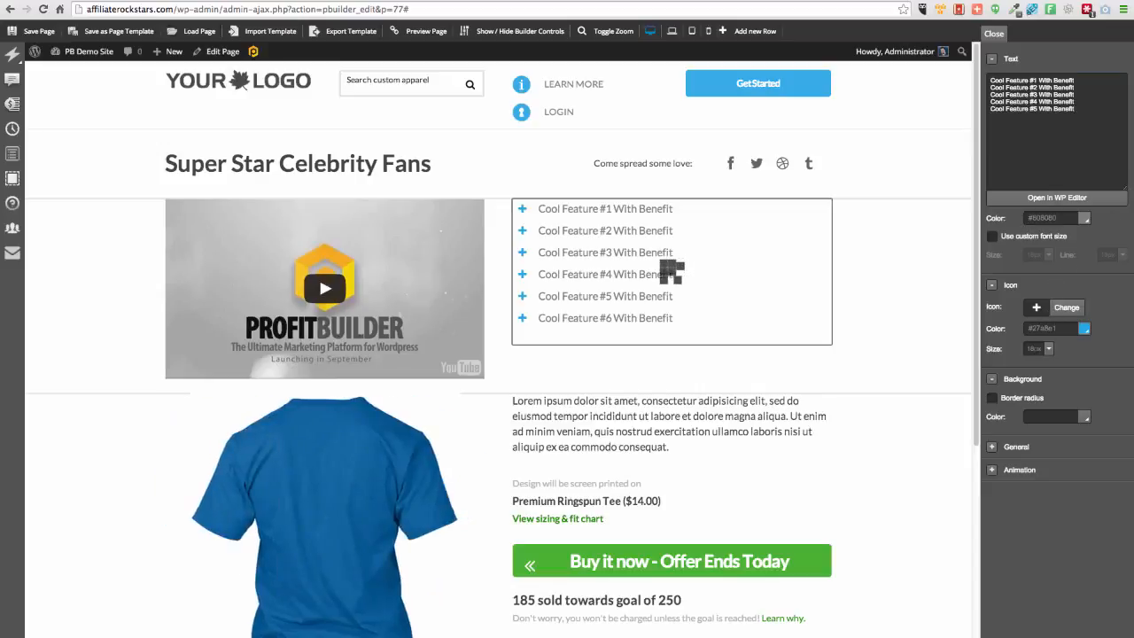
Set the bullet icon size to 22px, enable a custom font size and set the text size to 22
click(1031, 349)
text(22px)
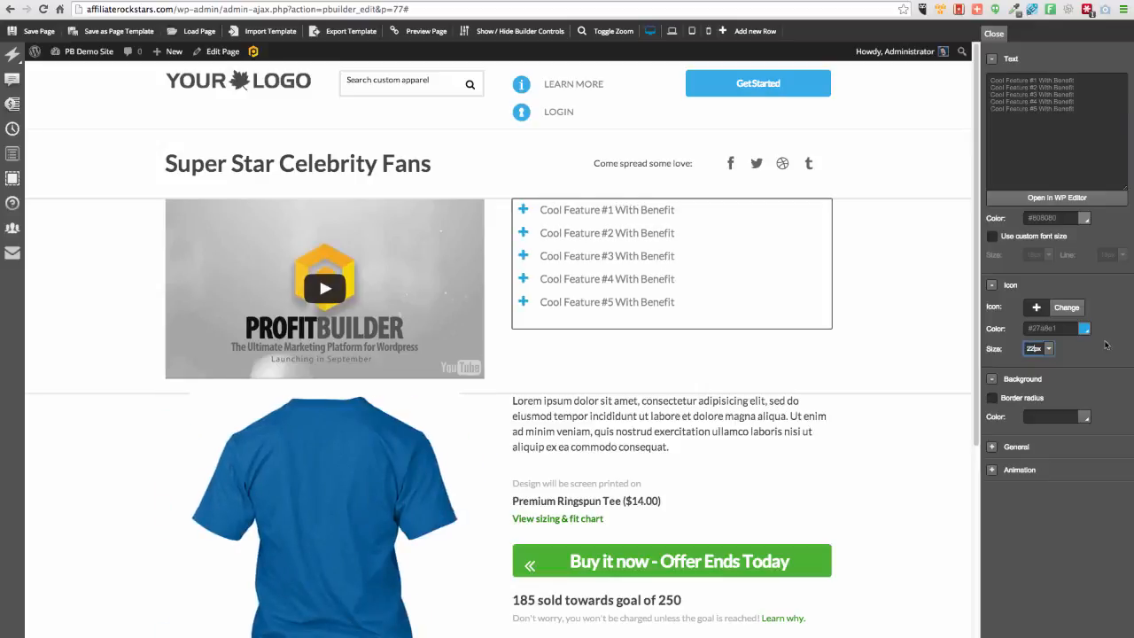
click(992, 236)
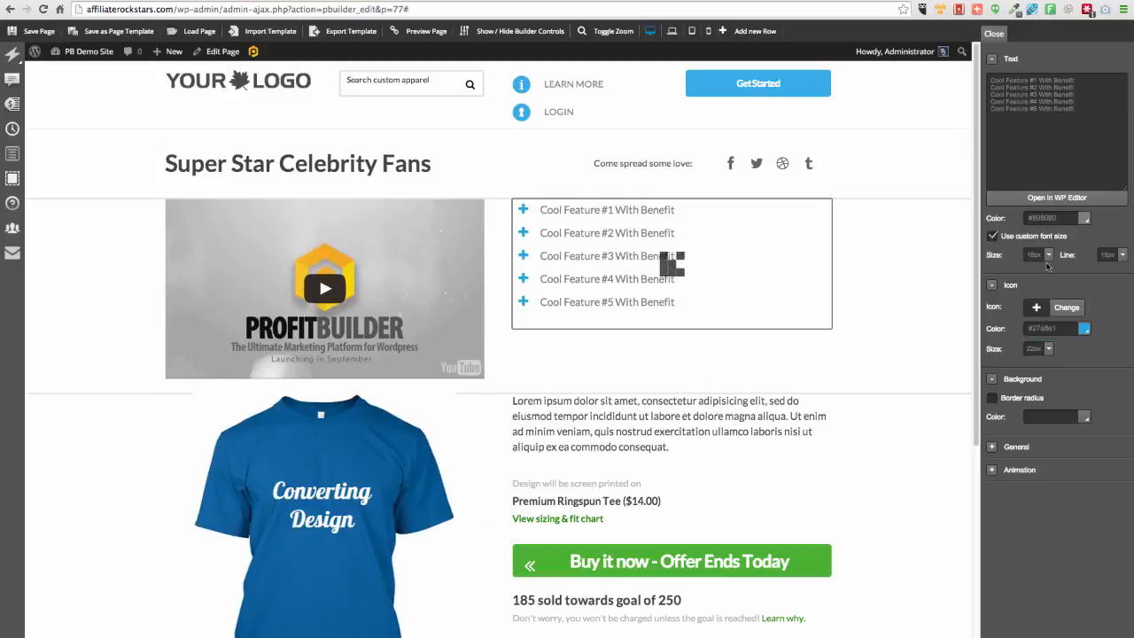
drag(1036, 255, 1014, 259)
text(22)
Increase both the bullet text size and the bullet icon size to 32
drag(1040, 255, 1019, 256)
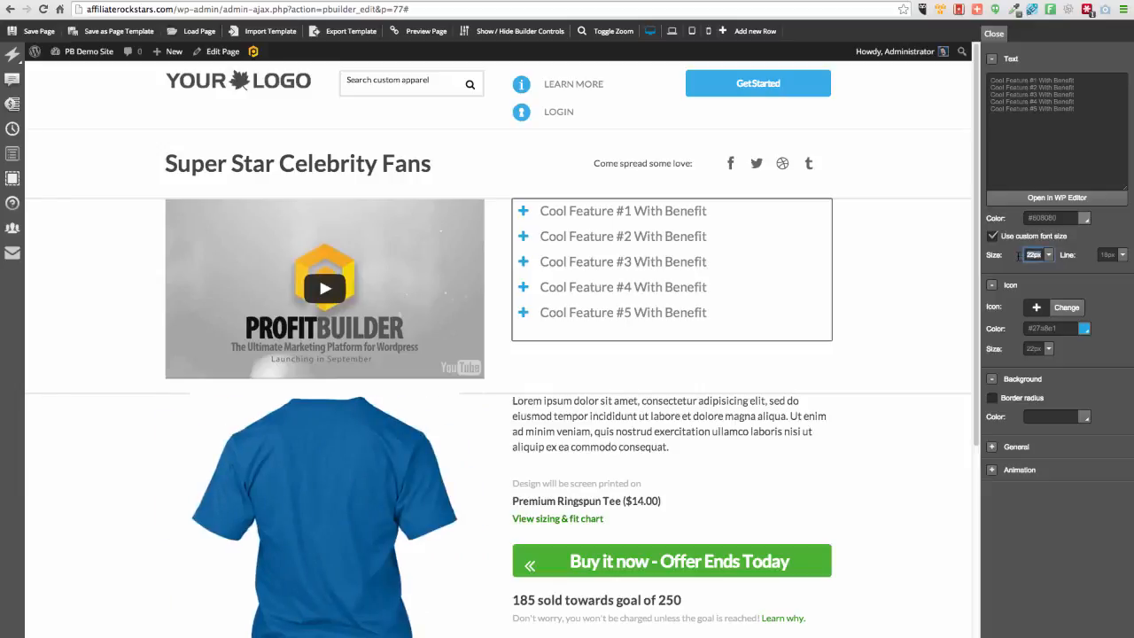
text(32)
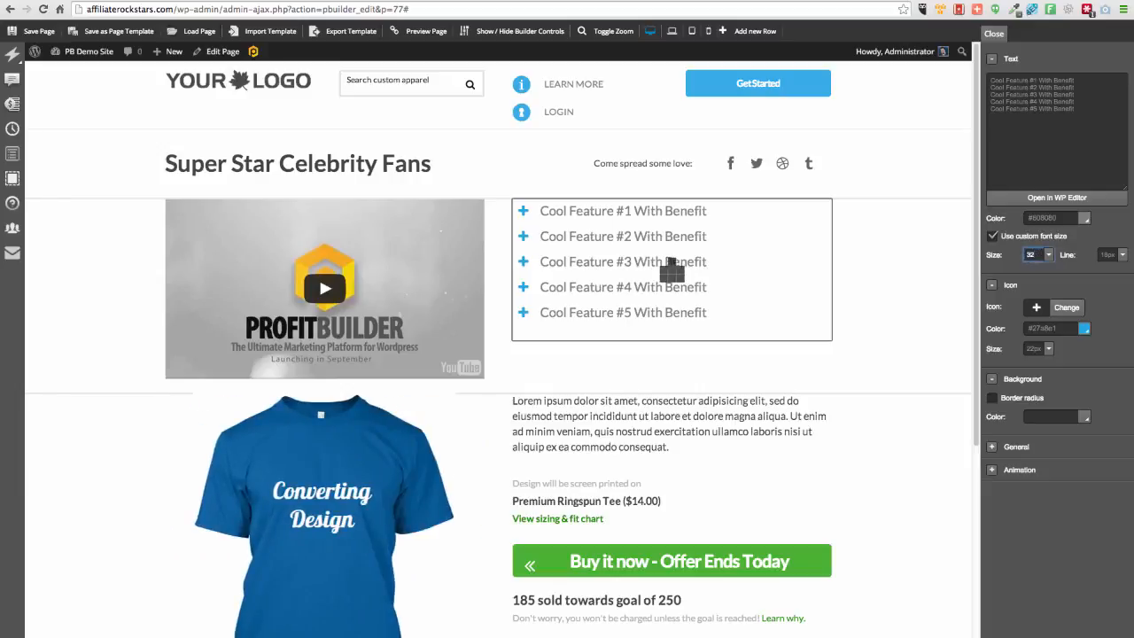
drag(1035, 349, 1006, 352)
text(32)
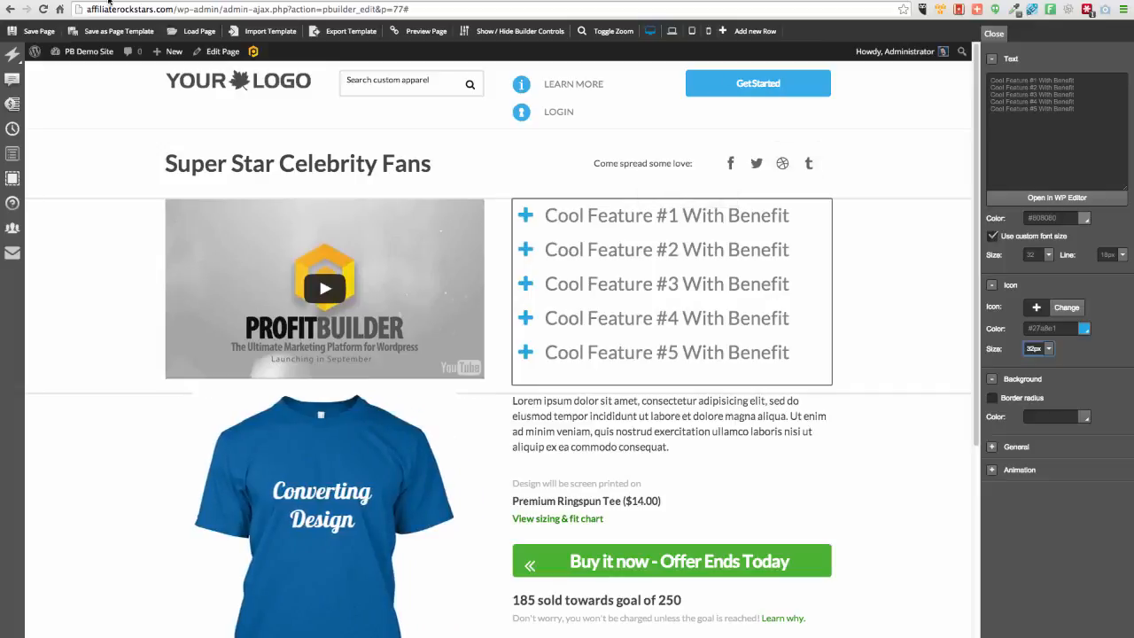
Save the page and store it as a page template named "TeeSpring Special"
click(40, 35)
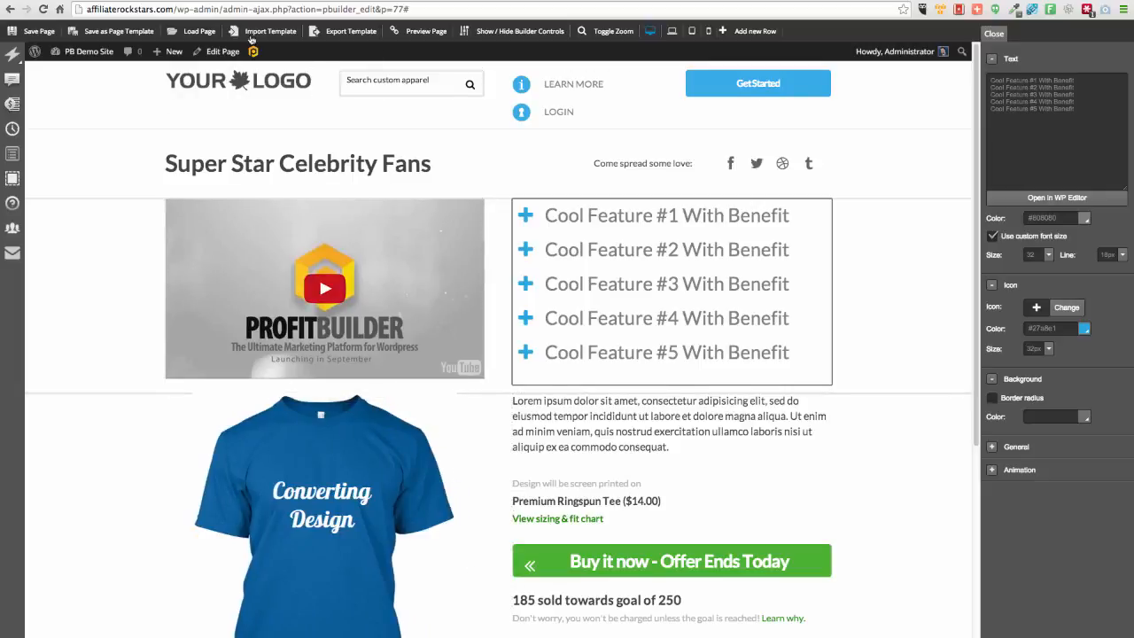
click(103, 34)
click(588, 332)
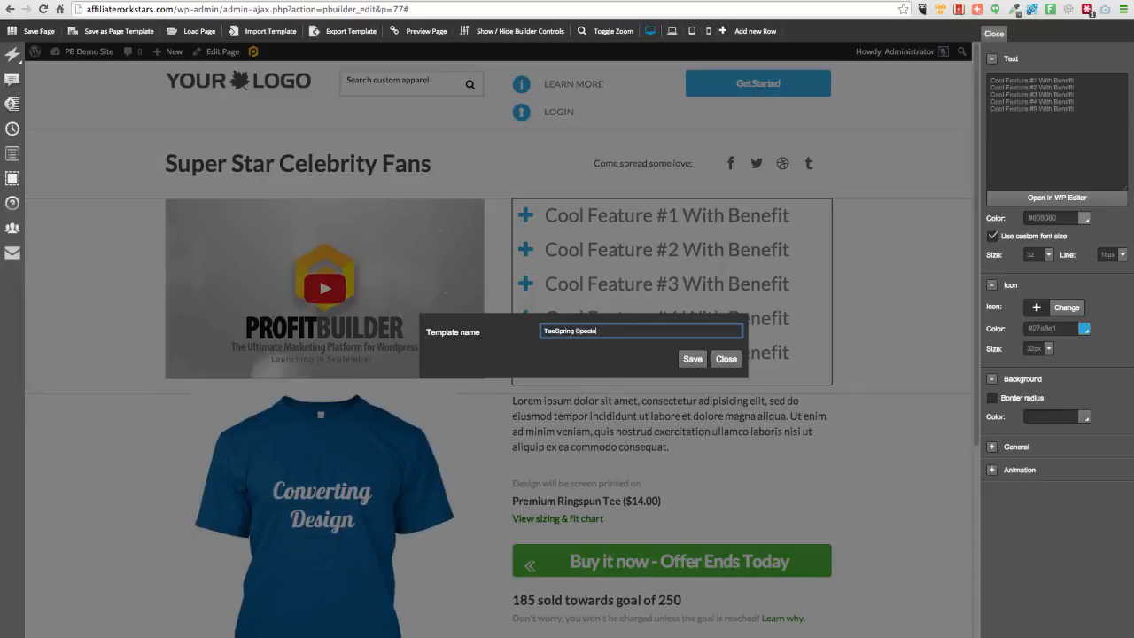
click(693, 360)
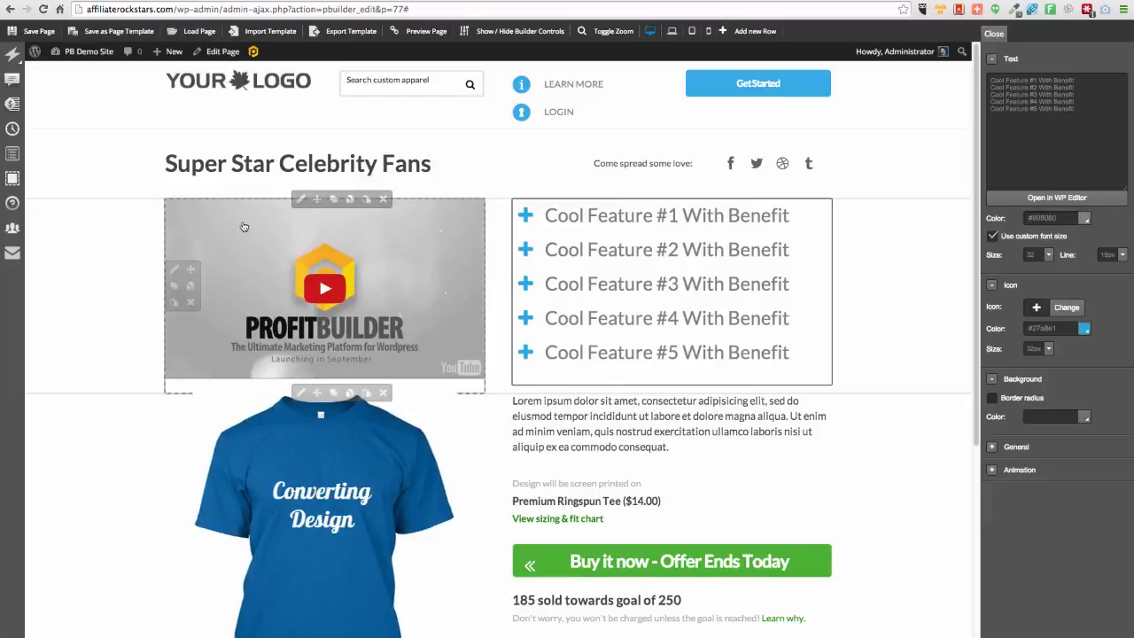
Export the "TeeSpring Special" template, accepting the prompt to leave the page
mouse_move(200, 46)
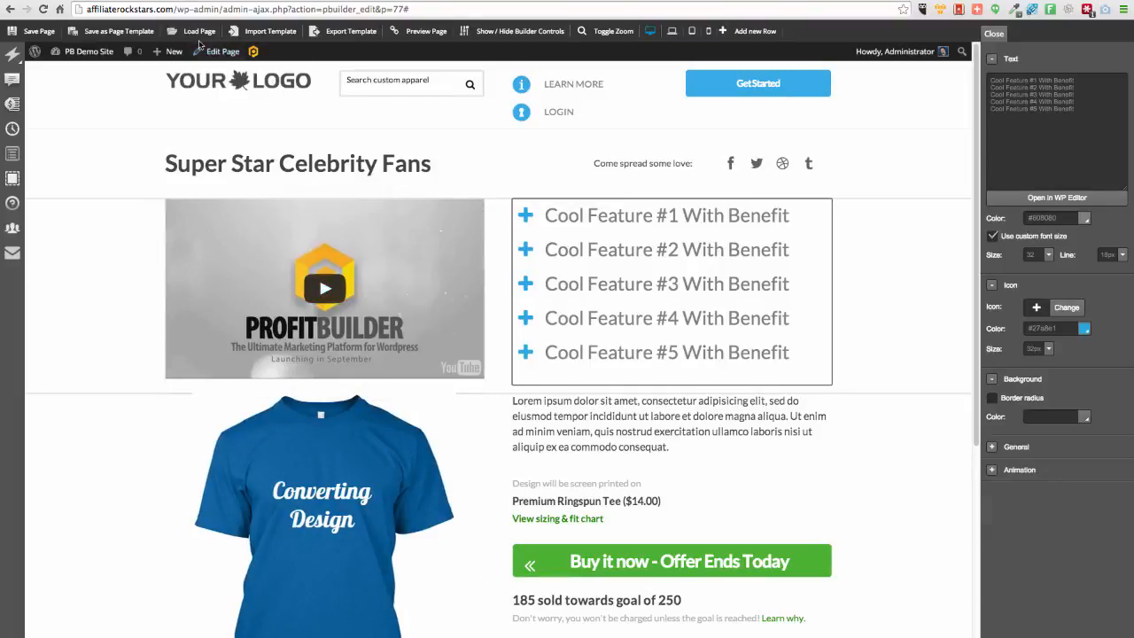
click(353, 32)
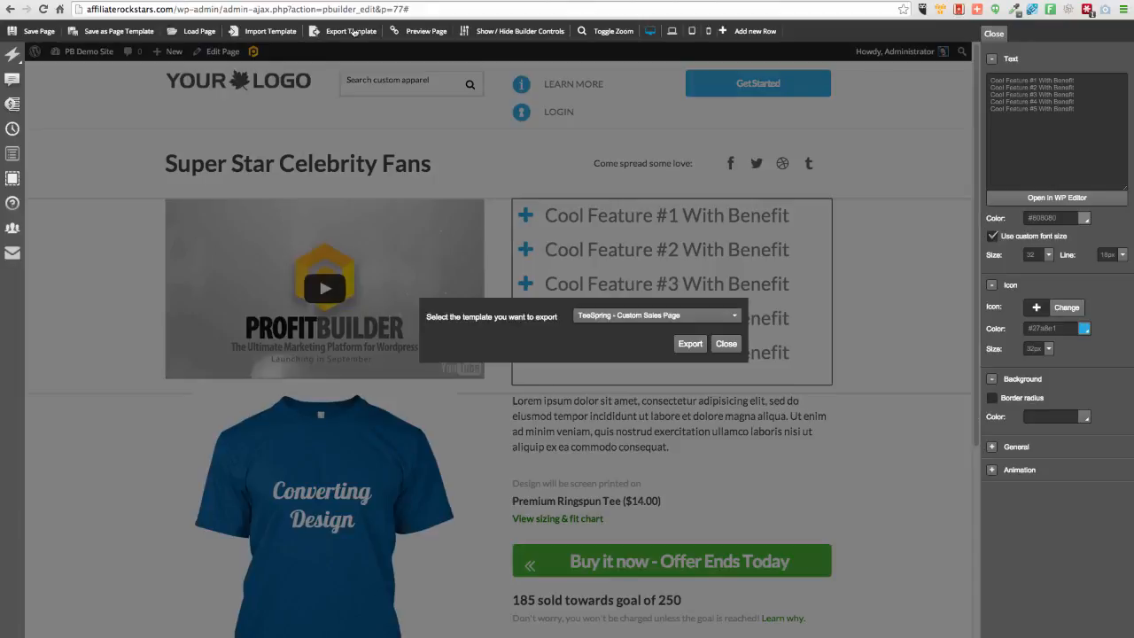
click(638, 317)
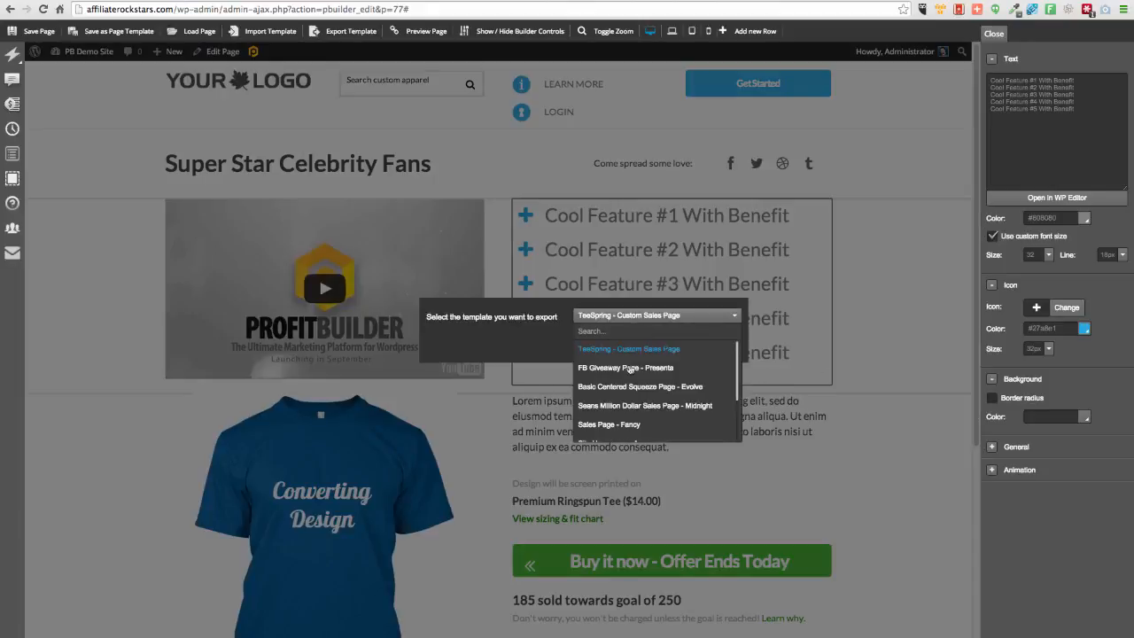
scroll(625, 405, down, 1)
scroll(624, 404, down, 2)
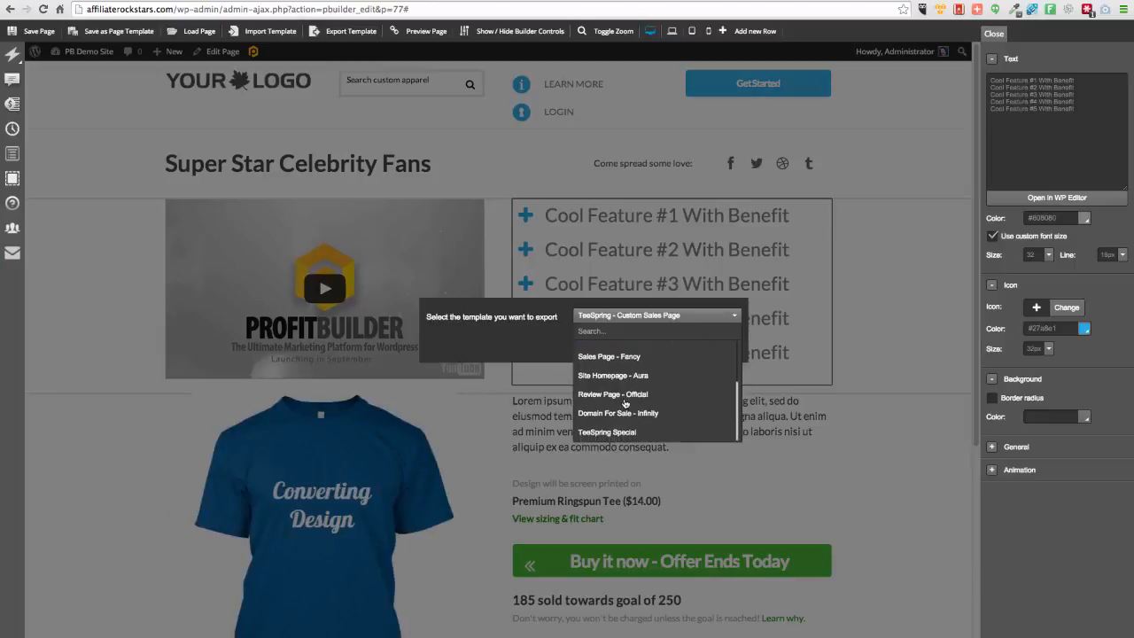
click(605, 430)
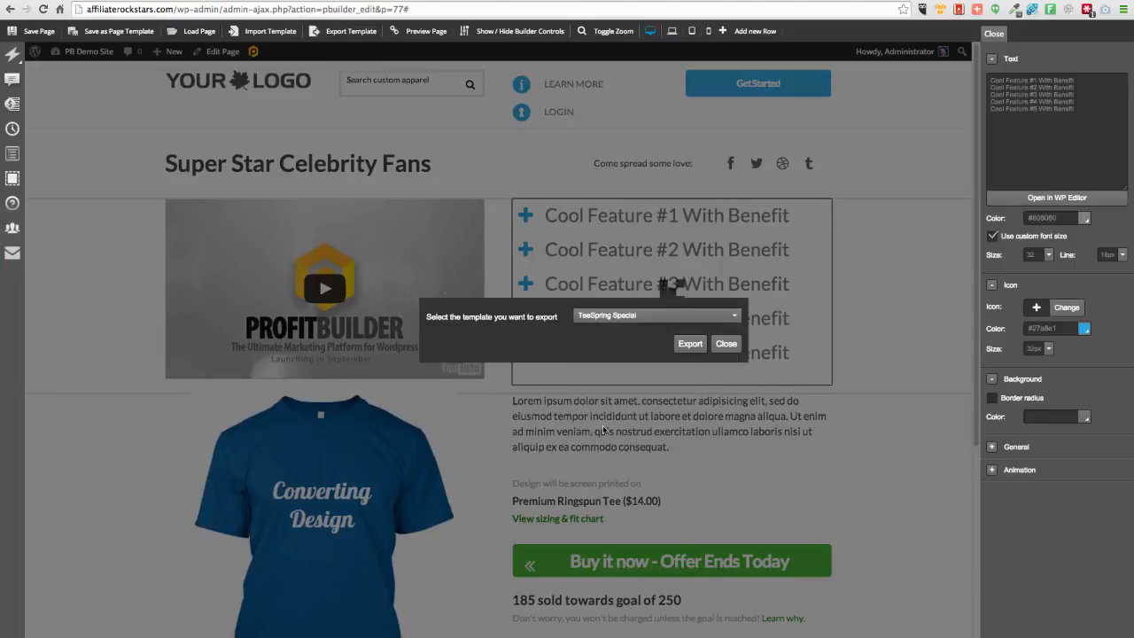
click(691, 344)
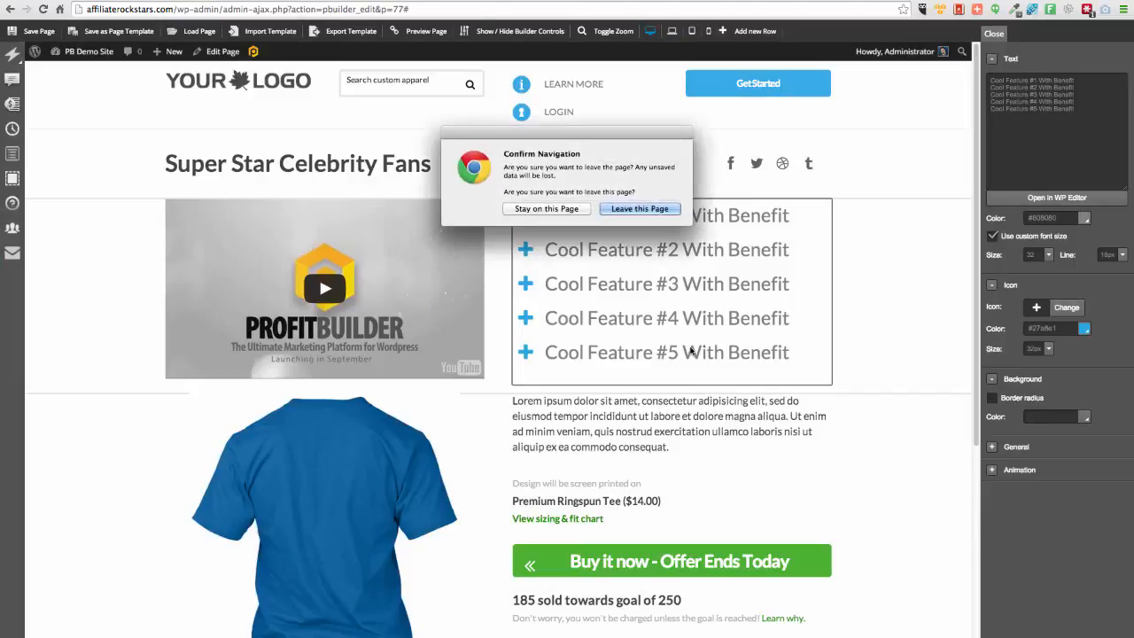
click(639, 208)
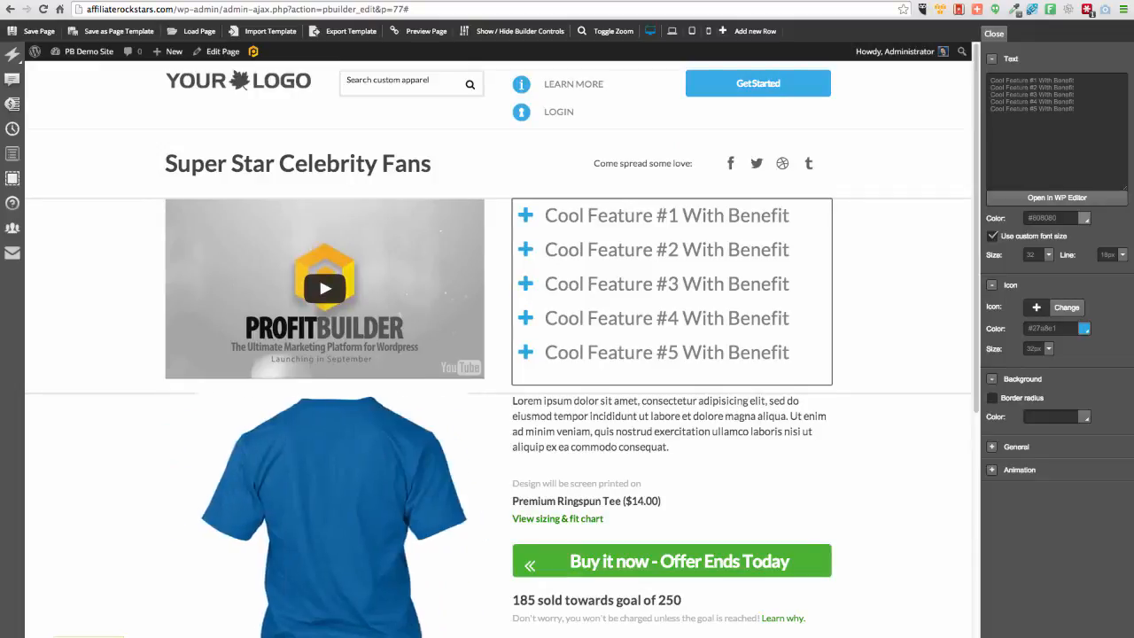
Import teespring_special.zip from the Downloads folder as a template and close the uploader
click(272, 35)
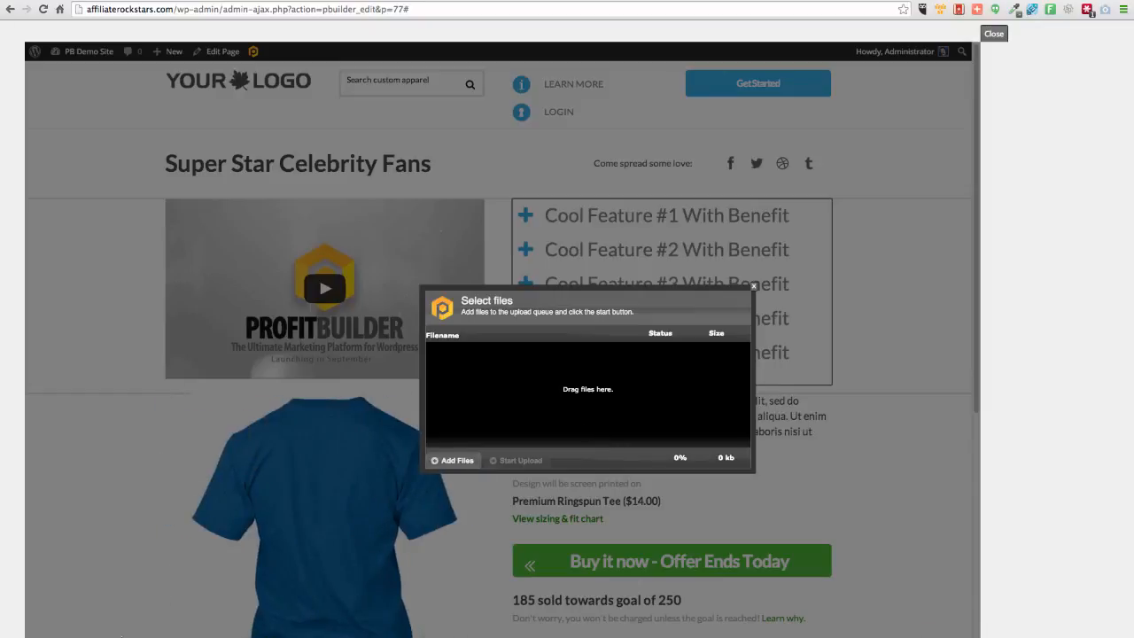
click(128, 637)
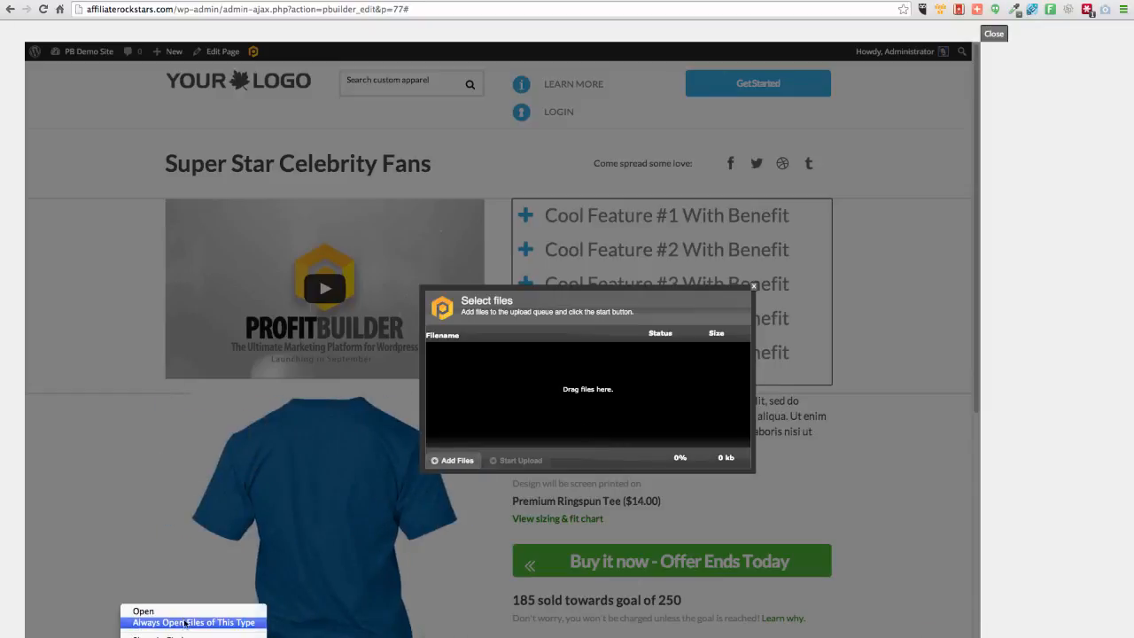
click(159, 635)
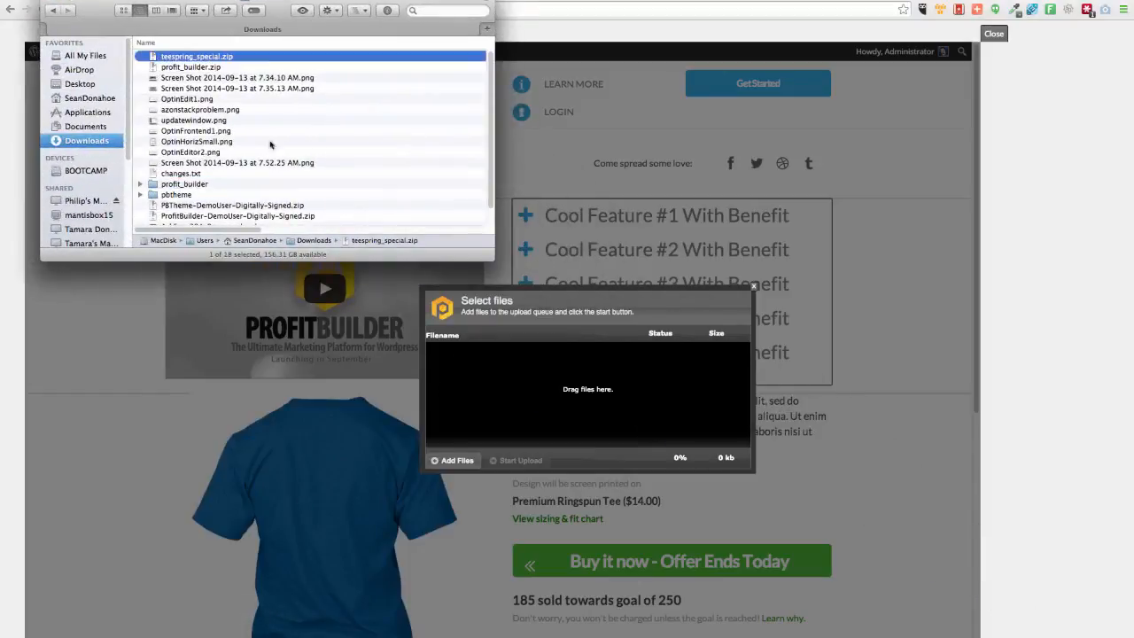
drag(164, 56, 662, 390)
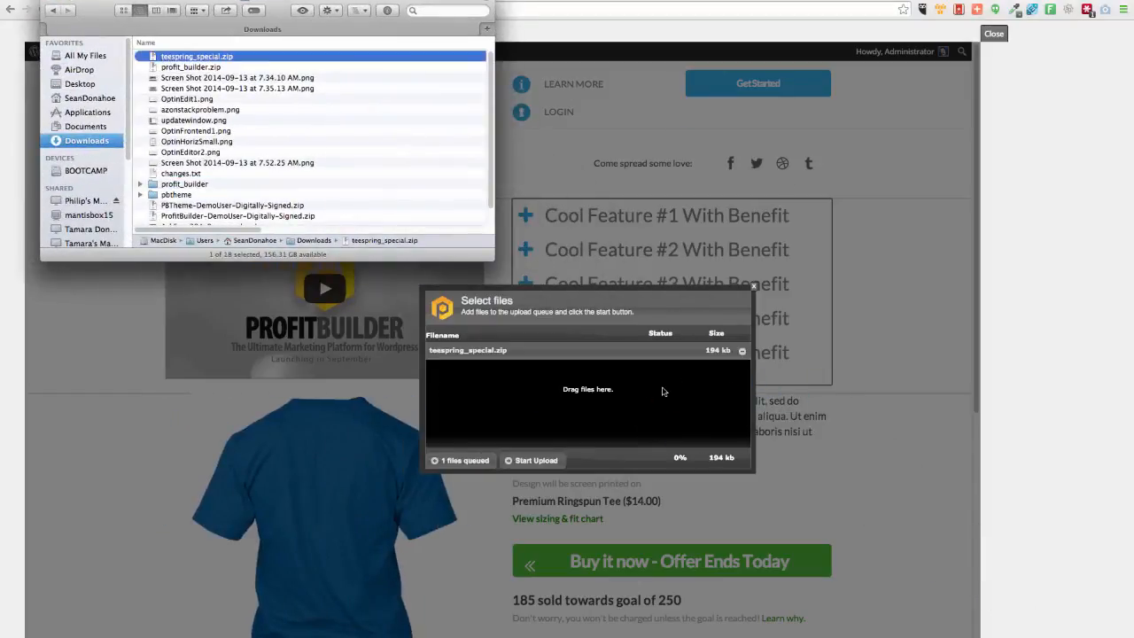
click(49, 3)
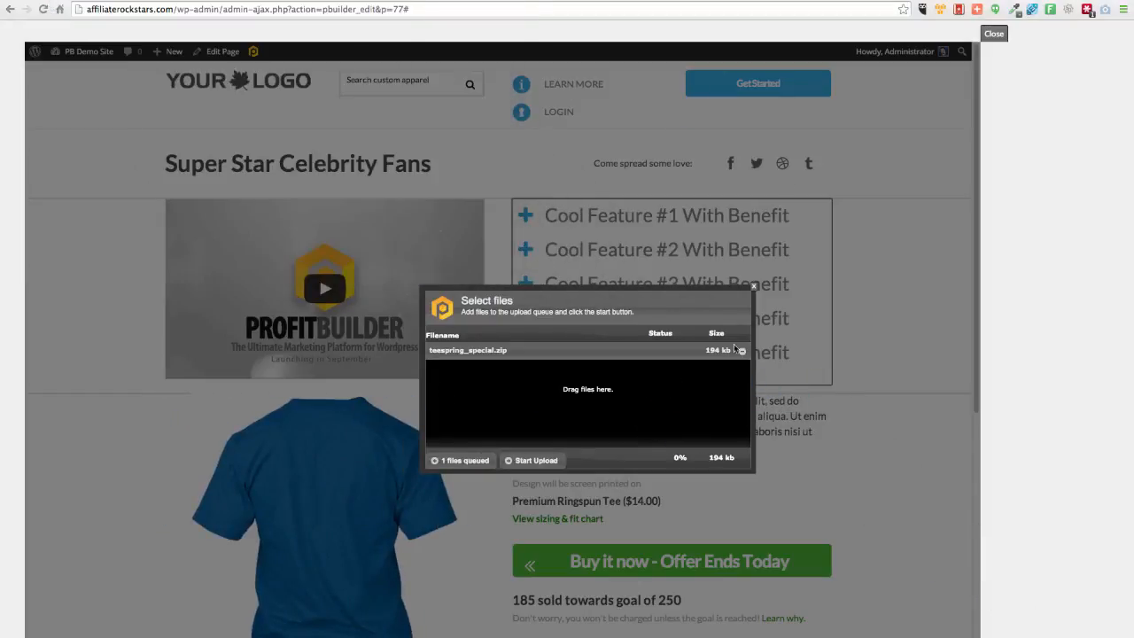
click(527, 461)
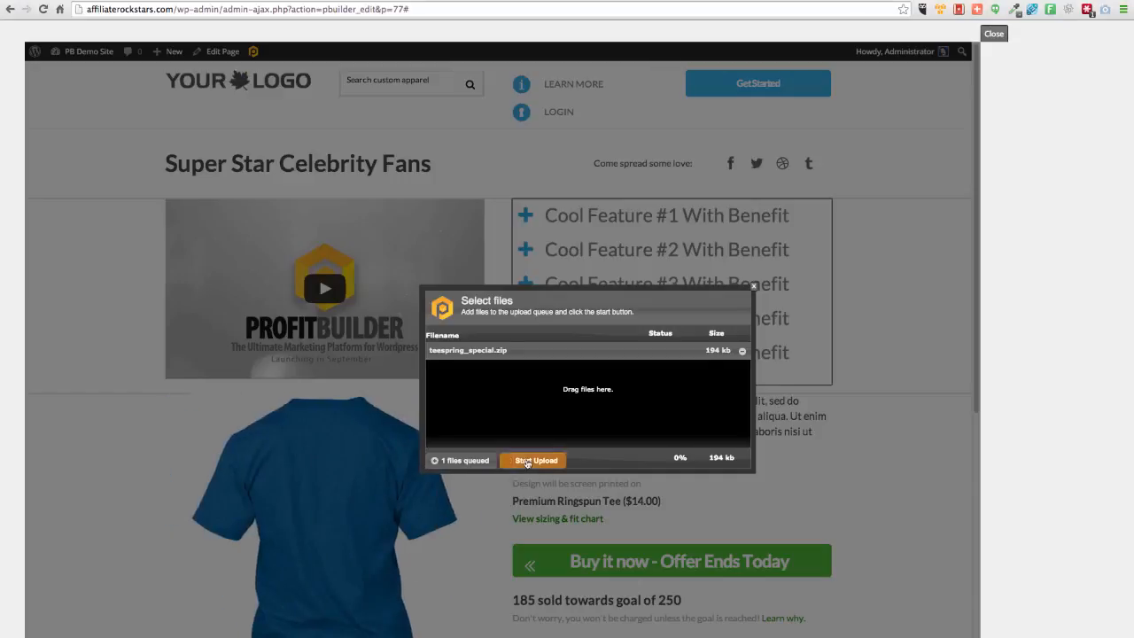
click(753, 289)
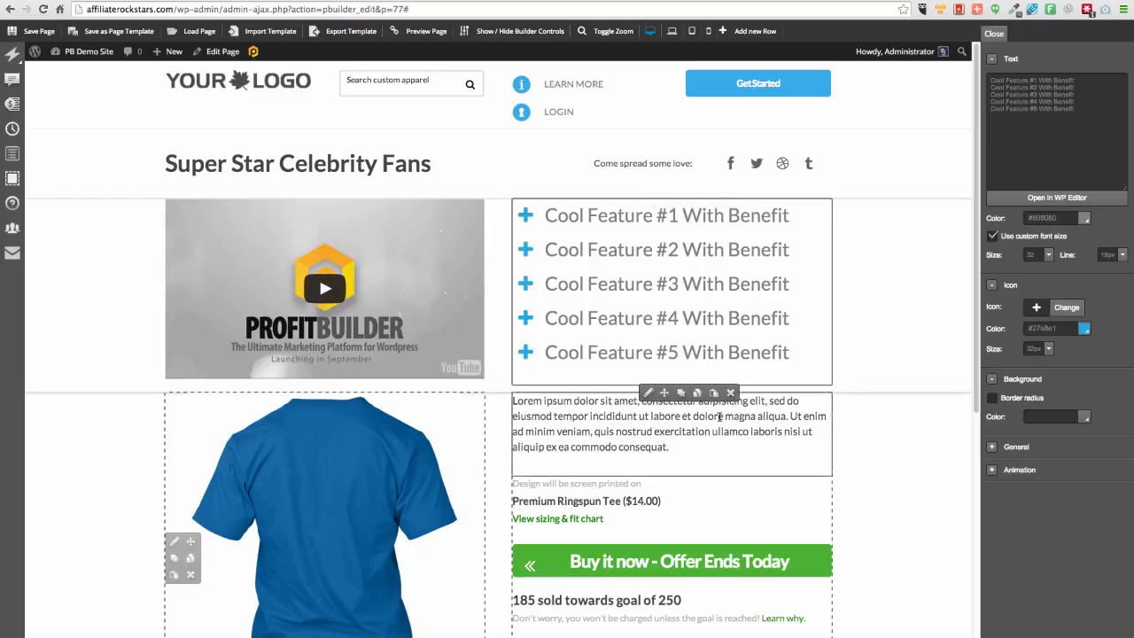
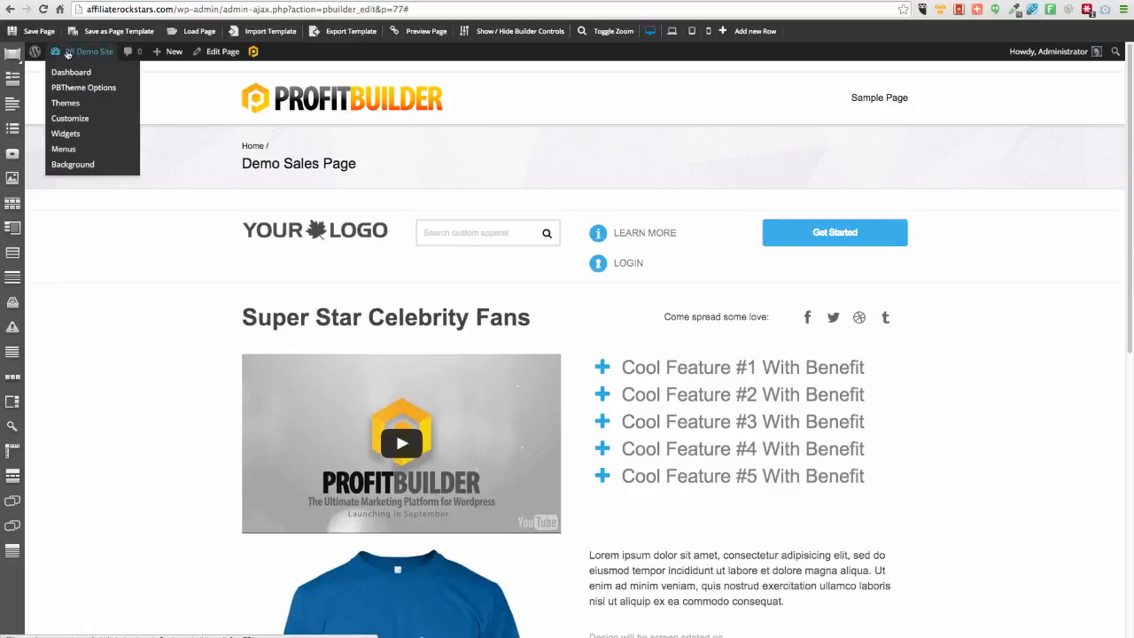
Save the sales page and switch to the WordPress Themes admin page
click(32, 33)
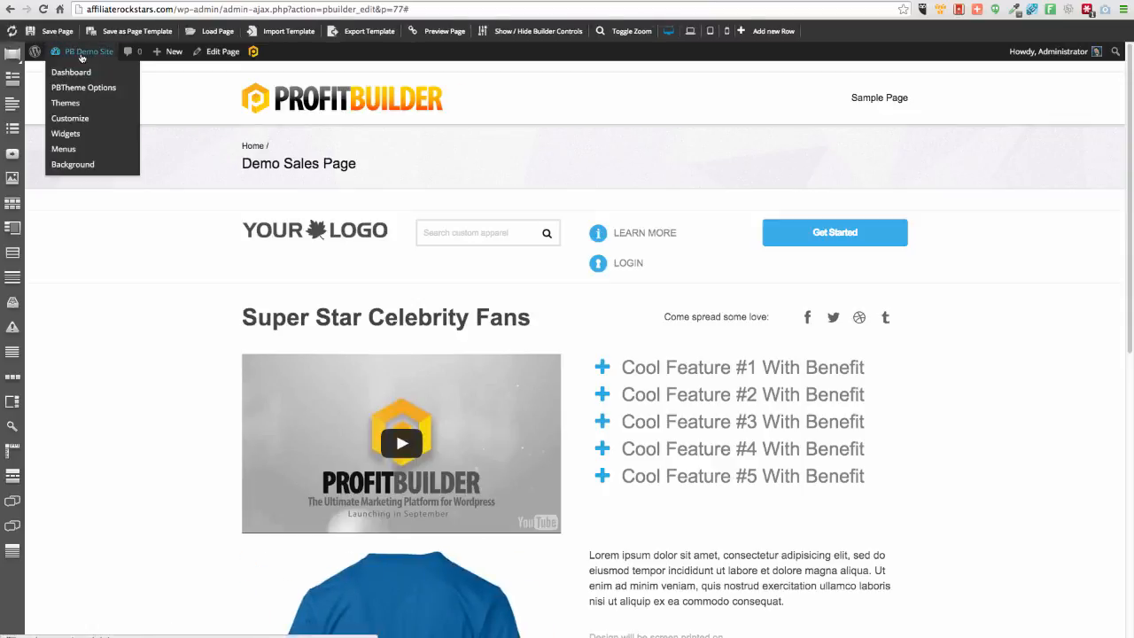
click(354, 1)
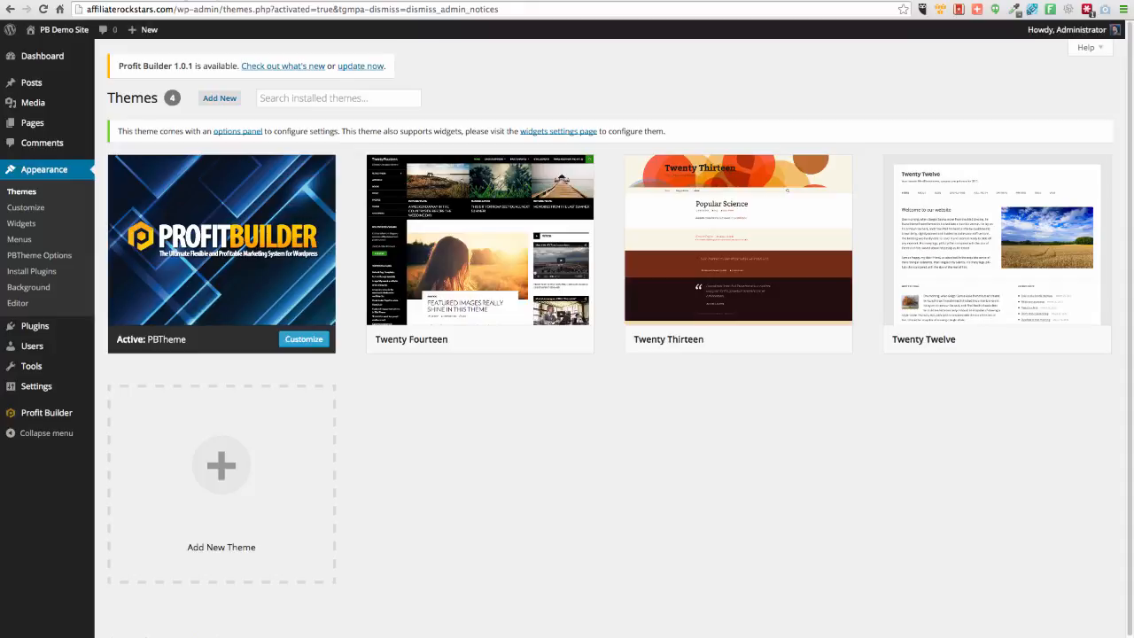
Visit the site's "Hello world!" post and open it in the Profit Builder editor
right_click(81, 33)
click(94, 39)
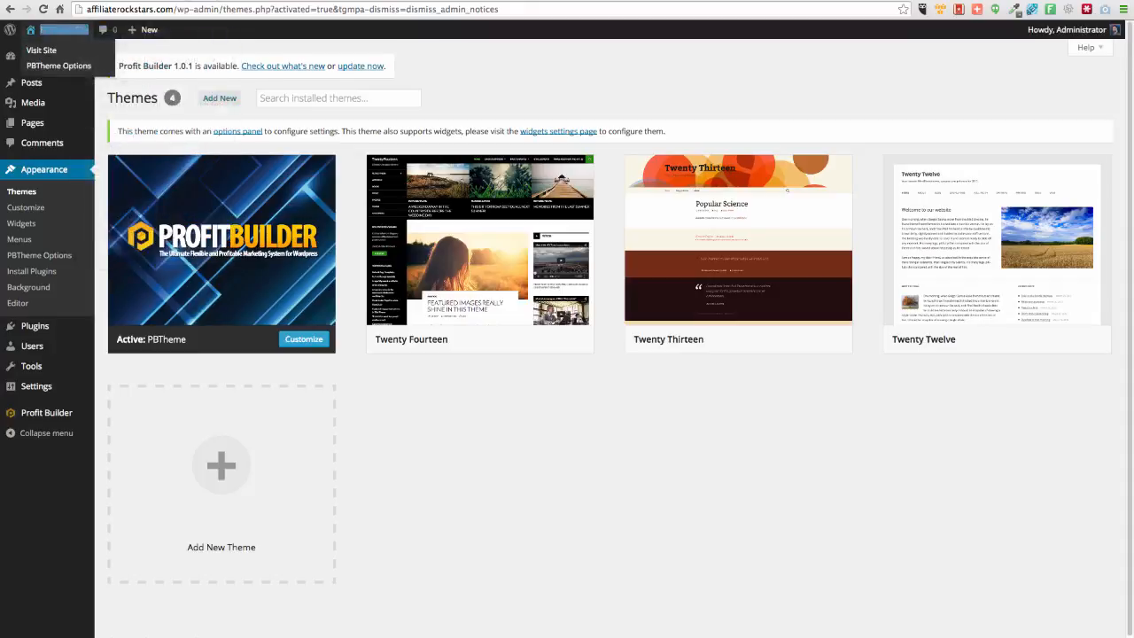
click(342, 1)
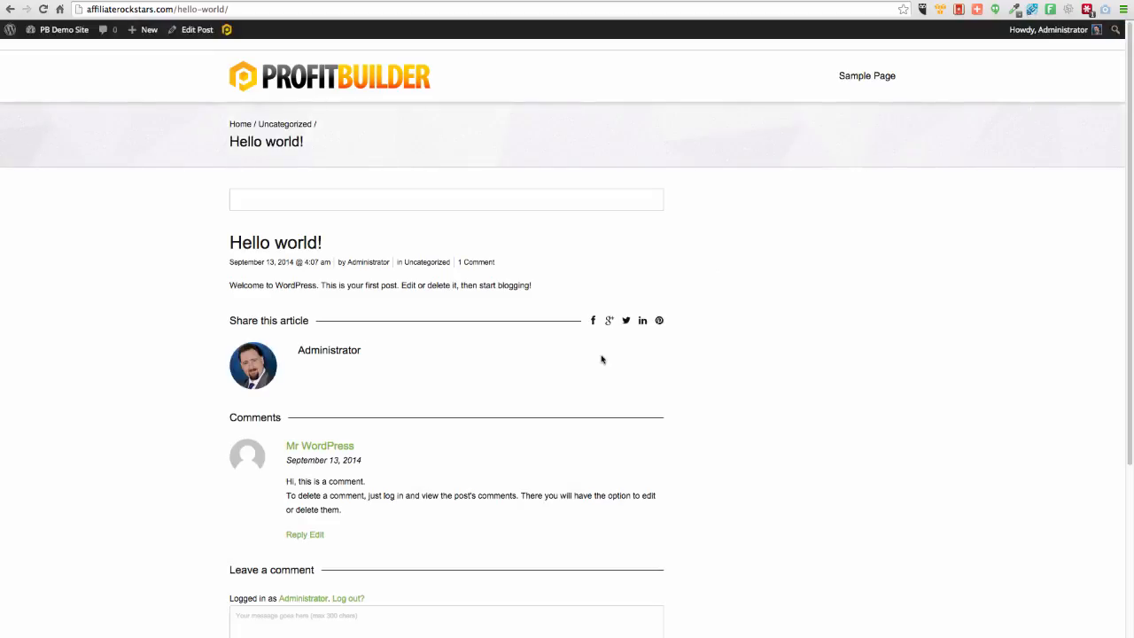
click(227, 31)
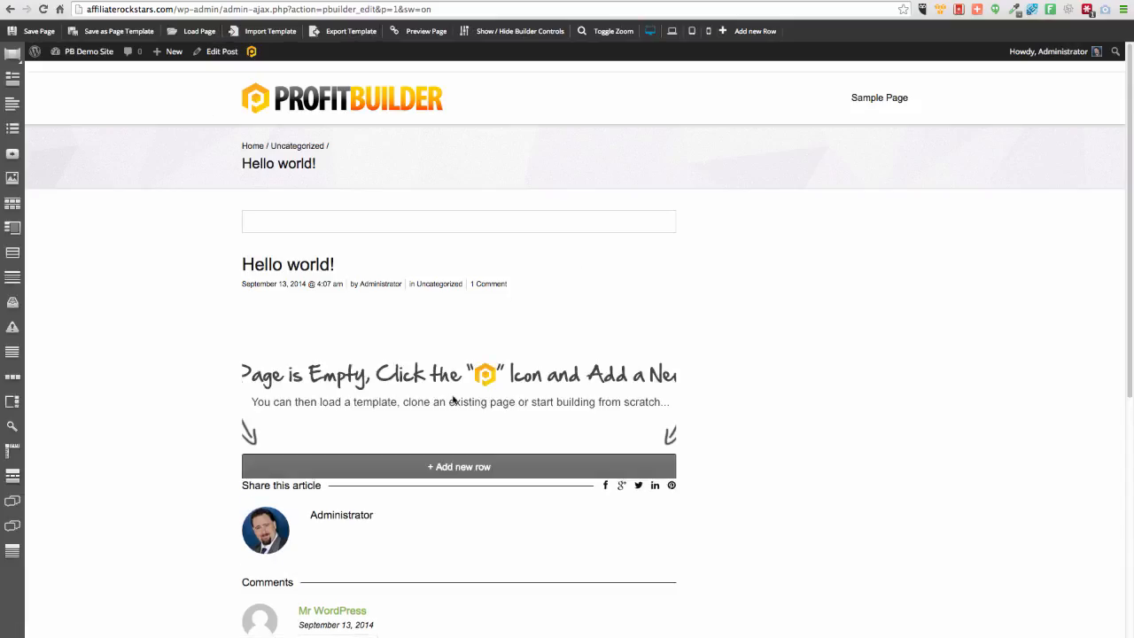
Add a two-equal-column row to the empty post and show the layout choices for another row
click(445, 466)
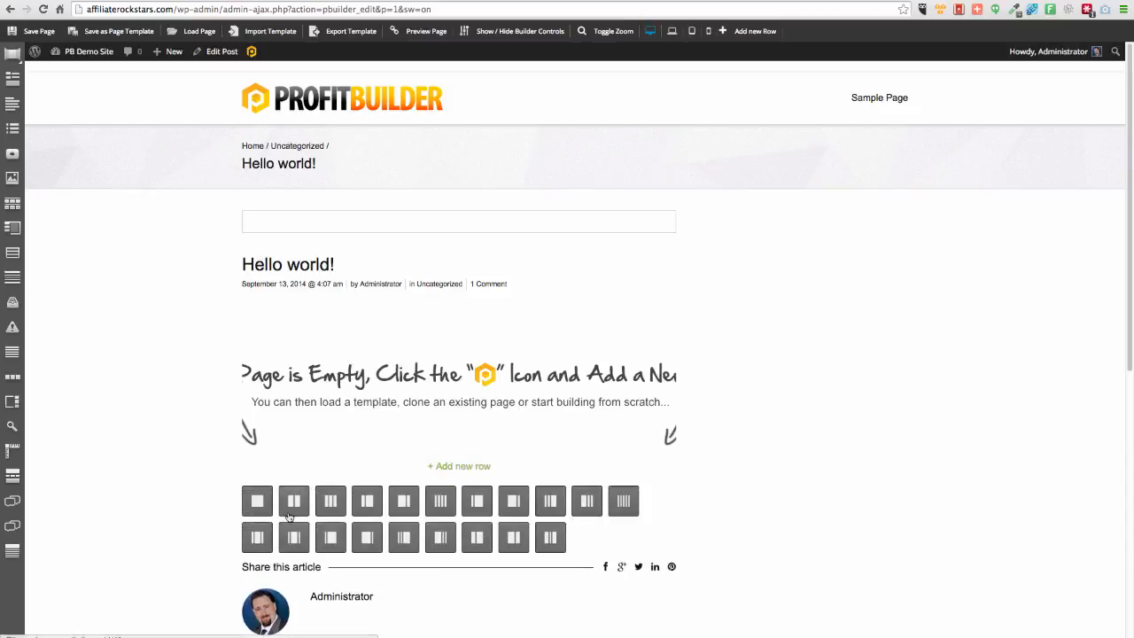
click(294, 503)
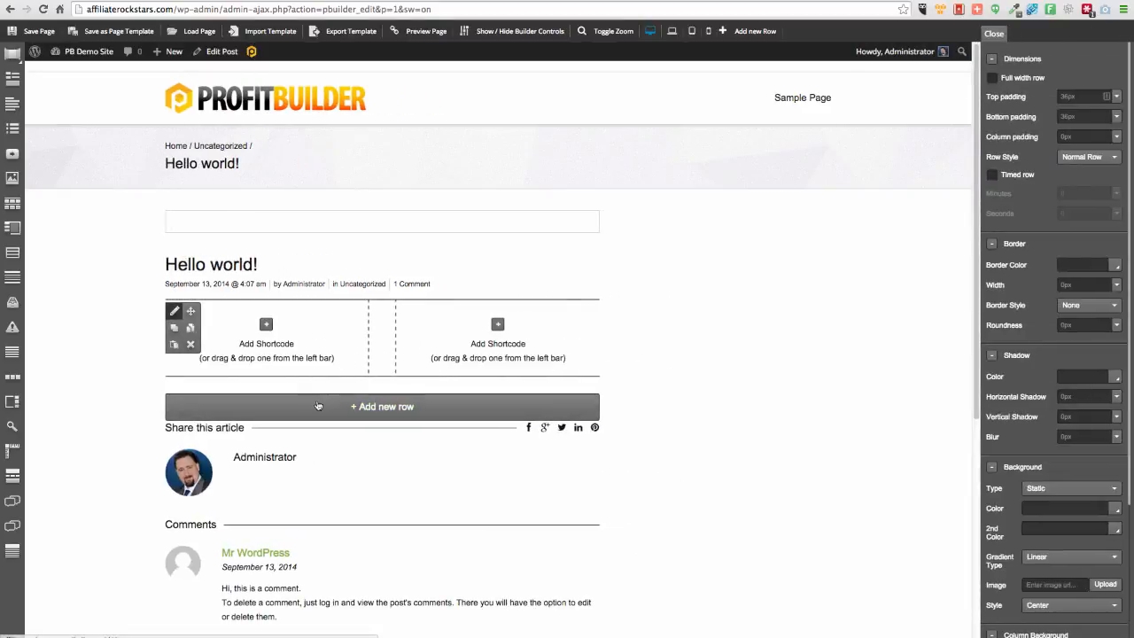
click(382, 406)
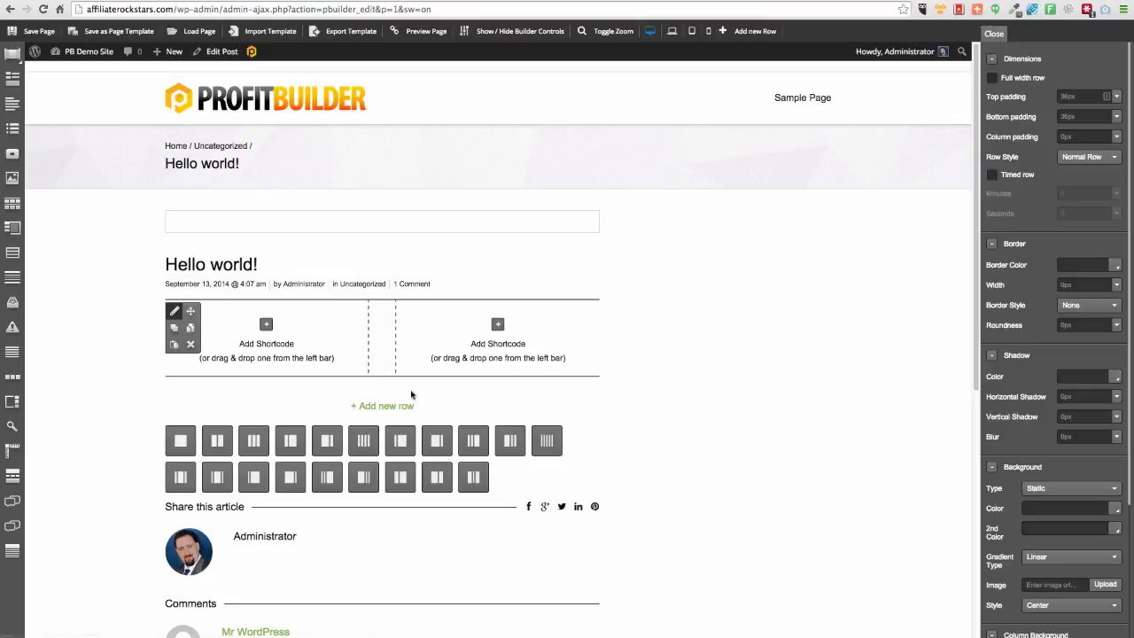
From the Content shortcode group, insert a Video in the row's left column and a Features element in its right column
click(265, 325)
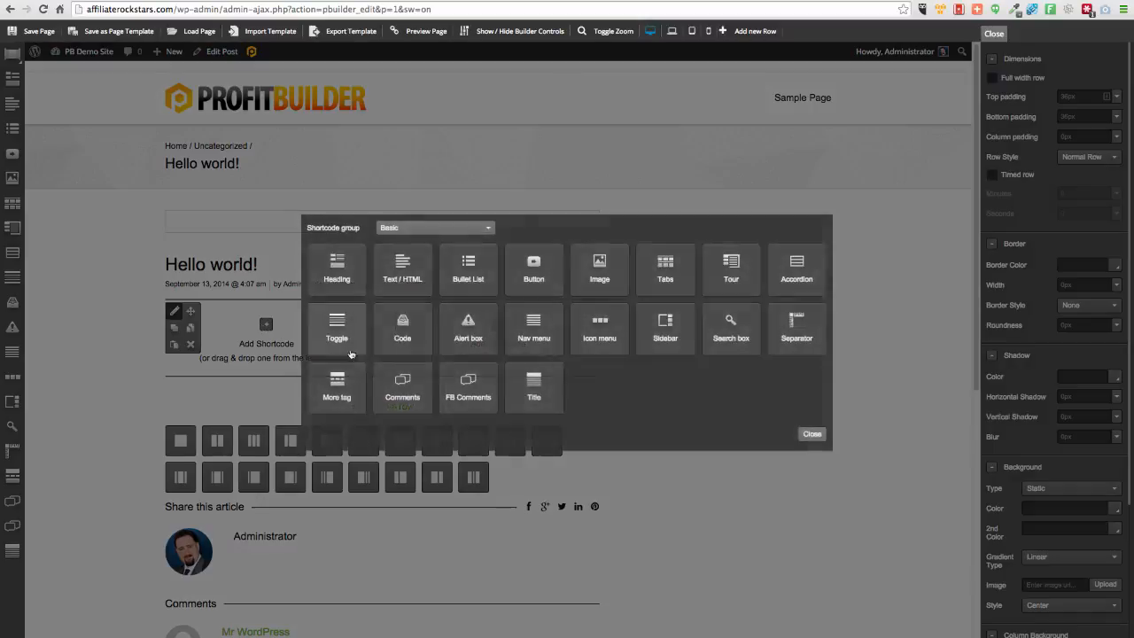
click(434, 228)
click(394, 280)
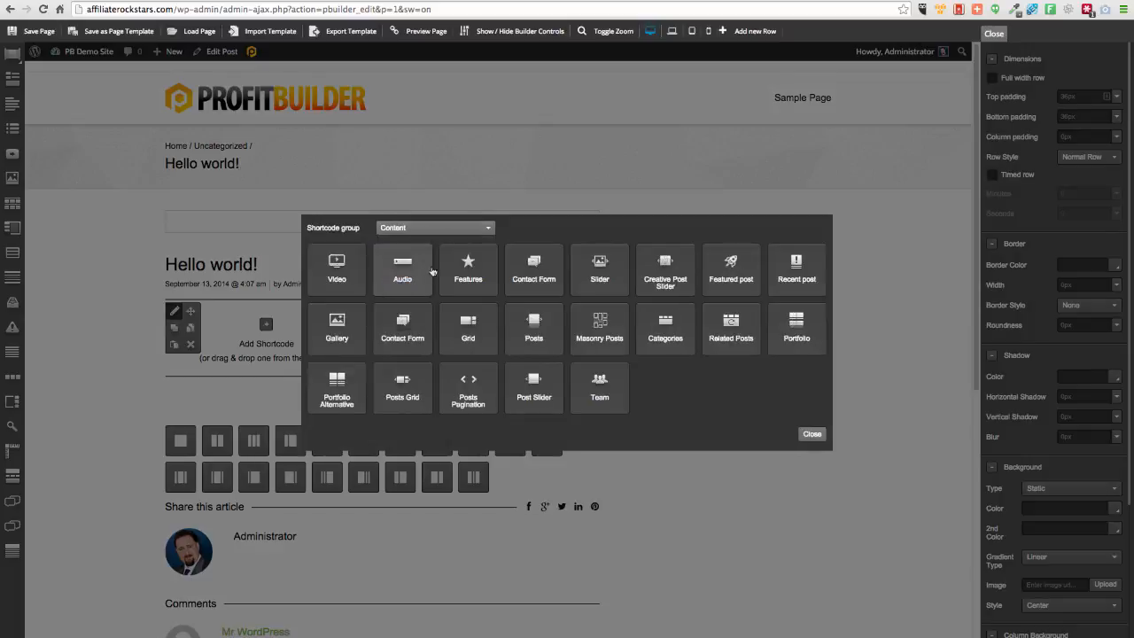
click(337, 270)
click(507, 331)
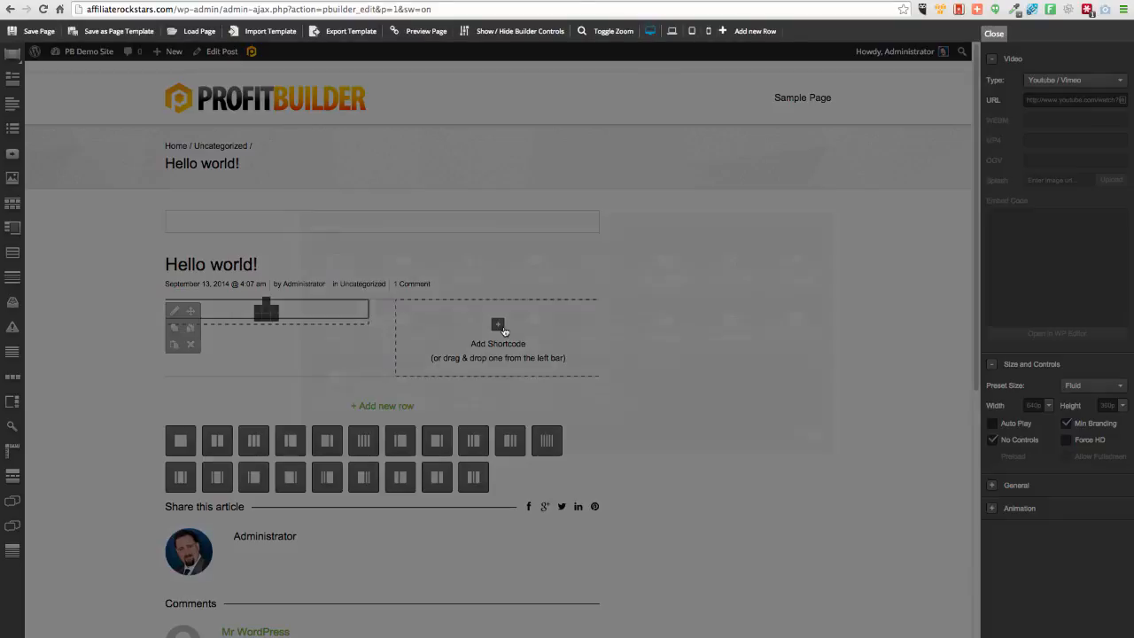
click(488, 266)
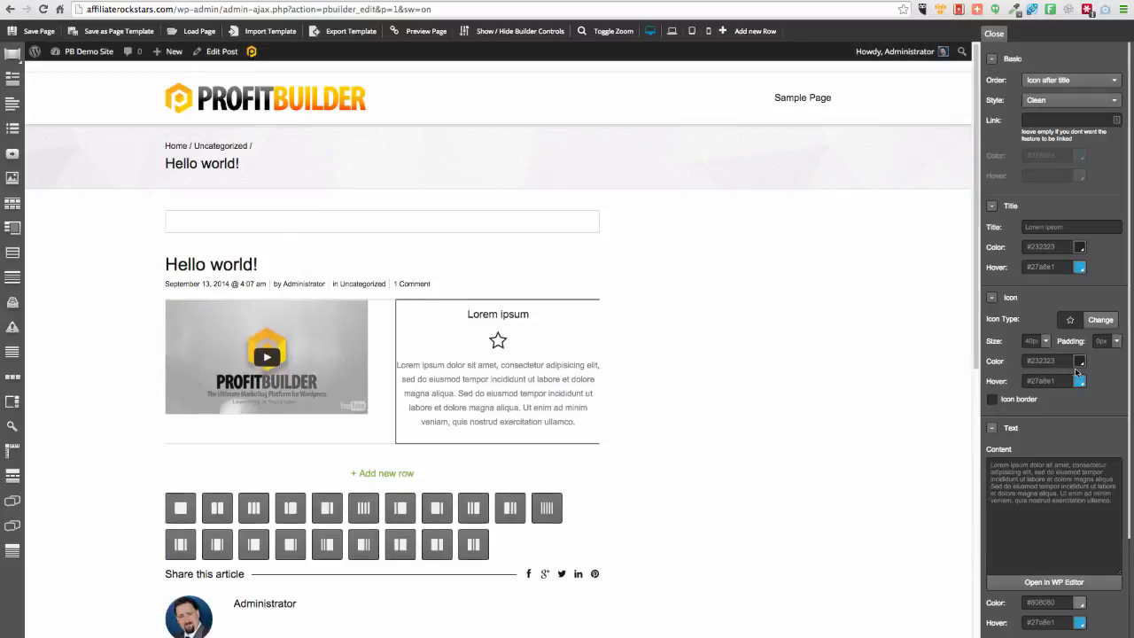
Change the Features icon to the camera from the Awesome set and set the icon size to 100 px
click(1100, 320)
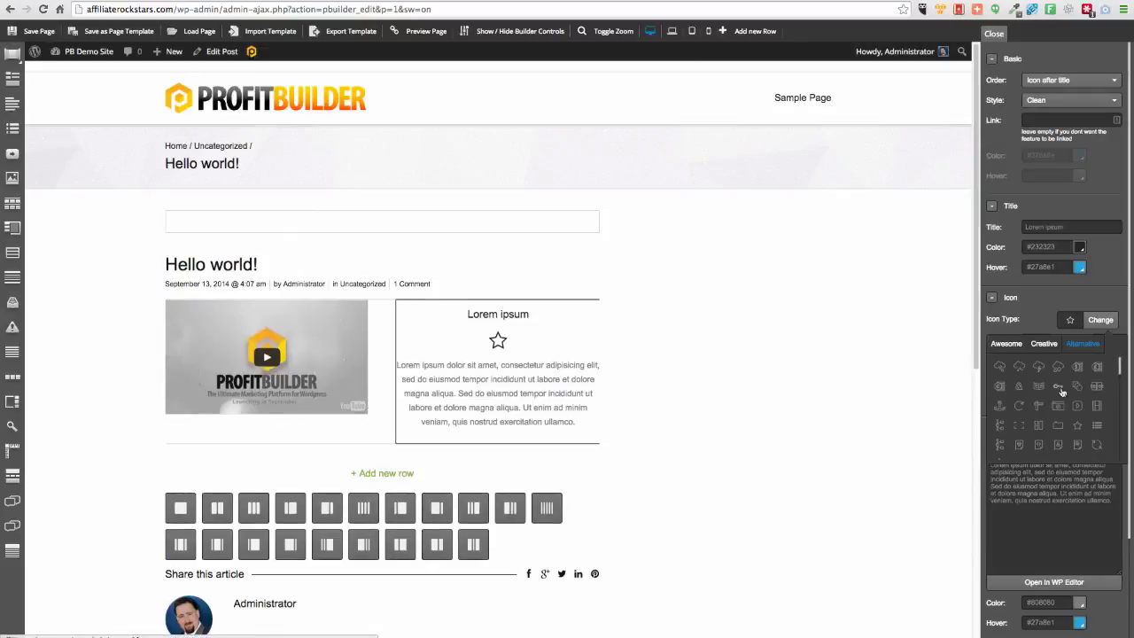
click(1015, 346)
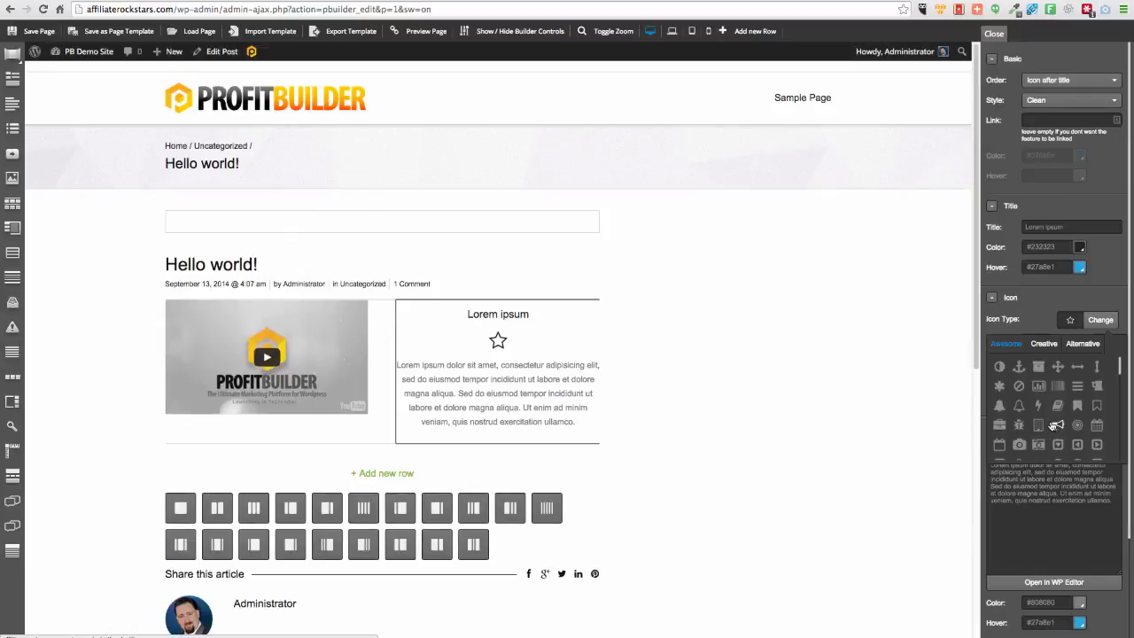
scroll(1024, 412, down, 2)
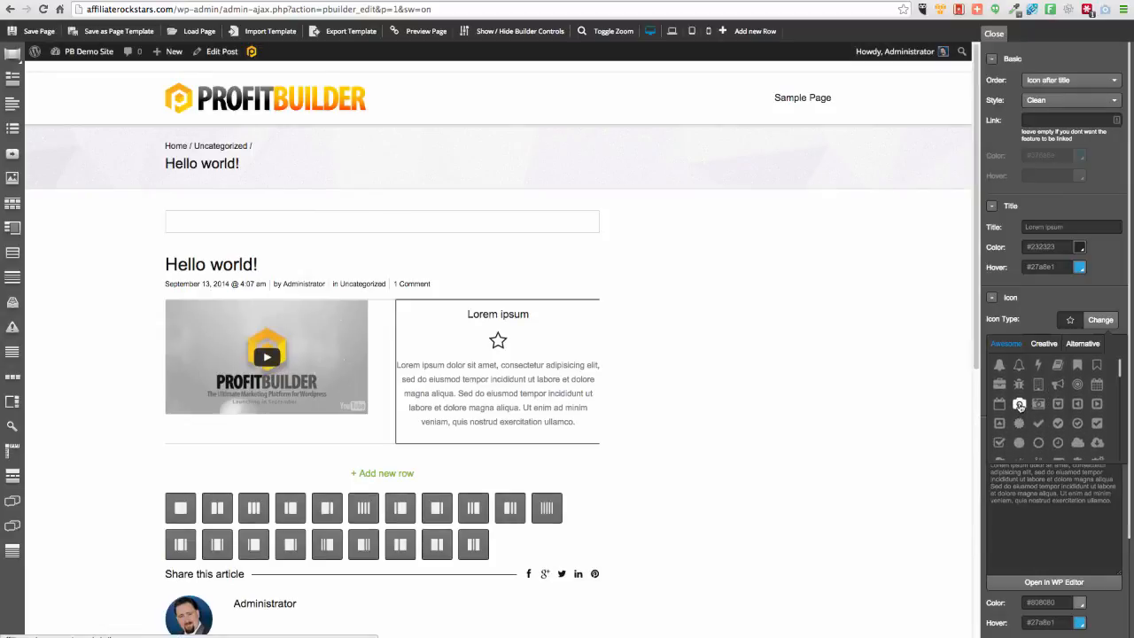
click(1020, 404)
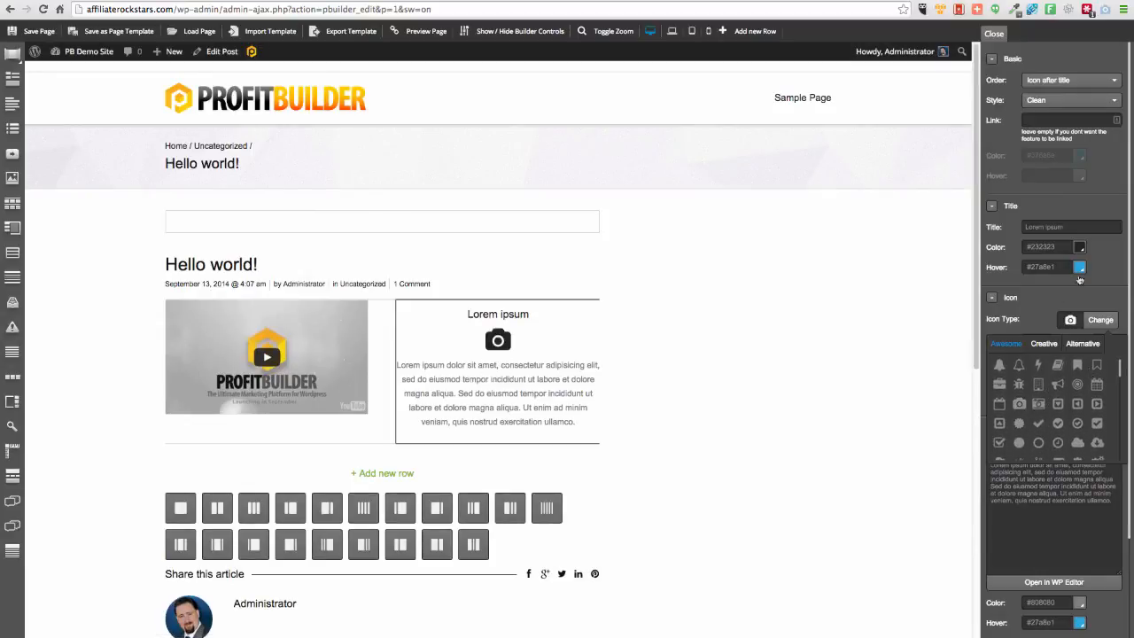
click(1104, 319)
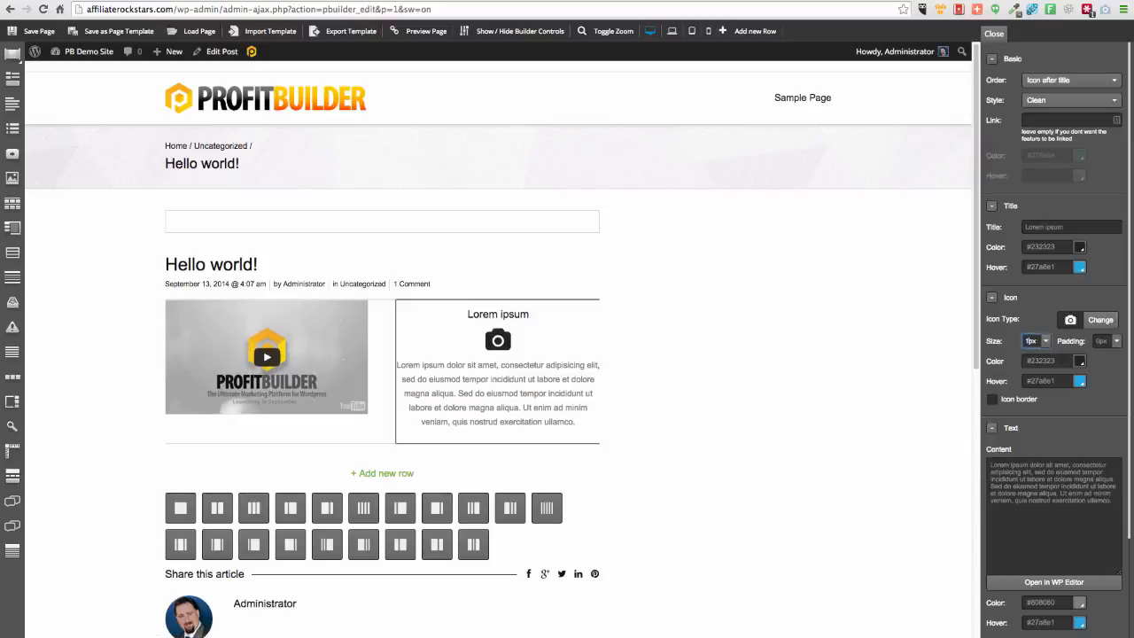
text(00)
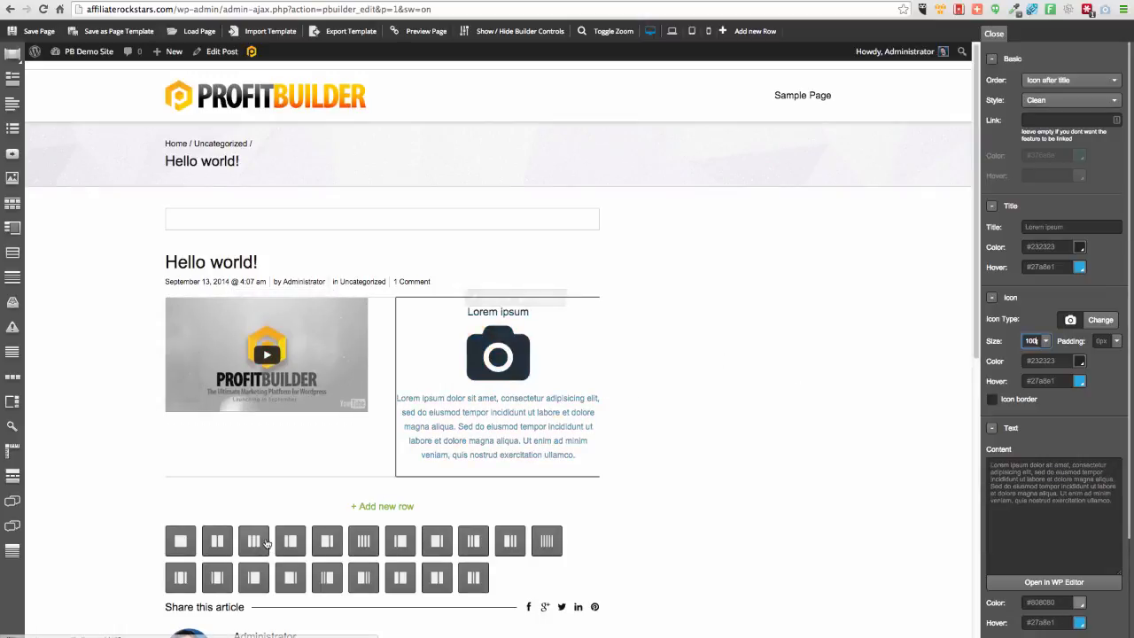
Add a single-column row, move it above the two-column row and insert a Video in it
click(180, 540)
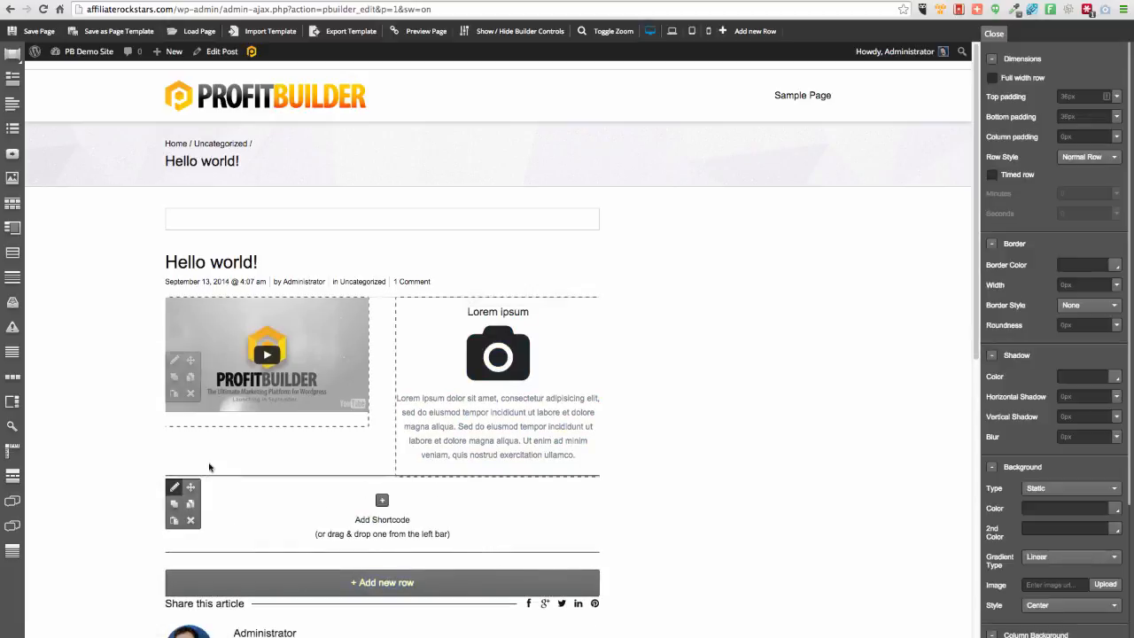
drag(190, 486, 206, 325)
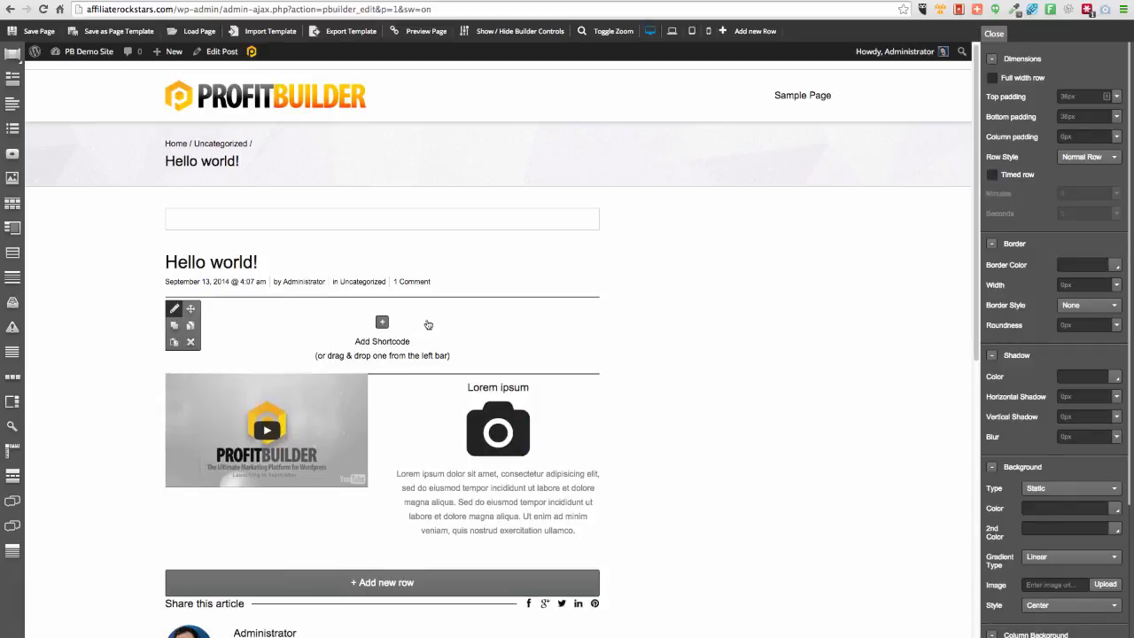
click(383, 323)
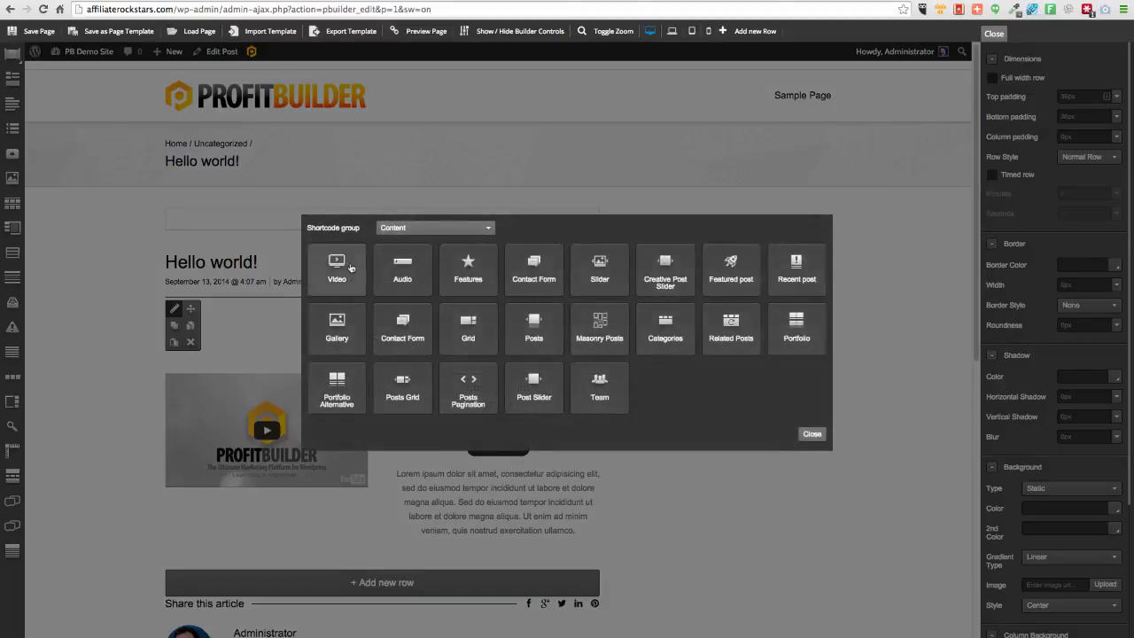
click(438, 257)
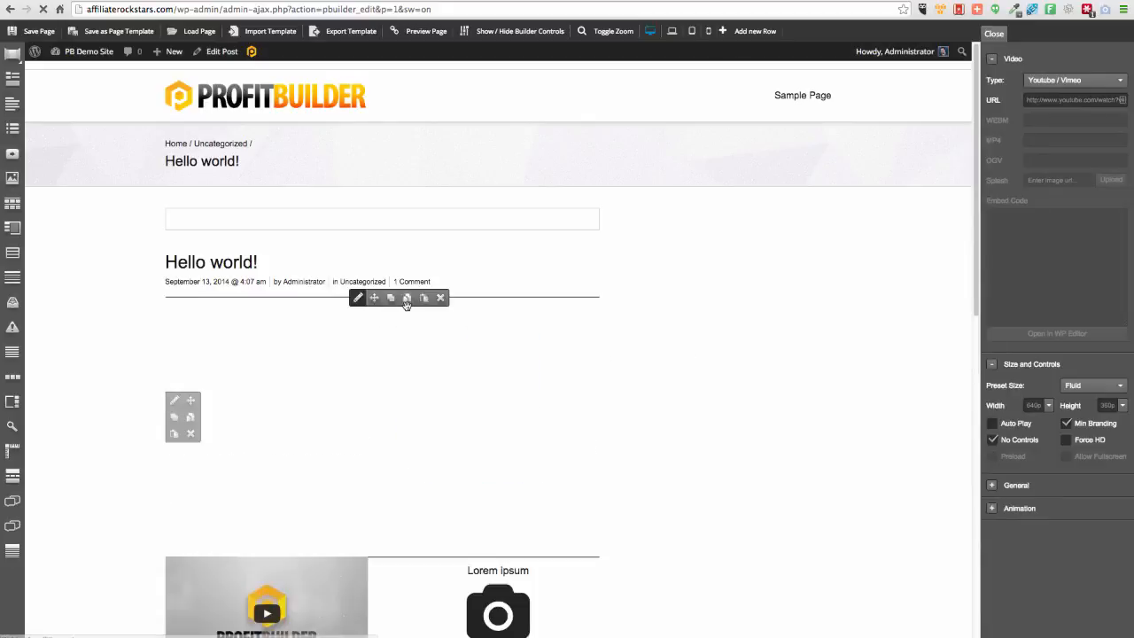
scroll(485, 414, down, 7)
scroll(387, 228, up, 6)
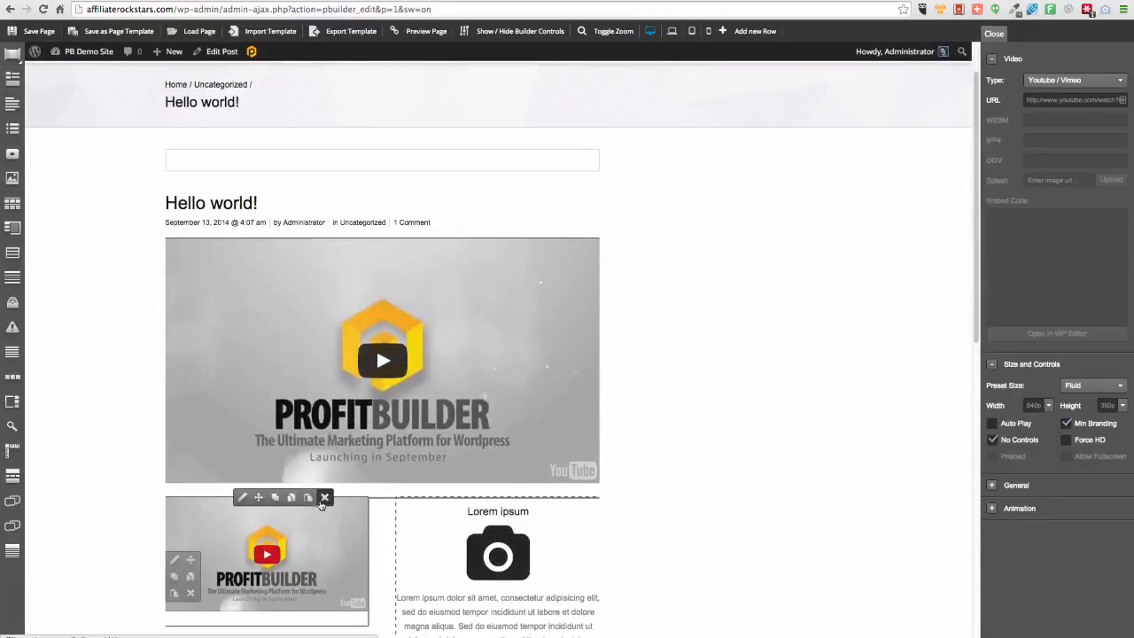
Replace the small video in the two-column row's left column with a duplicate of the camera feature
click(324, 498)
click(655, 201)
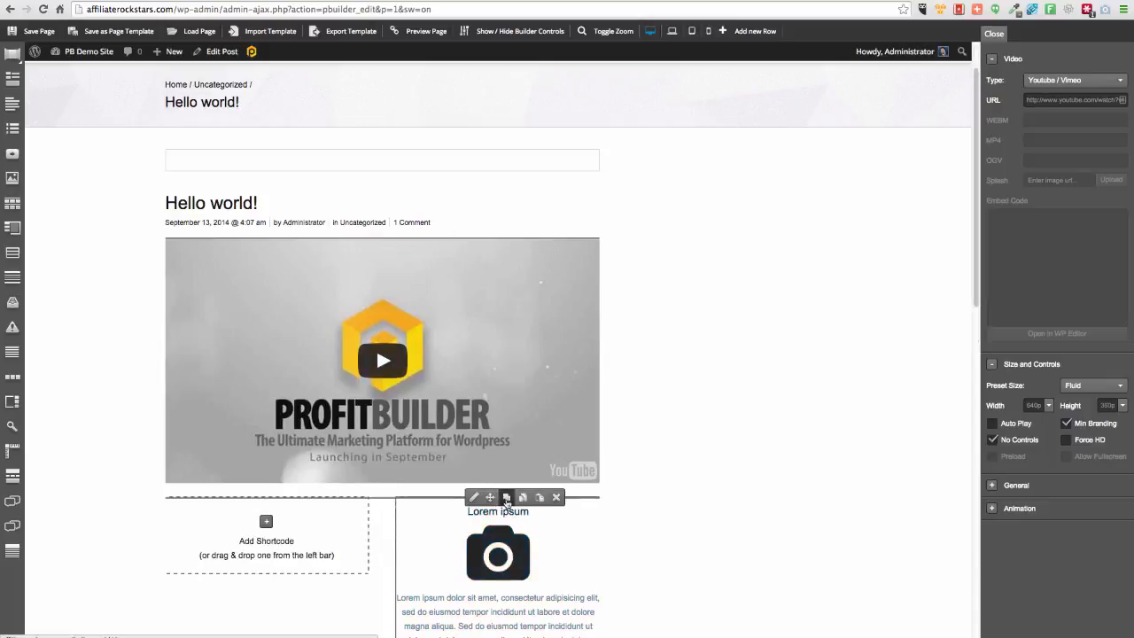
click(507, 498)
scroll(514, 425, down, 5)
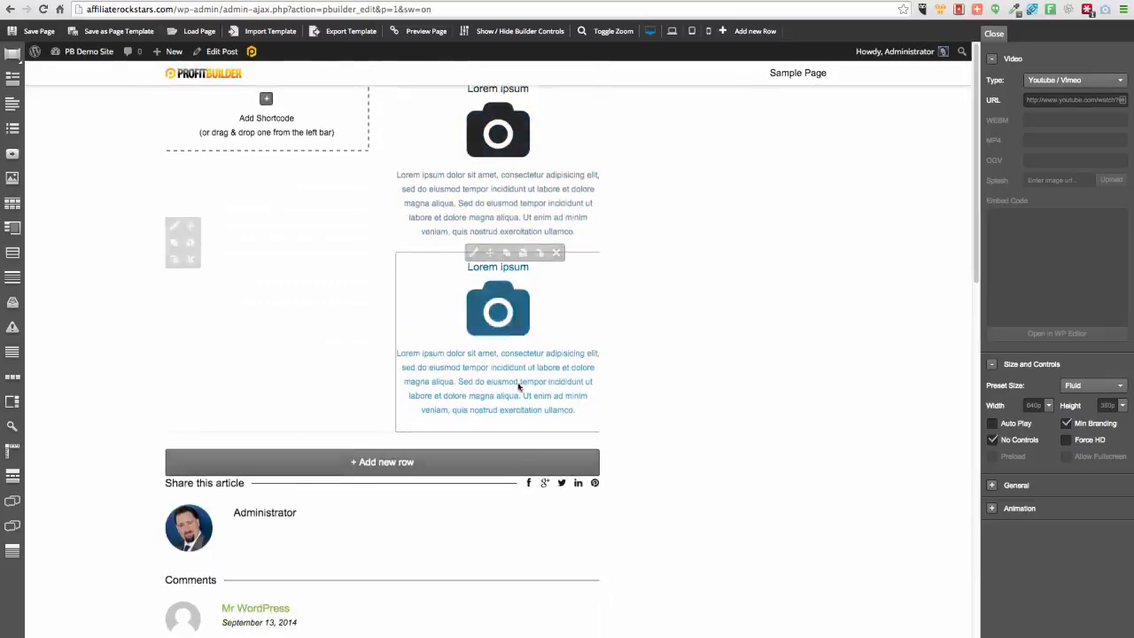
scroll(505, 316, up, 2)
drag(490, 318, 264, 195)
scroll(633, 306, up, 2)
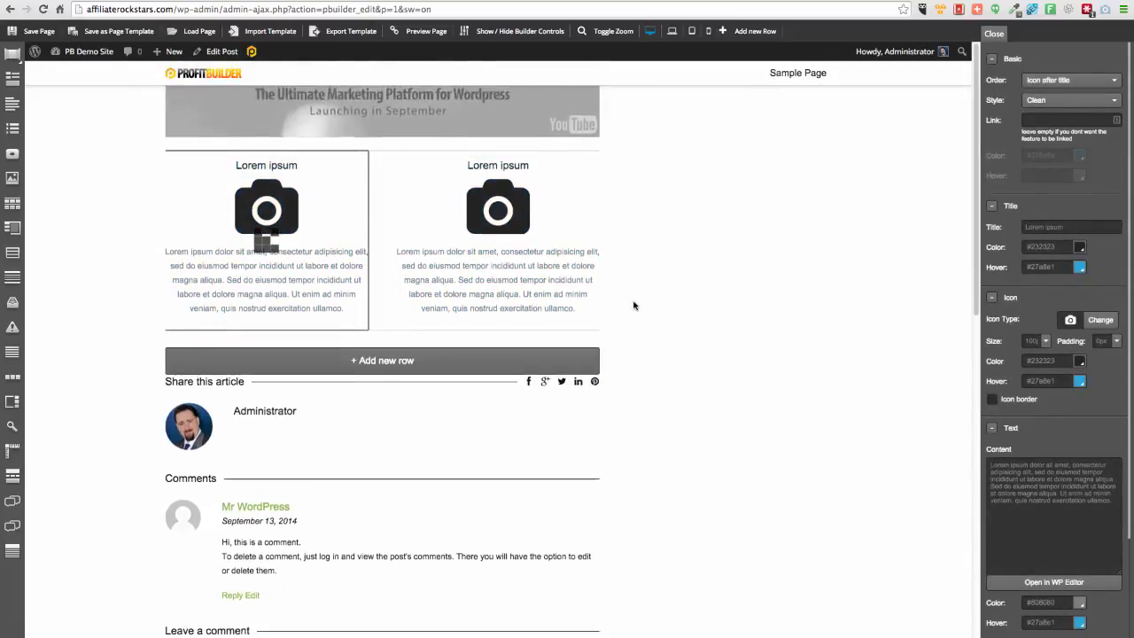
scroll(634, 306, up, 5)
Set the large video's animation type to "Bounce in"
mouse_move(488, 271)
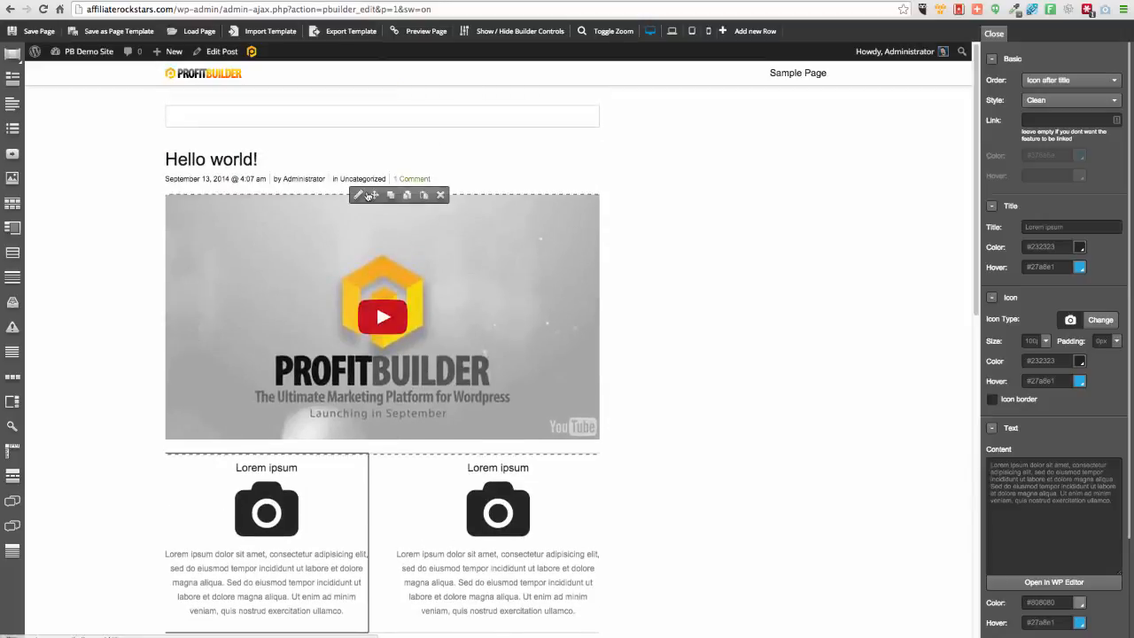
click(361, 196)
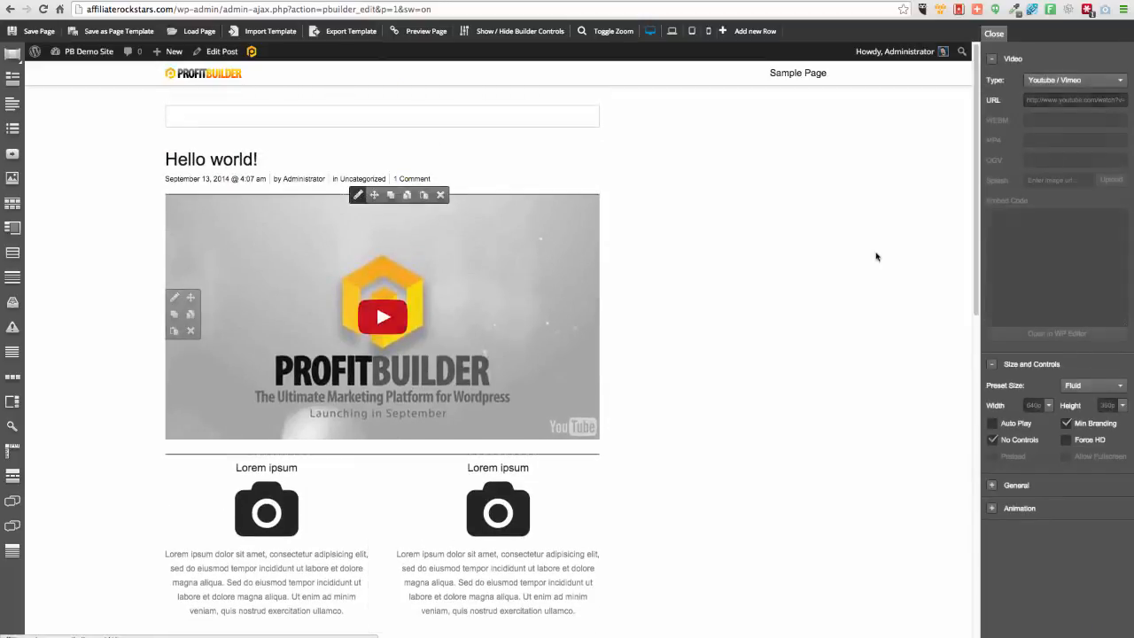
click(993, 509)
click(1042, 532)
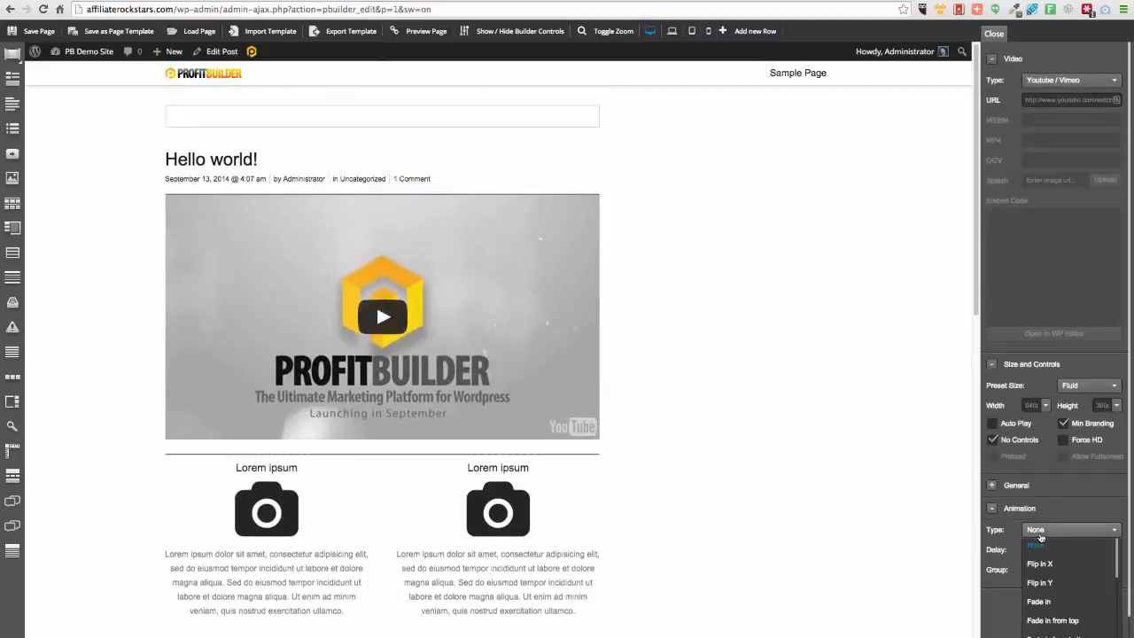
scroll(1055, 559, down, 3)
scroll(1067, 565, down, 1)
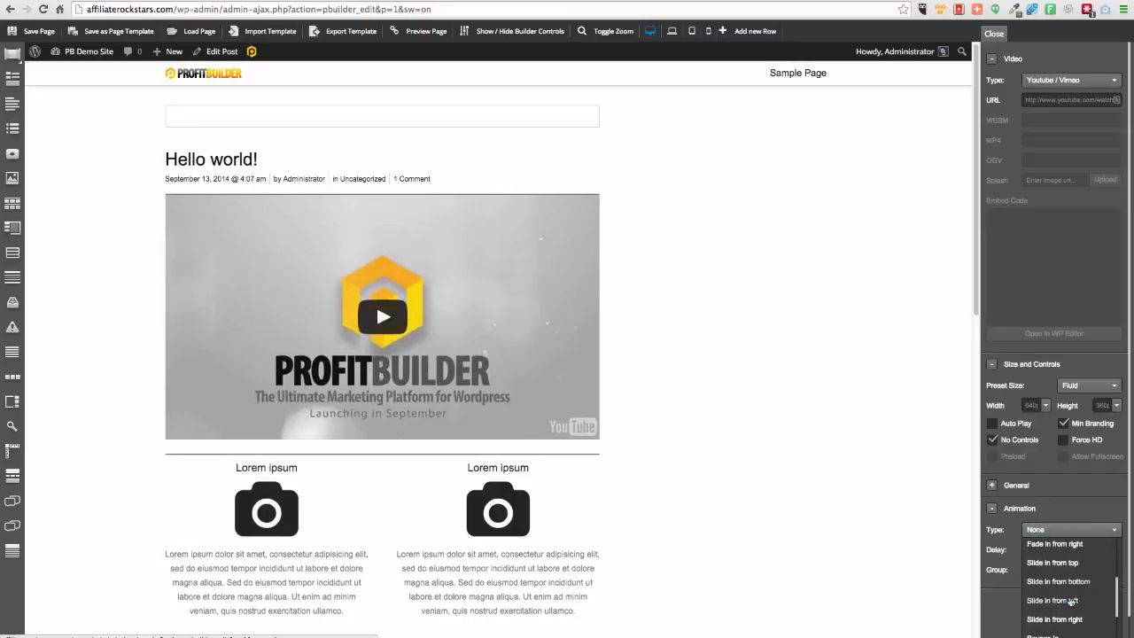
click(1052, 635)
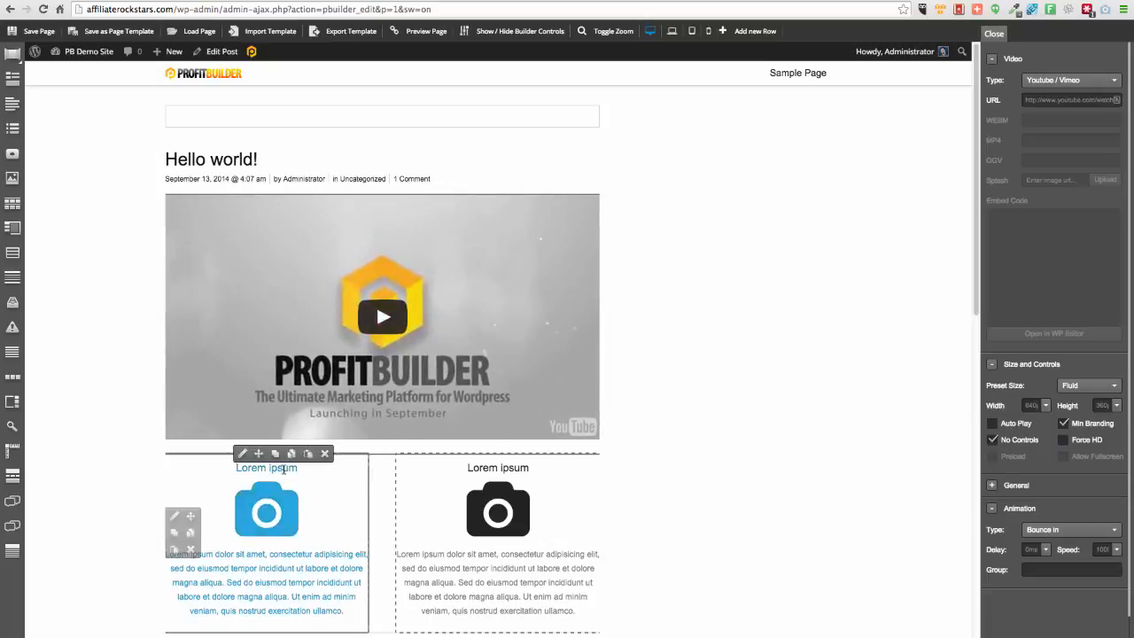
Set the left camera feature's animation type to "Lightning speed"
click(241, 454)
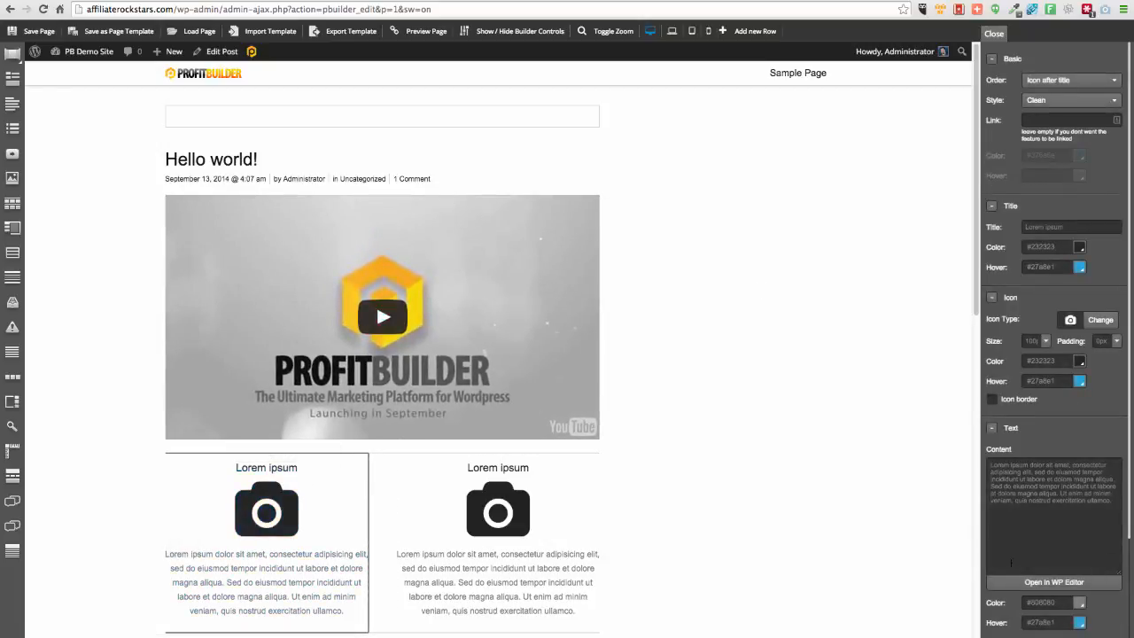
scroll(1019, 550, down, 3)
click(993, 547)
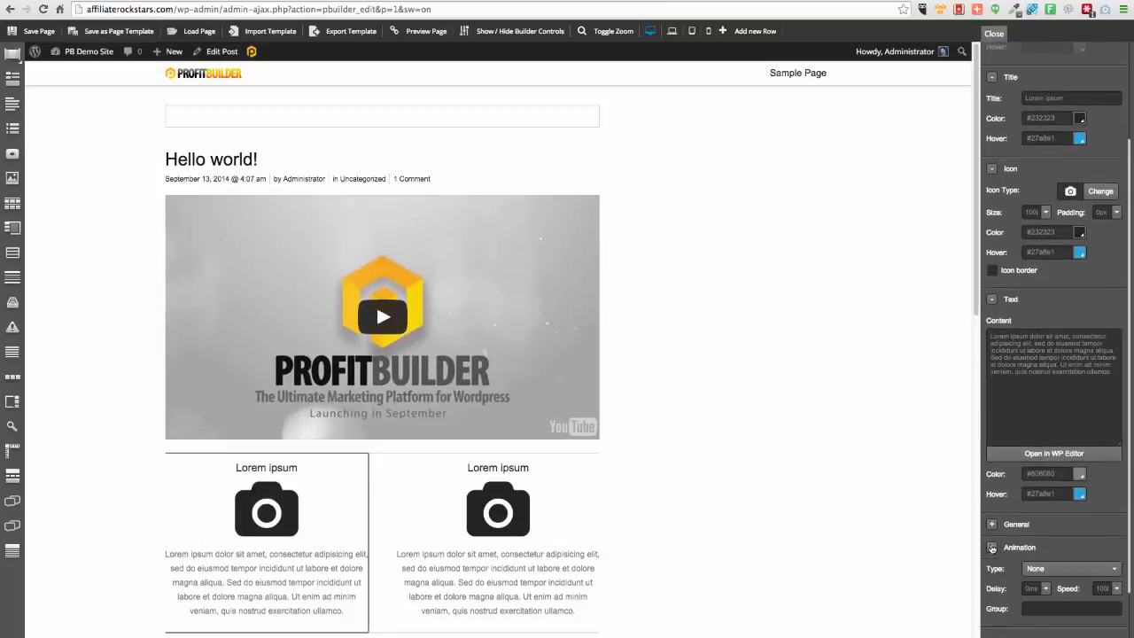
scroll(1054, 531, down, 2)
click(1067, 502)
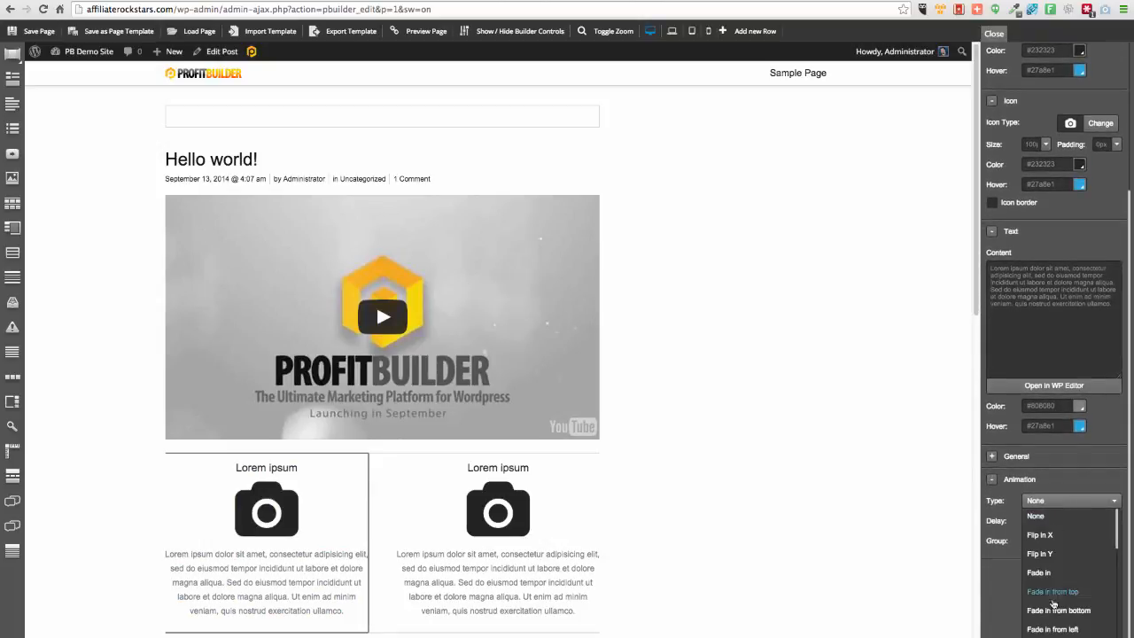
scroll(1070, 598, down, 10)
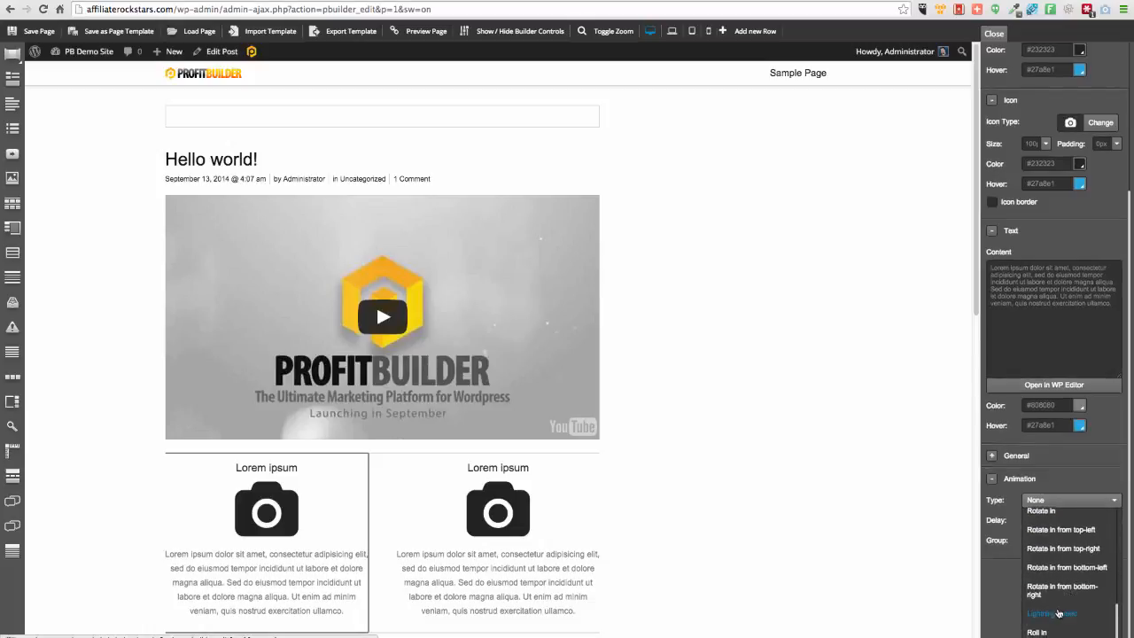
click(1052, 615)
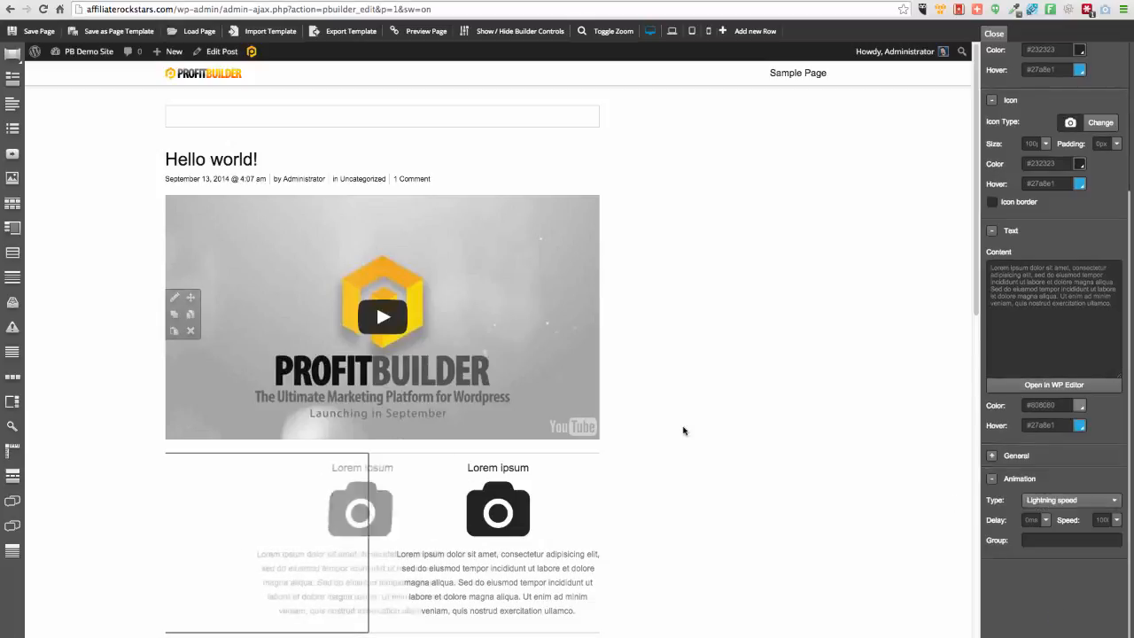
mouse_move(547, 460)
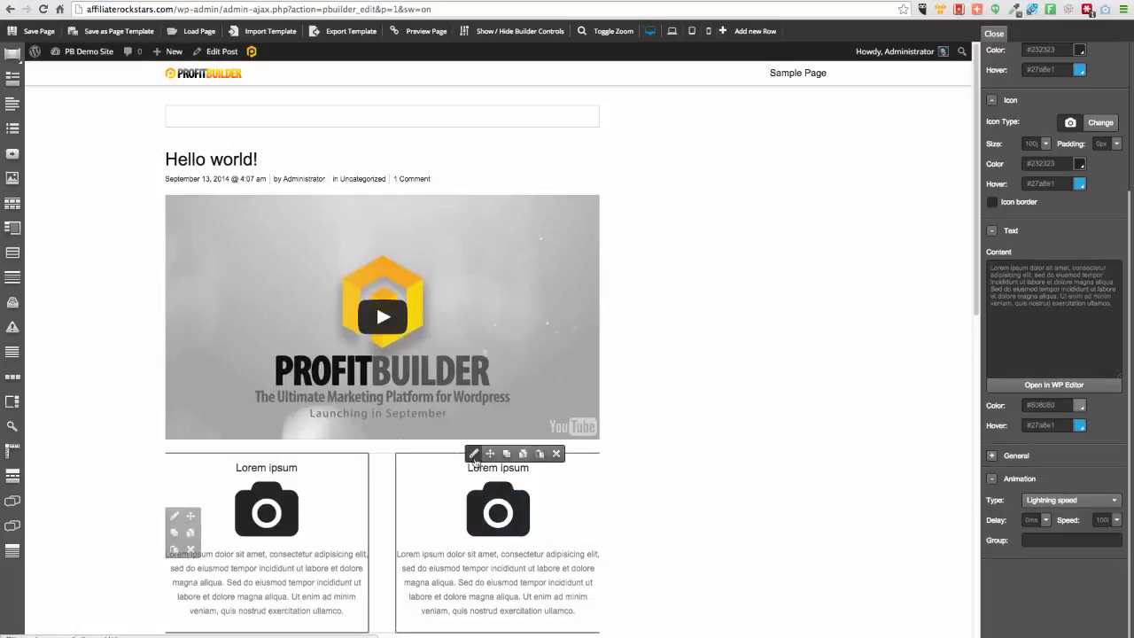
Set the right camera feature's animation type to "Rotate in"
click(474, 454)
click(991, 546)
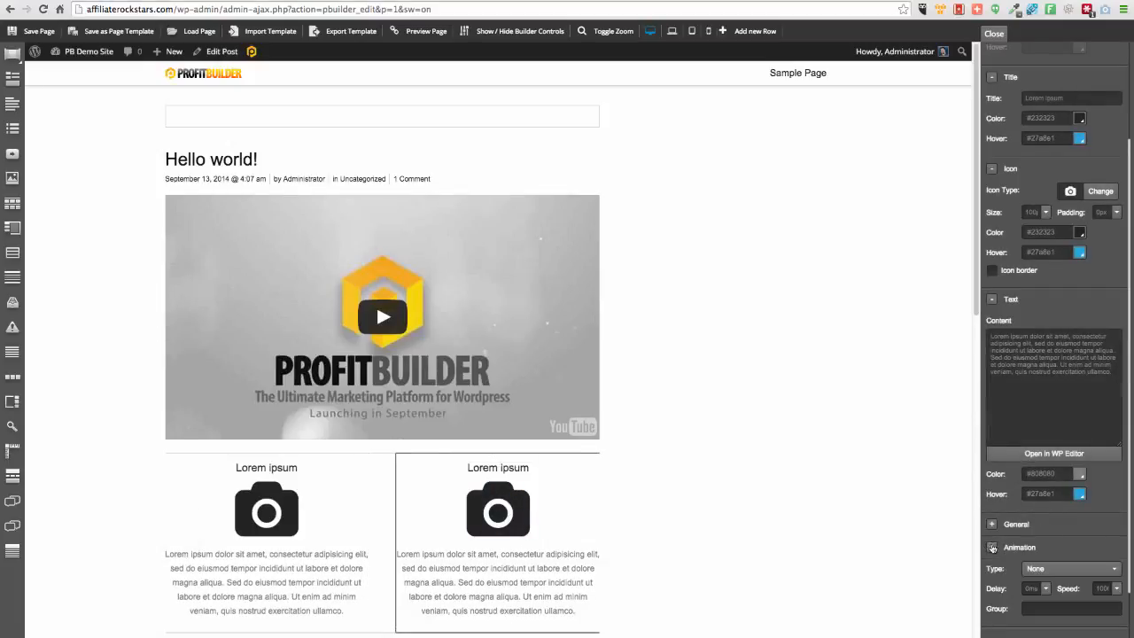
scroll(1054, 514, down, 2)
click(1055, 509)
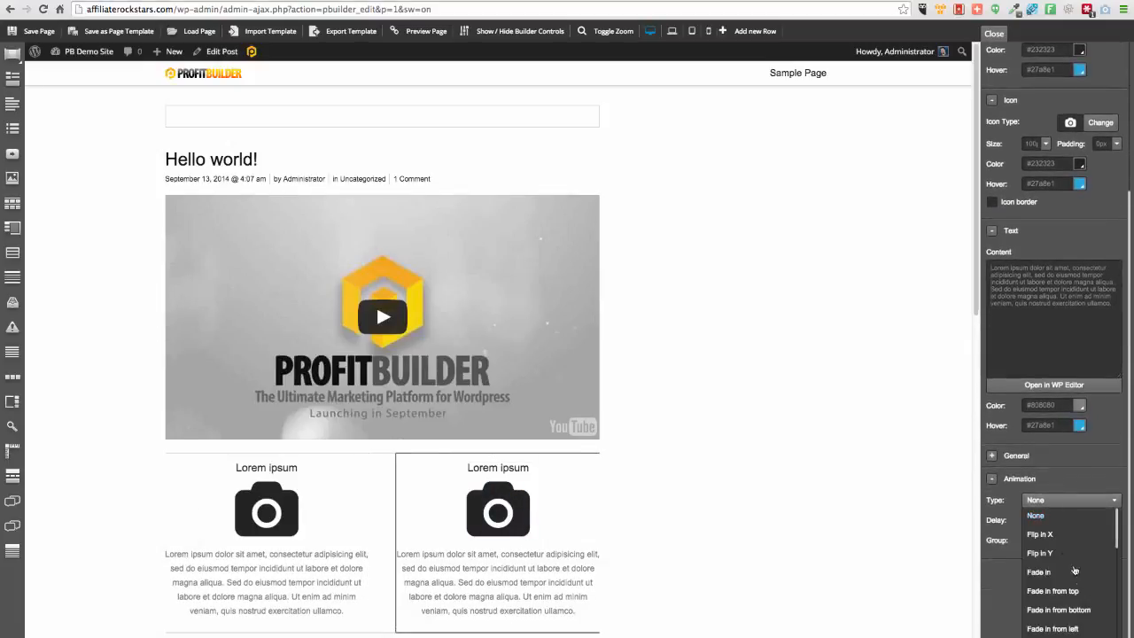
scroll(1068, 567, down, 10)
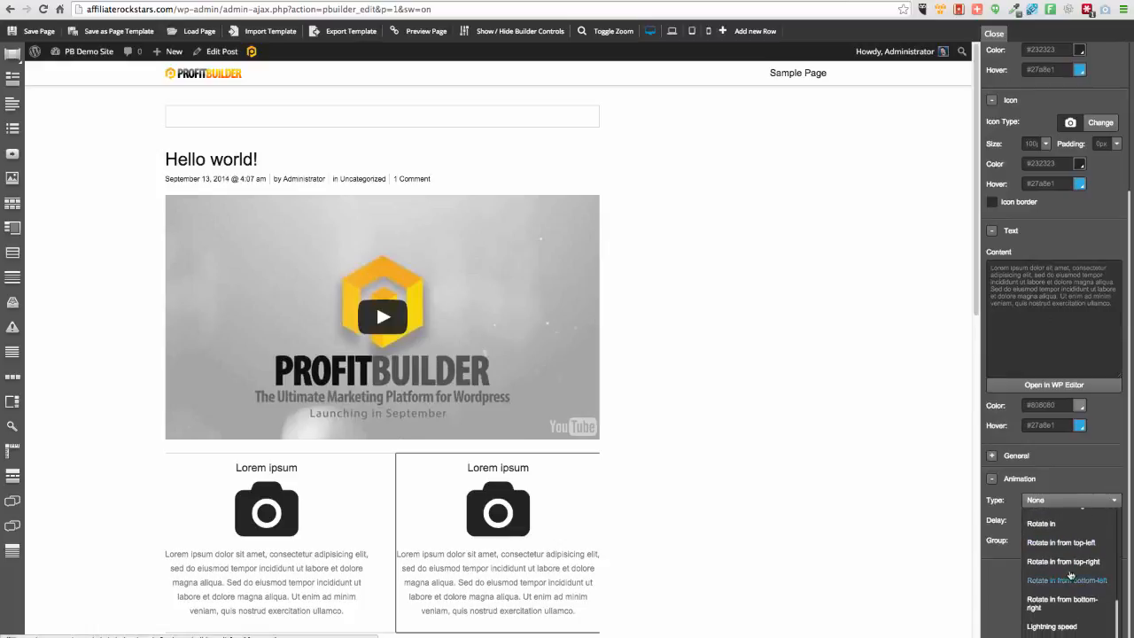
click(1047, 524)
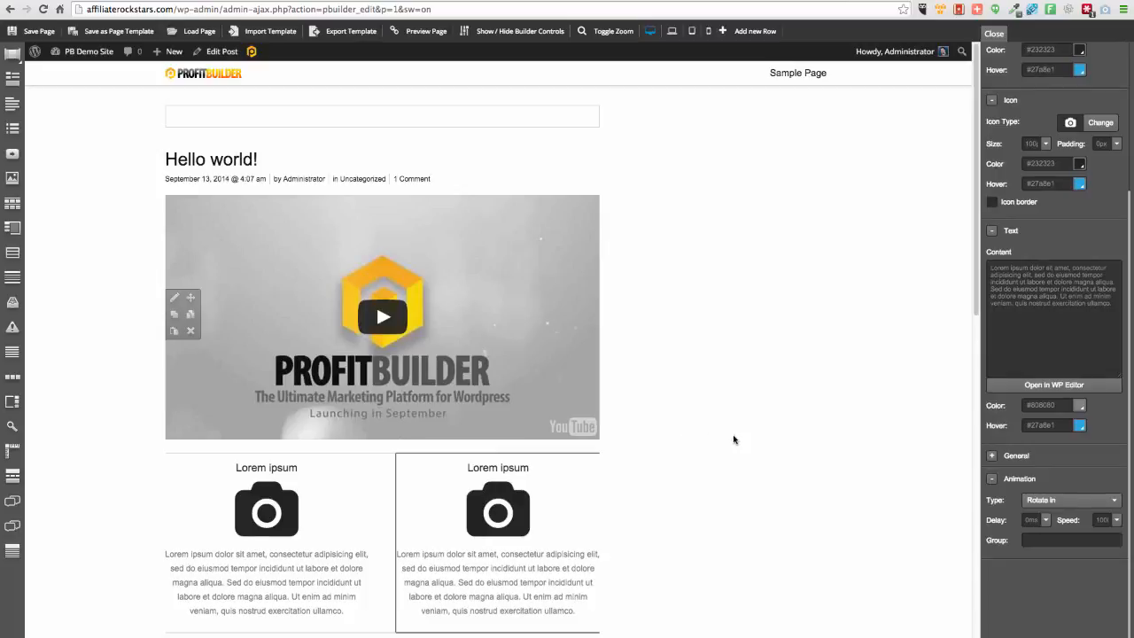
Save the page and preview the Hello world! post in a new browser tab to check its layout and animations
scroll(734, 441, down, 4)
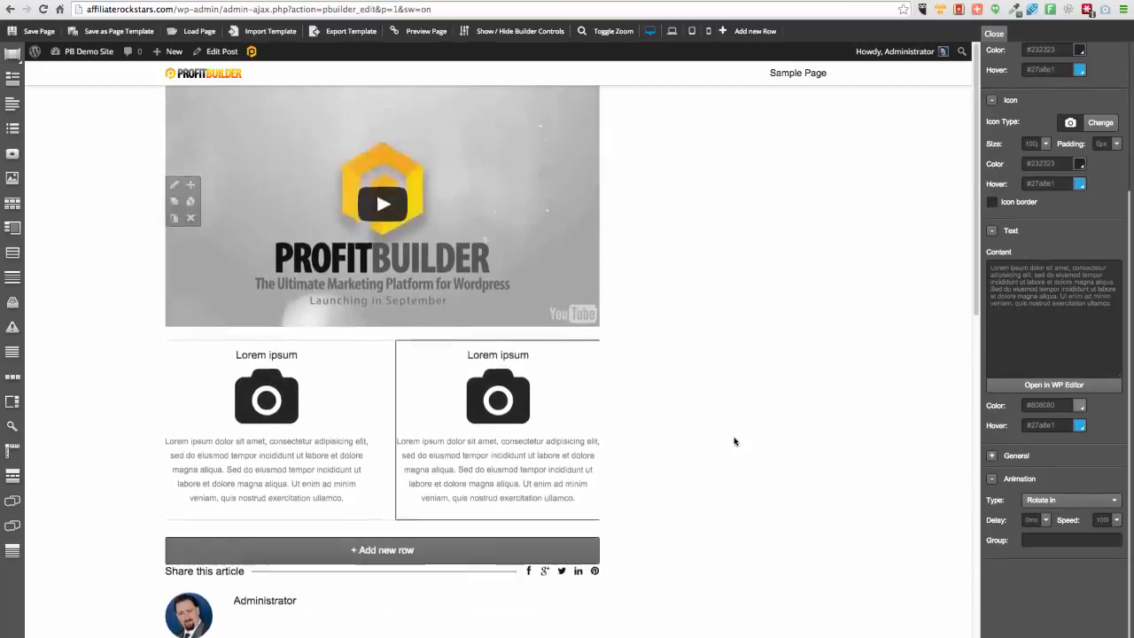
scroll(734, 442, up, 6)
click(41, 32)
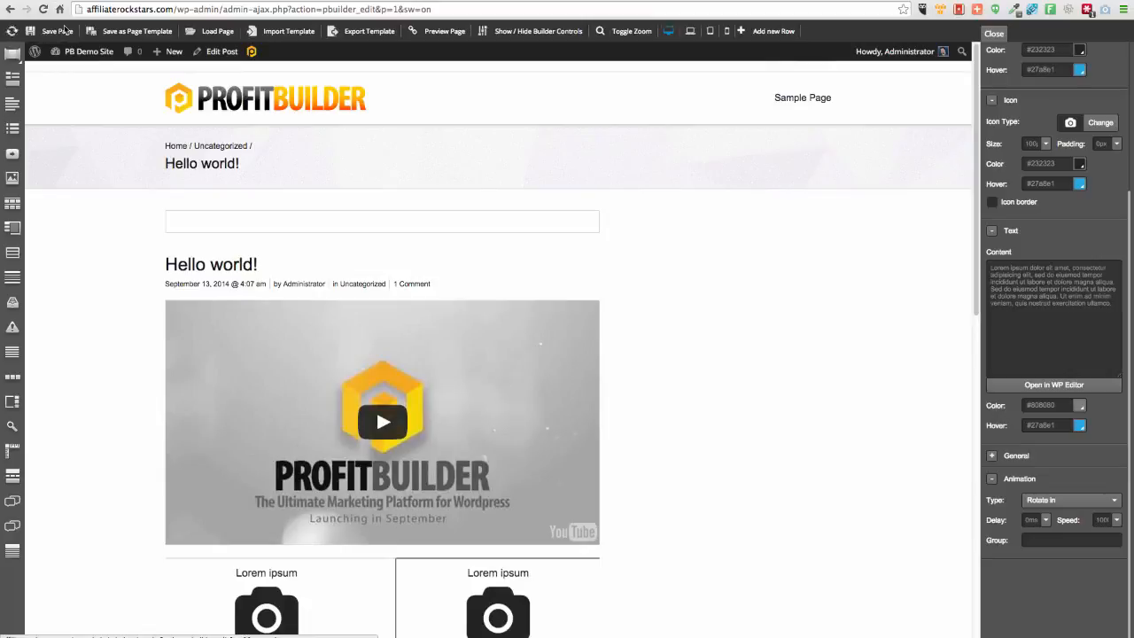
right_click(444, 31)
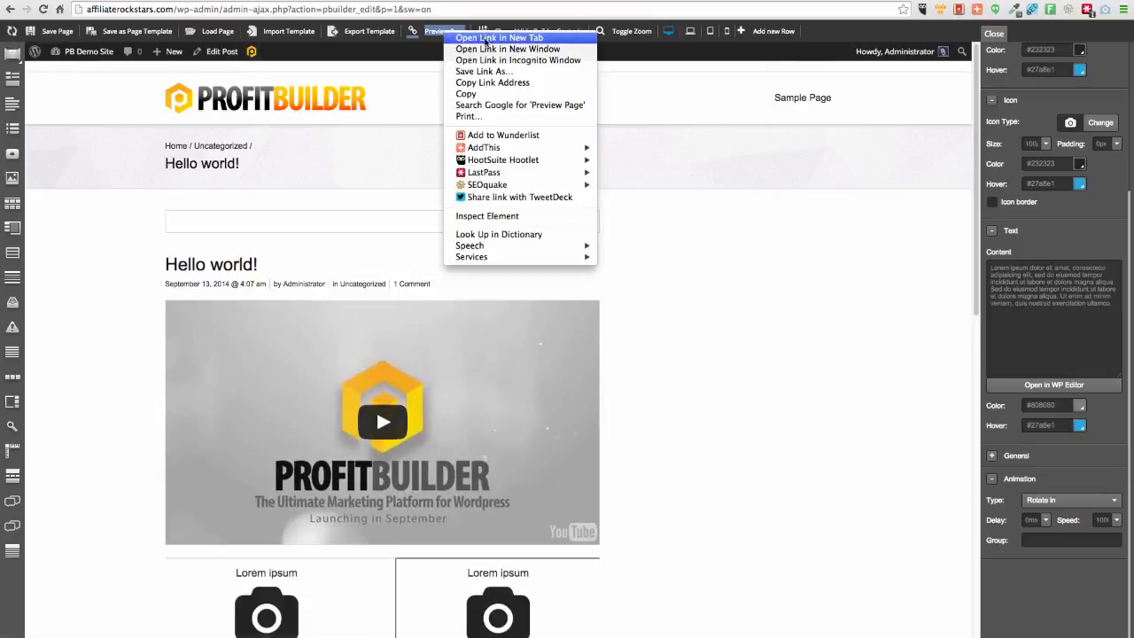
click(480, 40)
click(399, 1)
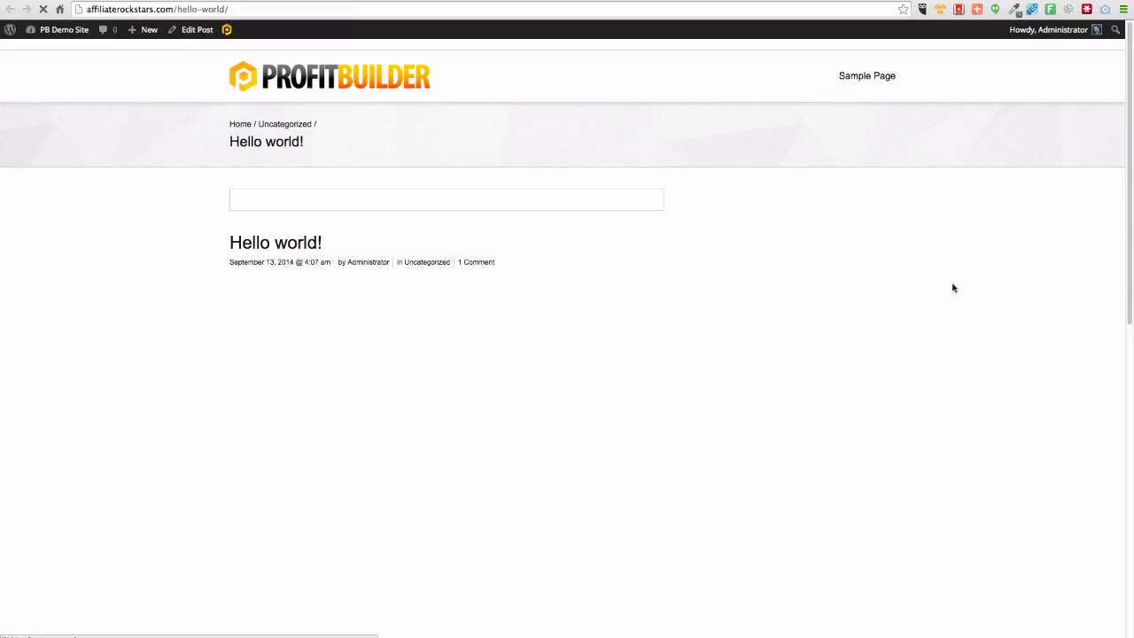
scroll(859, 348, down, 10)
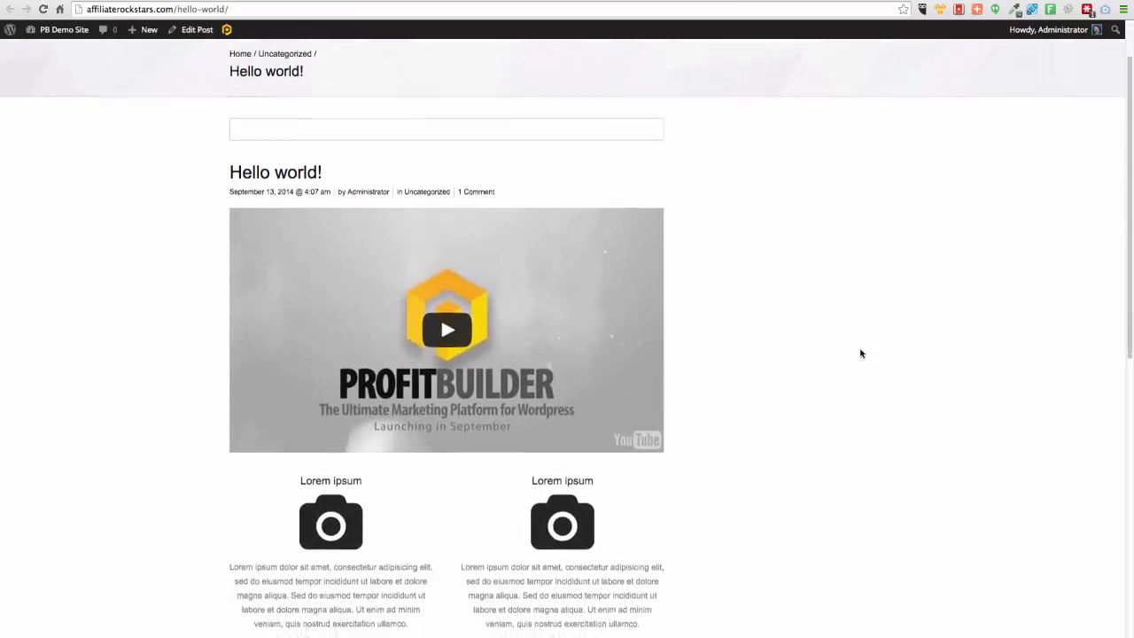
scroll(860, 353, up, 6)
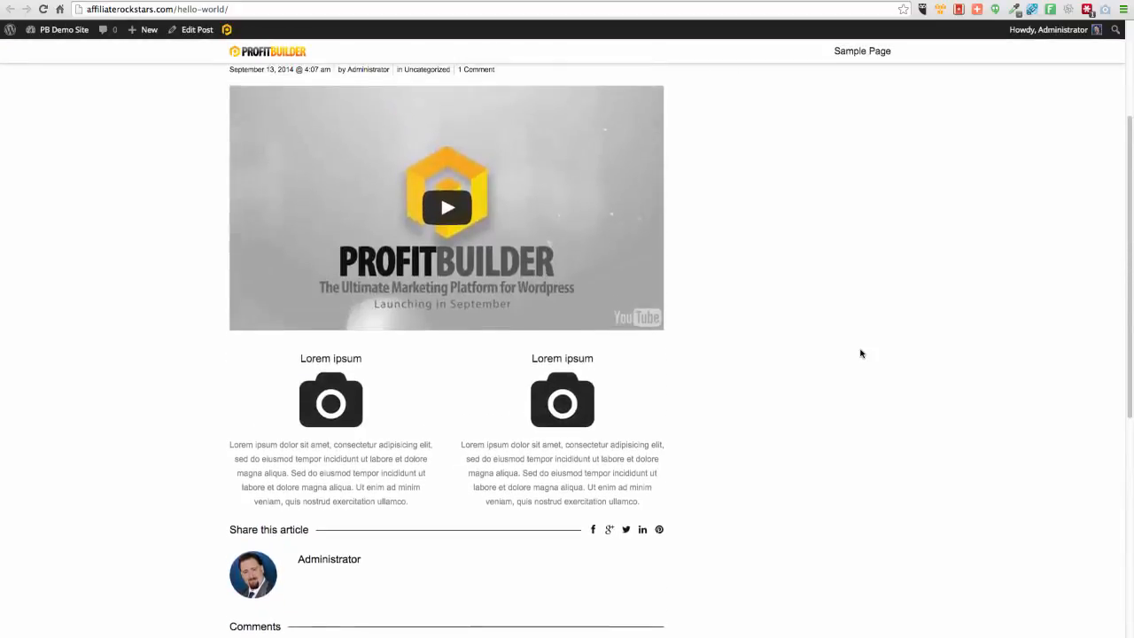
scroll(655, 397, up, 3)
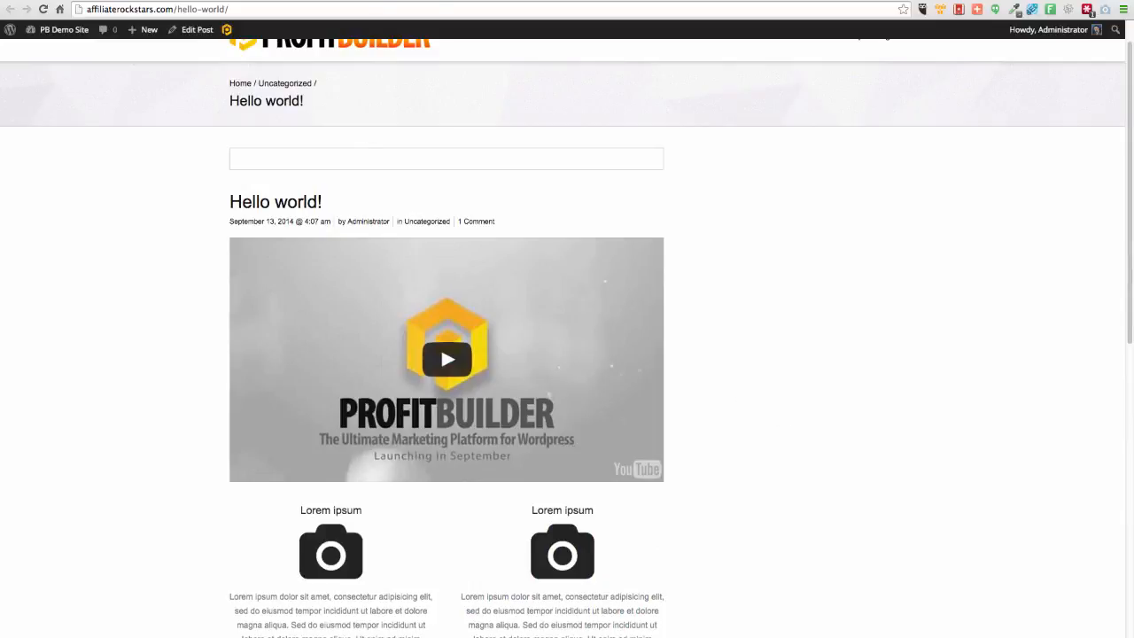
Go to the site's widget settings and expand the Single Posts Sidebar area
click(227, 29)
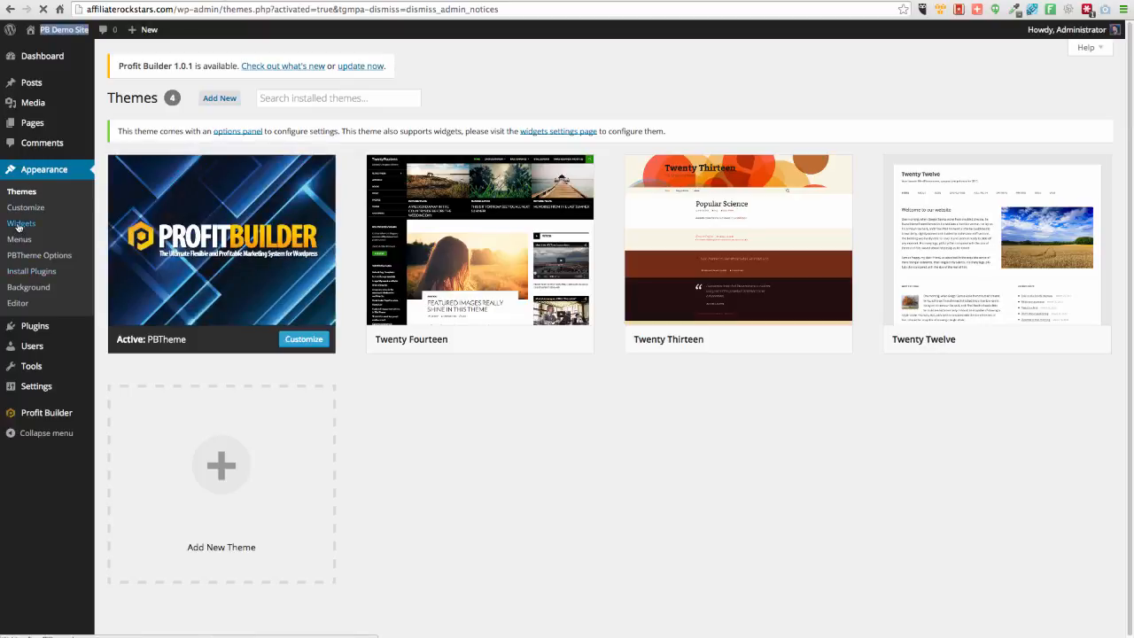
click(19, 226)
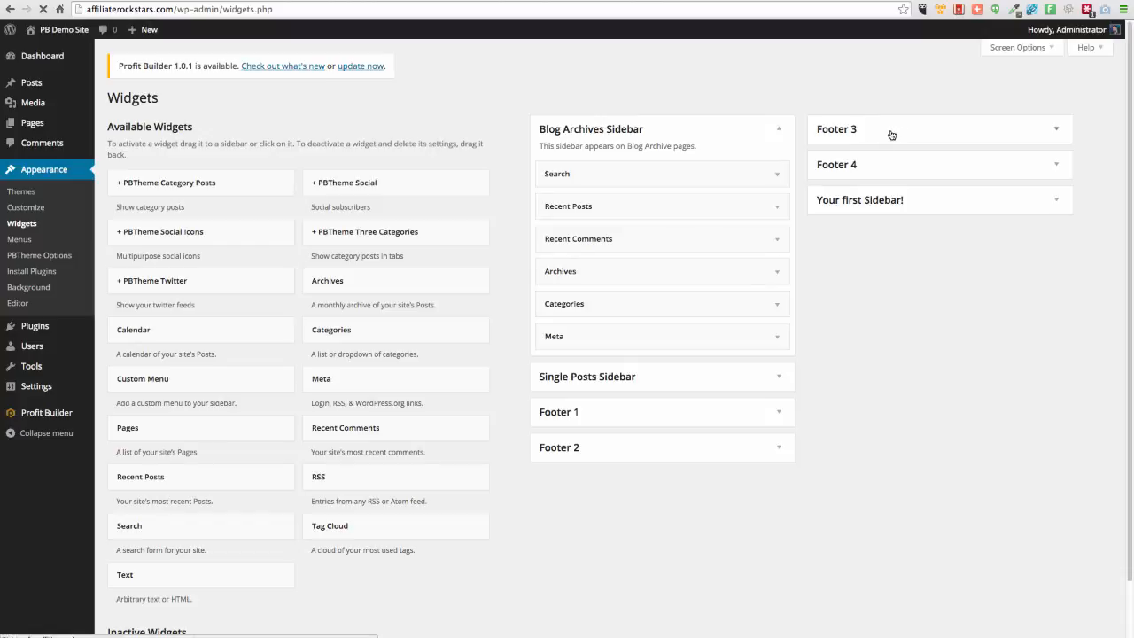
click(585, 382)
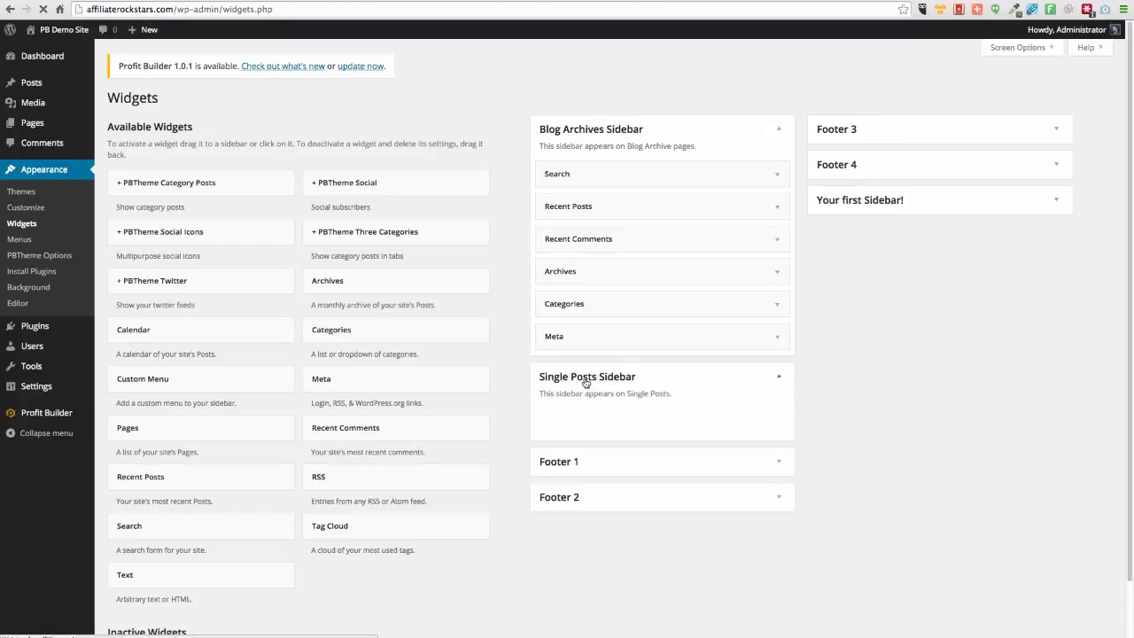